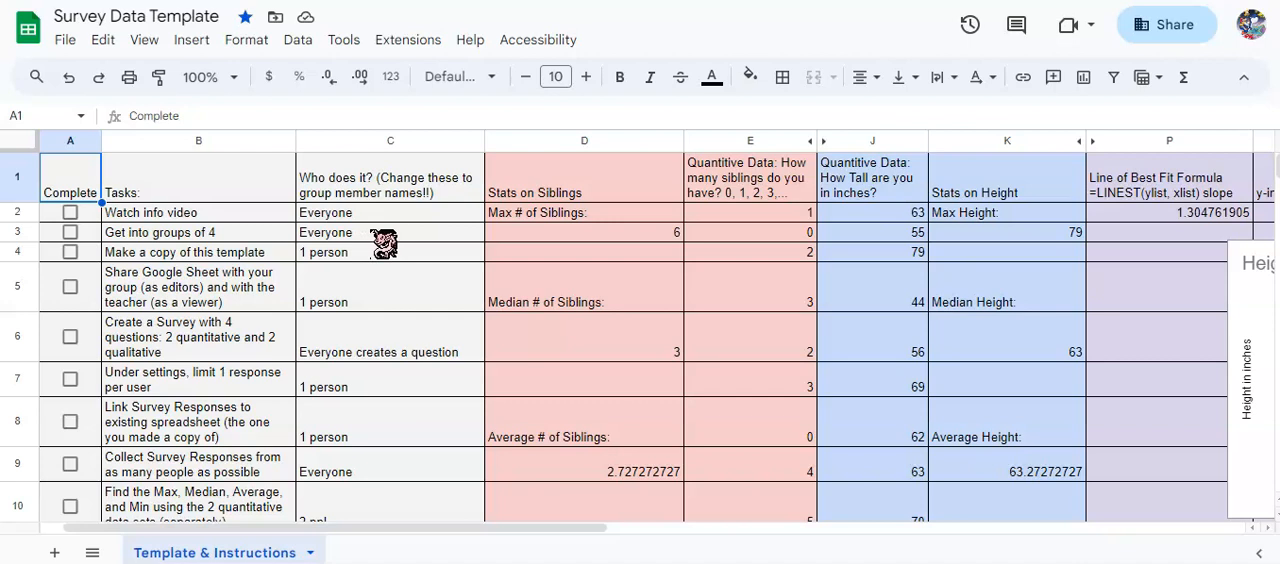
Review the general access options in the sharing settings of the Survey Data Template spreadsheet without changing them.
{"action": "left_click", "coordinate": [375, 256]}
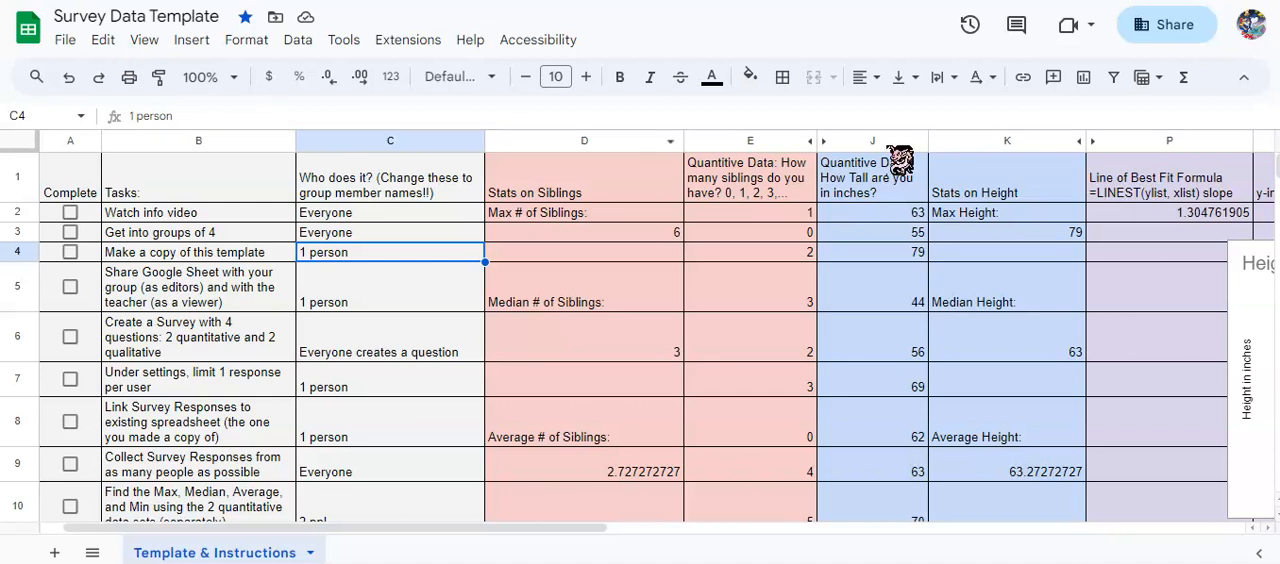
{"action": "left_click", "coordinate": [1180, 28]}
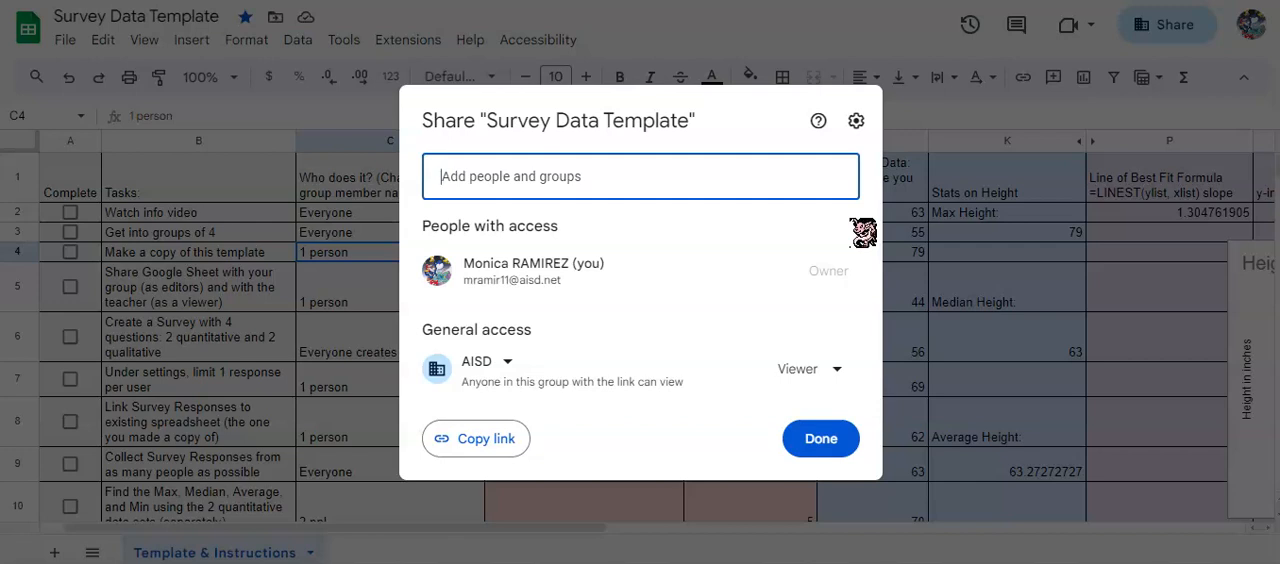
{"action": "left_click", "coordinate": [510, 368]}
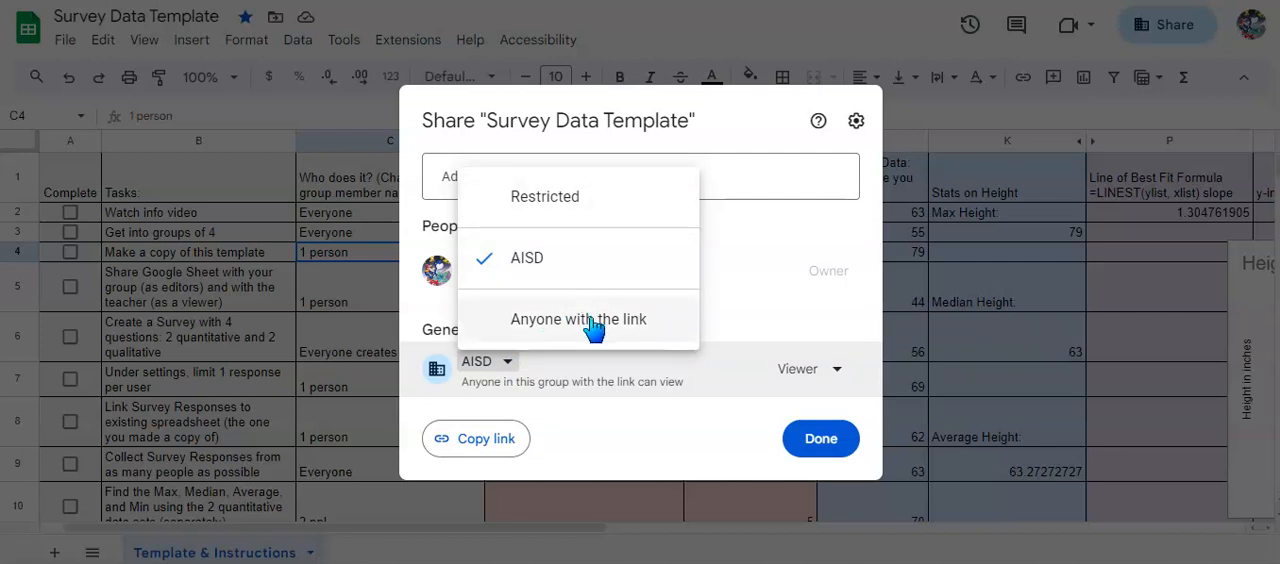
{"action": "left_click", "coordinate": [664, 432]}
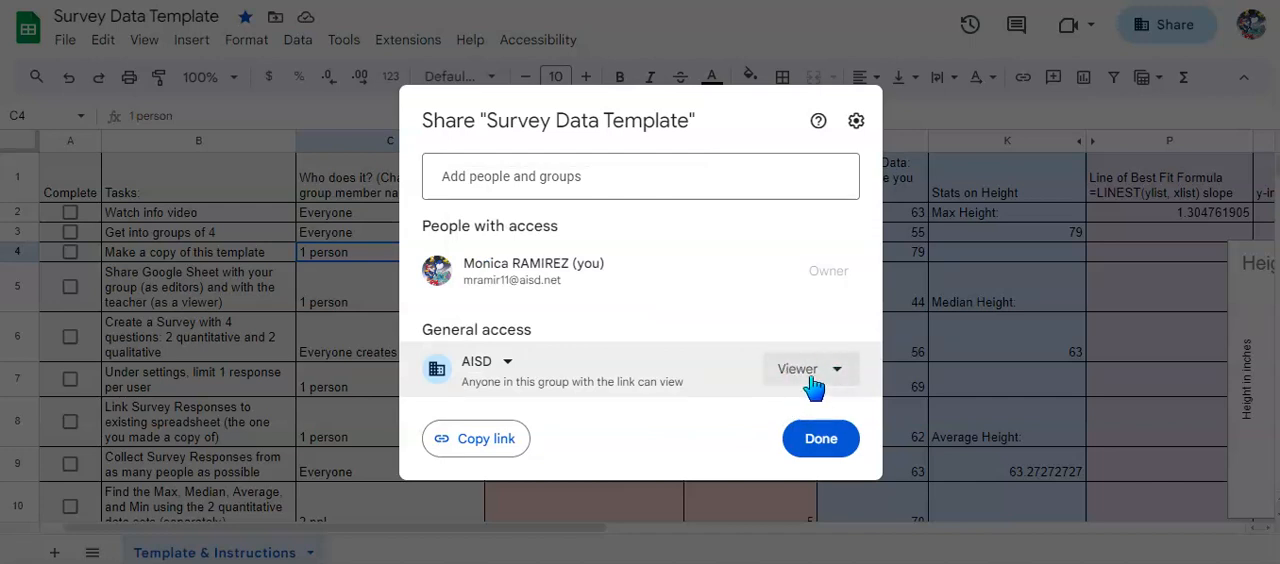
{"action": "left_click", "coordinate": [813, 450]}
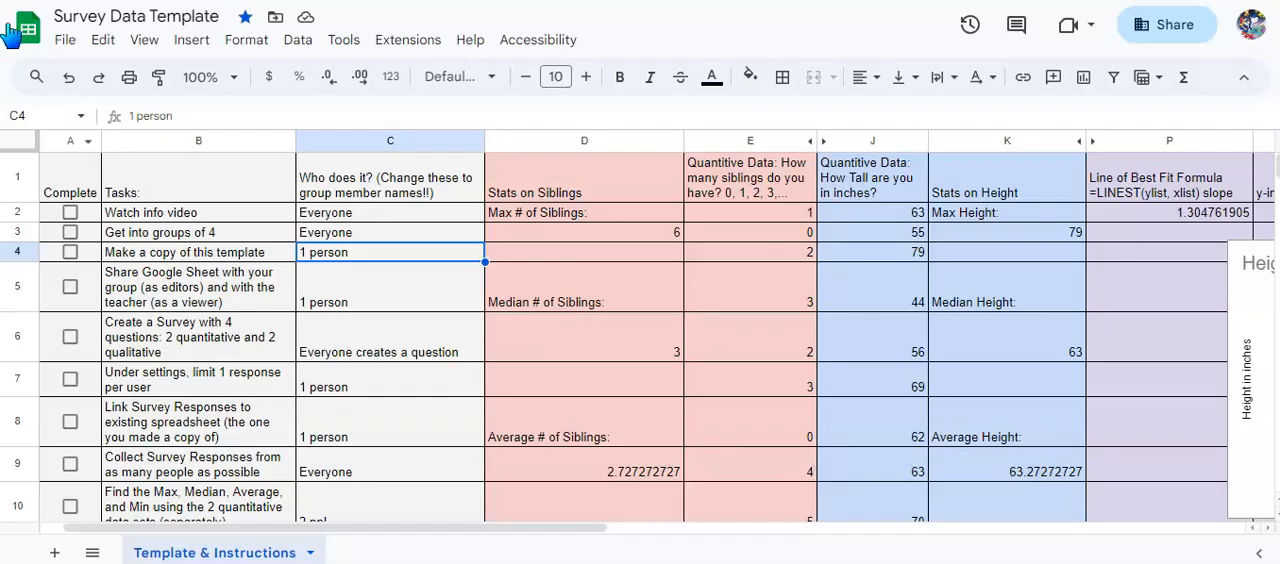
Switch to the Research Project folder in Google Drive and bring up the Research Survey Template form for editing.
{"action": "left_click", "coordinate": [373, 357]}
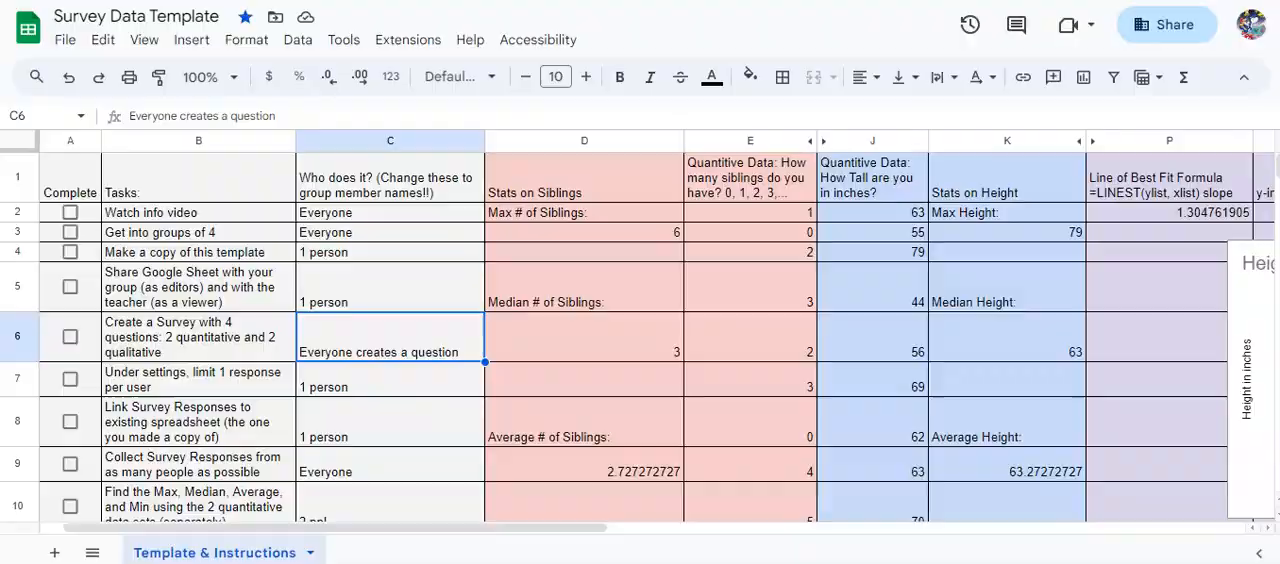
{"action": "left_click", "coordinate": [90, 2]}
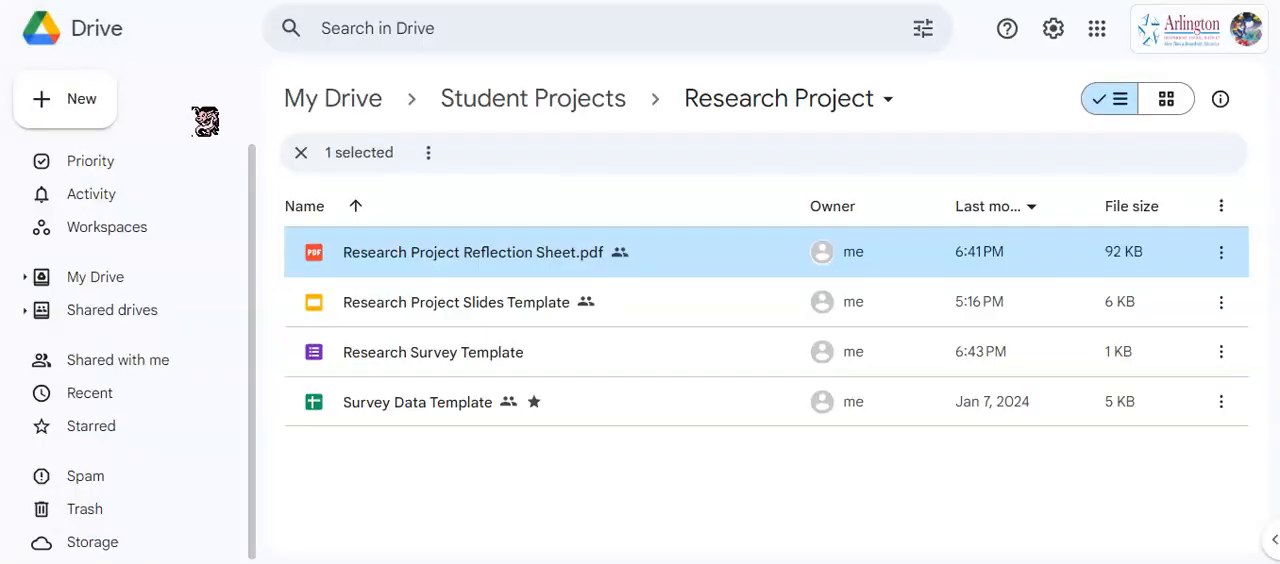
{"action": "left_click", "coordinate": [96, 106]}
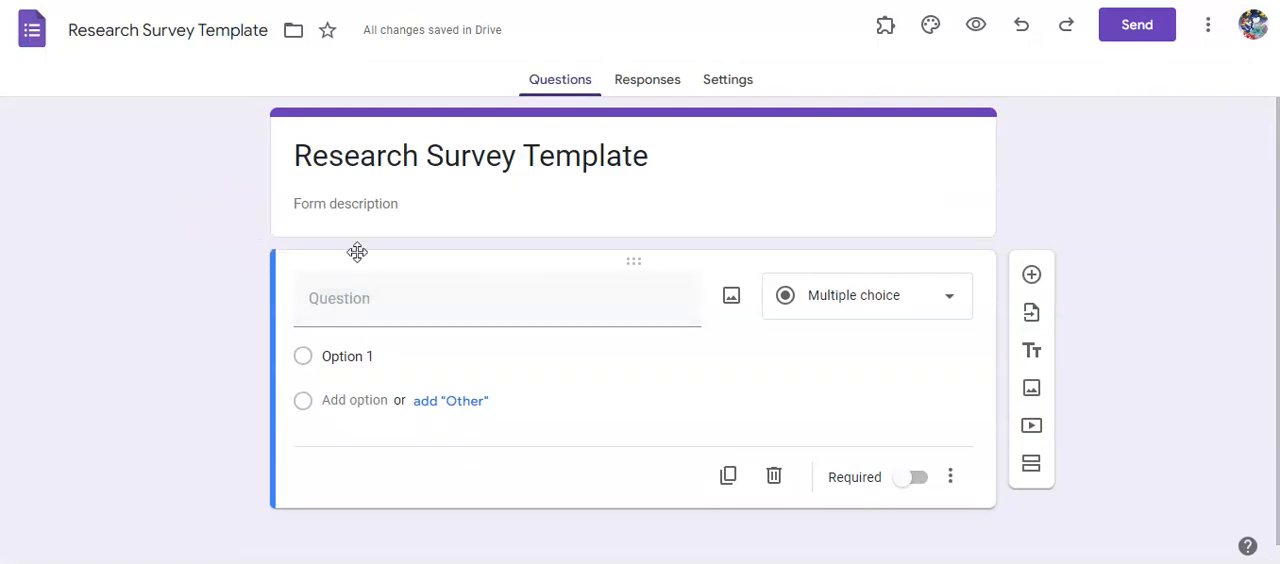
Write the first question as a short answer: "Create a question here that has discrete answer choices. (a quantity that can be counted).".
{"action": "left_click", "coordinate": [363, 205]}
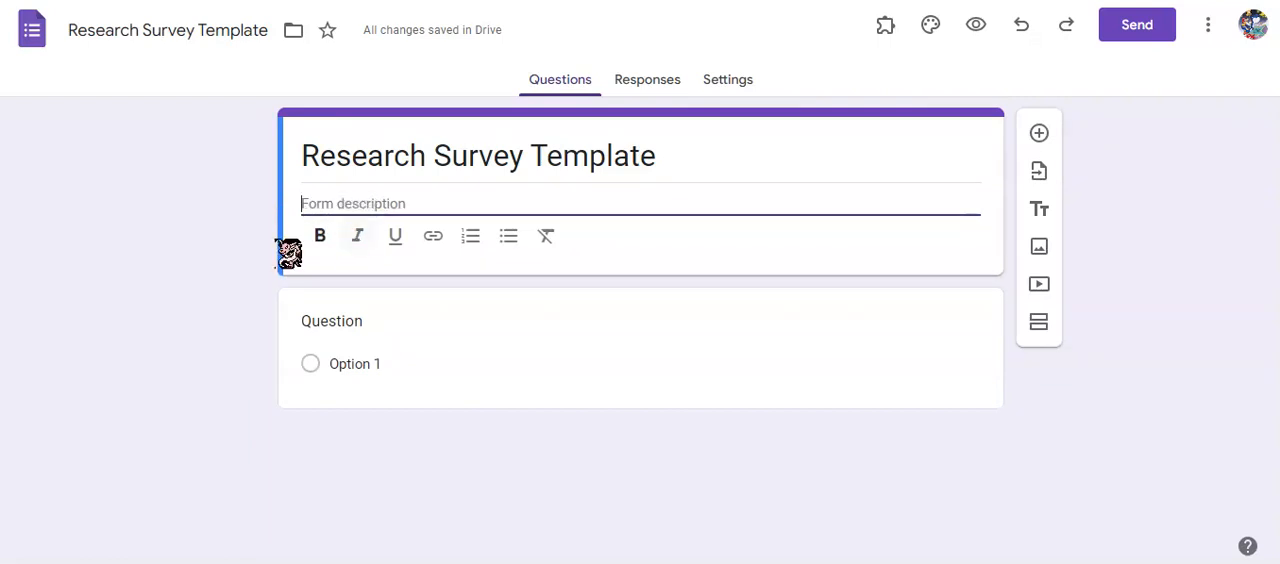
{"action": "left_click", "coordinate": [346, 318]}
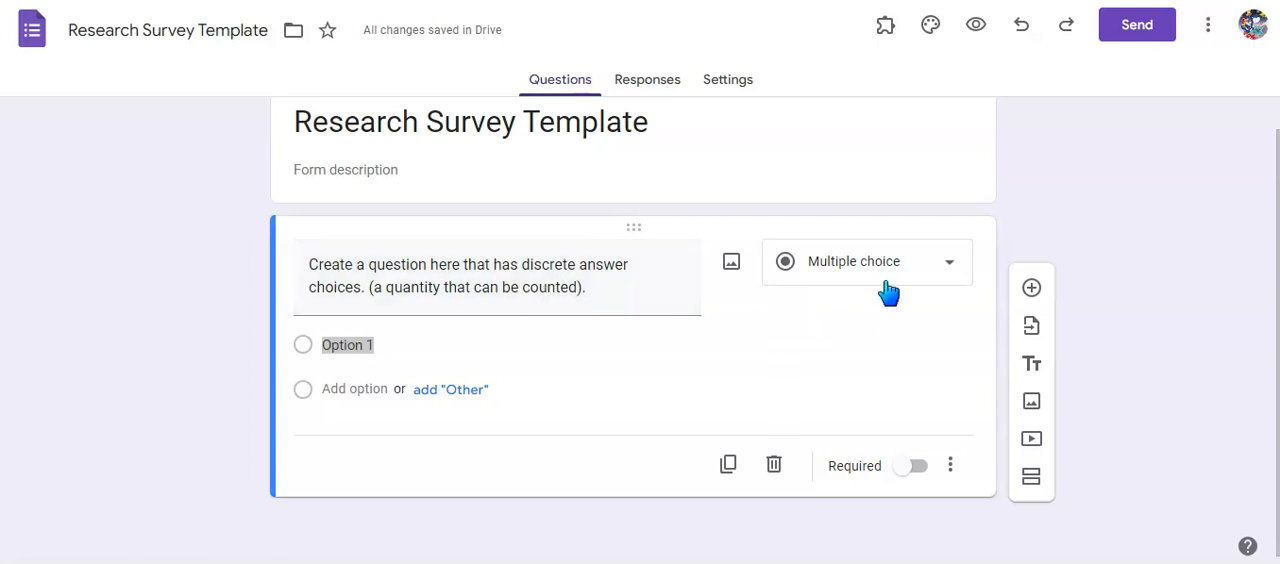
{"action": "left_click", "coordinate": [952, 266]}
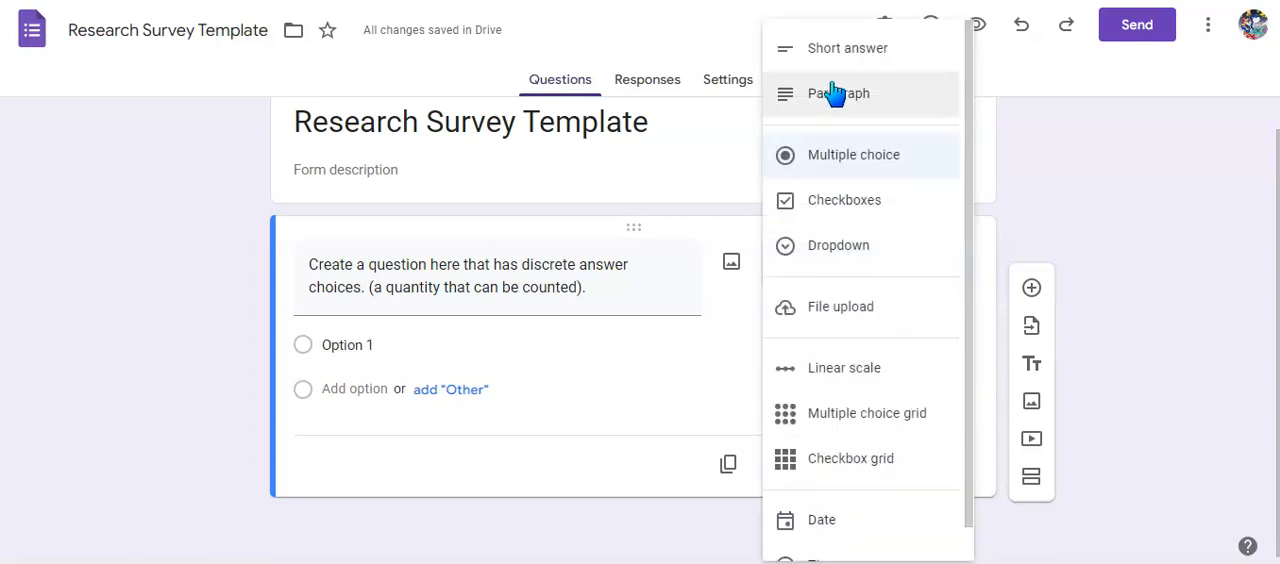
{"action": "left_click", "coordinate": [878, 46]}
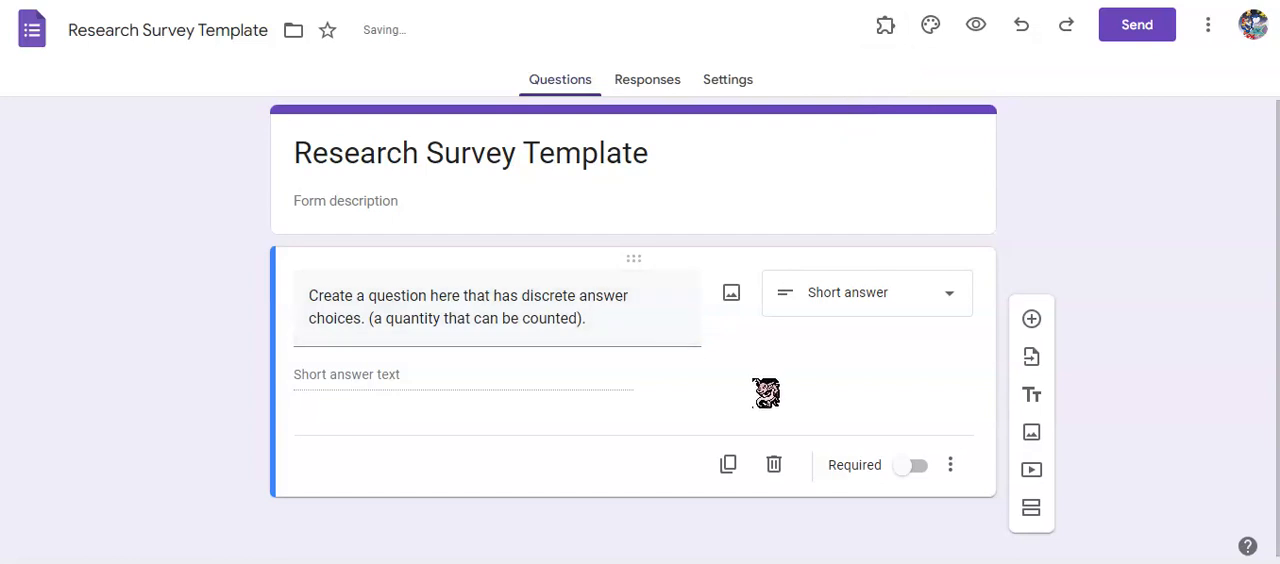
Add response validation to the discrete question so that it accepts only a whole number.
{"action": "left_click", "coordinate": [950, 466]}
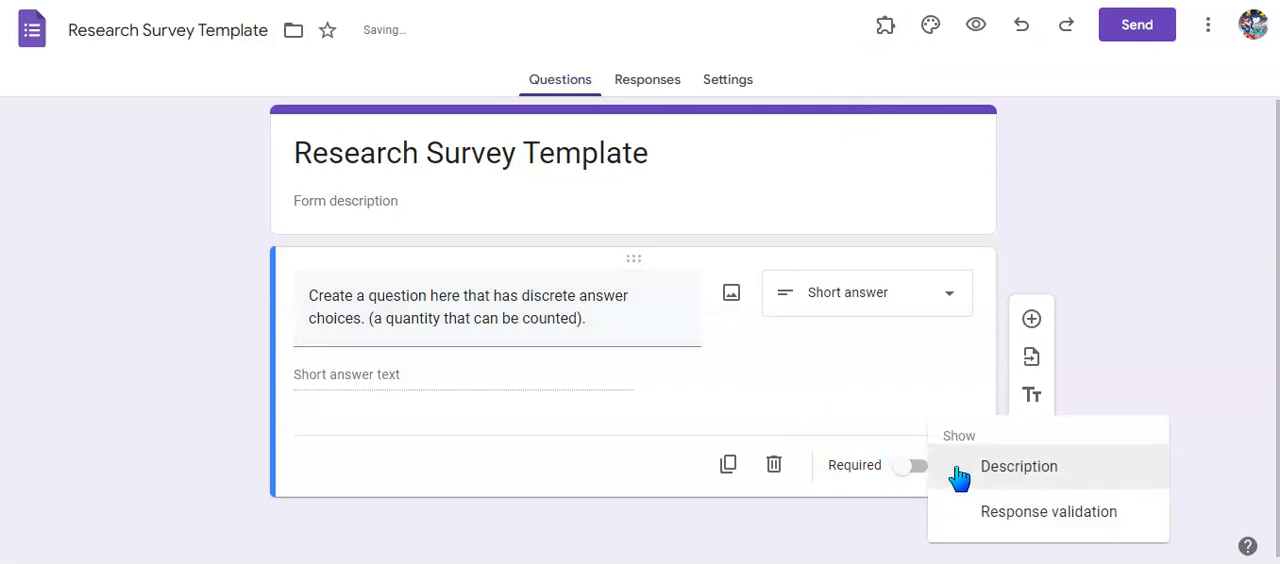
{"action": "left_click", "coordinate": [1046, 511]}
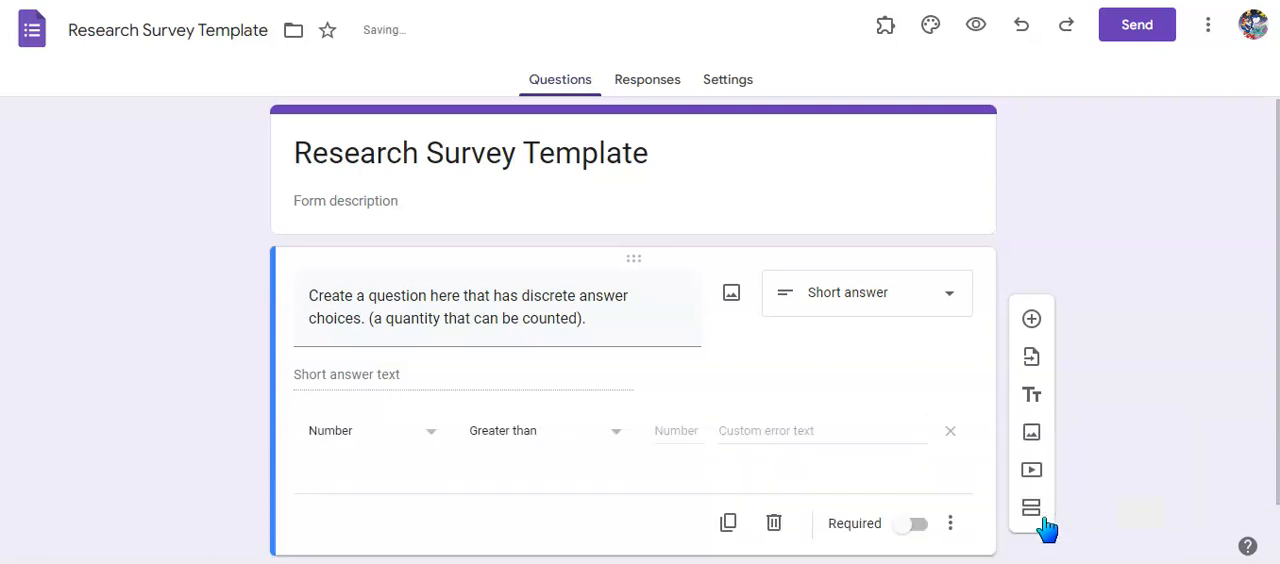
{"action": "left_click", "coordinate": [615, 440]}
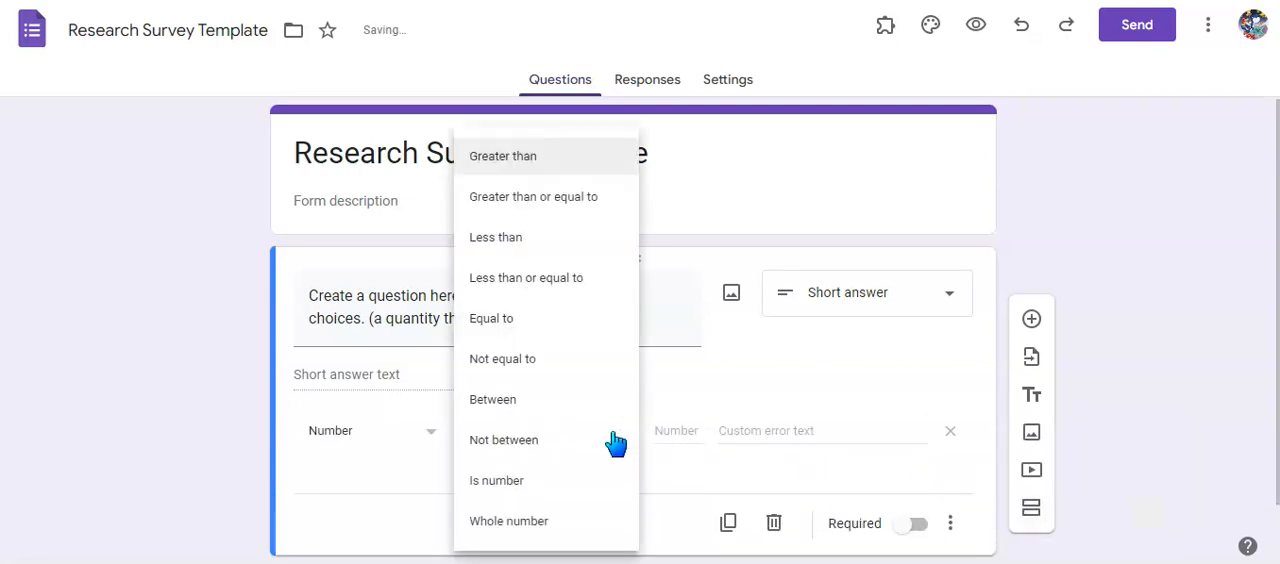
{"action": "left_click", "coordinate": [553, 521]}
Set the custom error text to "Type a whole number here!" and make the discrete question required.
{"action": "left_click", "coordinate": [673, 438]}
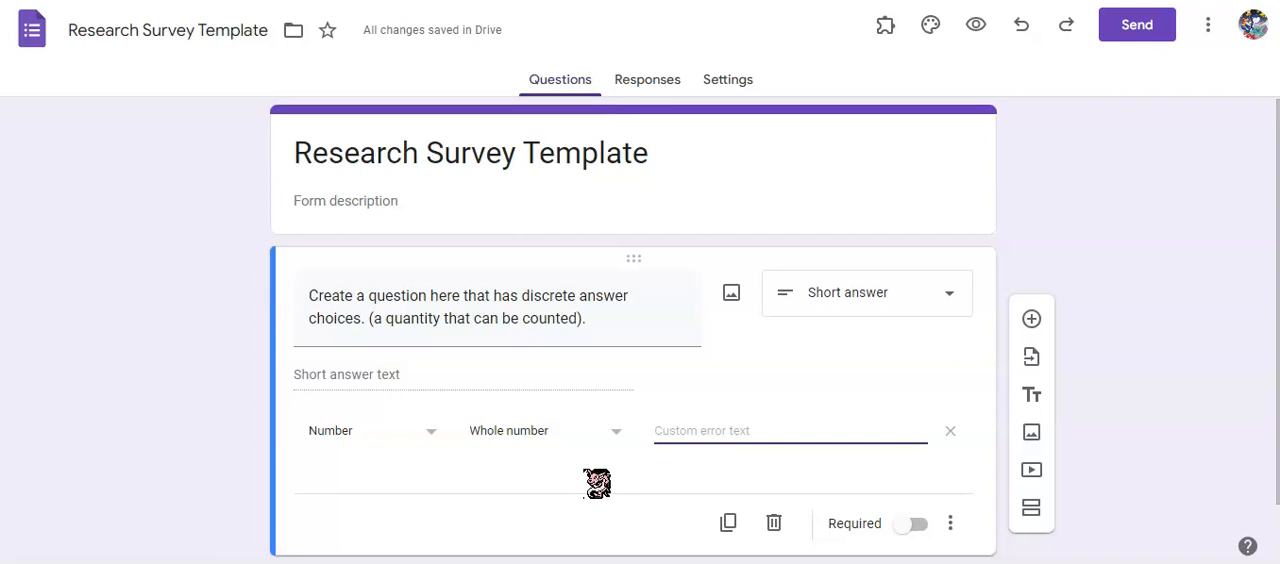
{"action": "type", "text": "Type a whole number"}
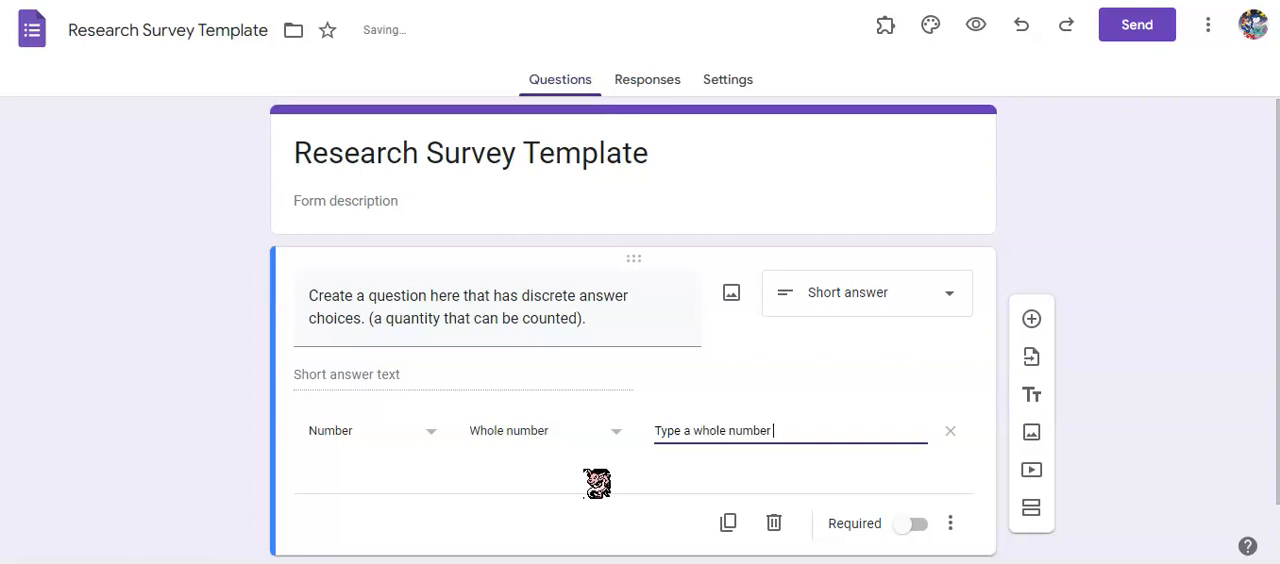
{"action": "type", "text": " here!"}
{"action": "left_click", "coordinate": [757, 546]}
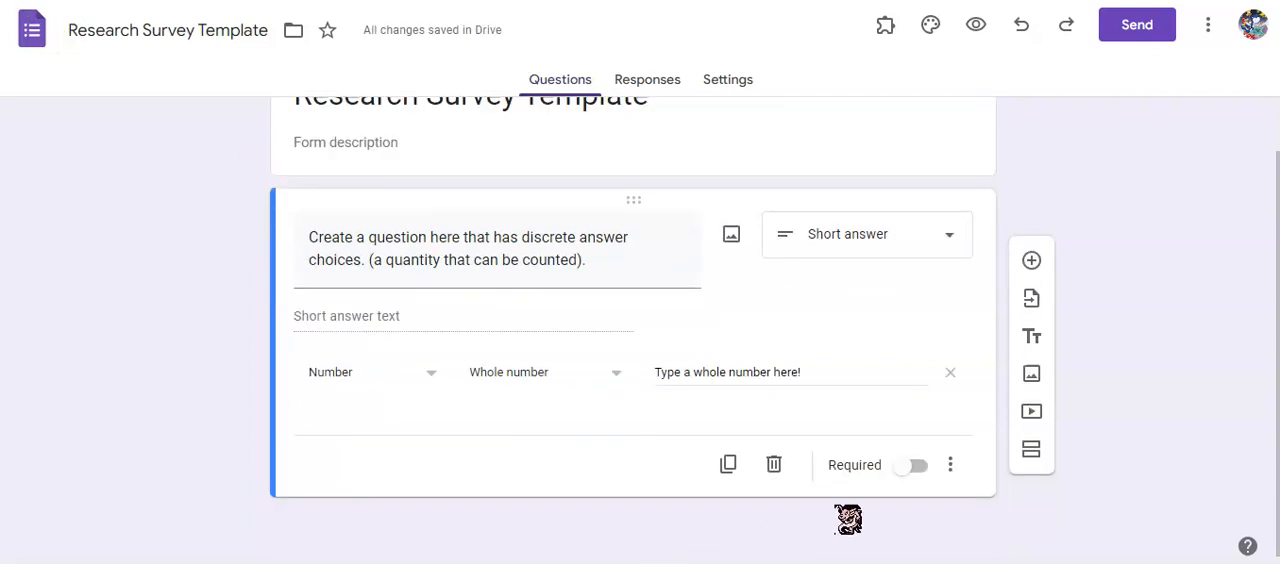
{"action": "left_click", "coordinate": [910, 476]}
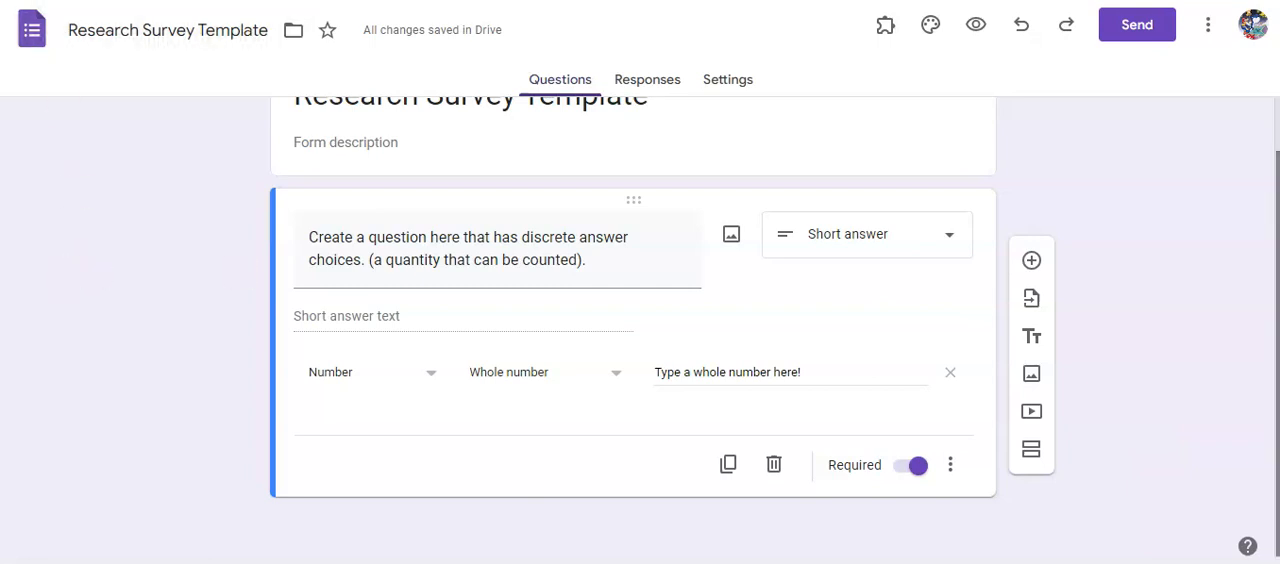
Add a required short-answer question, "Create a question here that is continuous. (a quantity that can be measured).", accepting only numbers greater than or equal to 0.
{"action": "left_click", "coordinate": [1031, 262]}
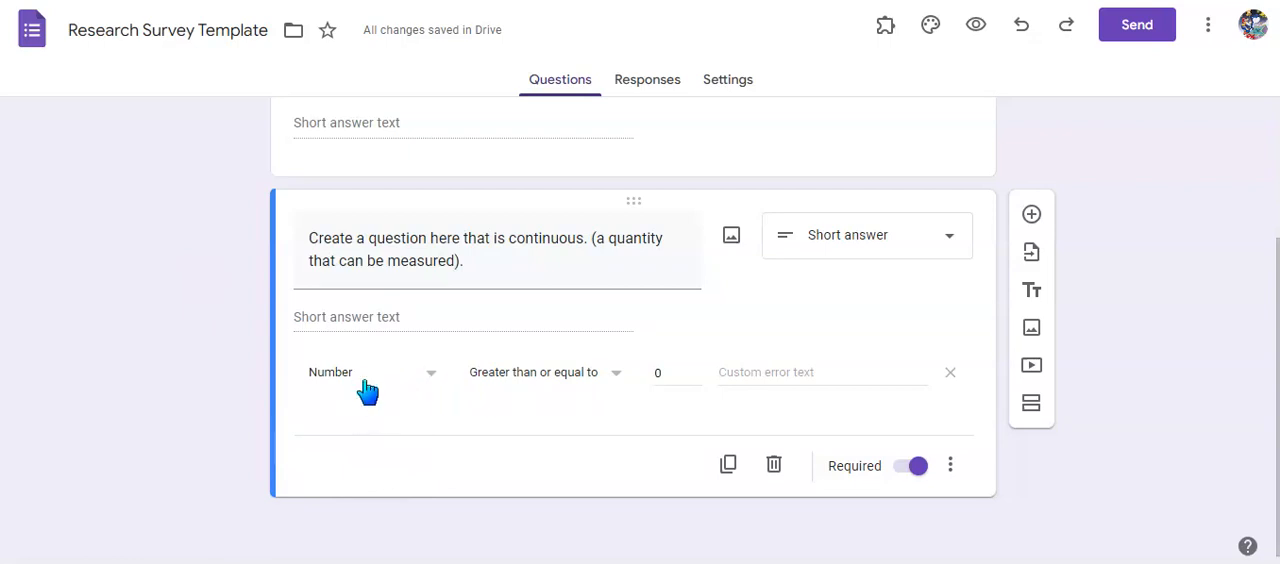
{"action": "scroll", "coordinate": [500, 409], "scroll_direction": "up", "scroll_amount": 1}
{"action": "scroll", "coordinate": [523, 417], "scroll_direction": "down", "scroll_amount": 1}
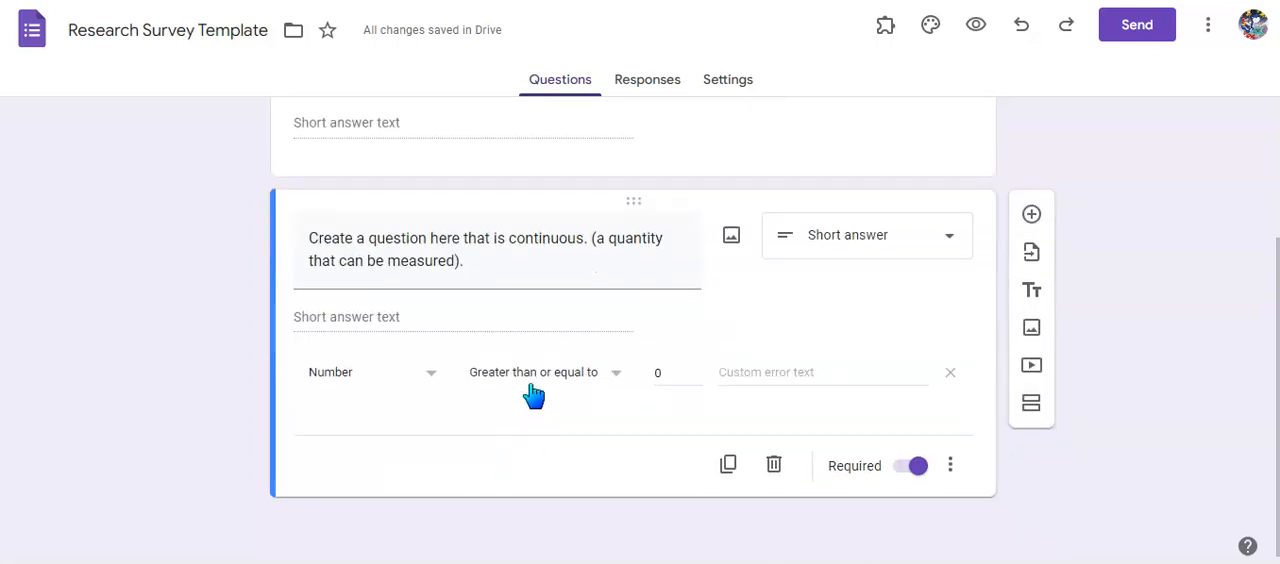
{"action": "left_click", "coordinate": [618, 372]}
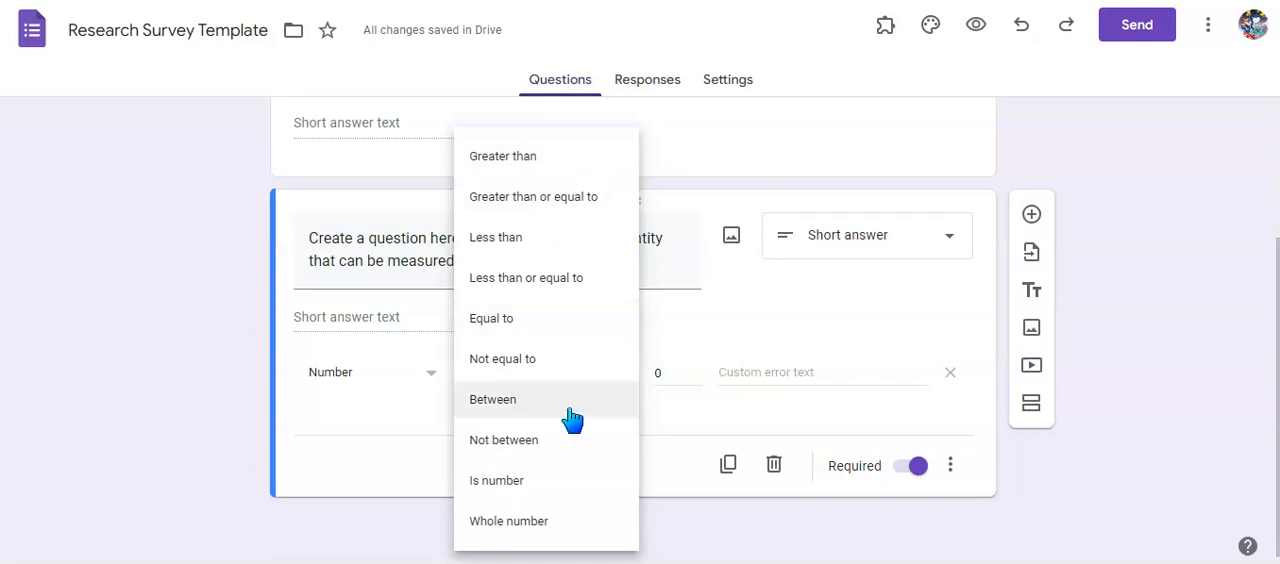
{"action": "left_click", "coordinate": [205, 447]}
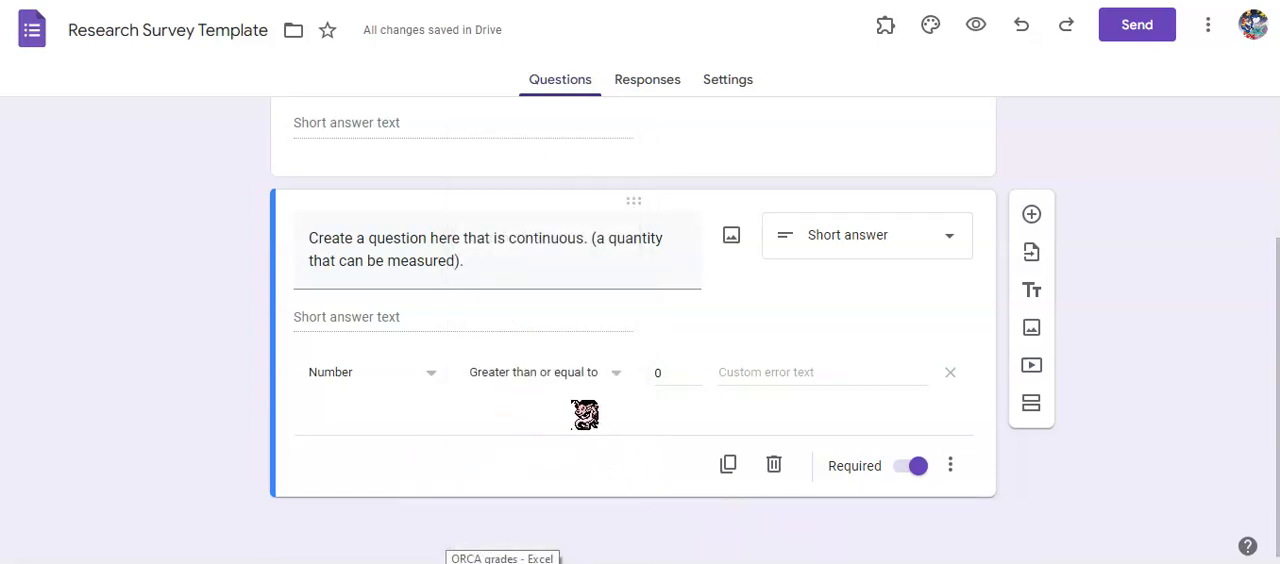
Set the continuous question's custom error text to "Type a number that is greater than or equal to 0".
{"action": "left_click", "coordinate": [776, 380]}
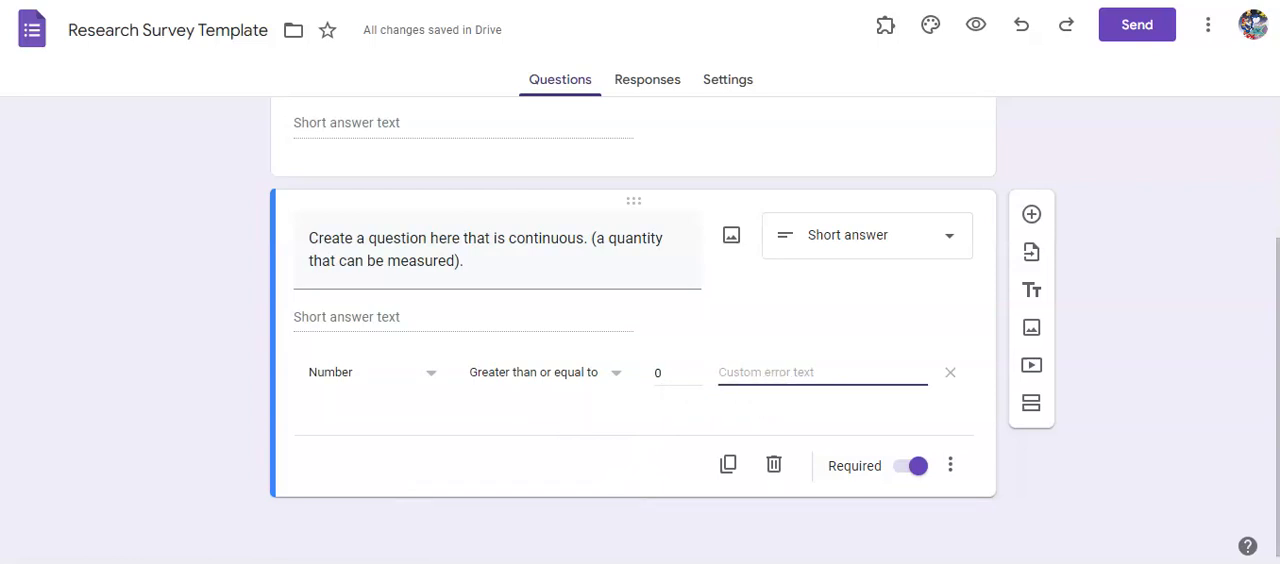
{"action": "type", "text": "Trype a n"}
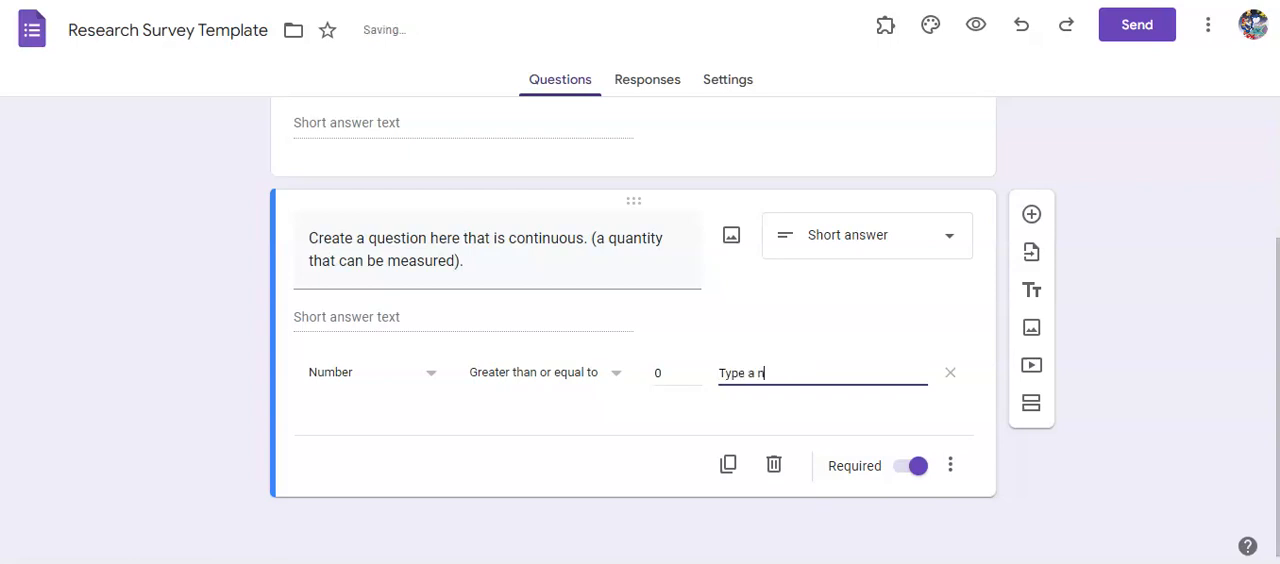
{"action": "type", "text": "umber that is"}
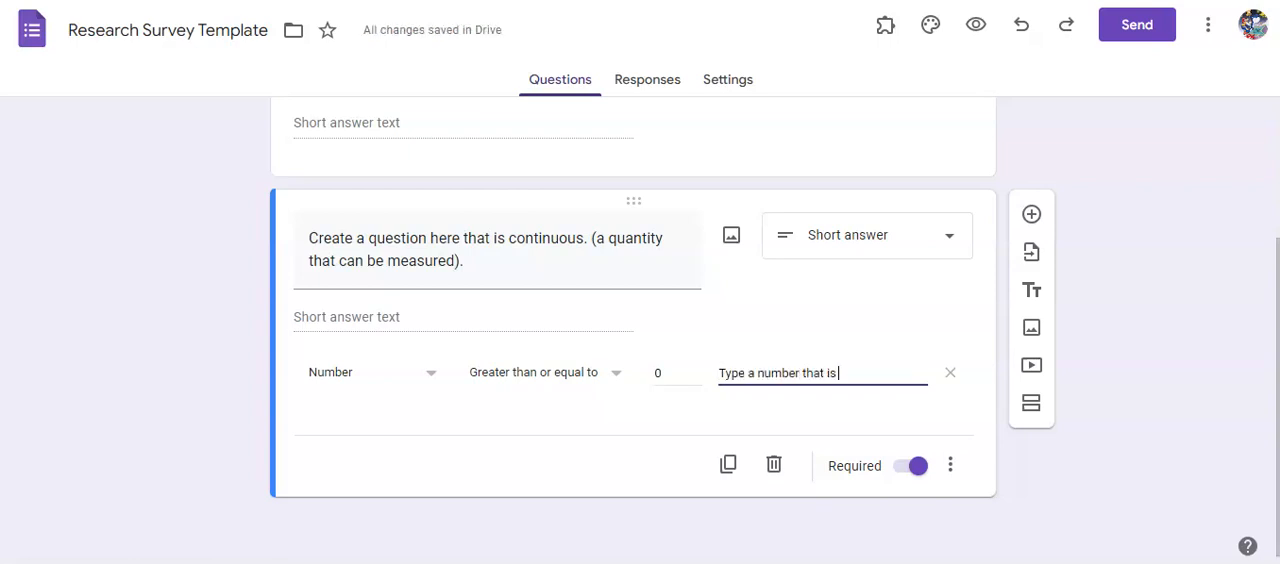
{"action": "type", "text": " great"}
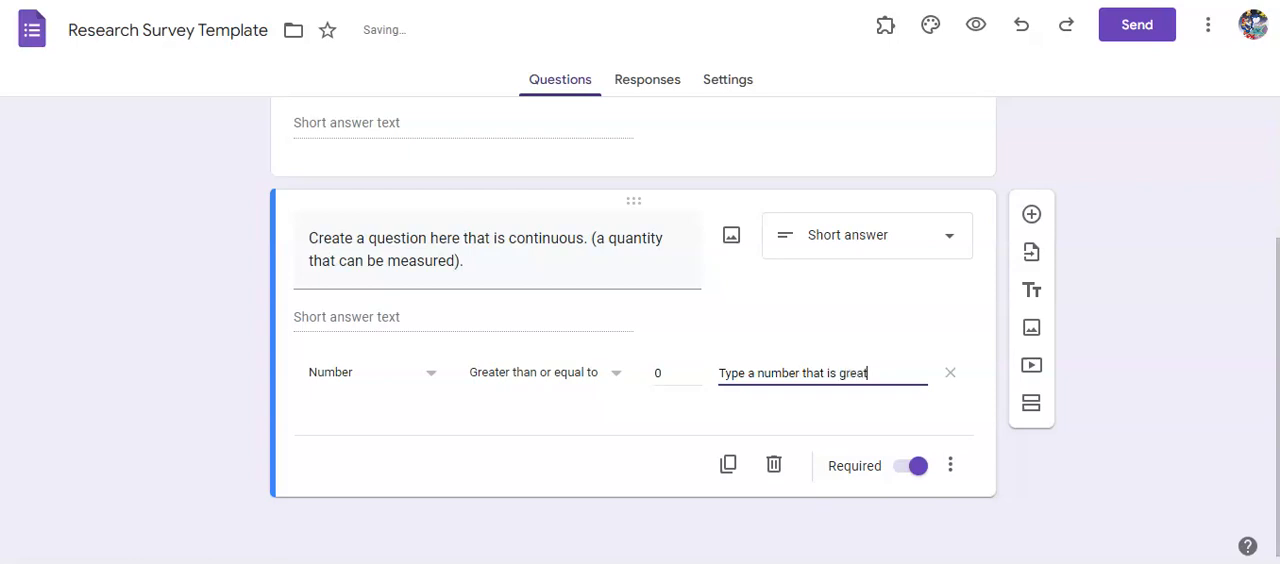
{"action": "type", "text": "er than or equal"}
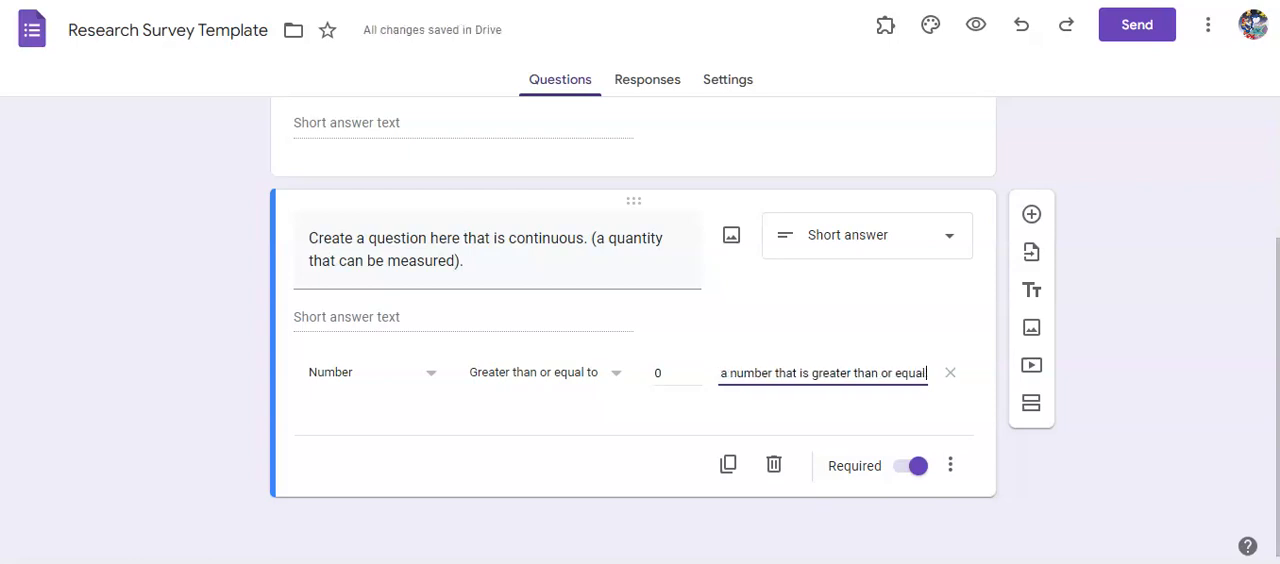
{"action": "type", "text": " to 0"}
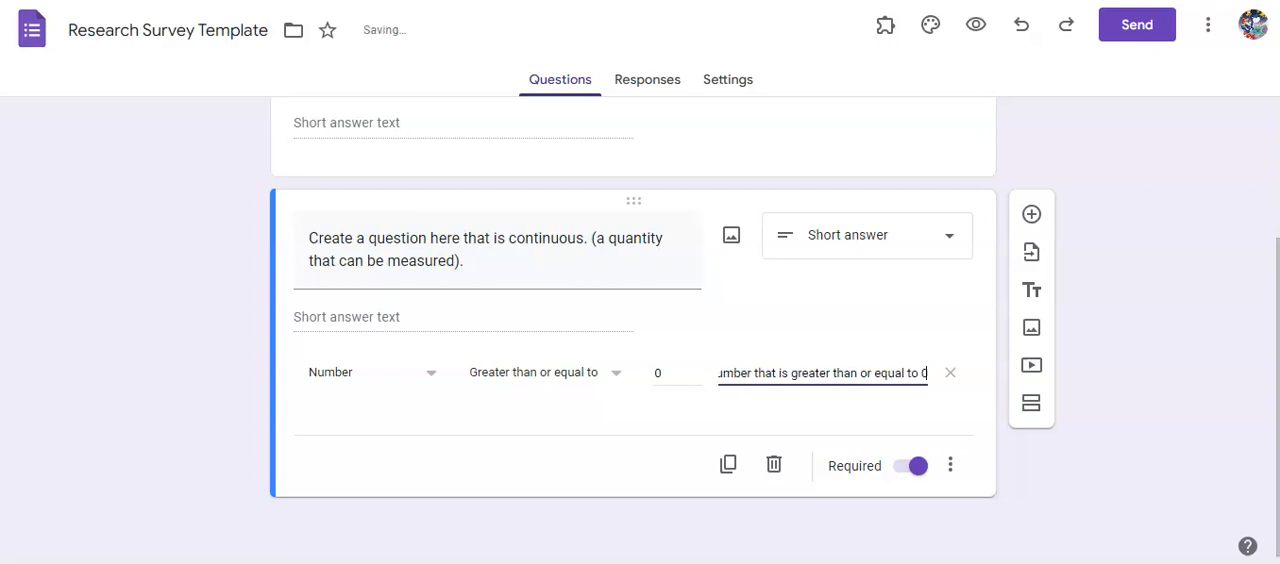
{"action": "left_click", "coordinate": [280, 392]}
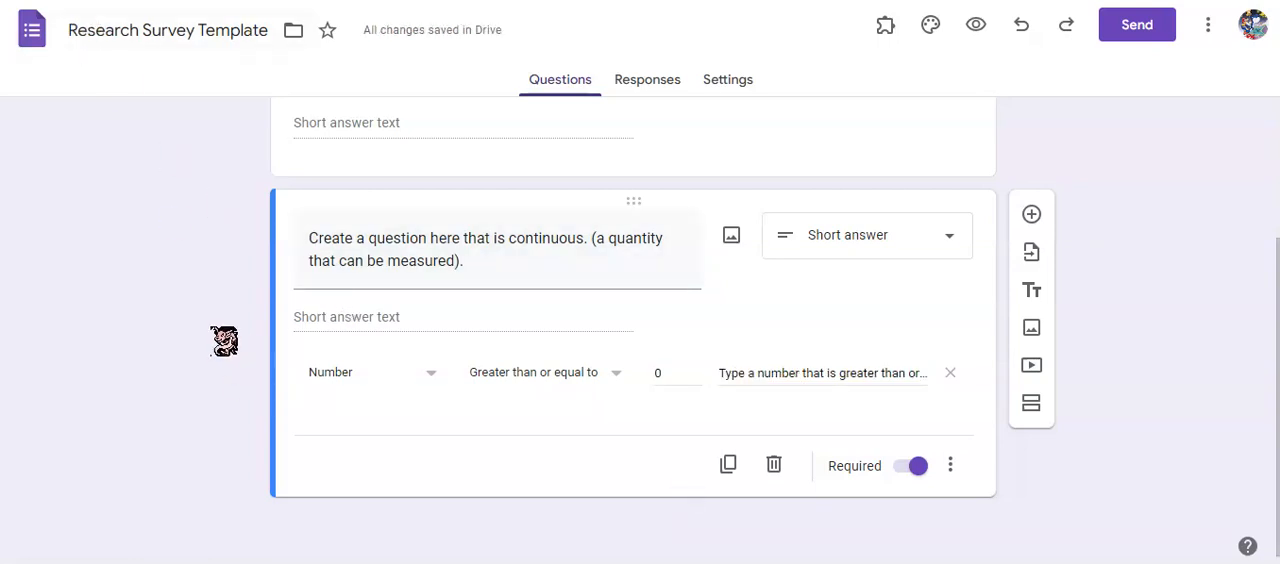
Add a required multiple-choice question, "Create a question here that is nominal (a quality that does not have order or rank).", with Category 1–5 and Other.
{"action": "left_click", "coordinate": [1031, 214]}
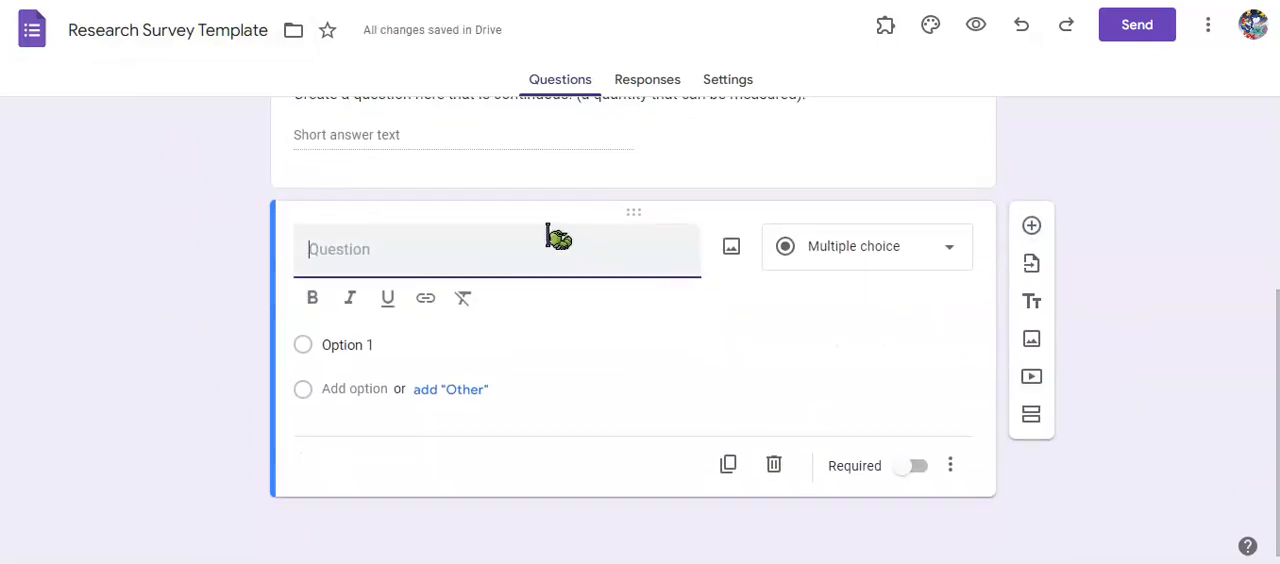
{"action": "scroll", "coordinate": [140, 275], "scroll_direction": "up", "scroll_amount": 1}
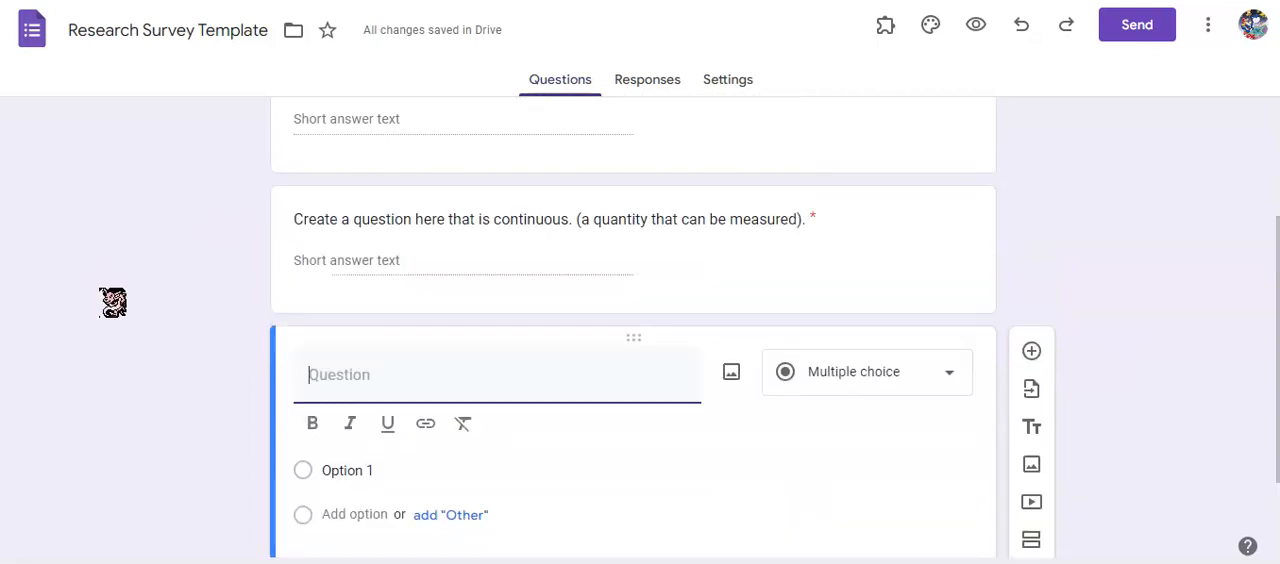
{"action": "scroll", "coordinate": [113, 302], "scroll_direction": "down", "scroll_amount": 1}
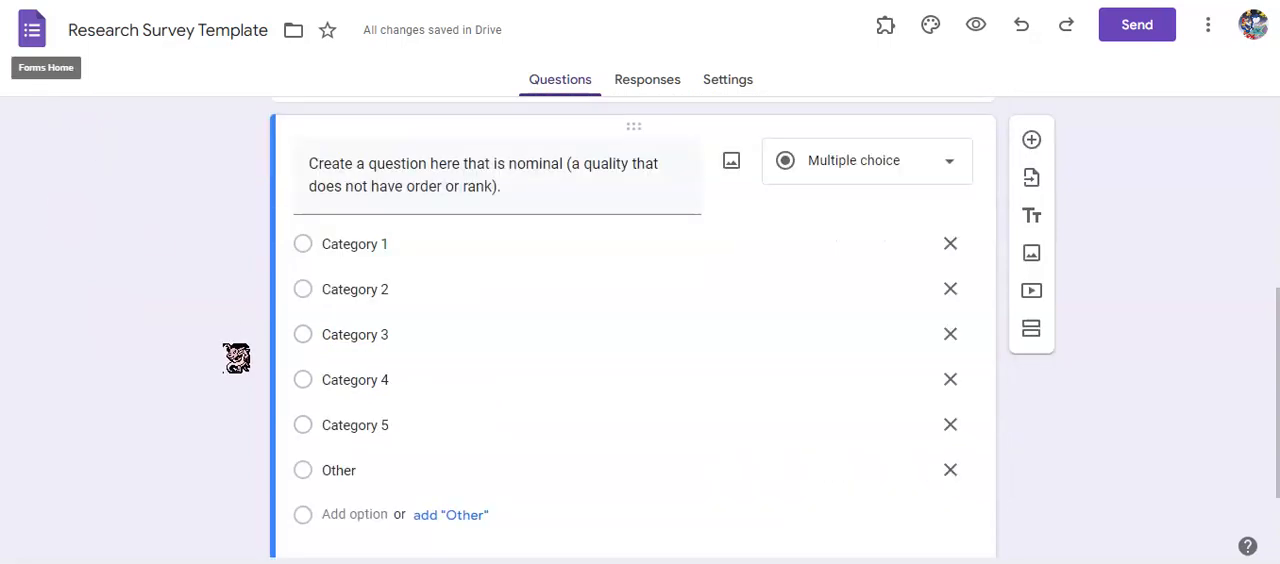
{"action": "scroll", "coordinate": [210, 337], "scroll_direction": "down", "scroll_amount": 1}
{"action": "scroll", "coordinate": [212, 338], "scroll_direction": "up", "scroll_amount": 1}
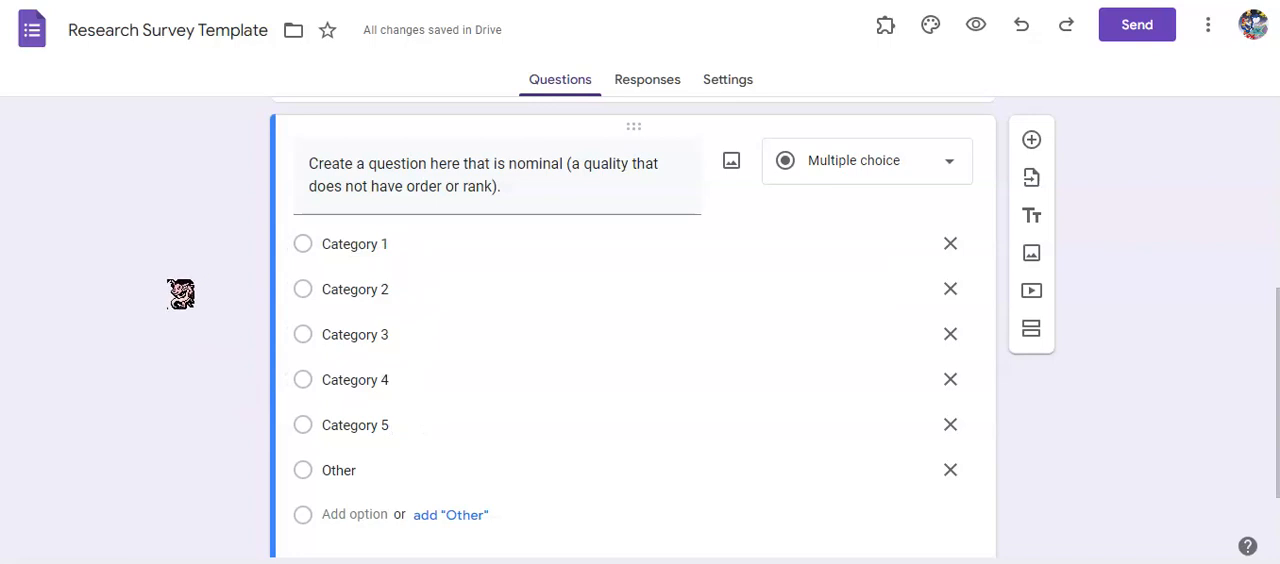
{"action": "scroll", "coordinate": [181, 293], "scroll_direction": "down", "scroll_amount": 2}
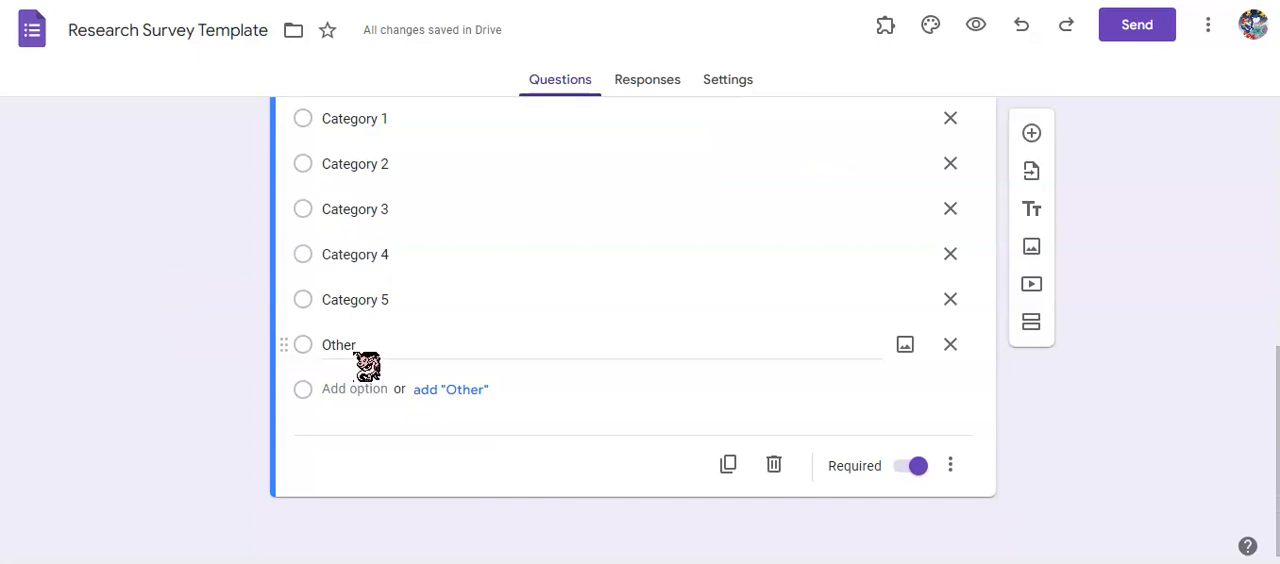
Turn on shuffled option order for the nominal multiple-choice question.
{"action": "scroll", "coordinate": [103, 372], "scroll_direction": "up", "scroll_amount": 2}
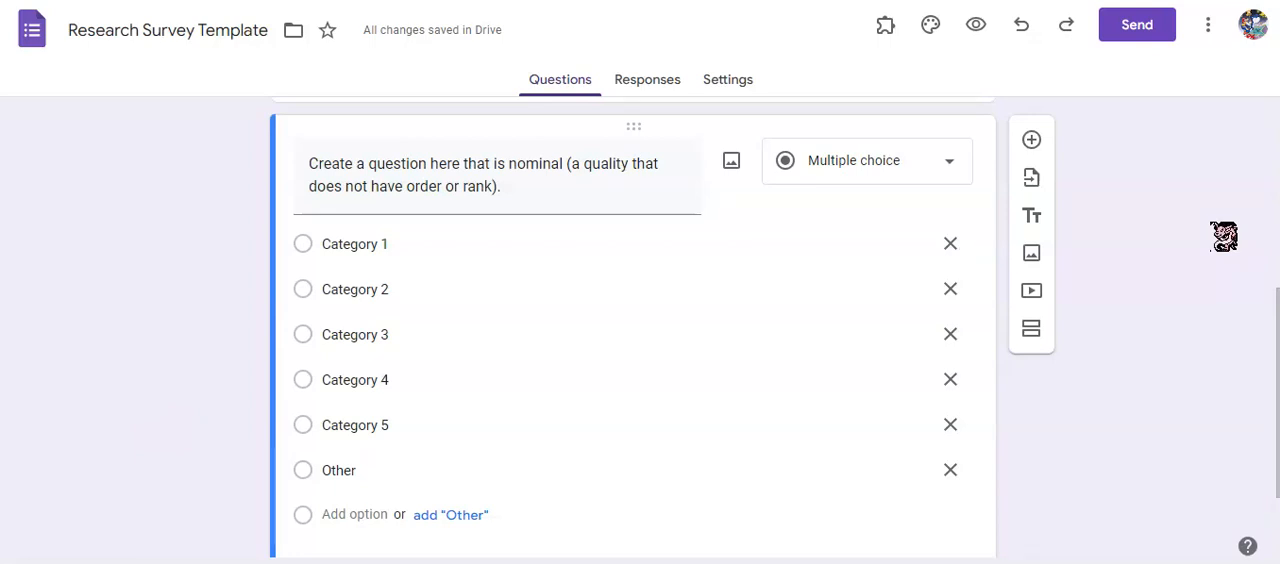
{"action": "scroll", "coordinate": [1224, 236], "scroll_direction": "down", "scroll_amount": 2}
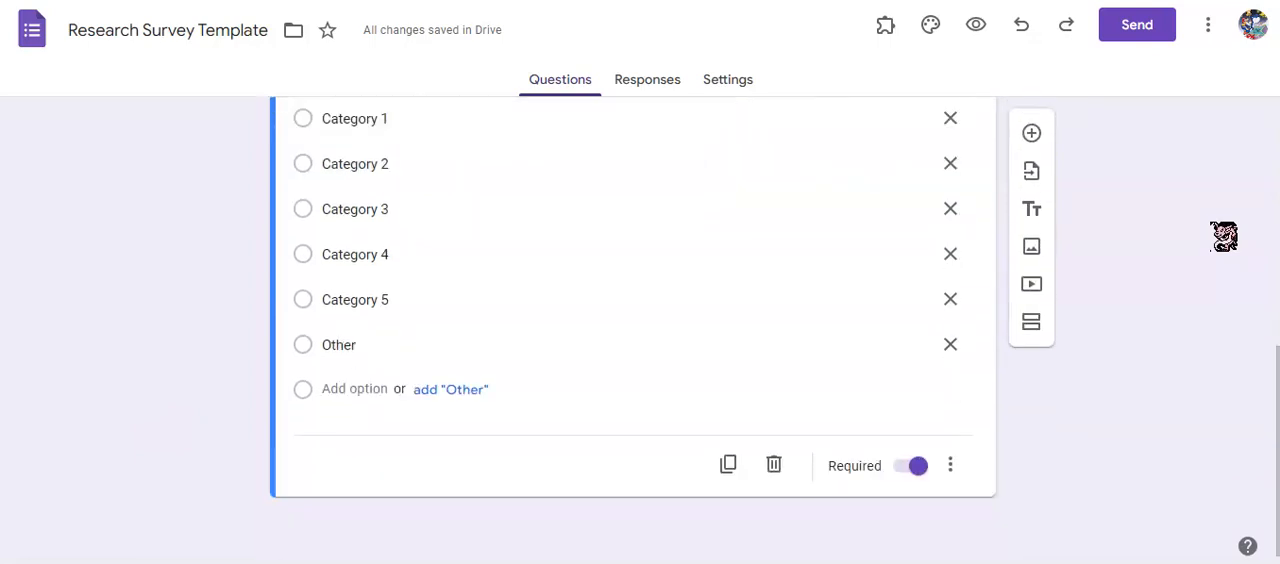
{"action": "left_click", "coordinate": [951, 467]}
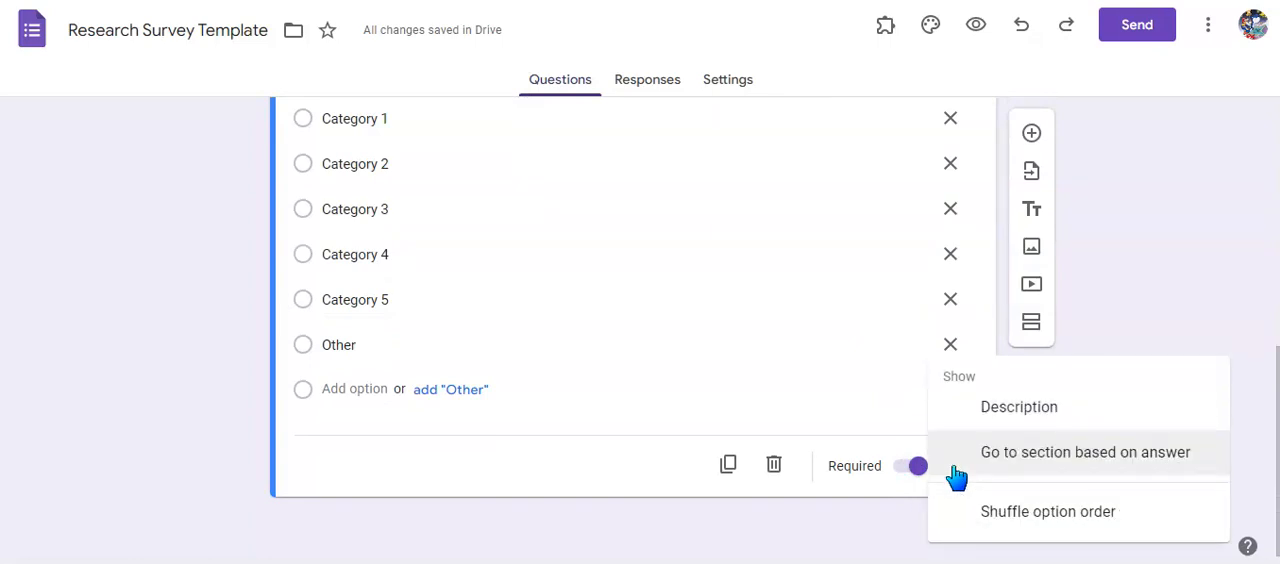
{"action": "left_click", "coordinate": [1157, 515]}
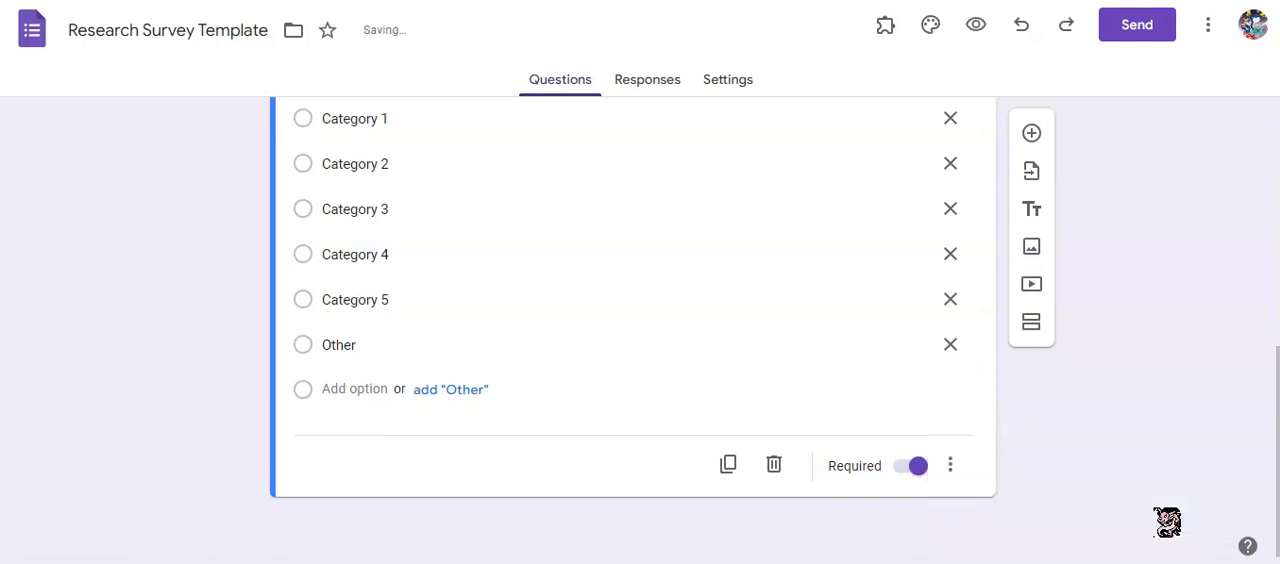
Duplicate the nominal multiple-choice question with its category options.
{"action": "scroll", "coordinate": [1143, 423], "scroll_direction": "up", "scroll_amount": 1}
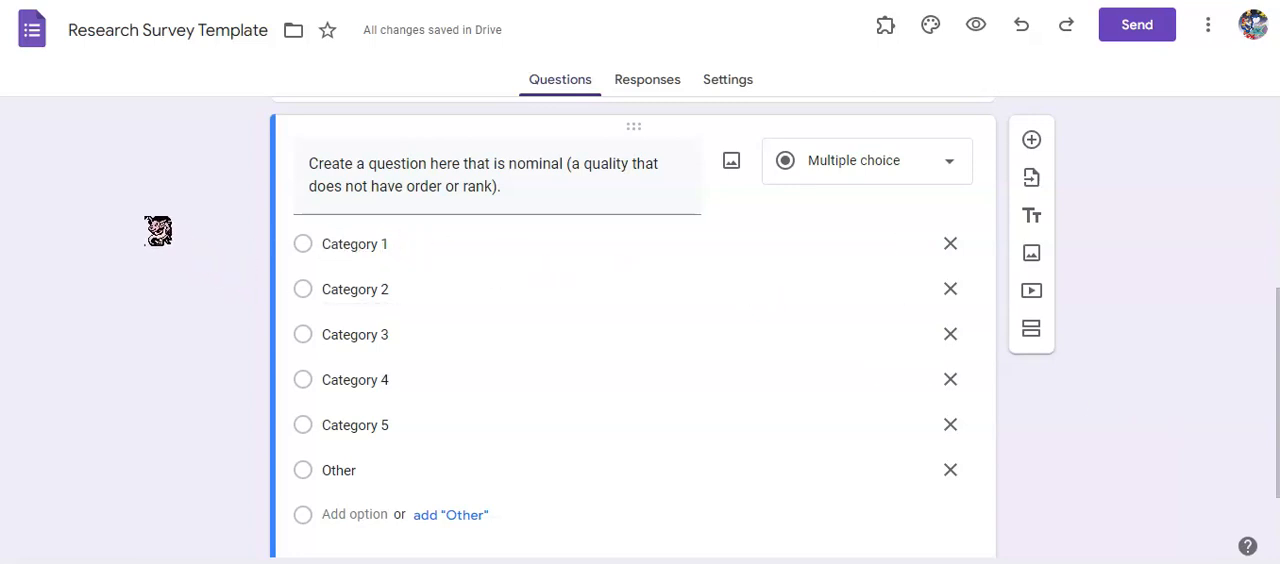
{"action": "scroll", "coordinate": [200, 291], "scroll_direction": "down", "scroll_amount": 2}
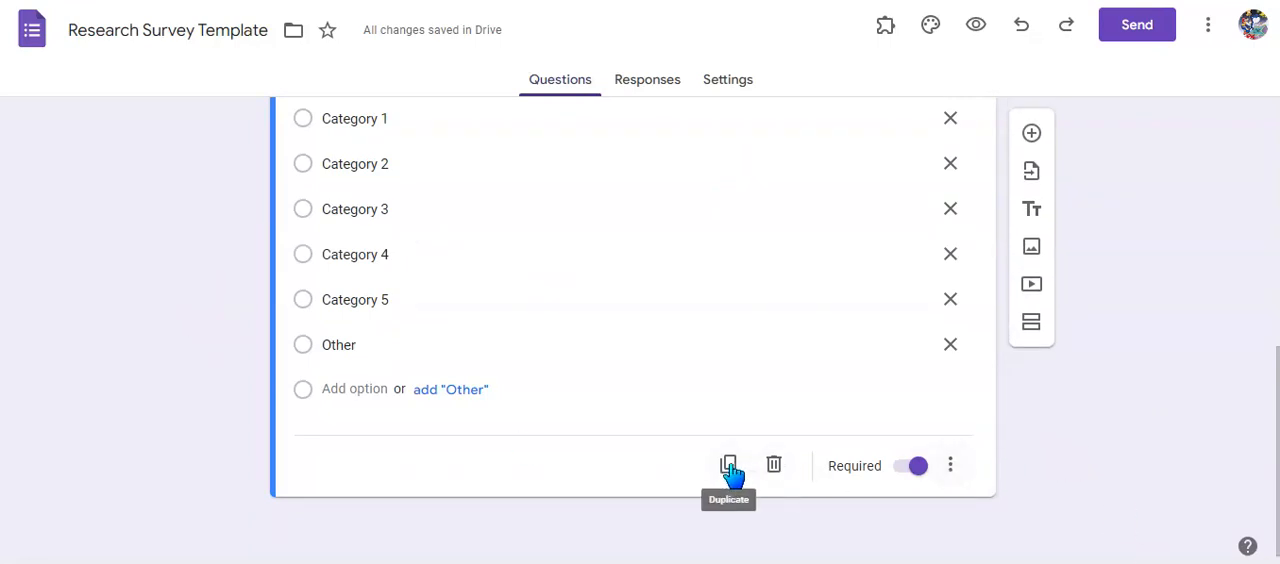
{"action": "scroll", "coordinate": [470, 330], "scroll_direction": "up", "scroll_amount": 1}
{"action": "scroll", "coordinate": [470, 330], "scroll_direction": "down", "scroll_amount": 1}
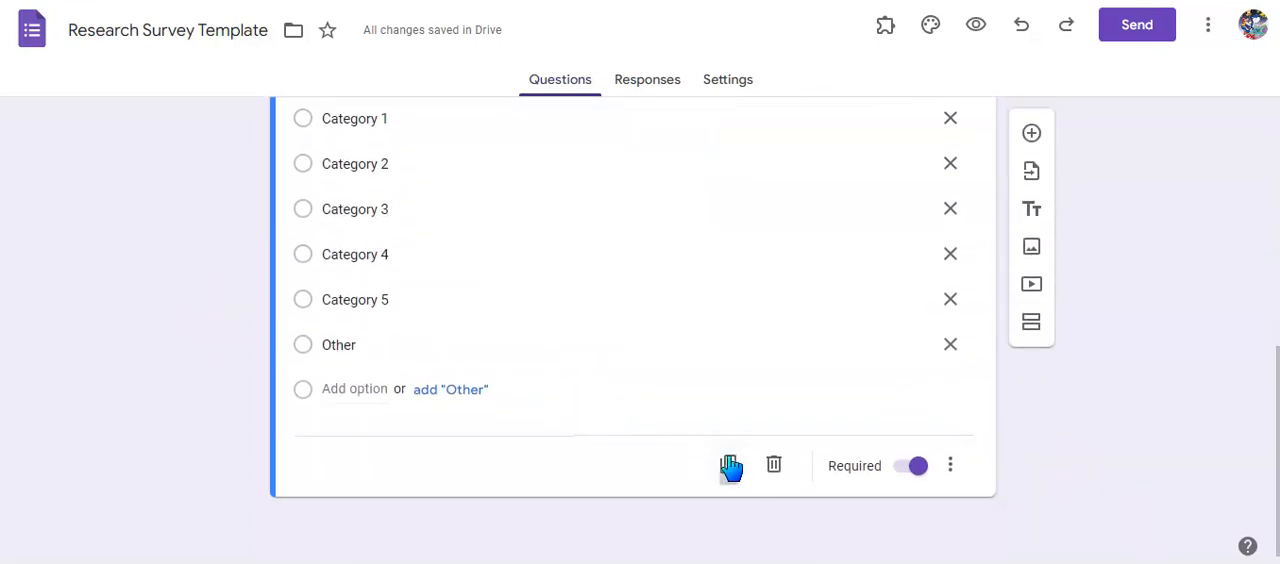
{"action": "left_click", "coordinate": [730, 462]}
{"action": "scroll", "coordinate": [206, 382], "scroll_direction": "down", "scroll_amount": 1}
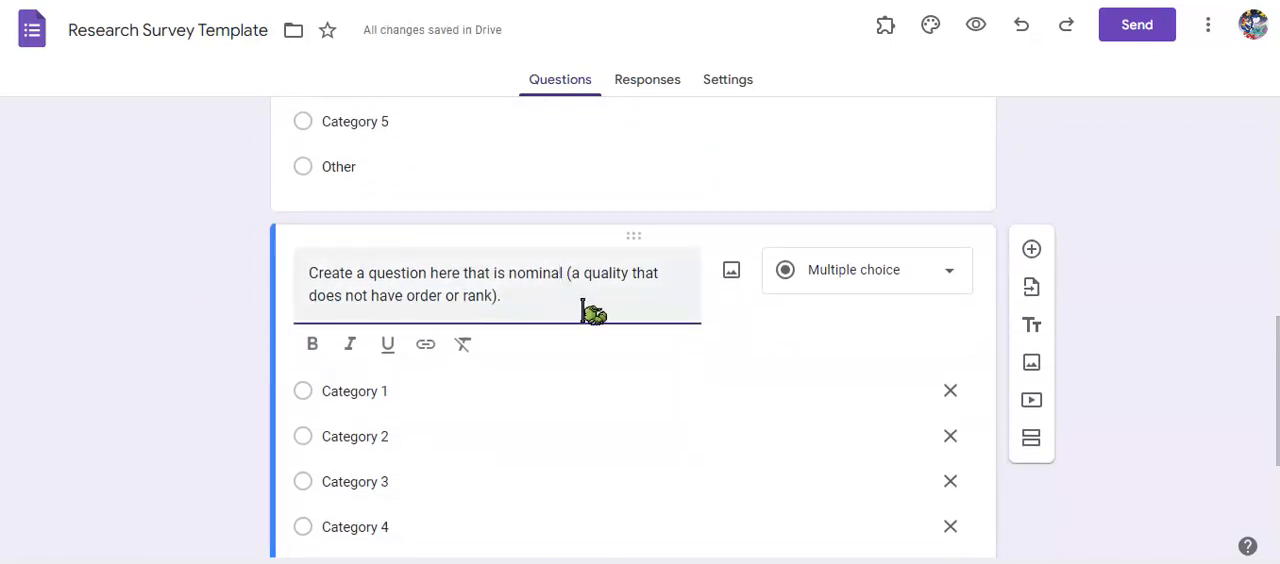
Reword the duplicated question as "Create a question here that is ordinal (a quality that does have order or rank).".
{"action": "key", "text": "BackSpace"}
{"action": "key", "text": "BackSpace"}
{"action": "key", "text": "BackSpace"}
{"action": "key", "text": "BackSpace"}
{"action": "key", "text": "BackSpace"}
{"action": "key", "text": "BackSpace"}
{"action": "key", "text": "BackSpace"}
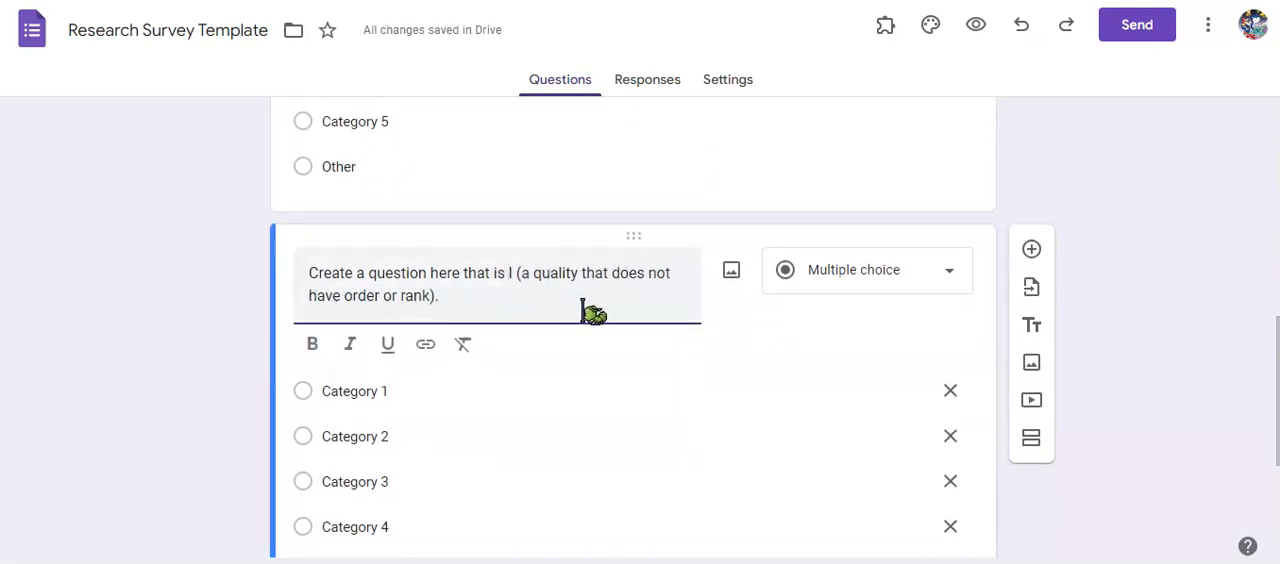
{"action": "type", "text": "ordinal"}
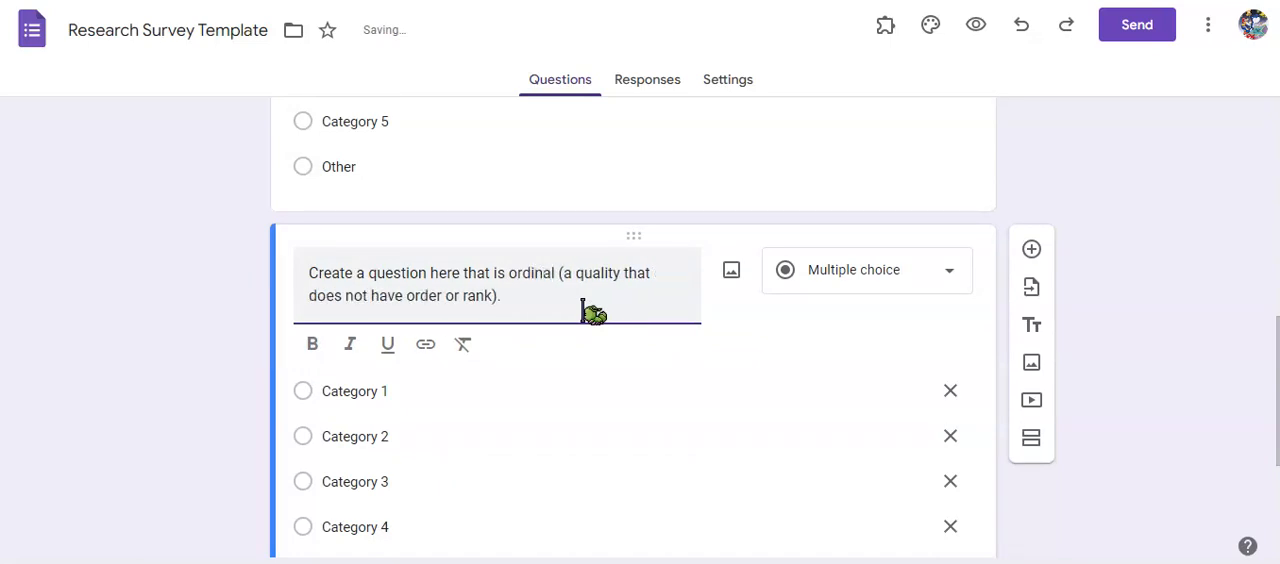
{"action": "key", "text": "Right"}
{"action": "key", "text": "Right"}
{"action": "key", "text": "Right"}
{"action": "key", "text": "Right"}
{"action": "key", "text": "Right"}
{"action": "key", "text": "Right"}
{"action": "key", "text": "Right"}
{"action": "key", "text": "Right"}
{"action": "key", "text": "Right"}
{"action": "key", "text": "Right"}
{"action": "key", "text": "Right"}
{"action": "key", "text": "Right"}
{"action": "key", "text": "Right"}
{"action": "key", "text": "Right"}
{"action": "key", "text": "Right"}
{"action": "key", "text": "Right"}
{"action": "key", "text": "Right"}
{"action": "key", "text": "Right"}
{"action": "key", "text": "BackSpace"}
{"action": "key", "text": "BackSpace"}
{"action": "key", "text": "BackSpace"}
{"action": "key", "text": "BackSpace"}
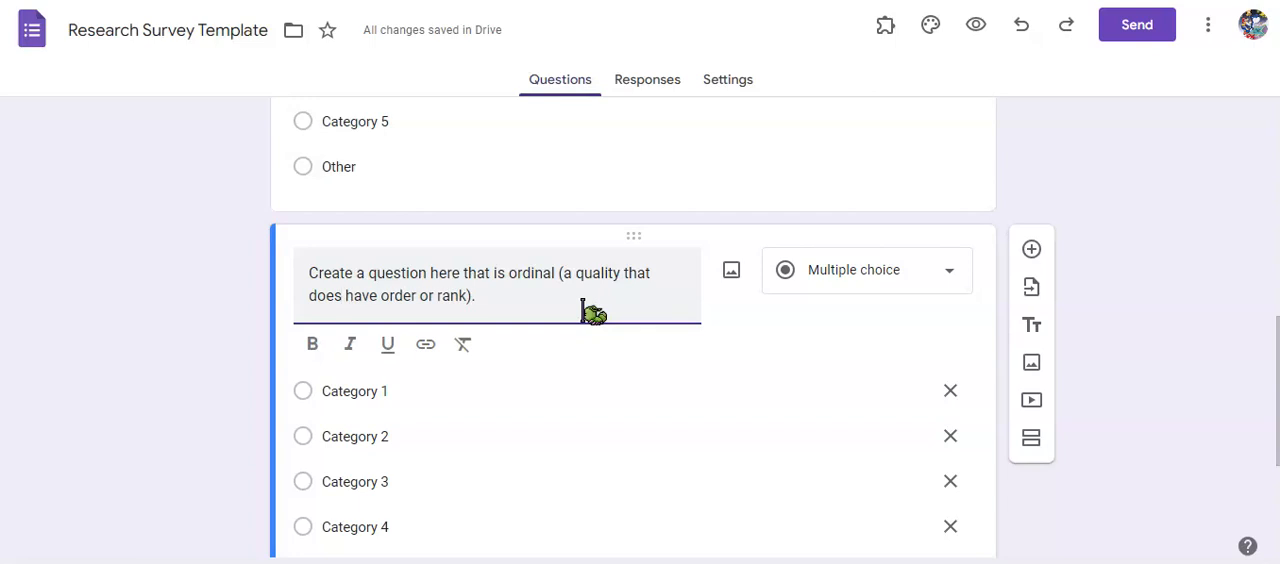
{"action": "left_click", "coordinate": [223, 386]}
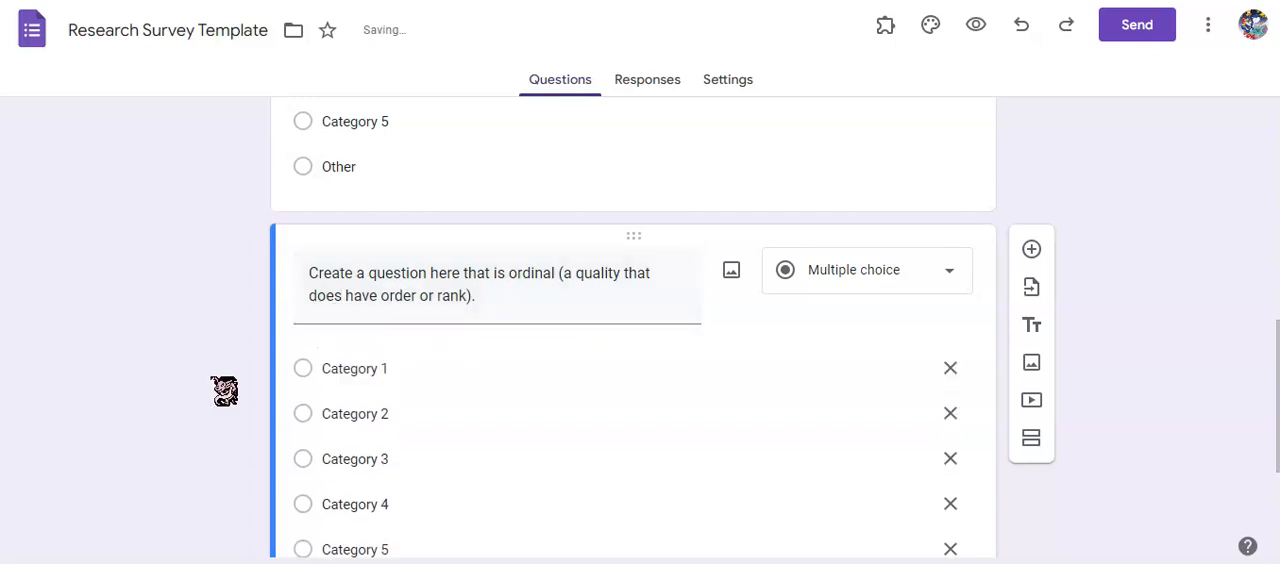
Turn off shuffled option order for the ordinal question.
{"action": "scroll", "coordinate": [210, 385], "scroll_direction": "down", "scroll_amount": 1}
{"action": "scroll", "coordinate": [210, 385], "scroll_direction": "down", "scroll_amount": 1}
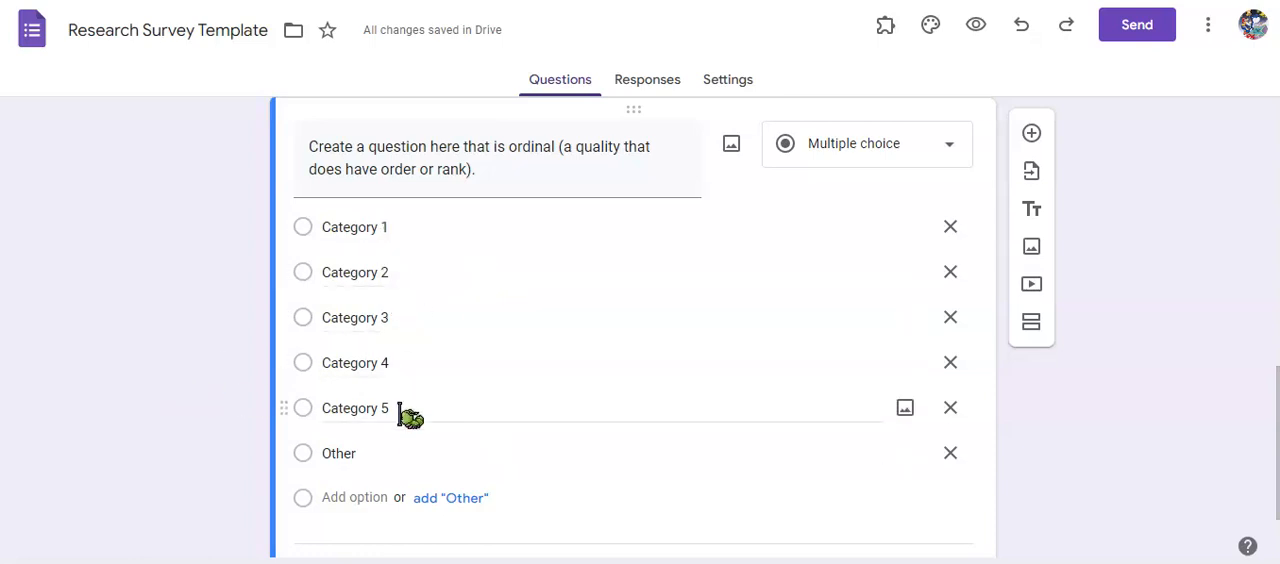
{"action": "scroll", "coordinate": [209, 394], "scroll_direction": "down", "scroll_amount": 1}
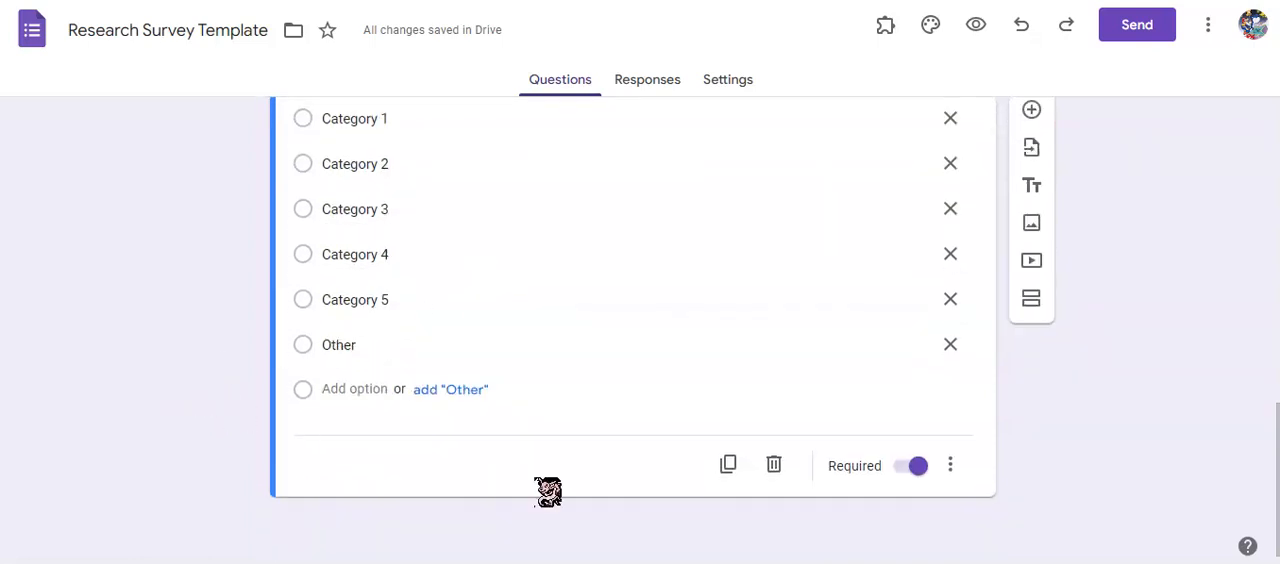
{"action": "left_click", "coordinate": [950, 466]}
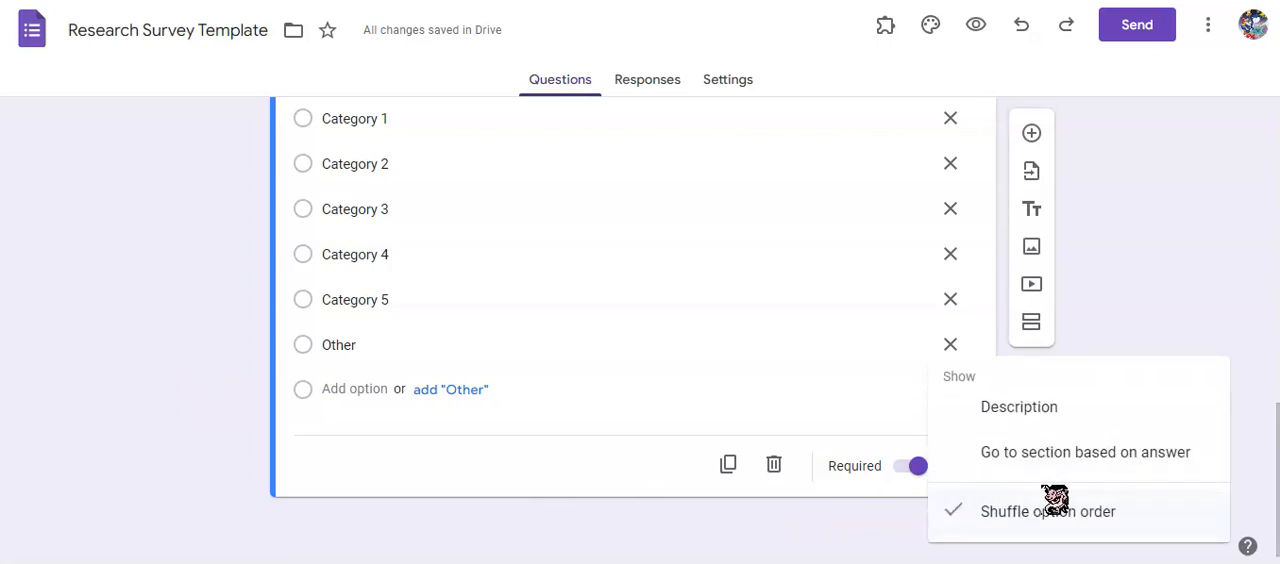
{"action": "left_click", "coordinate": [1115, 512]}
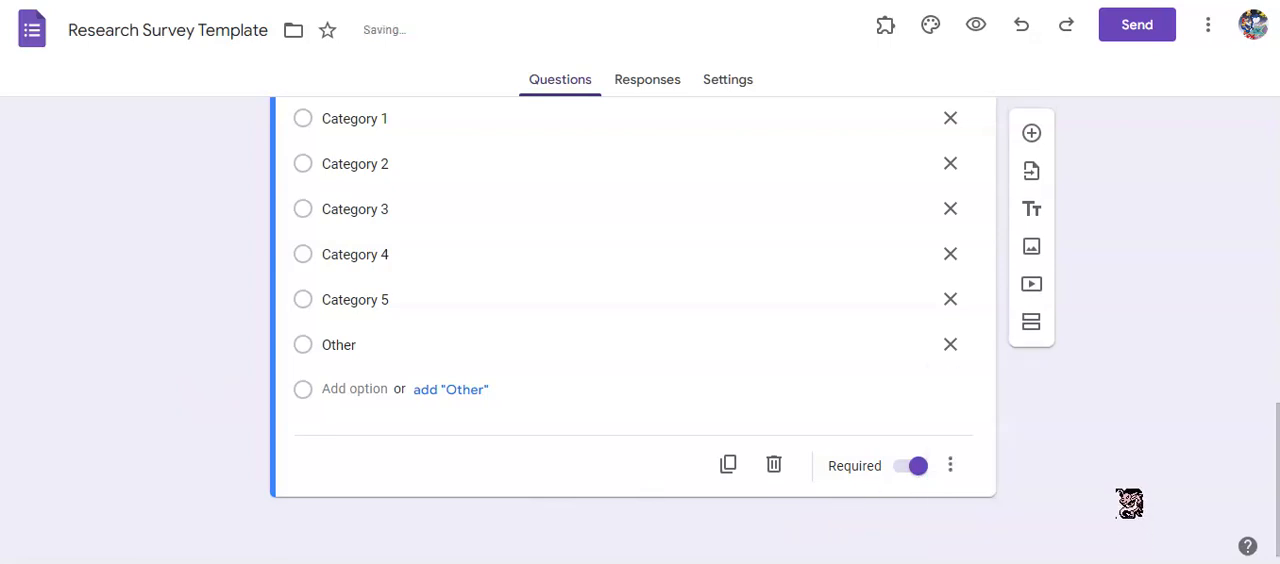
{"action": "left_click", "coordinate": [950, 466]}
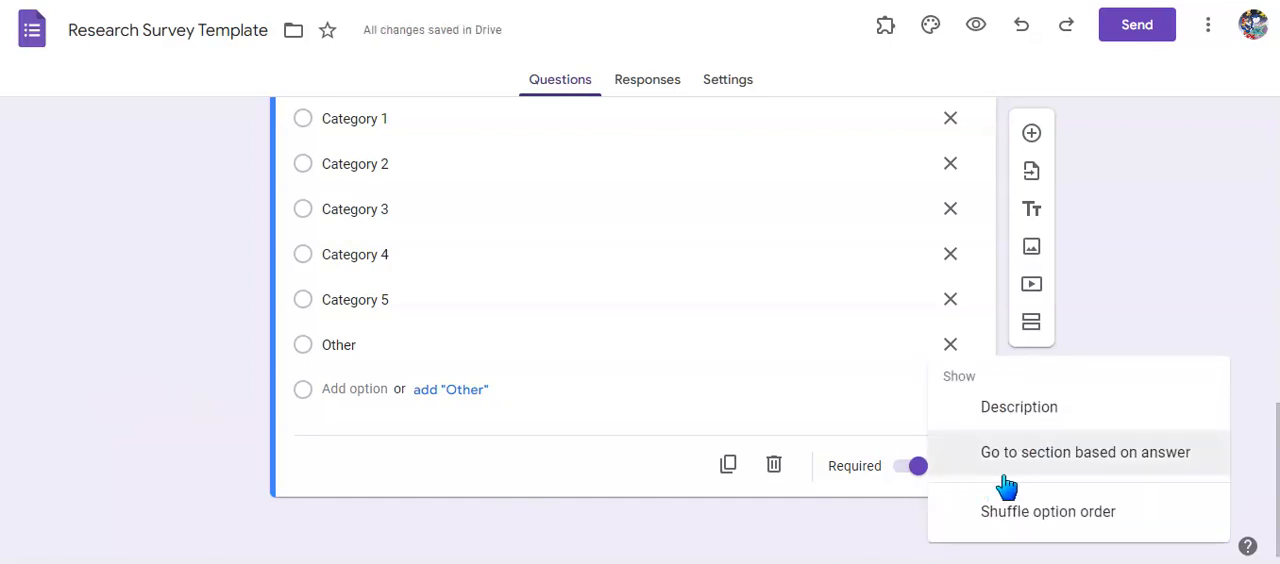
{"action": "left_click", "coordinate": [171, 469]}
Link the form's responses to the existing Survey Data Template spreadsheet.
{"action": "scroll", "coordinate": [189, 449], "scroll_direction": "up", "scroll_amount": 2}
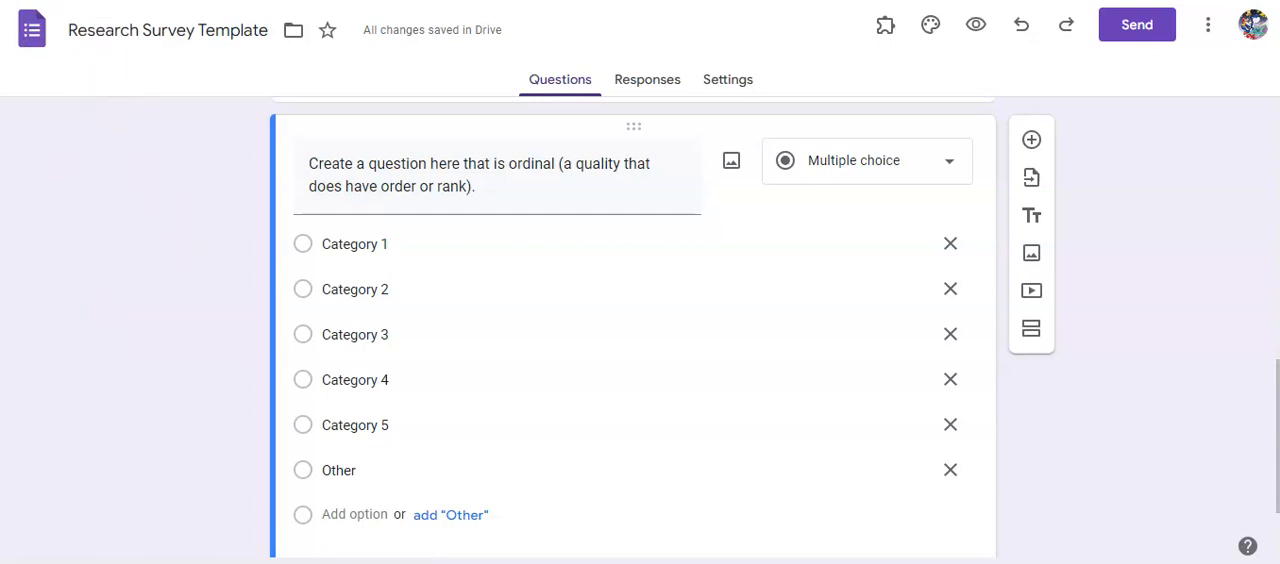
{"action": "left_click", "coordinate": [80, 2]}
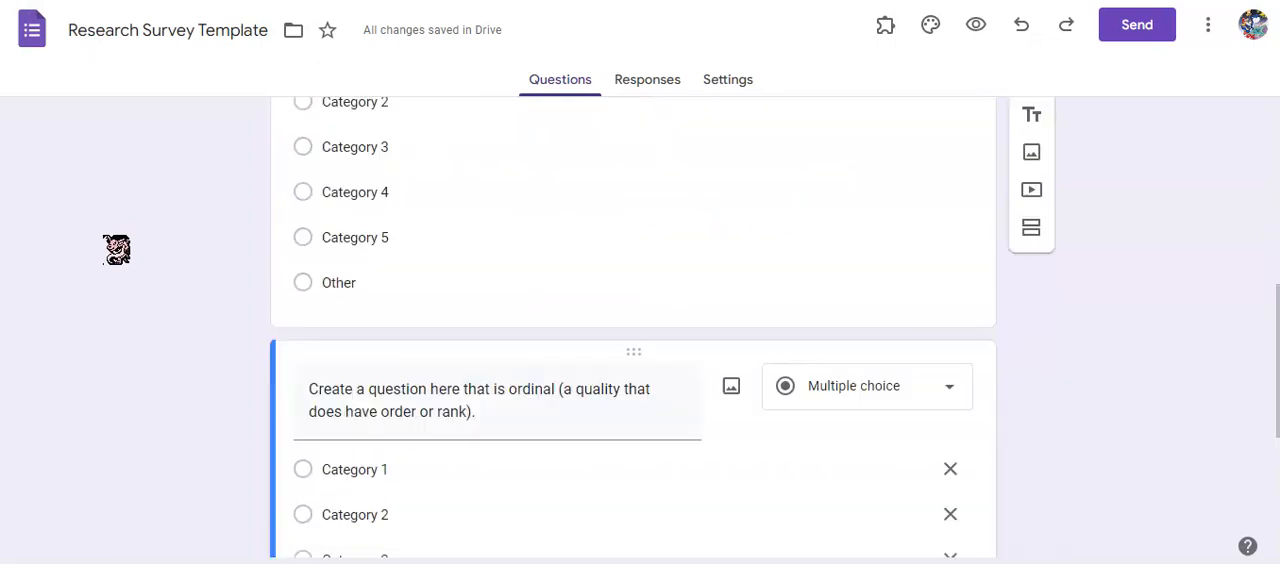
{"action": "scroll", "coordinate": [116, 249], "scroll_direction": "down", "scroll_amount": 3}
{"action": "scroll", "coordinate": [116, 249], "scroll_direction": "up", "scroll_amount": 4}
{"action": "scroll", "coordinate": [116, 249], "scroll_direction": "up", "scroll_amount": 5}
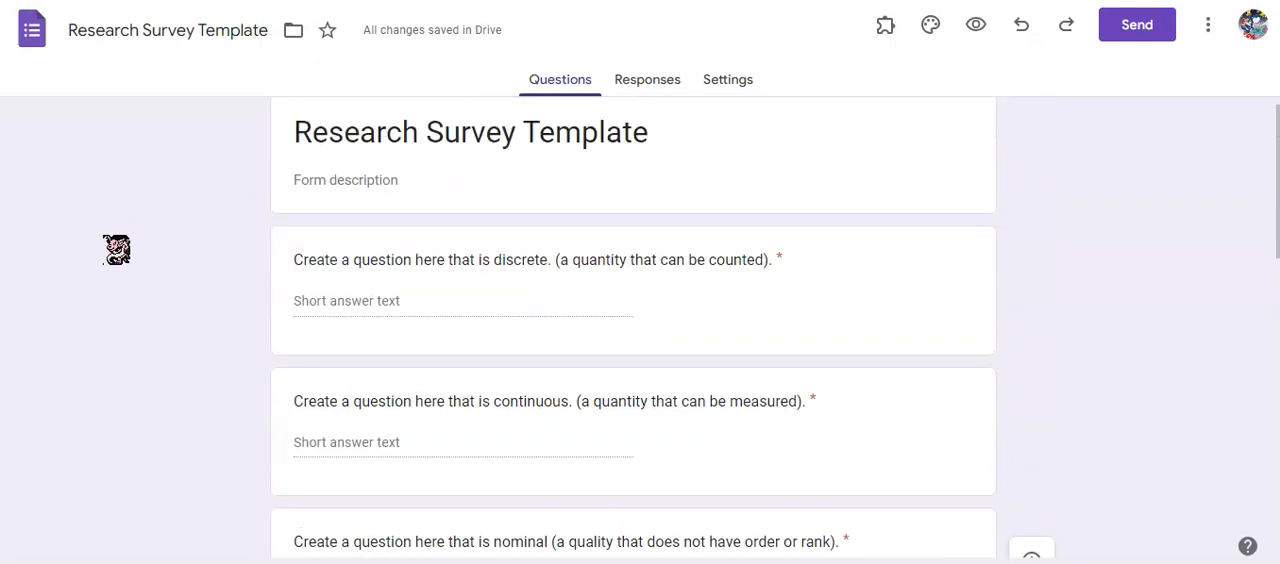
{"action": "left_click", "coordinate": [669, 86]}
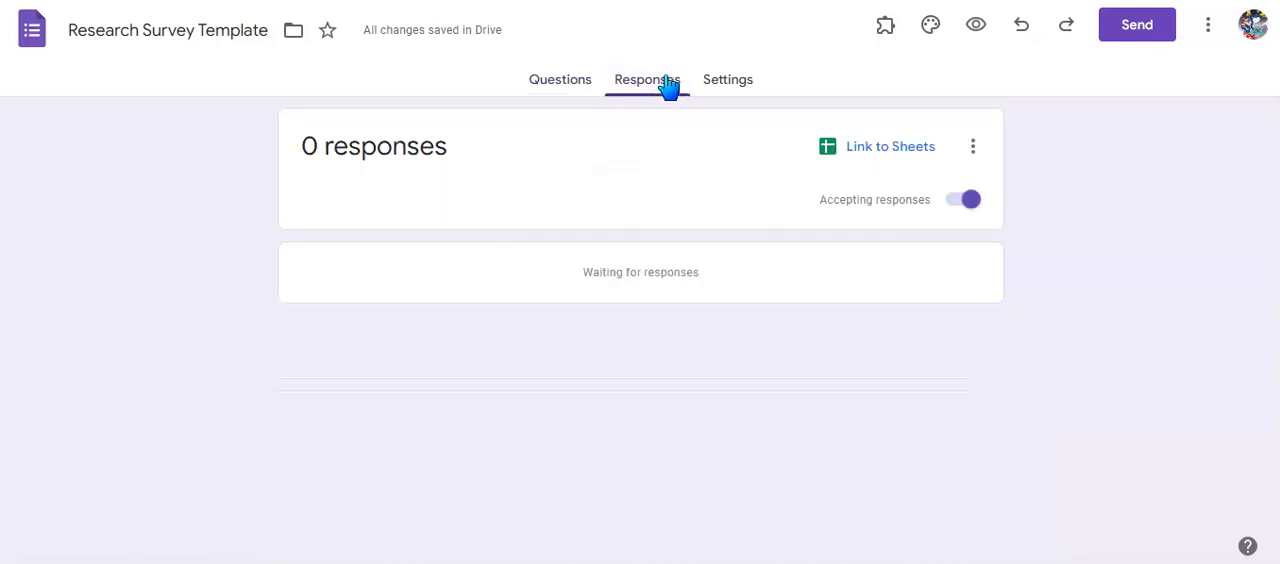
{"action": "left_click", "coordinate": [886, 157]}
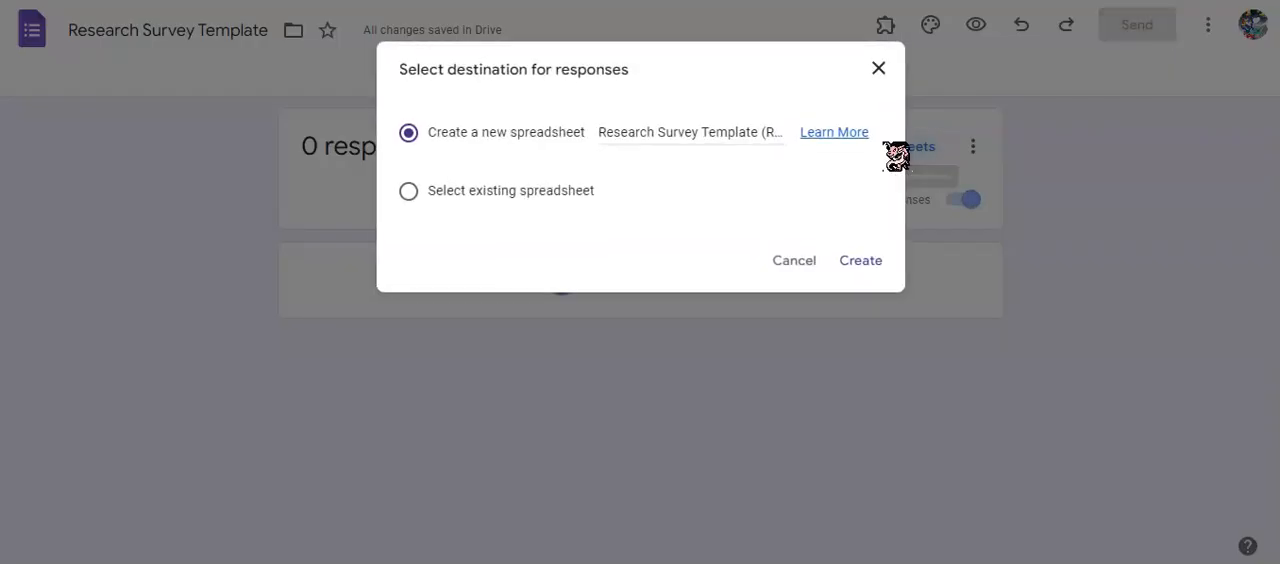
{"action": "left_click", "coordinate": [445, 192]}
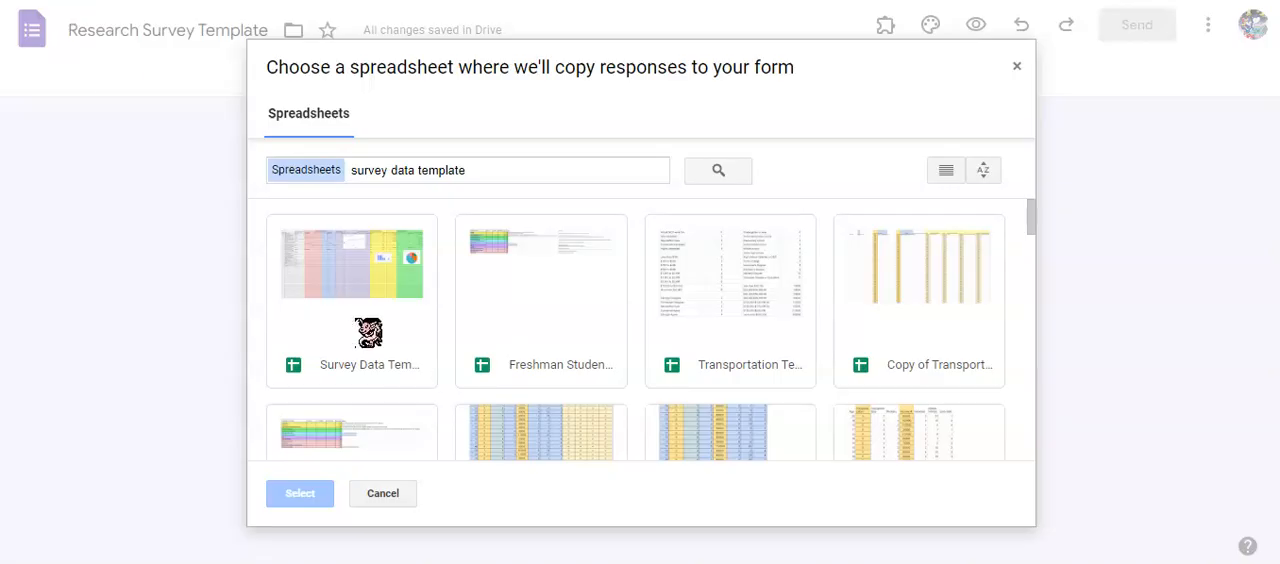
{"action": "left_click", "coordinate": [354, 318]}
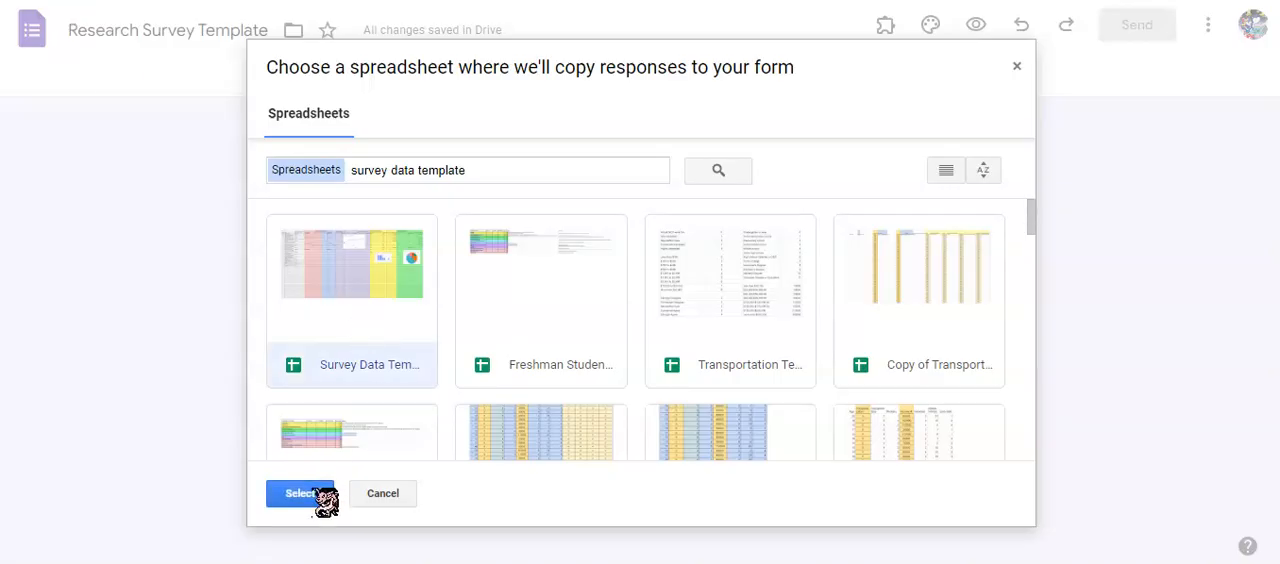
{"action": "left_click", "coordinate": [306, 502]}
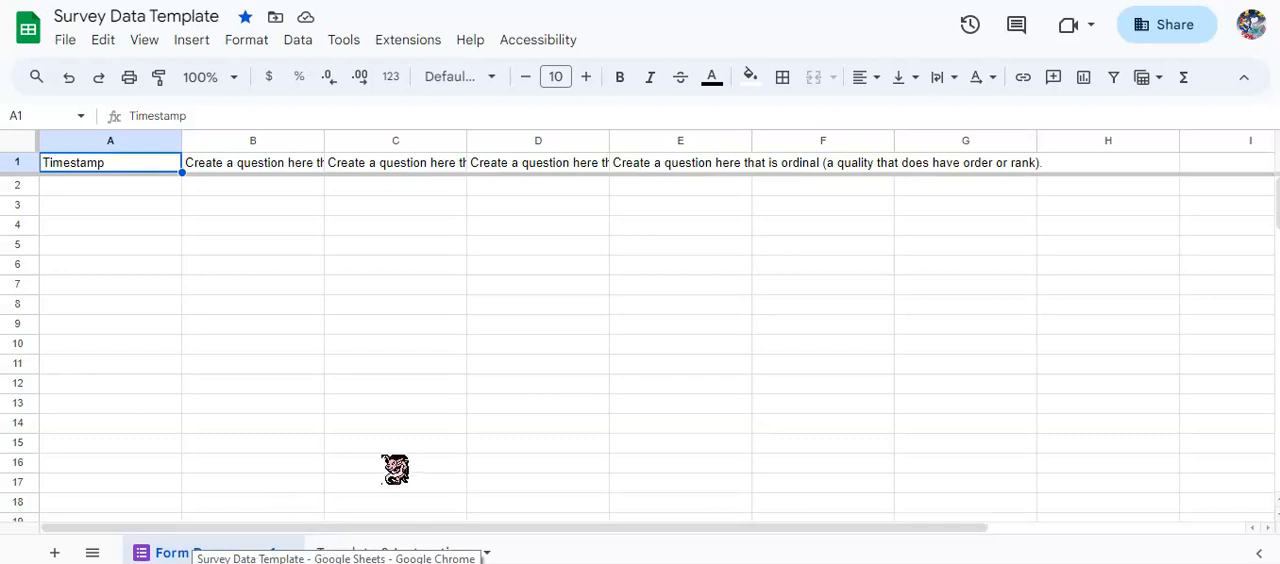
Rename the linked form responses sheet in the Survey Data Template spreadsheet as "Survey Data".
{"action": "right_click", "coordinate": [285, 553]}
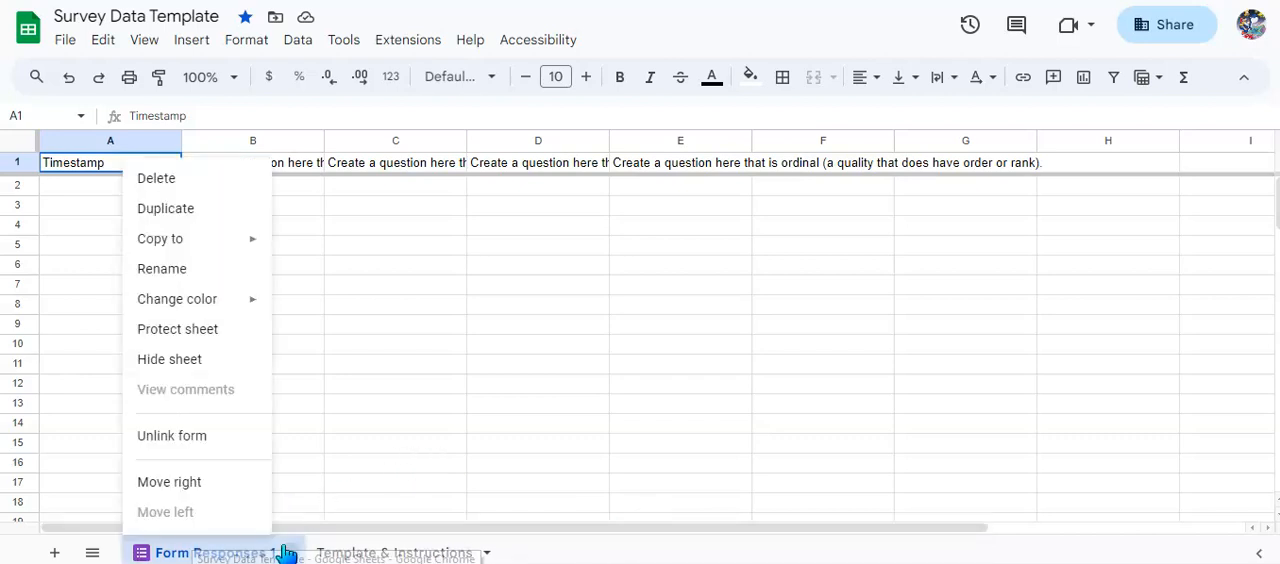
{"action": "left_click", "coordinate": [192, 269]}
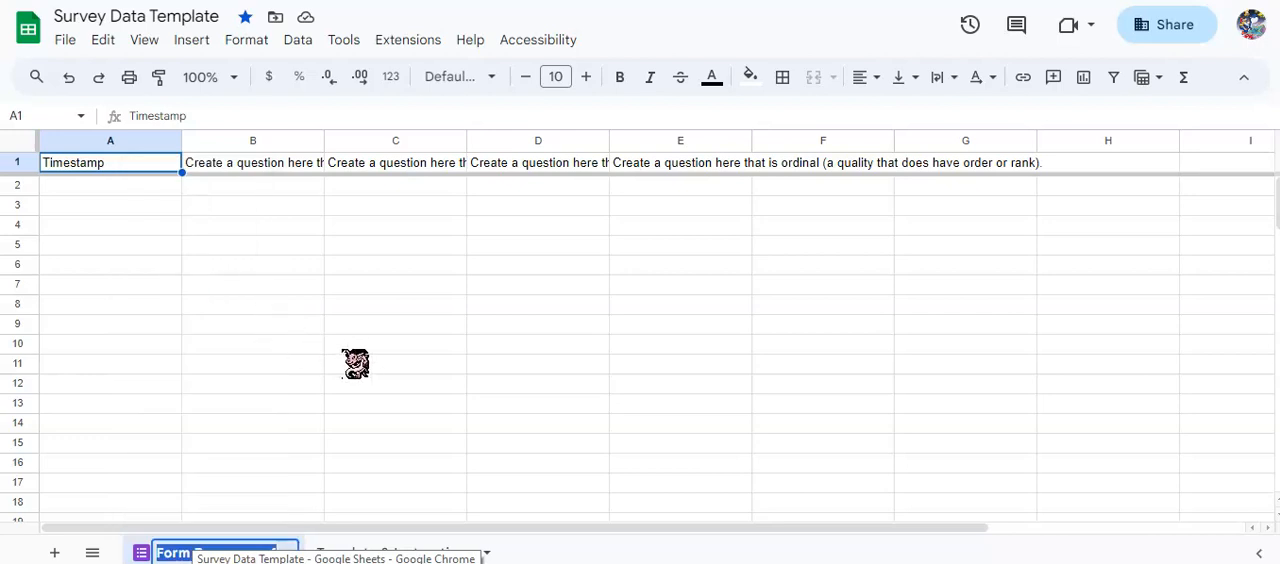
{"action": "type", "text": "Survy"}
{"action": "key", "text": "BackSpace"}
{"action": "type", "text": "ey Data"}
{"action": "key", "text": "Return"}
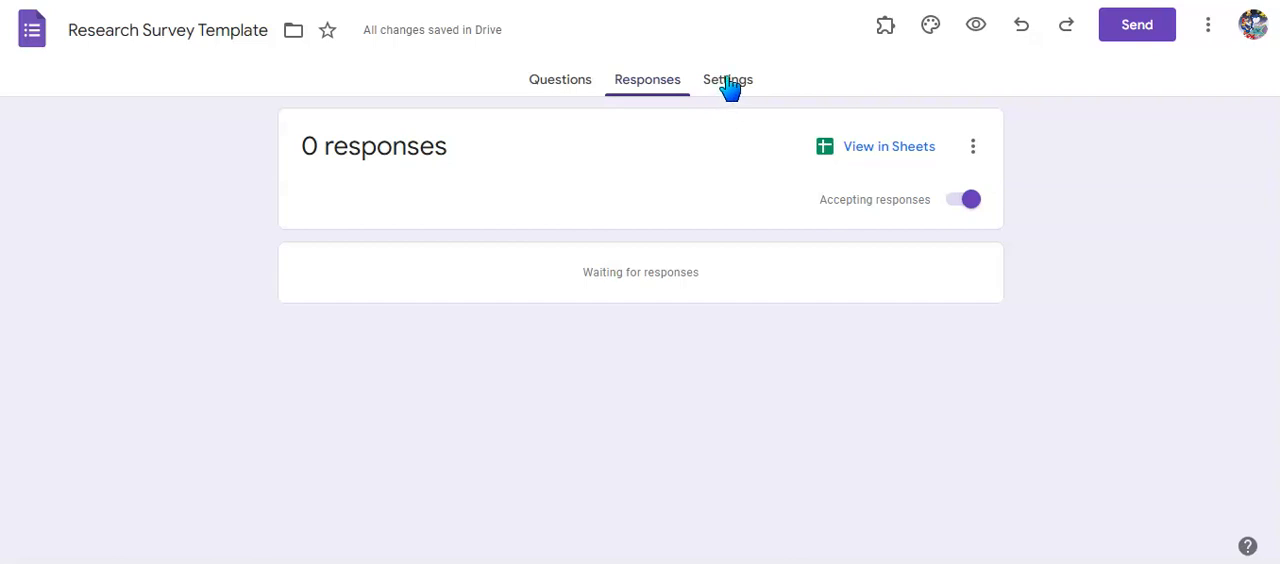
Return to the Research Survey Template form and limit each respondent to 1 response.
{"action": "left_click", "coordinate": [730, 88]}
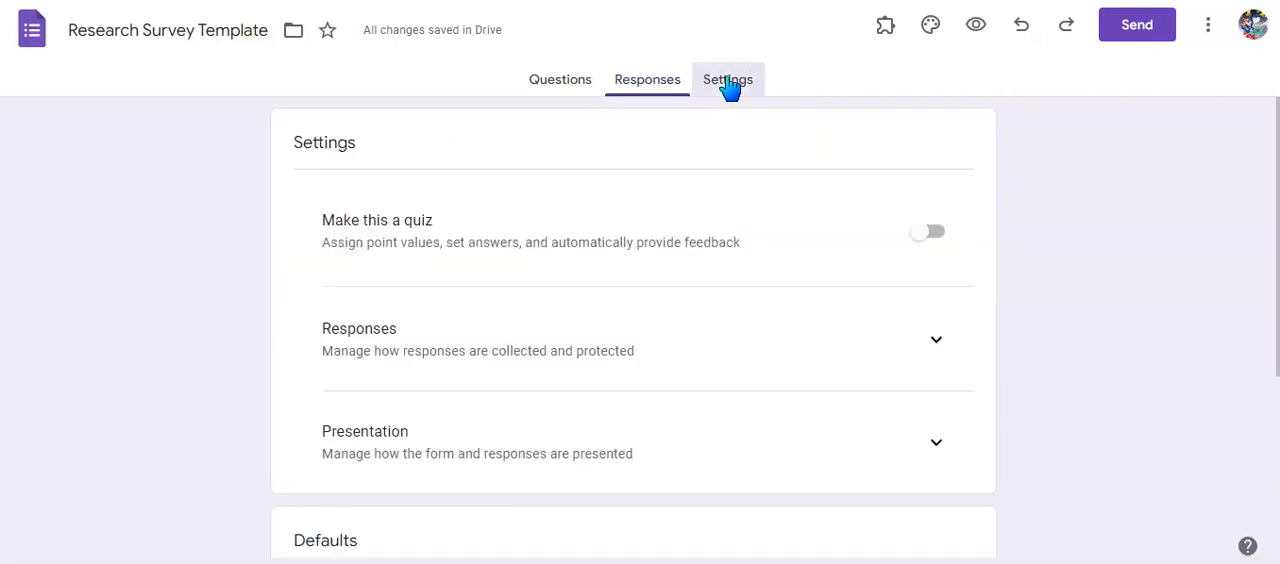
{"action": "left_click", "coordinate": [936, 341]}
{"action": "scroll", "coordinate": [1072, 343], "scroll_direction": "down", "scroll_amount": 3}
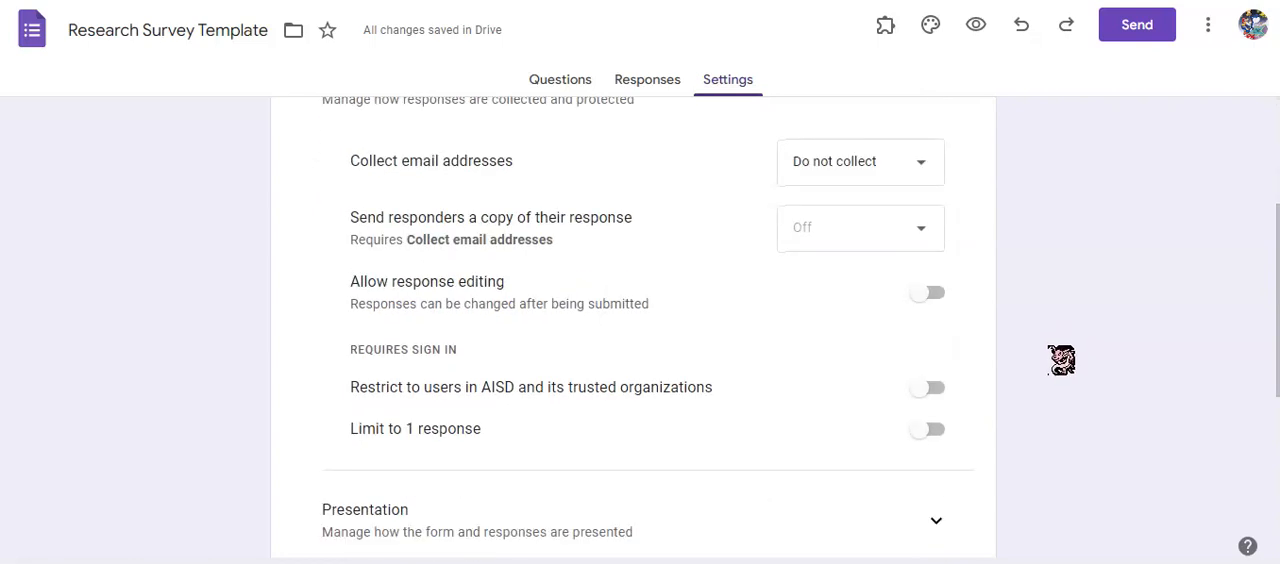
{"action": "left_click", "coordinate": [927, 436]}
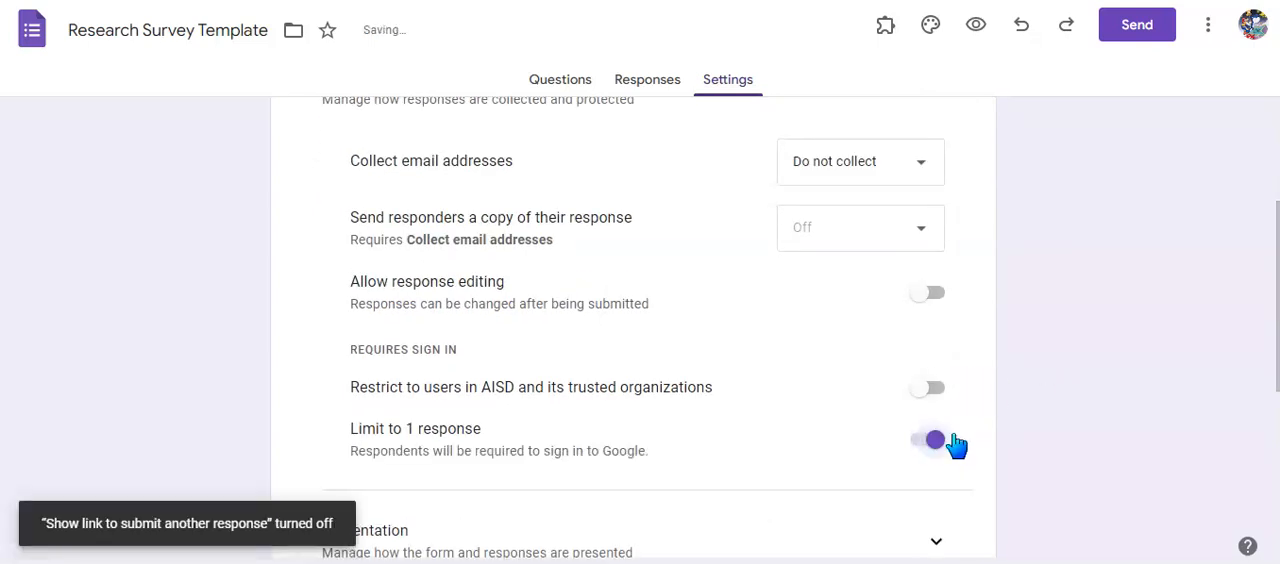
{"action": "scroll", "coordinate": [1085, 425], "scroll_direction": "down", "scroll_amount": 1}
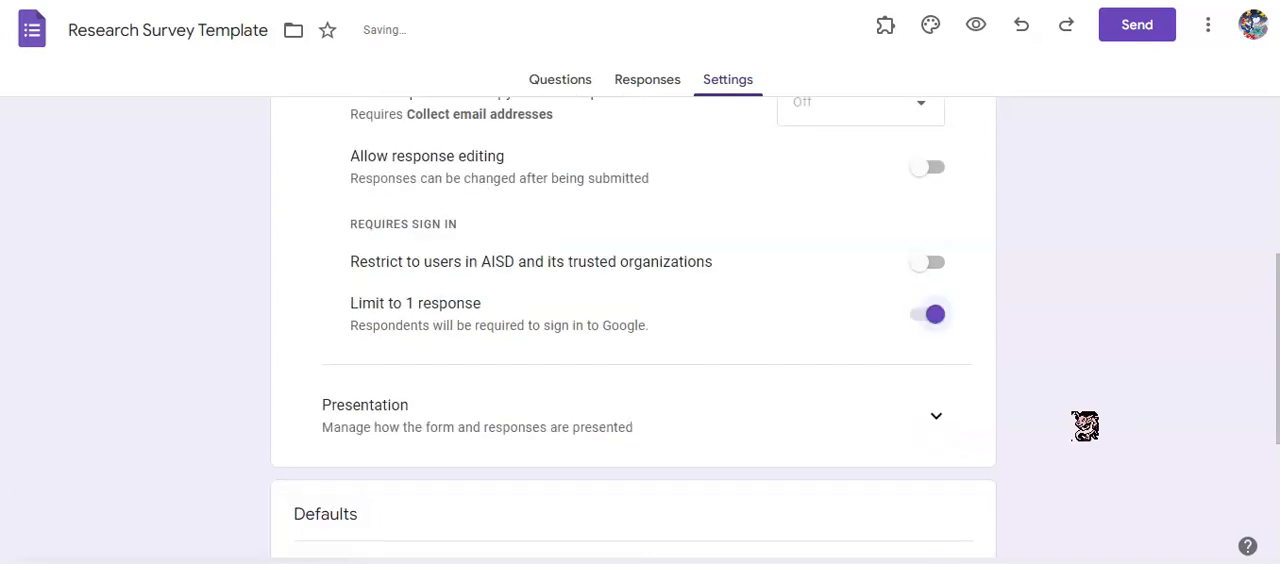
{"action": "scroll", "coordinate": [1085, 425], "scroll_direction": "up", "scroll_amount": 1}
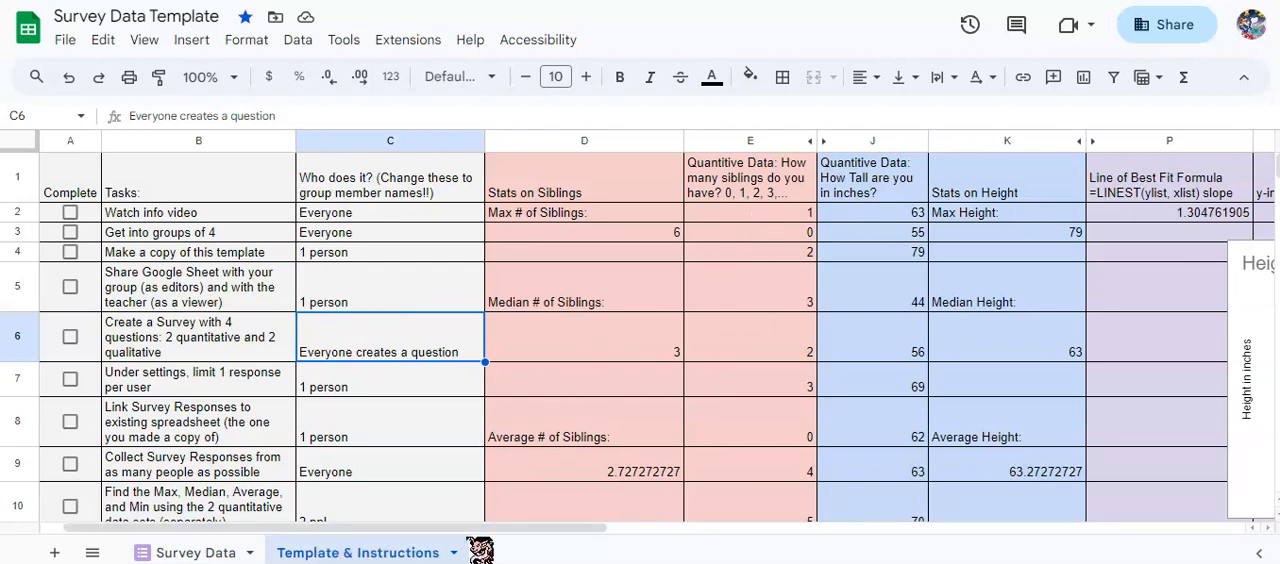
Examine the siblings data column on the Template & Instructions sheet of the Survey Data Template spreadsheet.
{"action": "left_click", "coordinate": [772, 218]}
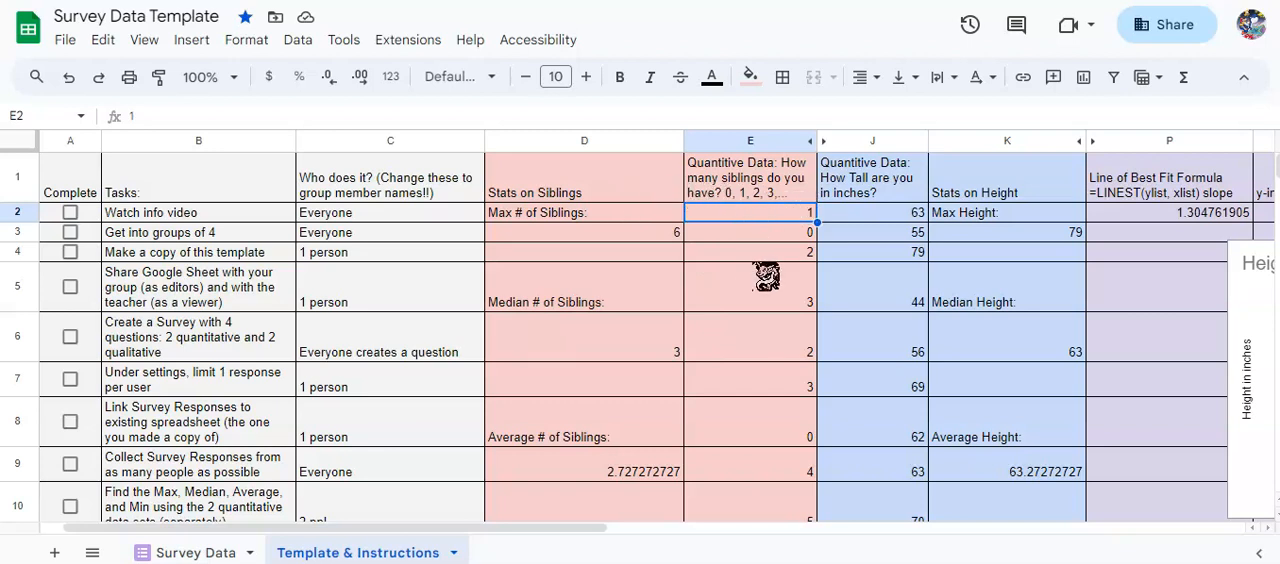
{"action": "scroll", "coordinate": [766, 278], "scroll_direction": "down", "scroll_amount": 5}
{"action": "left_click", "coordinate": [757, 361]}
{"action": "scroll", "coordinate": [758, 360], "scroll_direction": "up", "scroll_amount": 3}
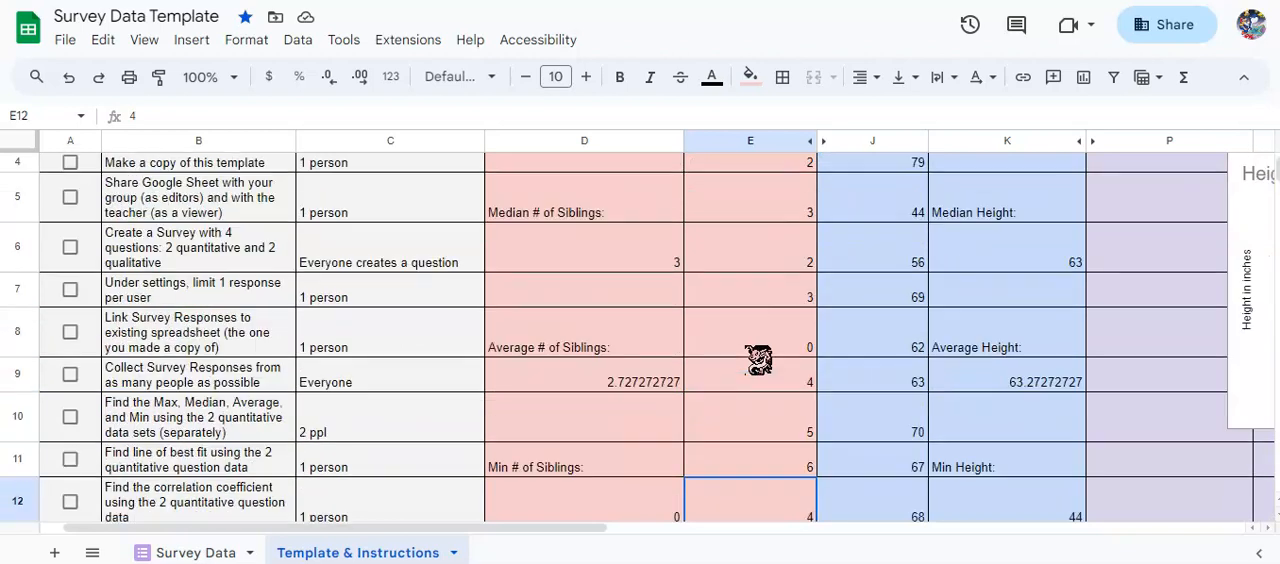
Review the siblings responses and the max, median, average and min labels in the Stats on Siblings column.
{"action": "scroll", "coordinate": [758, 360], "scroll_direction": "up", "scroll_amount": 2}
{"action": "left_click", "coordinate": [750, 214]}
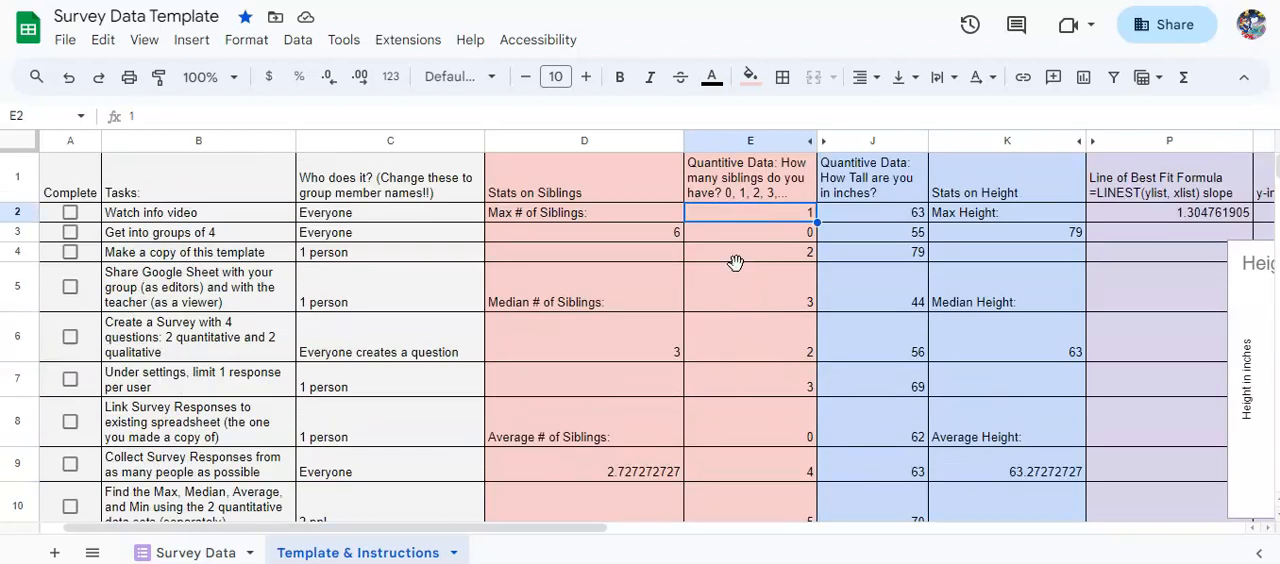
{"action": "left_click", "coordinate": [738, 275]}
{"action": "scroll", "coordinate": [757, 428], "scroll_direction": "down", "scroll_amount": 1}
{"action": "scroll", "coordinate": [757, 428], "scroll_direction": "up", "scroll_amount": 1}
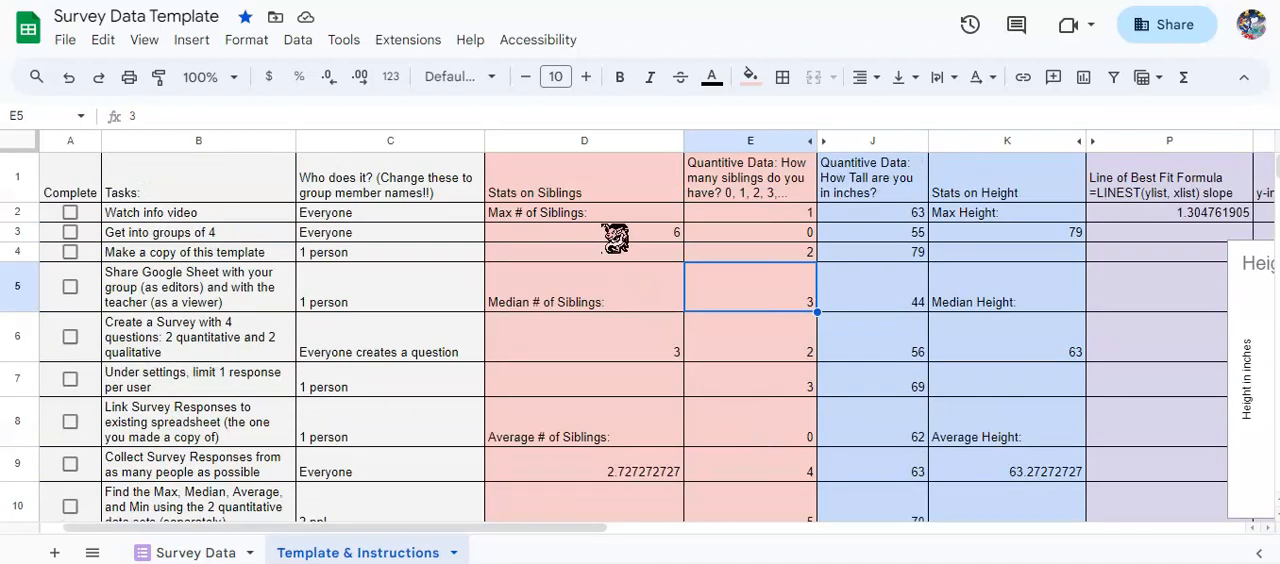
{"action": "left_click", "coordinate": [614, 214]}
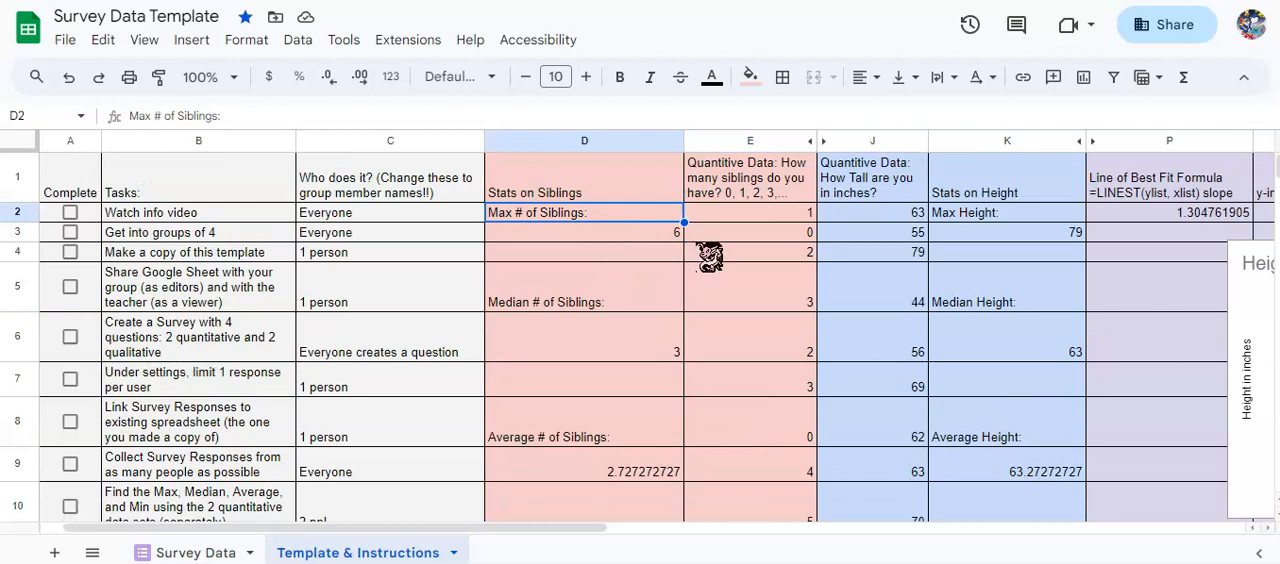
{"action": "left_click", "coordinate": [652, 310]}
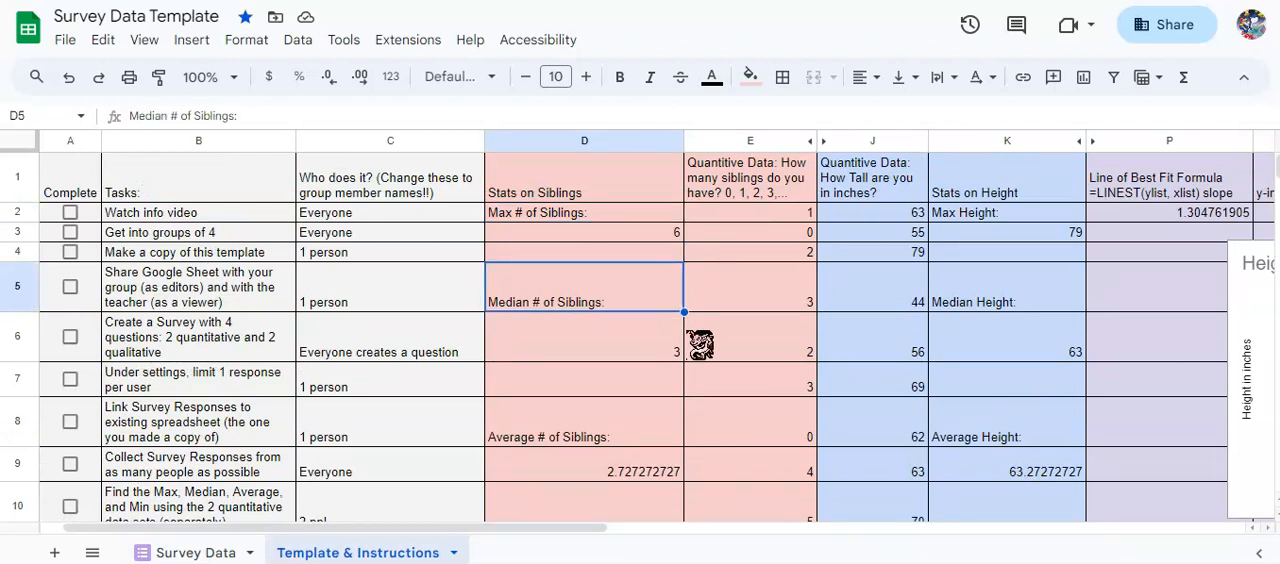
{"action": "scroll", "coordinate": [740, 362], "scroll_direction": "down", "scroll_amount": 1}
{"action": "left_click", "coordinate": [652, 370]}
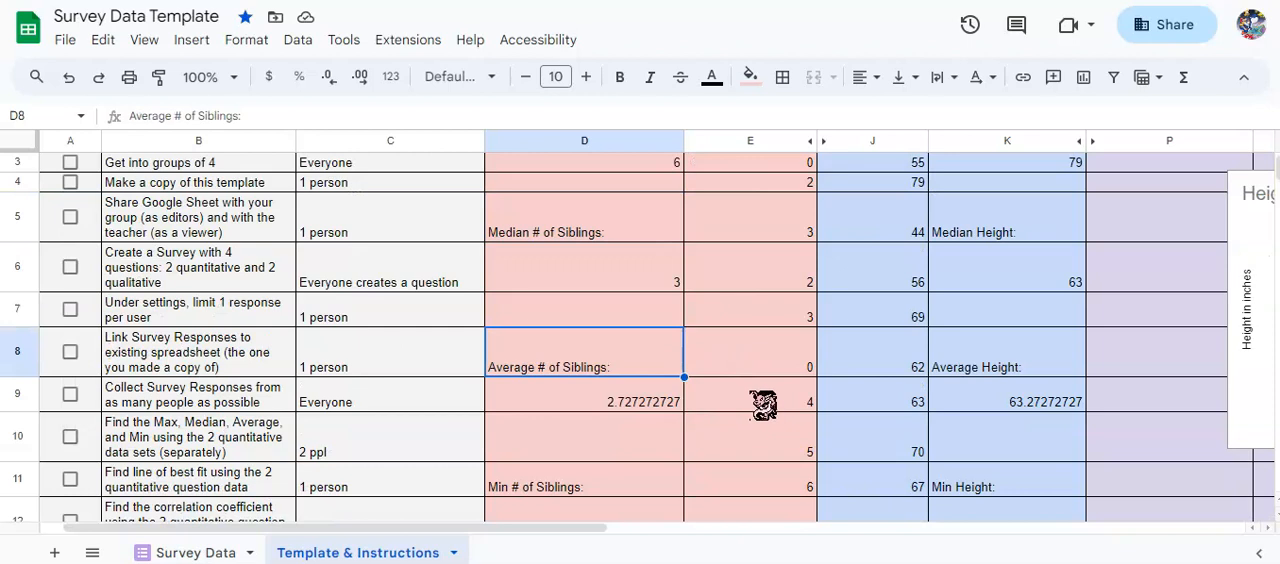
{"action": "scroll", "coordinate": [760, 397], "scroll_direction": "down", "scroll_amount": 1}
{"action": "left_click", "coordinate": [668, 400]}
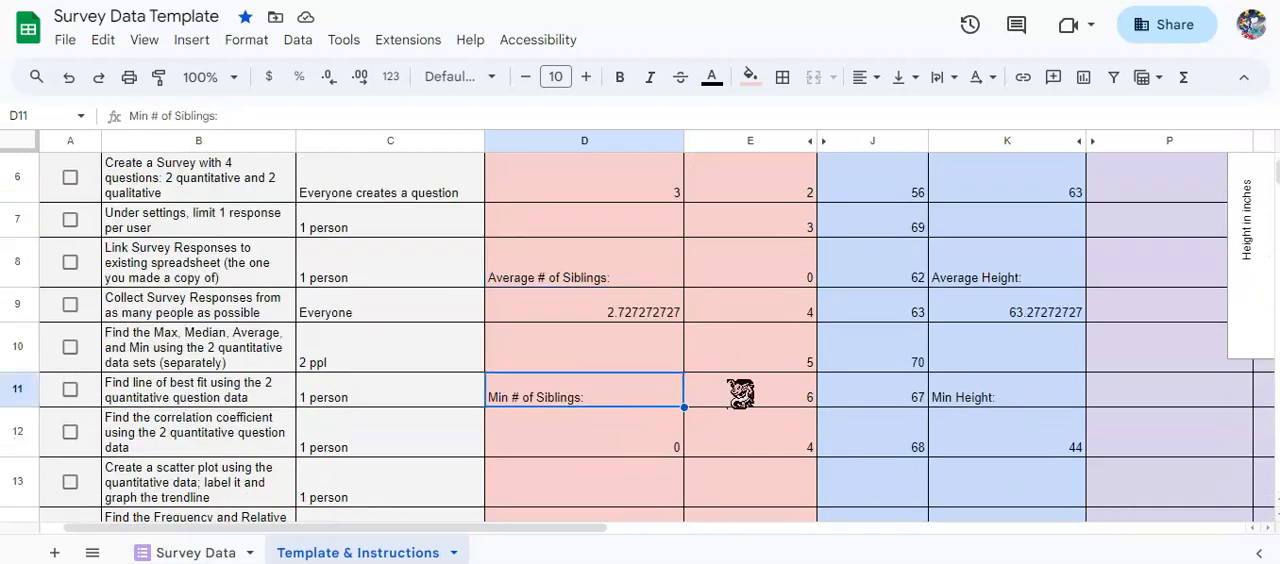
{"action": "scroll", "coordinate": [740, 393], "scroll_direction": "up", "scroll_amount": 2}
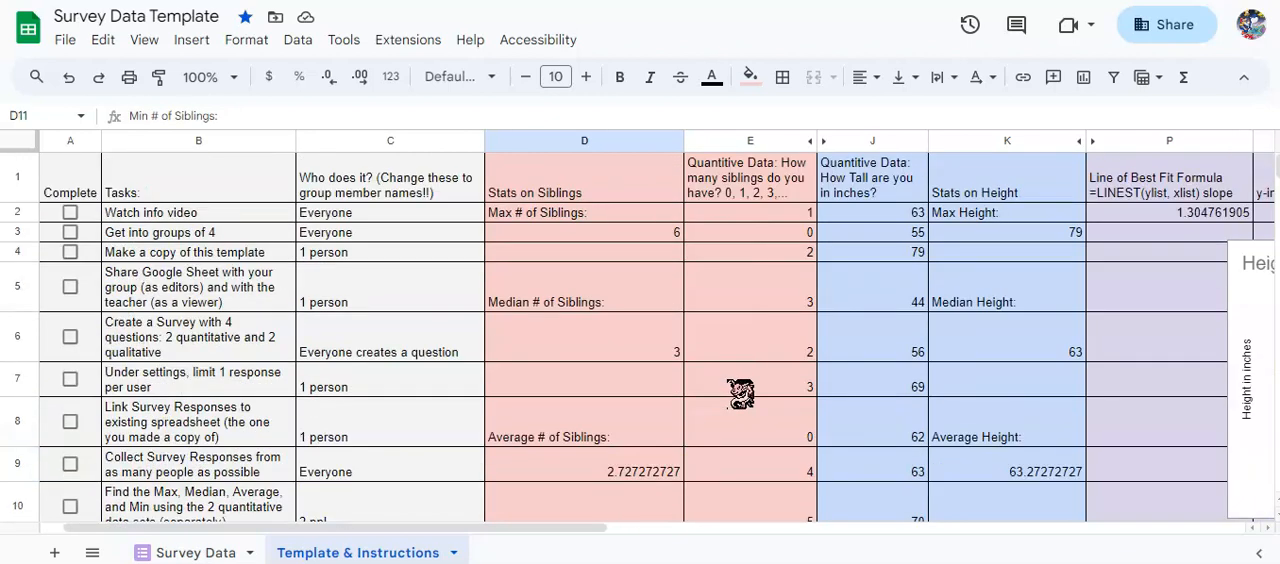
Replace the content of cell D3 with a MAX formula over the siblings data in E2:E12.
{"action": "left_click", "coordinate": [634, 240]}
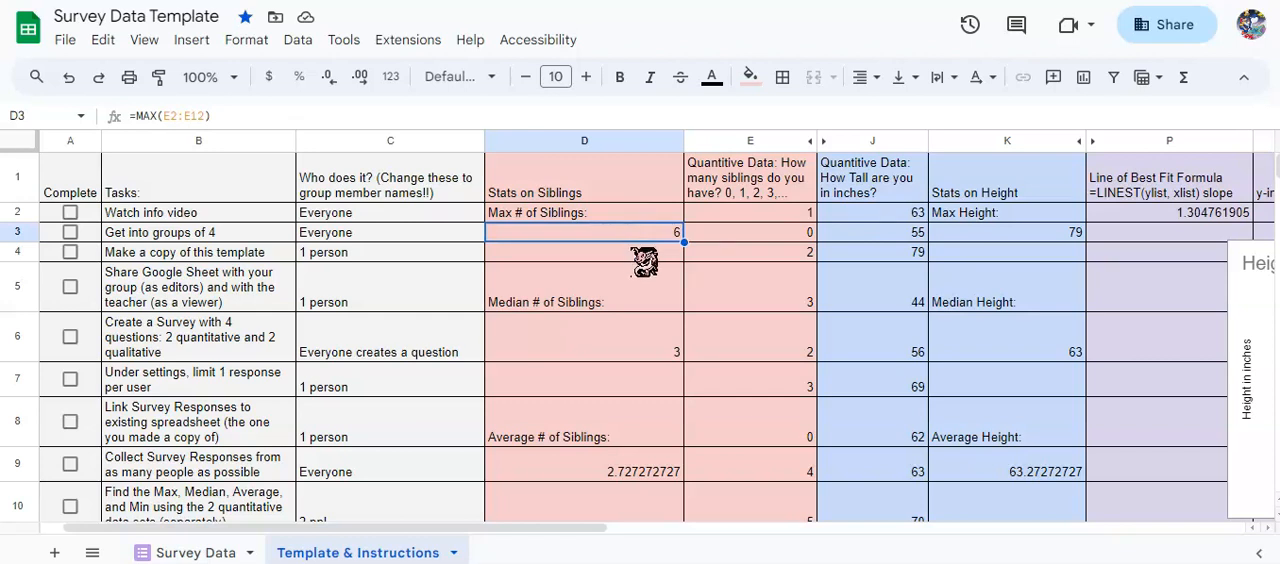
{"action": "key", "text": "Delete"}
{"action": "type", "text": "="}
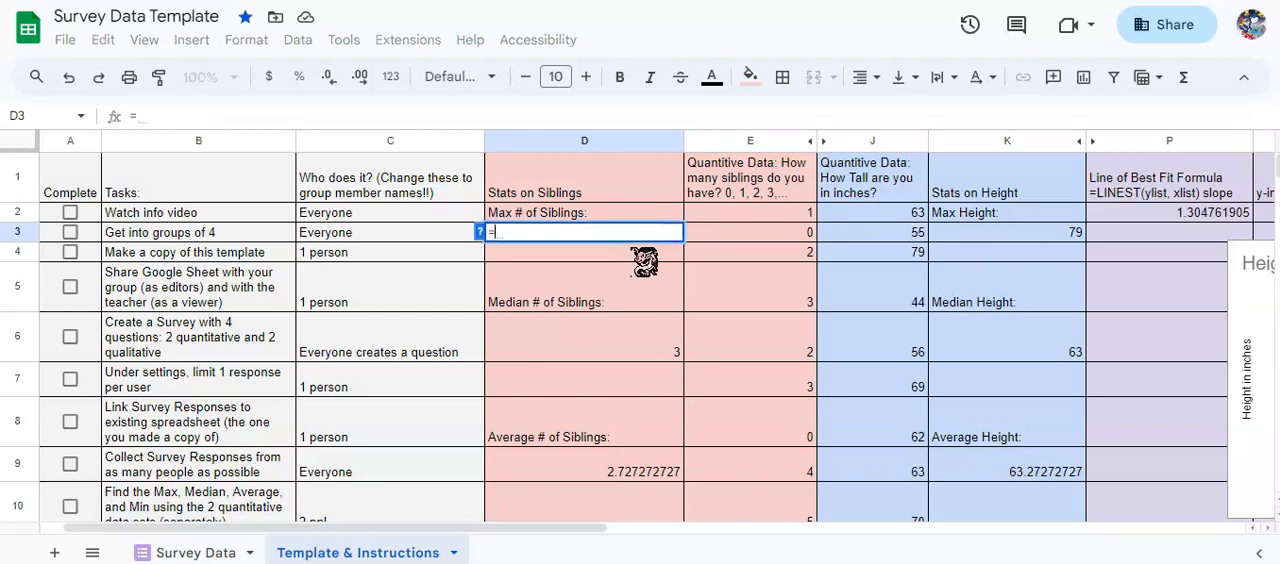
{"action": "type", "text": "MAX"}
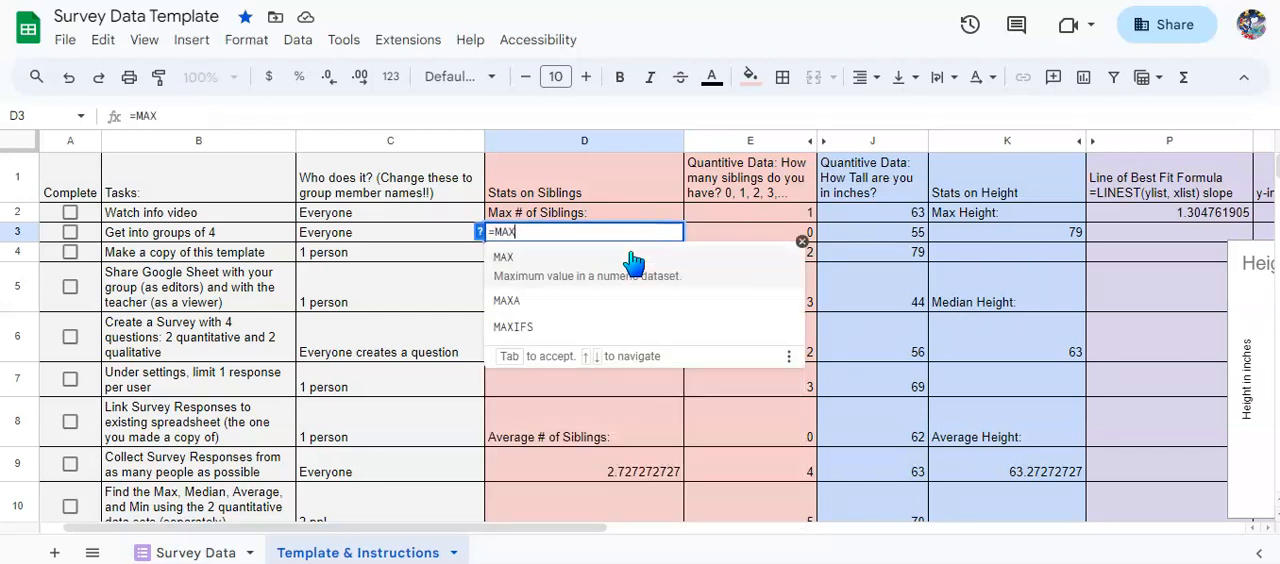
{"action": "left_click", "coordinate": [586, 266]}
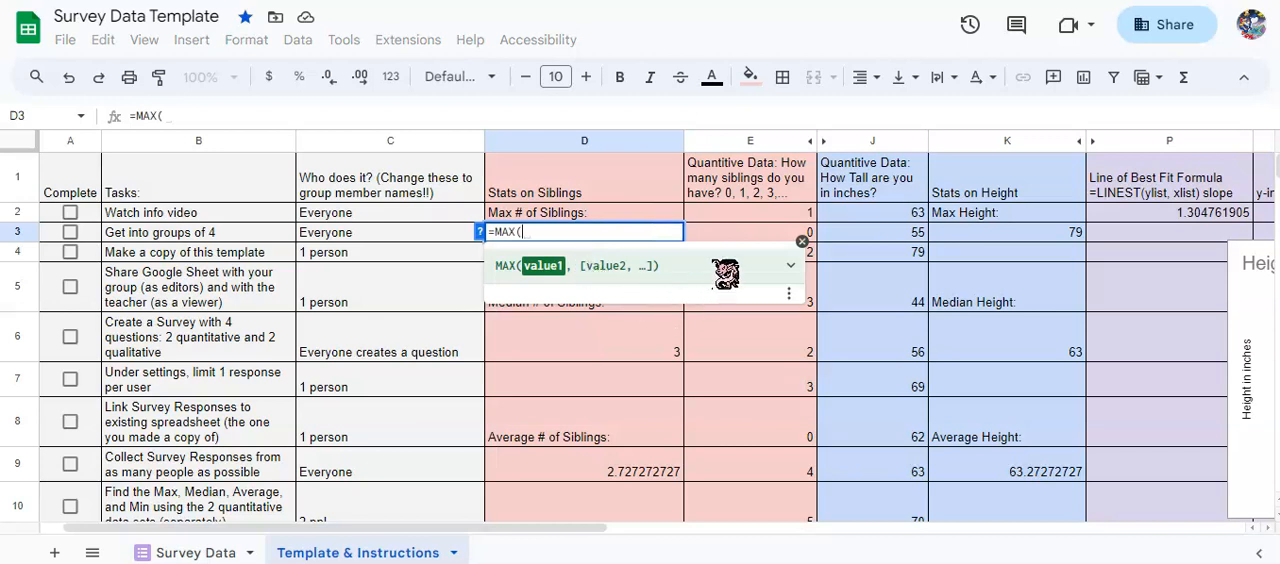
{"action": "left_click", "coordinate": [748, 213]}
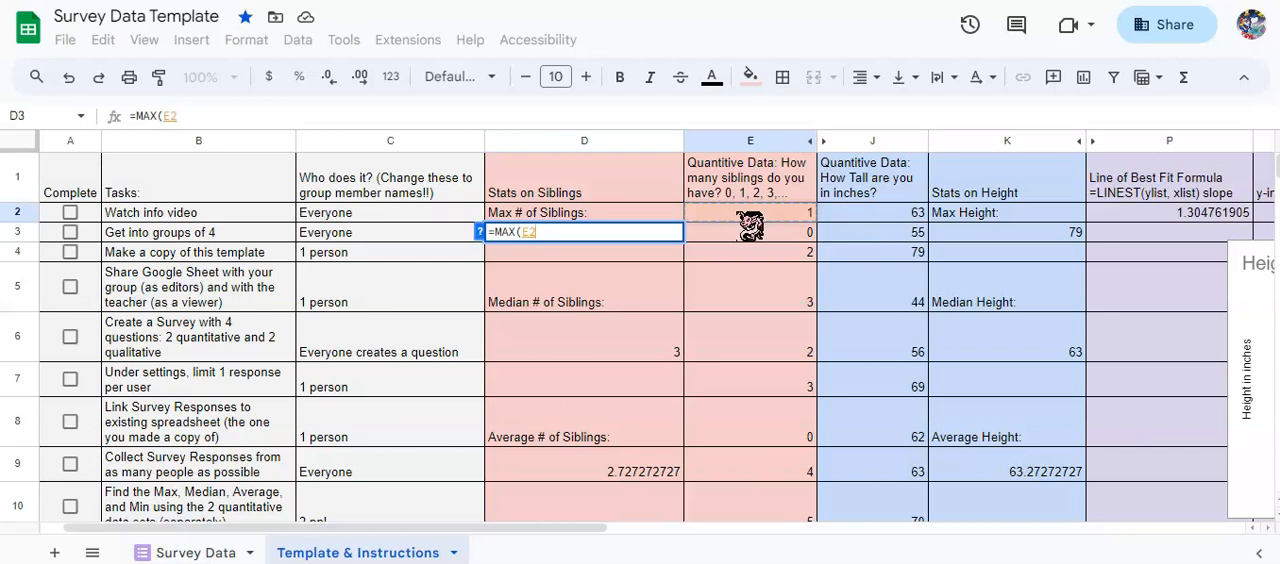
{"action": "scroll", "coordinate": [750, 225], "scroll_direction": "down", "scroll_amount": 5}
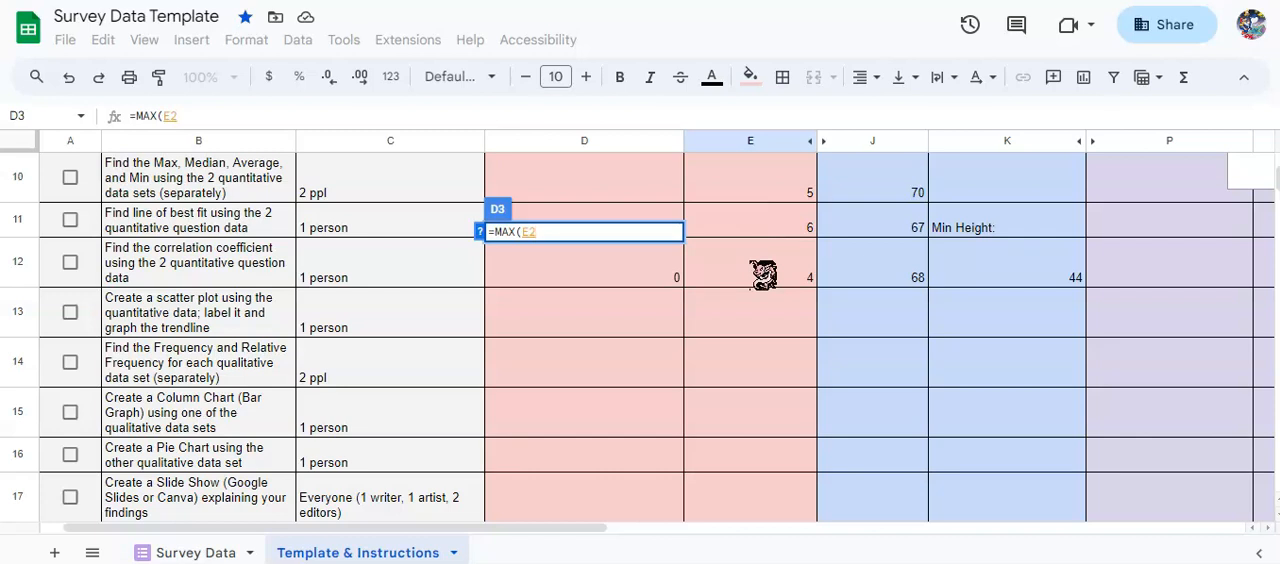
{"action": "left_click", "coordinate": [763, 275], "text": "shift"}
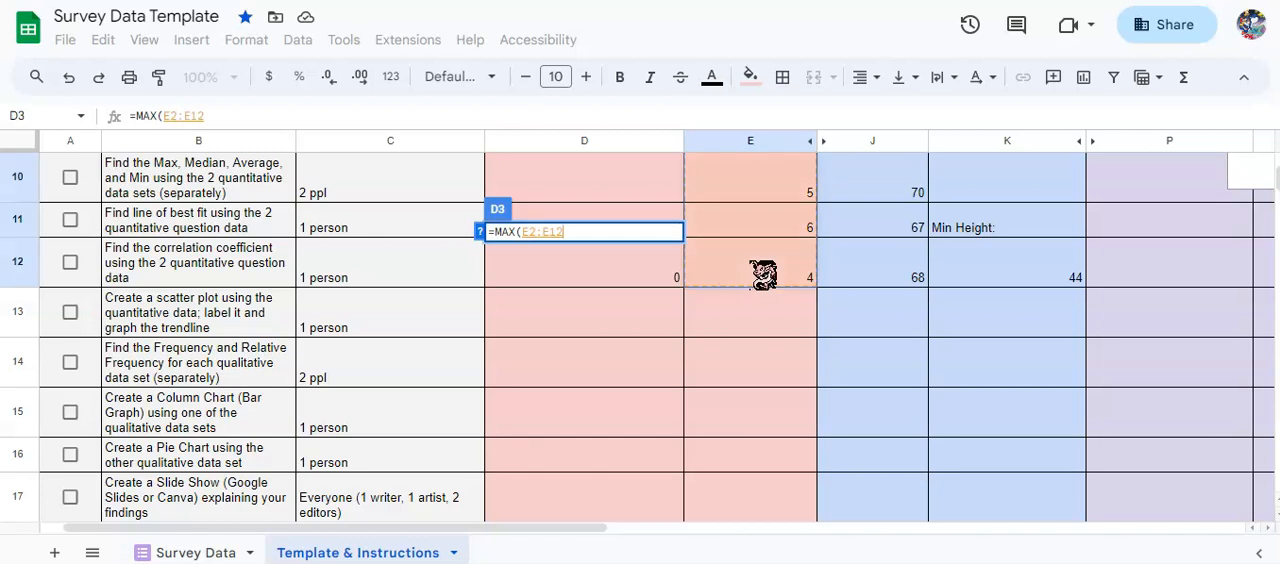
{"action": "scroll", "coordinate": [763, 275], "scroll_direction": "up", "scroll_amount": 5}
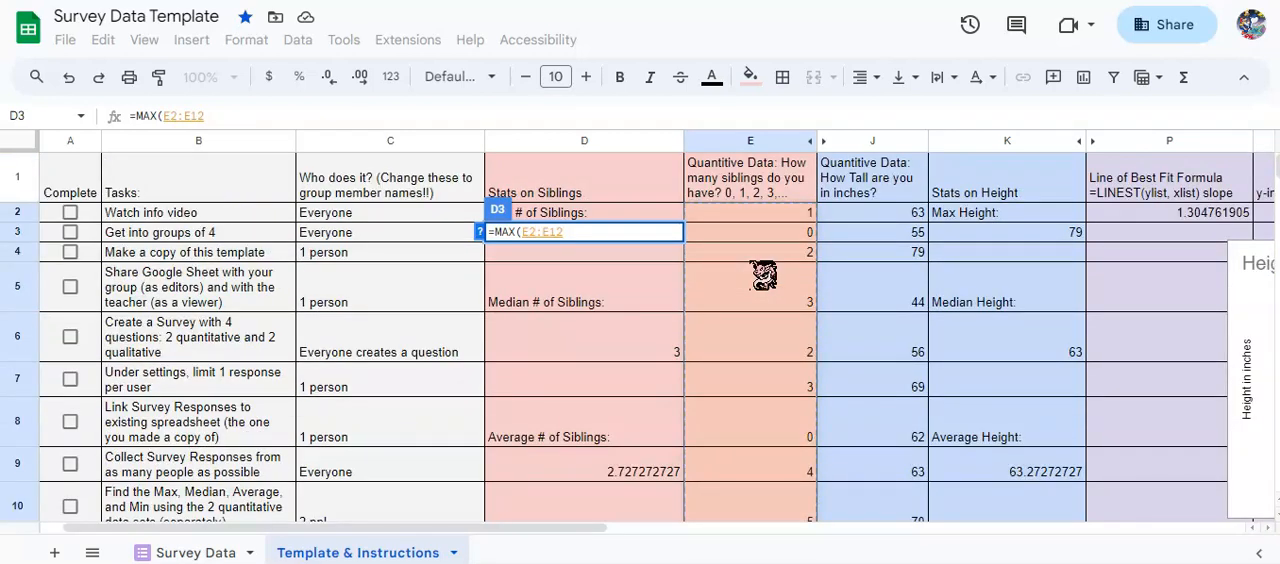
{"action": "key", "text": "Return"}
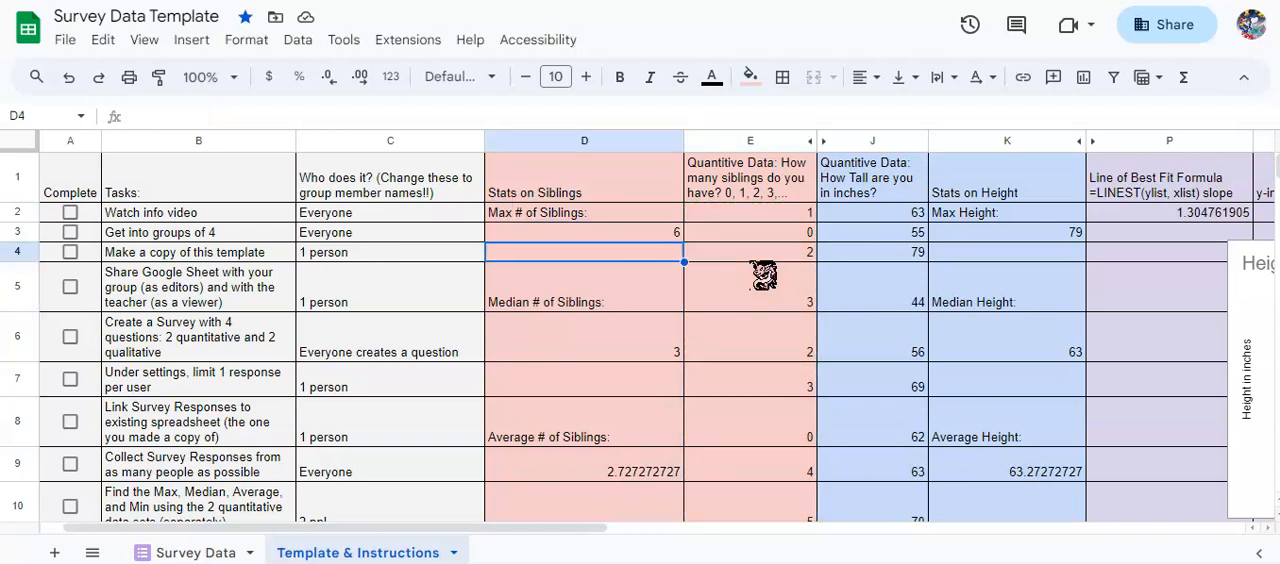
{"action": "key", "text": "Up"}
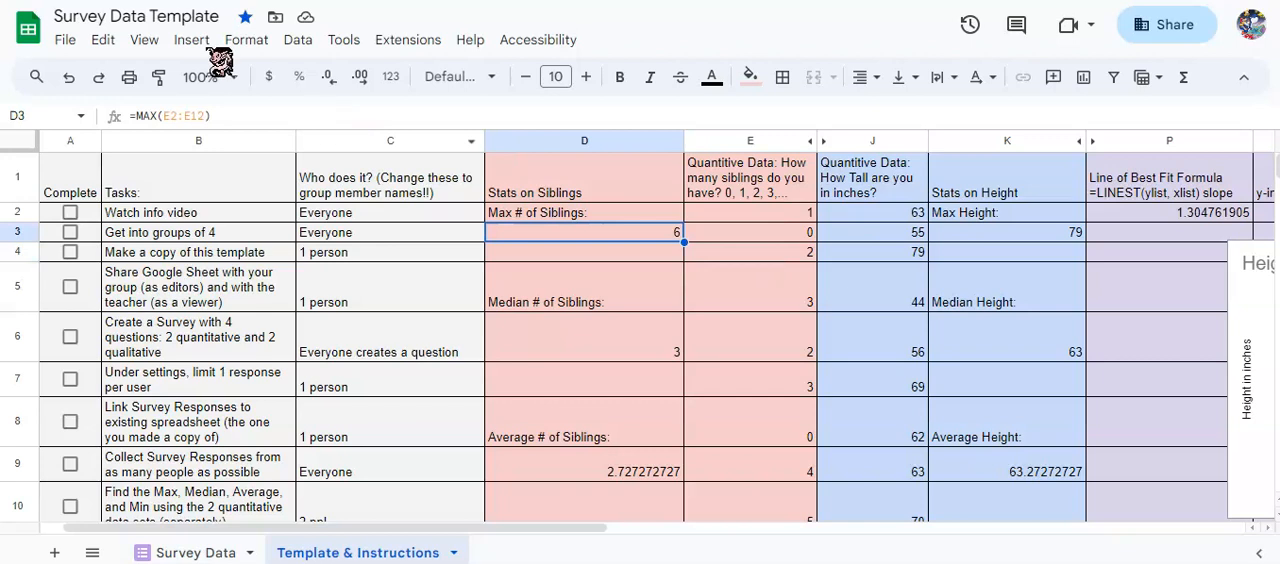
Examine the median, average and min formulas in D6, D9 and D12 and the siblings range E2:E12 they use.
{"action": "left_click", "coordinate": [636, 356]}
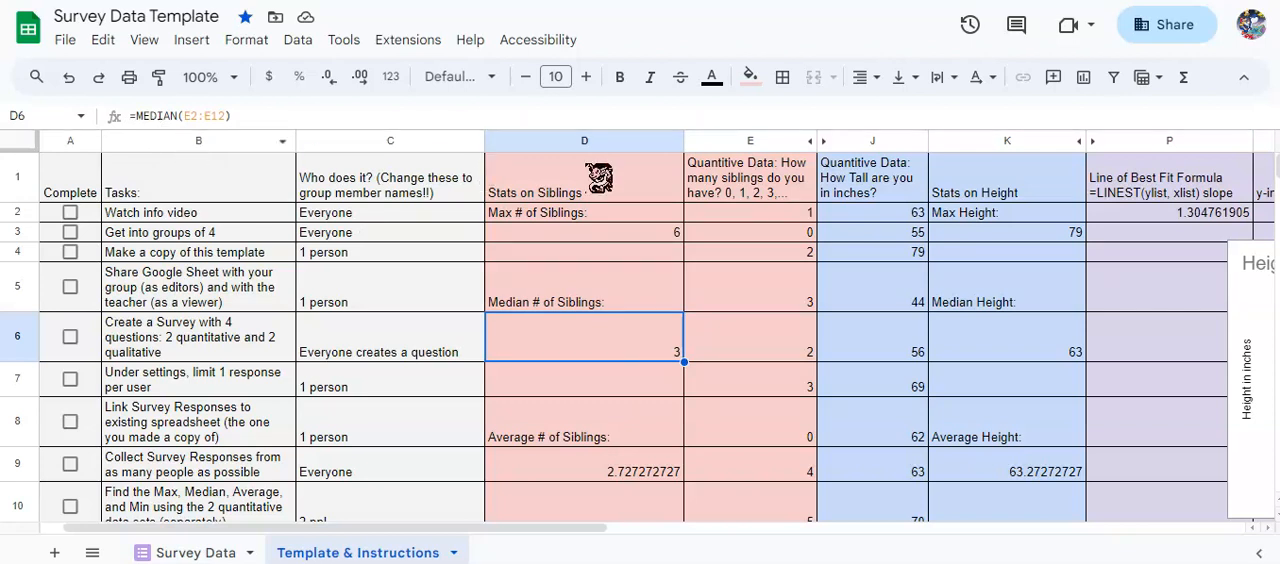
{"action": "left_click", "coordinate": [790, 215]}
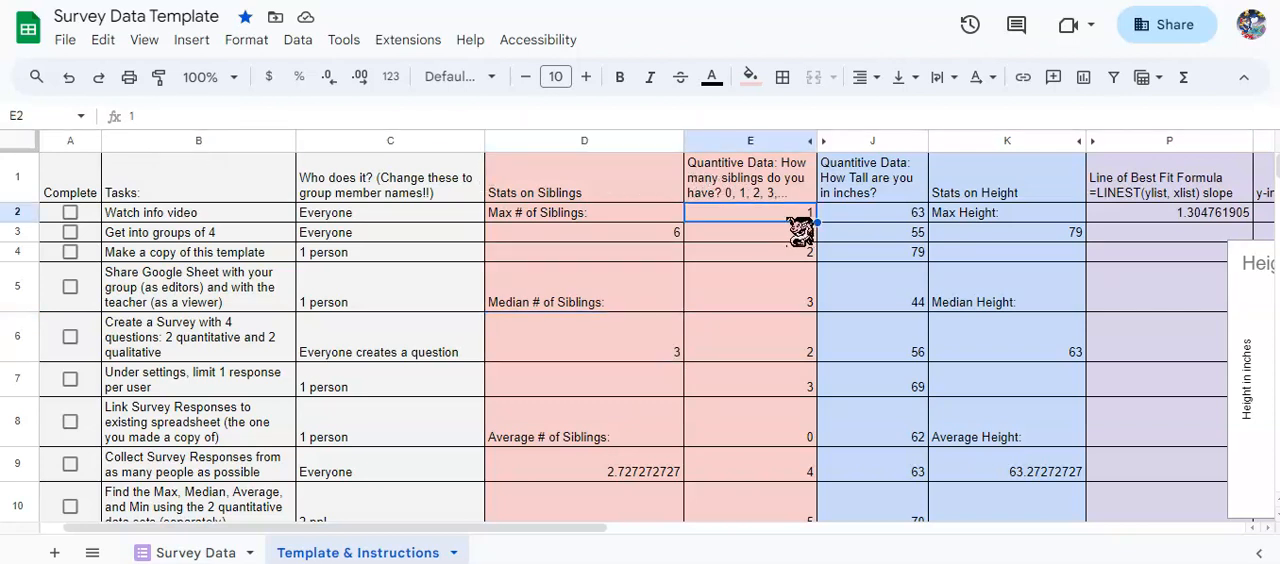
{"action": "scroll", "coordinate": [797, 230], "scroll_direction": "down", "scroll_amount": 5}
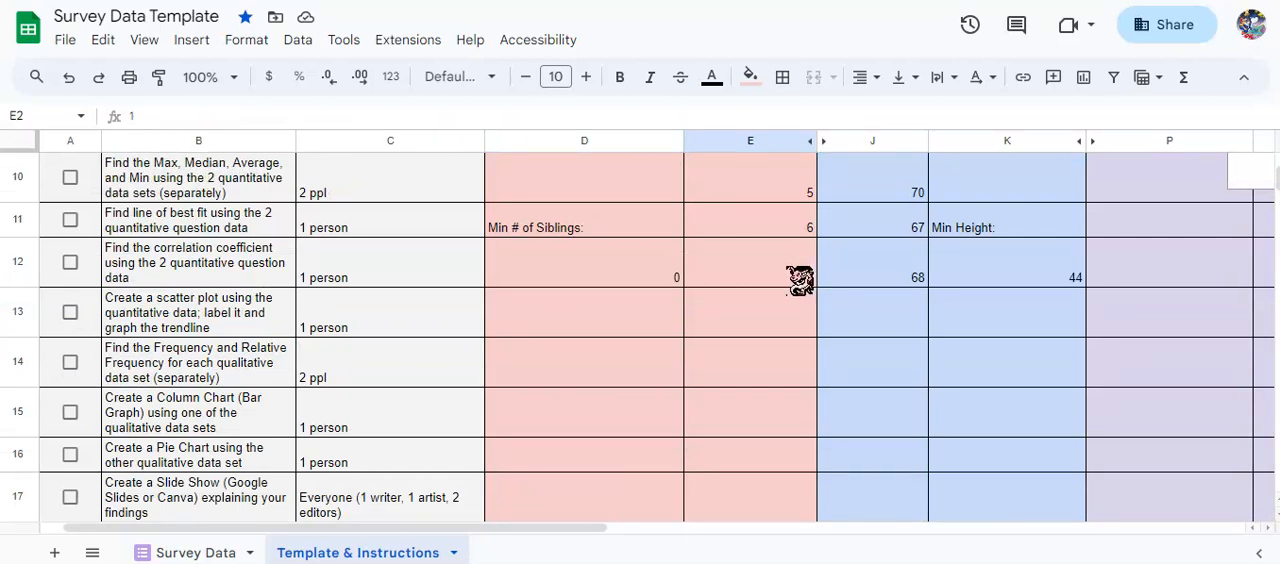
{"action": "left_click", "coordinate": [800, 280], "text": "shift"}
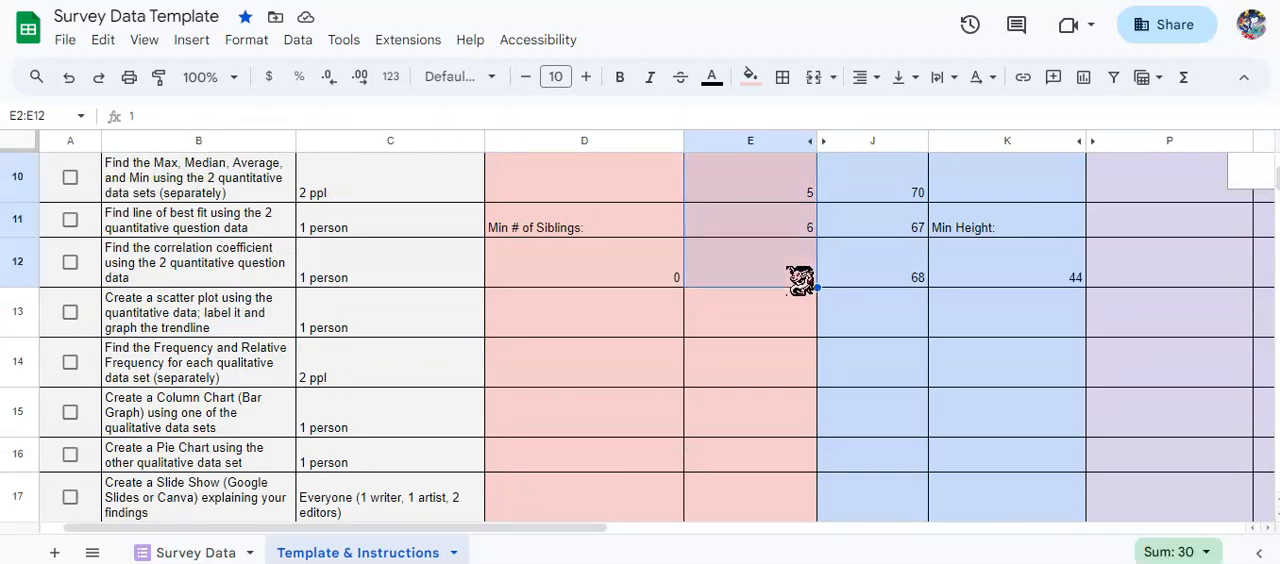
{"action": "scroll", "coordinate": [785, 383], "scroll_direction": "up", "scroll_amount": 5}
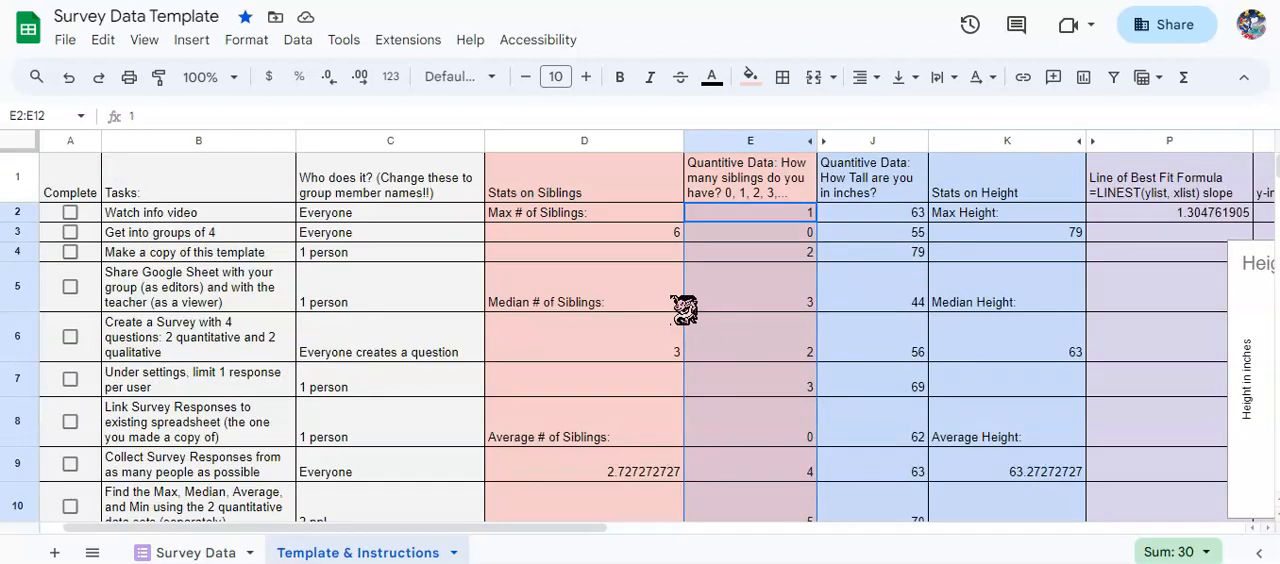
{"action": "left_click", "coordinate": [641, 358]}
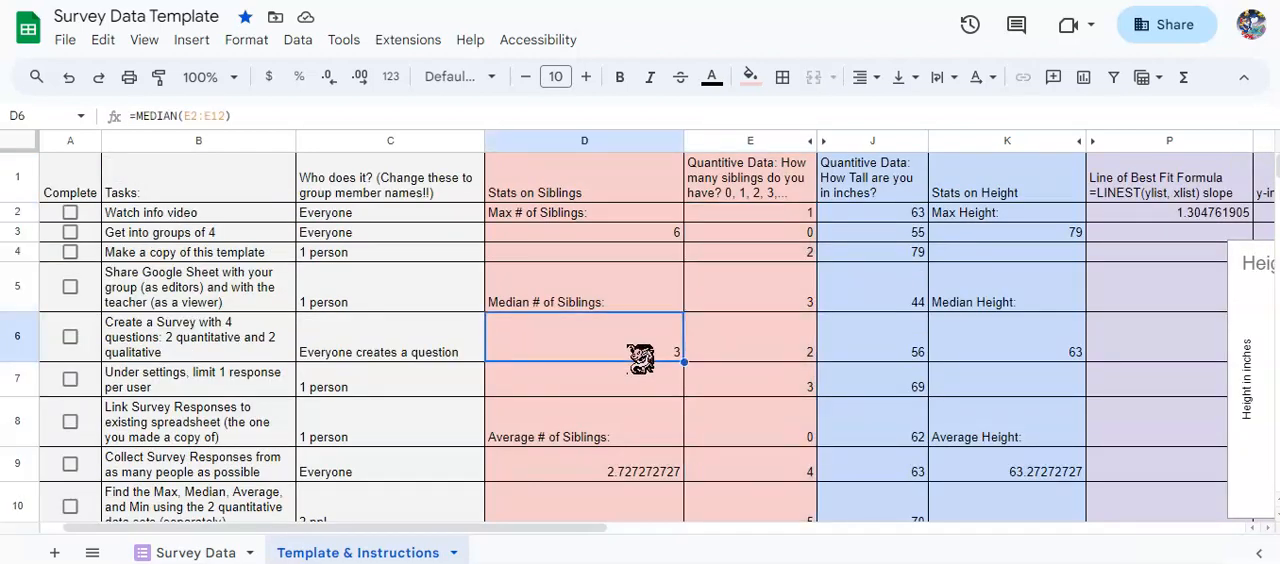
{"action": "scroll", "coordinate": [640, 357], "scroll_direction": "down", "scroll_amount": 1}
{"action": "left_click", "coordinate": [638, 405]}
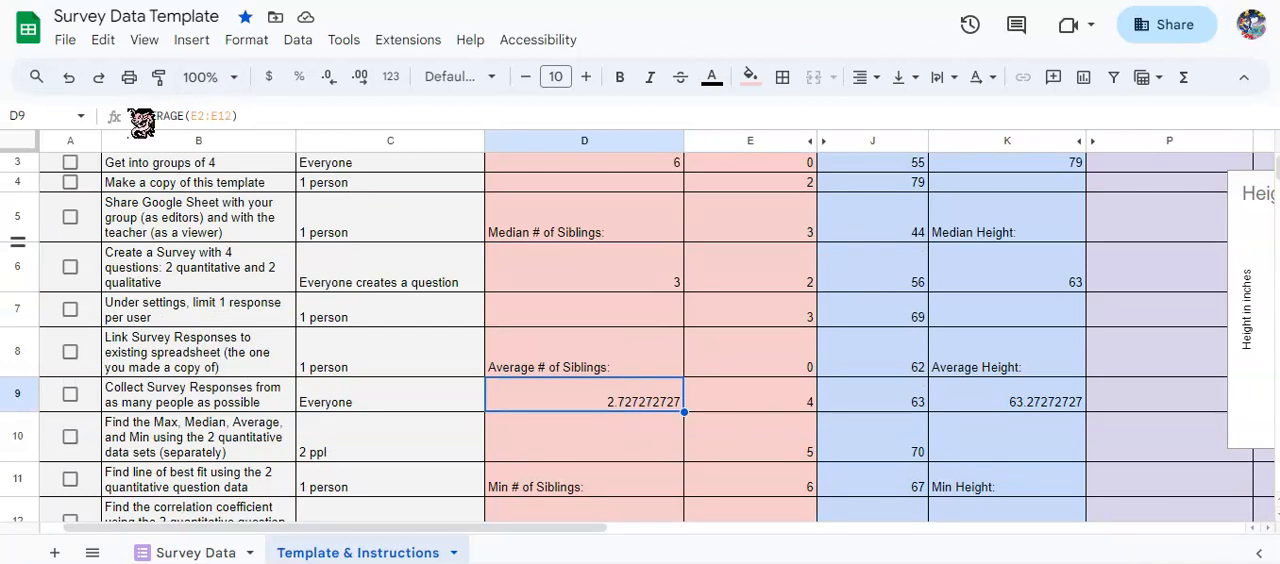
{"action": "scroll", "coordinate": [576, 360], "scroll_direction": "down", "scroll_amount": 1}
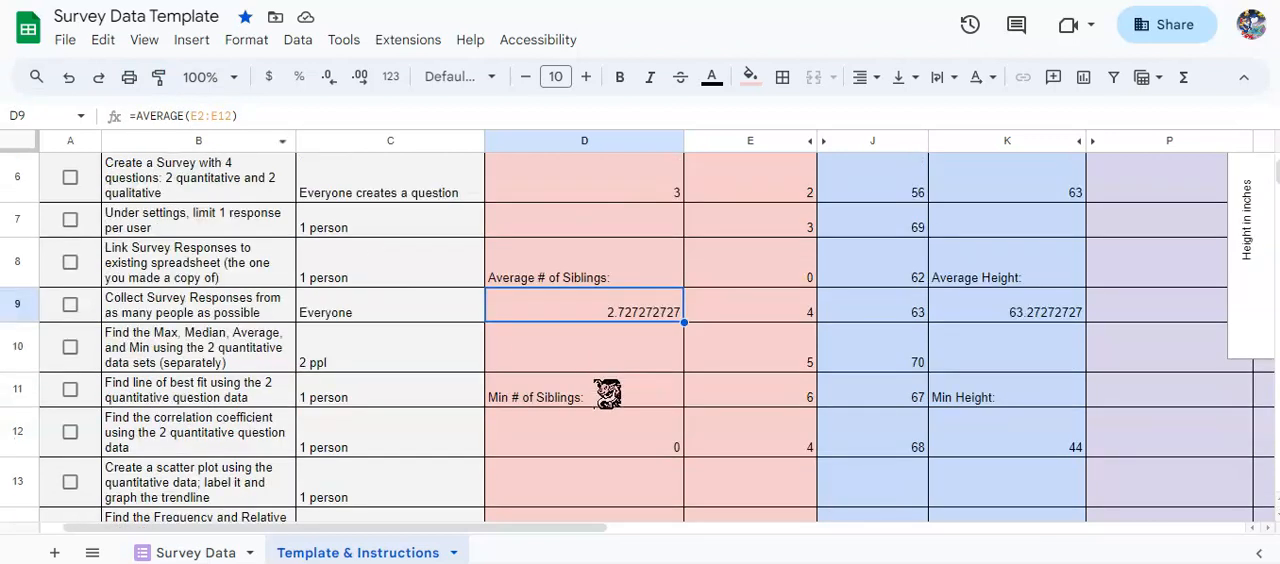
{"action": "left_click", "coordinate": [612, 440]}
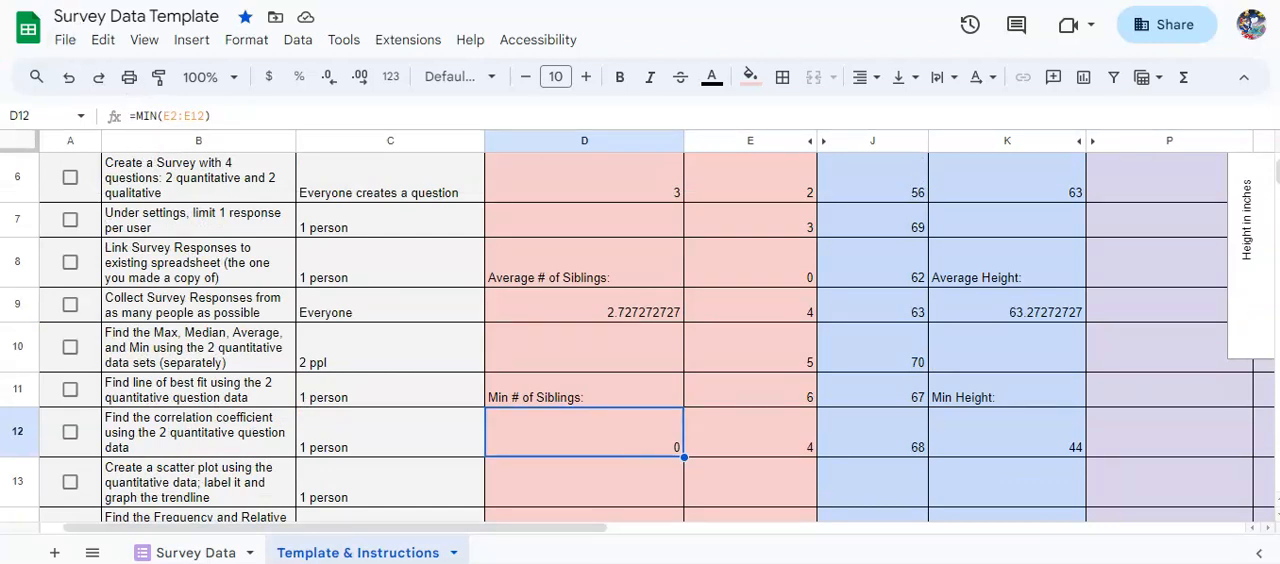
{"action": "scroll", "coordinate": [800, 360], "scroll_direction": "up", "scroll_amount": 3}
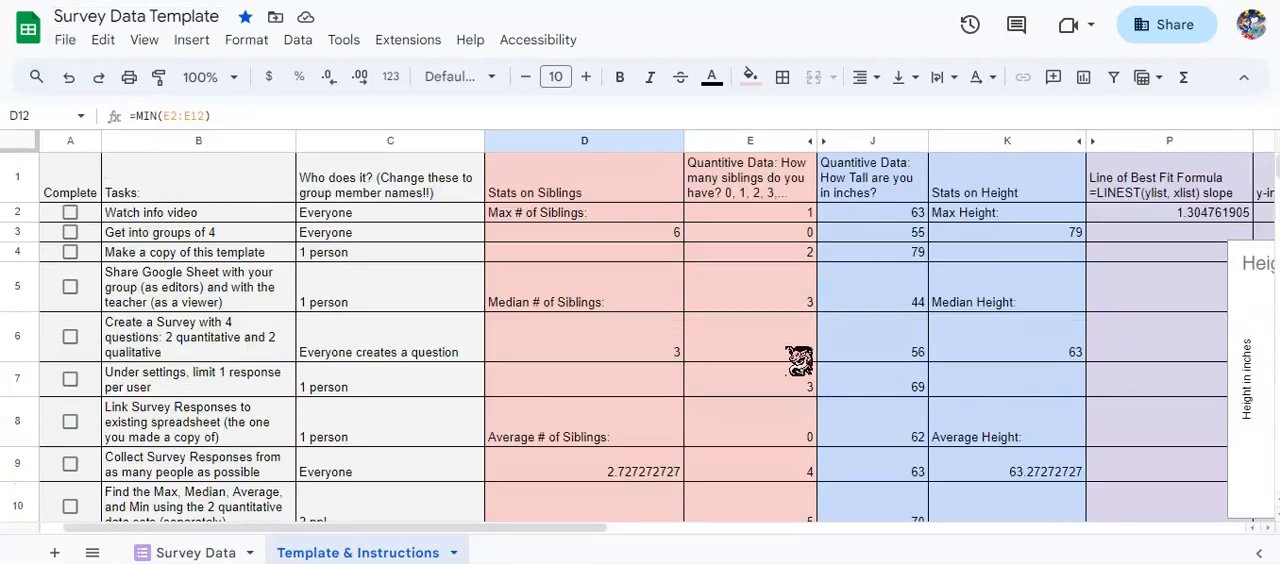
Examine the height question and the max, median, average and min height formulas in K3, K6, K9 and K12.
{"action": "left_click", "coordinate": [596, 192]}
{"action": "key", "text": "Right"}
{"action": "key", "text": "Right"}
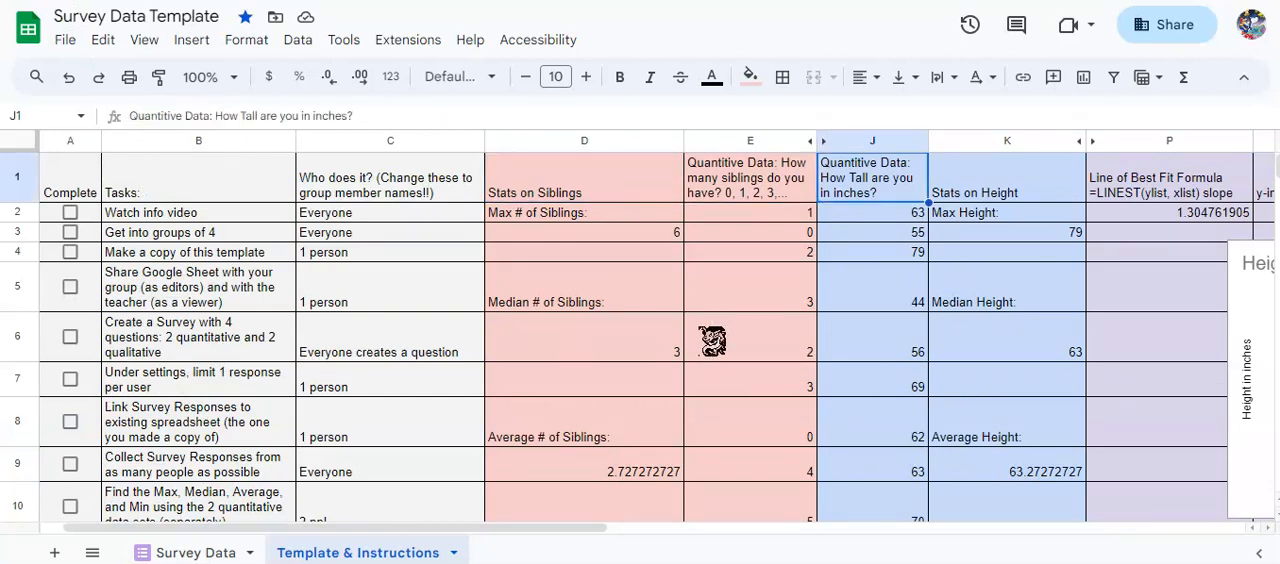
{"action": "key", "text": "Right"}
{"action": "key", "text": "Left"}
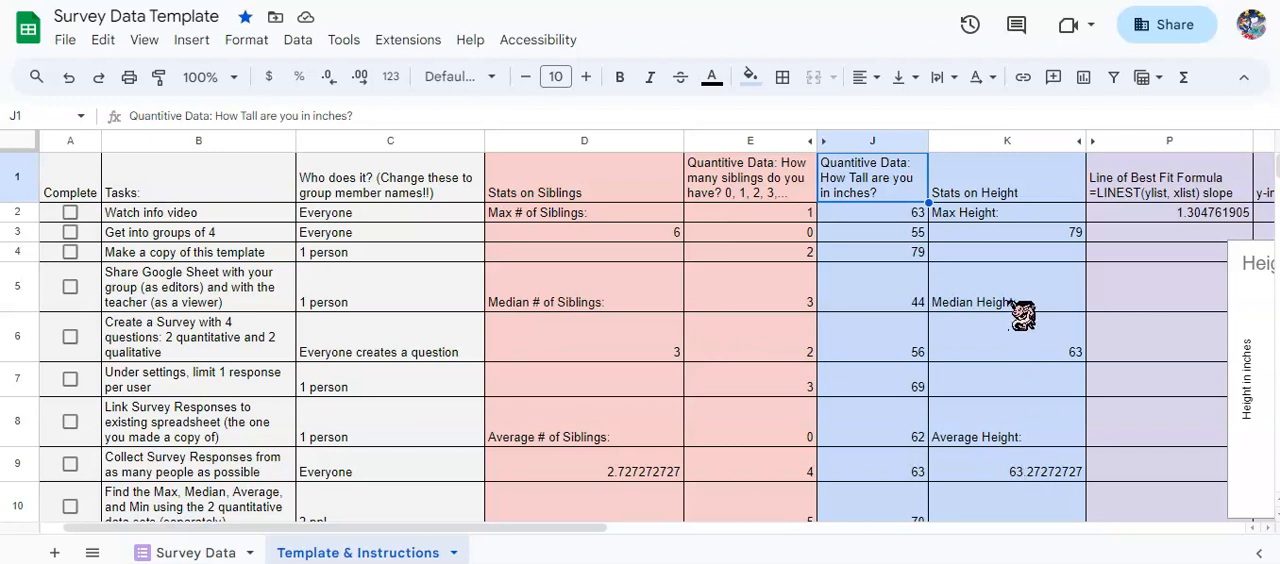
{"action": "left_click", "coordinate": [1036, 236]}
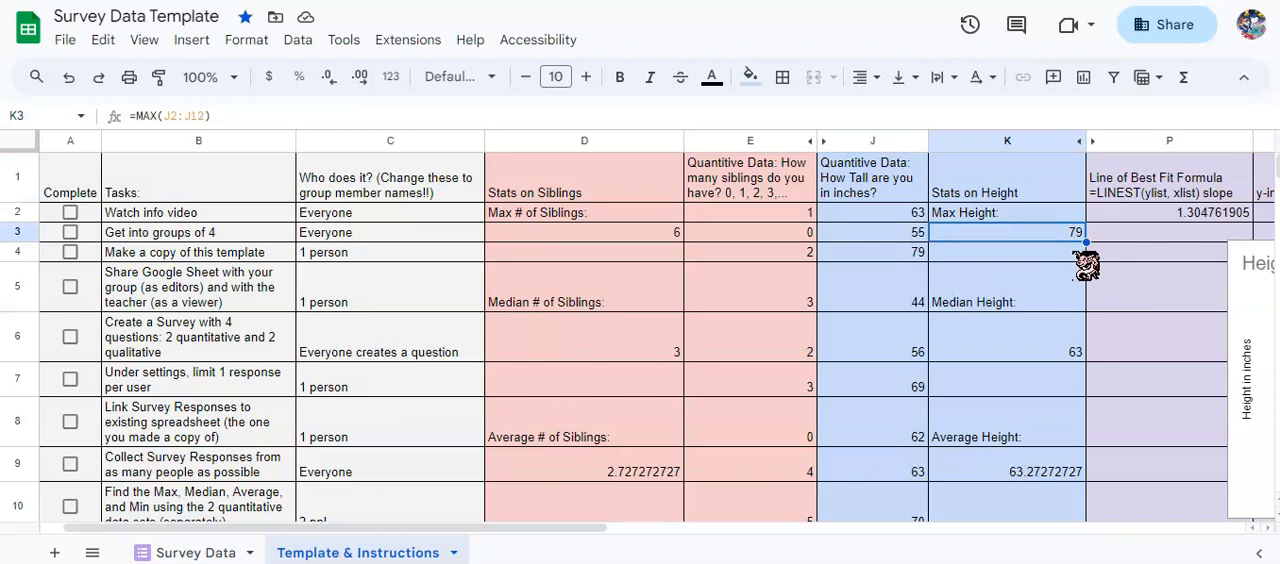
{"action": "scroll", "coordinate": [1084, 262], "scroll_direction": "down", "scroll_amount": 1}
{"action": "left_click", "coordinate": [1072, 272]}
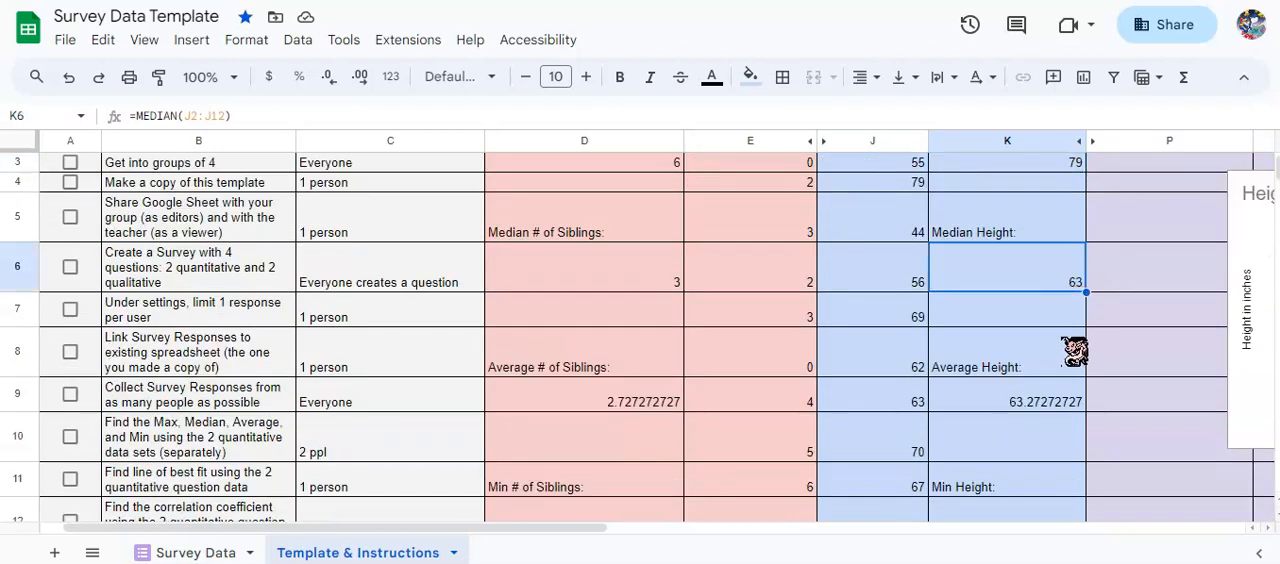
{"action": "left_click", "coordinate": [1025, 402]}
{"action": "scroll", "coordinate": [1028, 408], "scroll_direction": "down", "scroll_amount": 1}
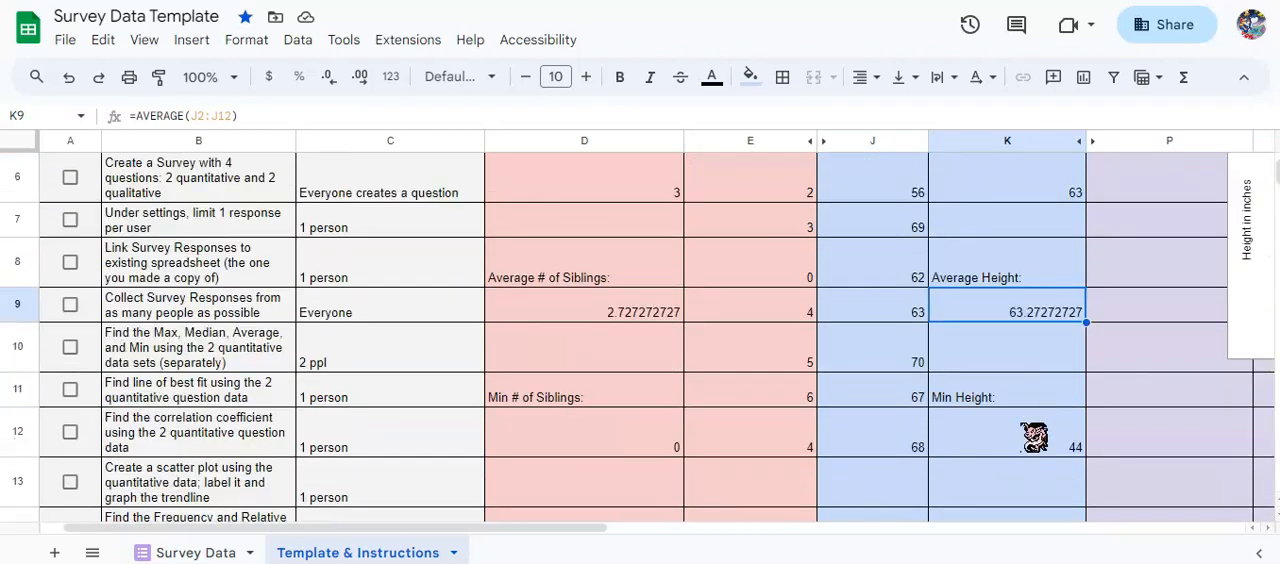
{"action": "left_click", "coordinate": [1032, 436]}
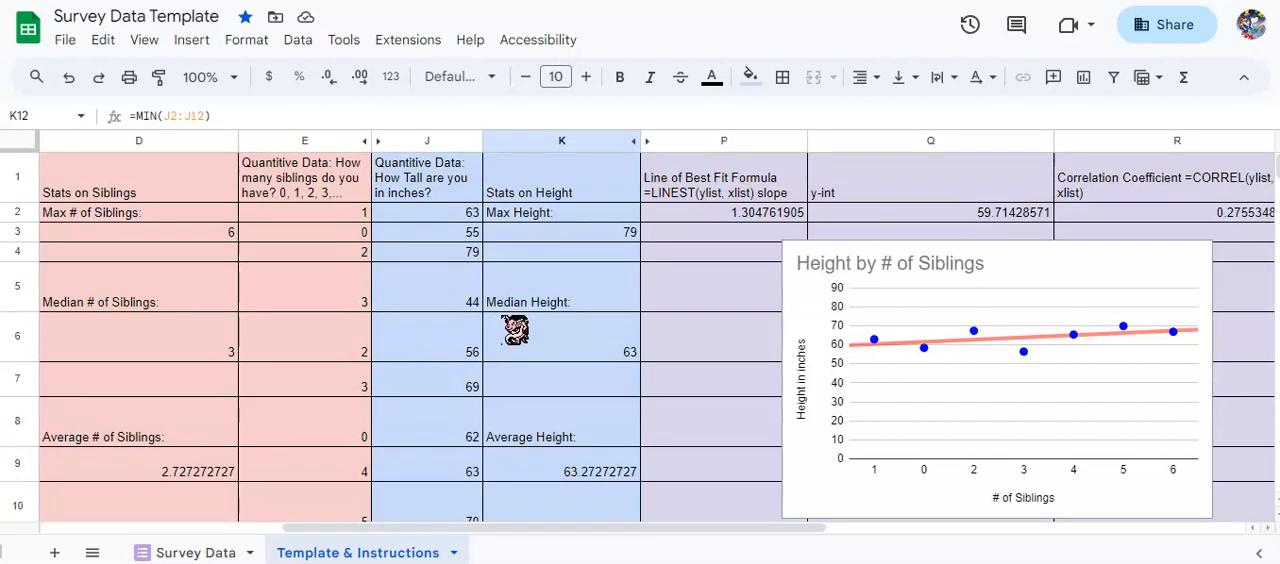
Examine the siblings data in column E, the height data in column J and the LINEST formula in P2.
{"action": "left_click", "coordinate": [295, 214]}
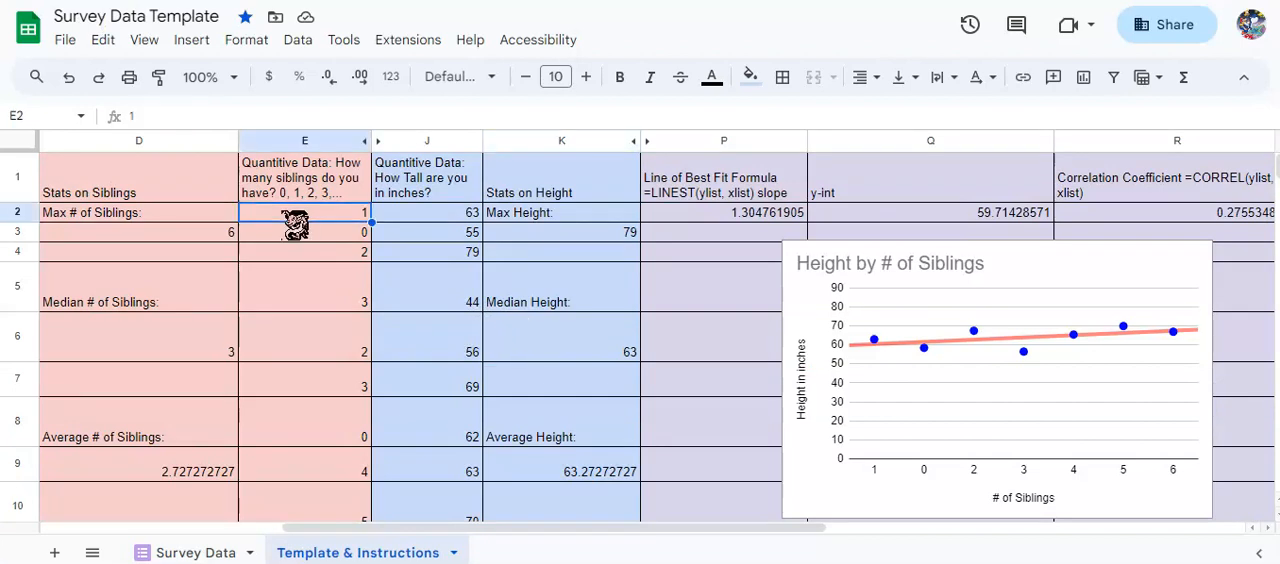
{"action": "left_click", "coordinate": [422, 216]}
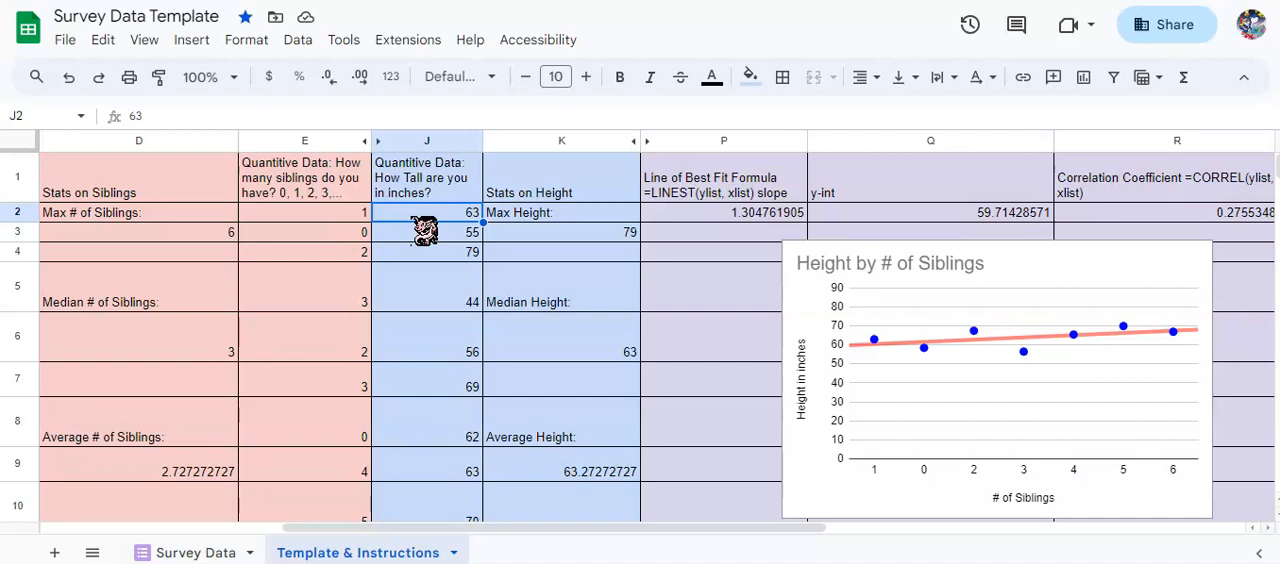
{"action": "left_click", "coordinate": [738, 216]}
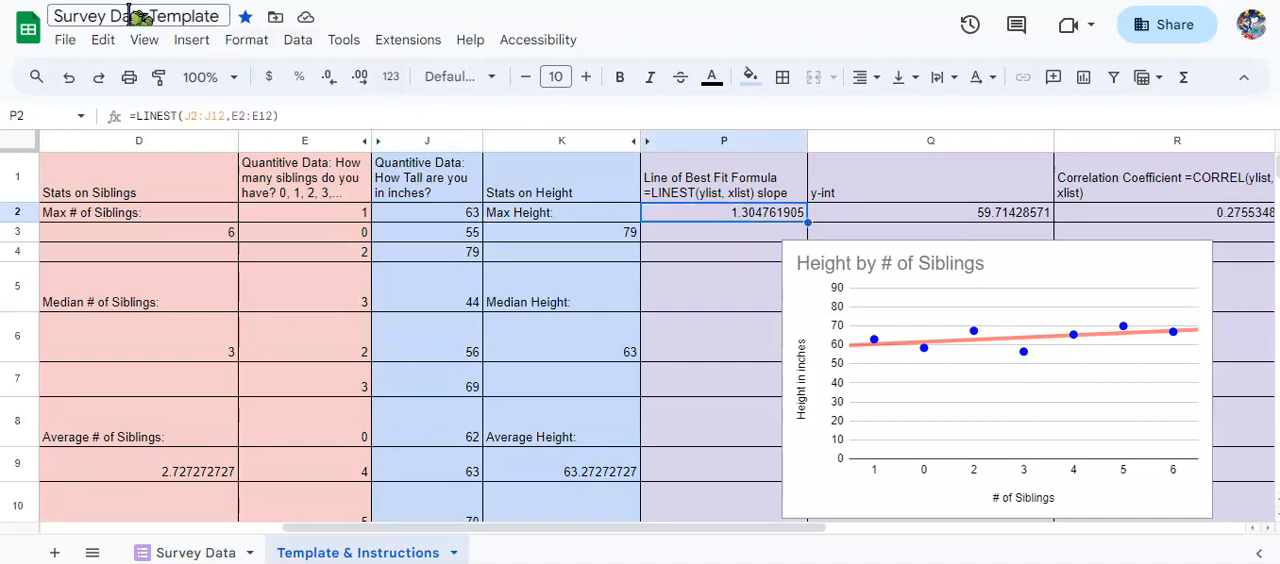
{"action": "left_click", "coordinate": [764, 266]}
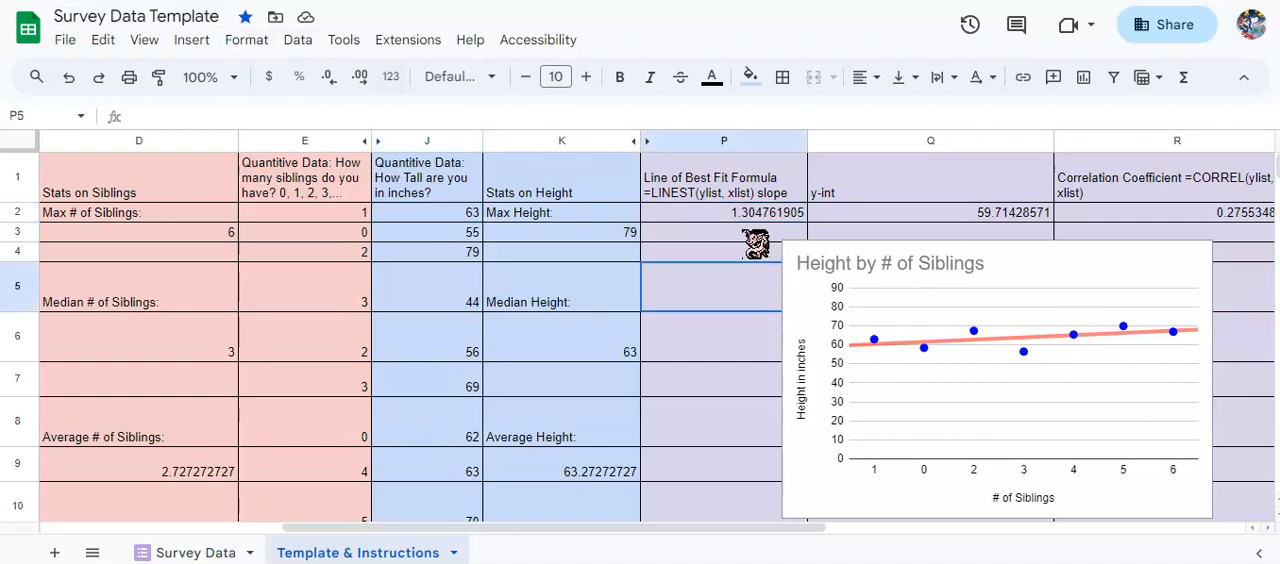
Start a LINEST formula in P3 with the height data J2:J12 as the known y values.
{"action": "left_click", "coordinate": [750, 234]}
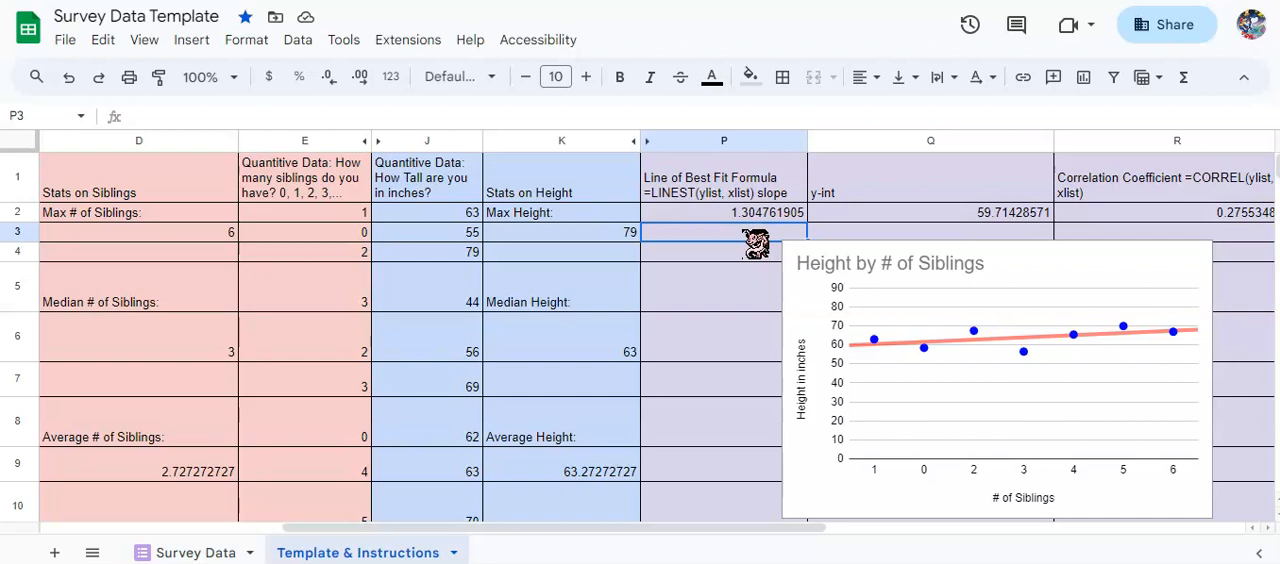
{"action": "type", "text": "=LINE"}
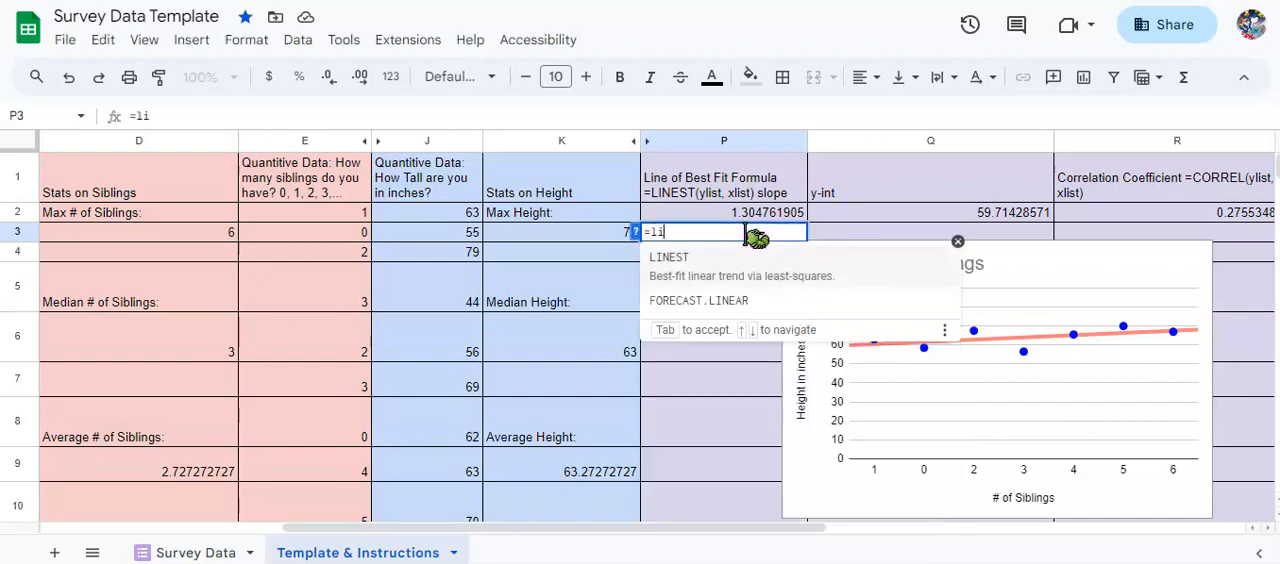
{"action": "left_click", "coordinate": [715, 258]}
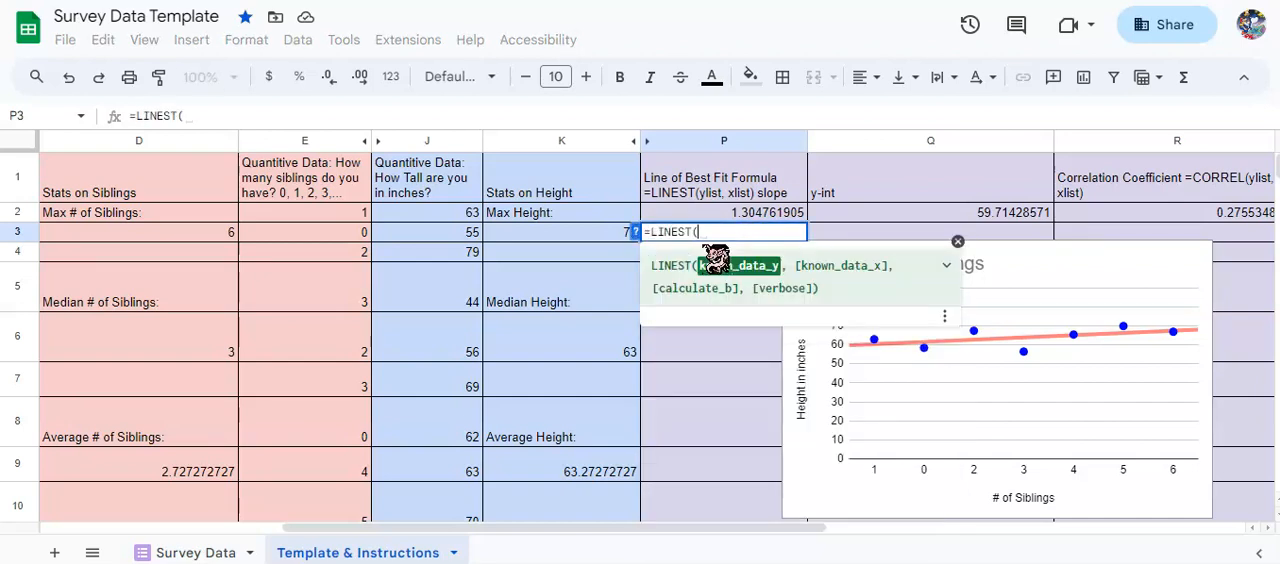
{"action": "left_click", "coordinate": [449, 218]}
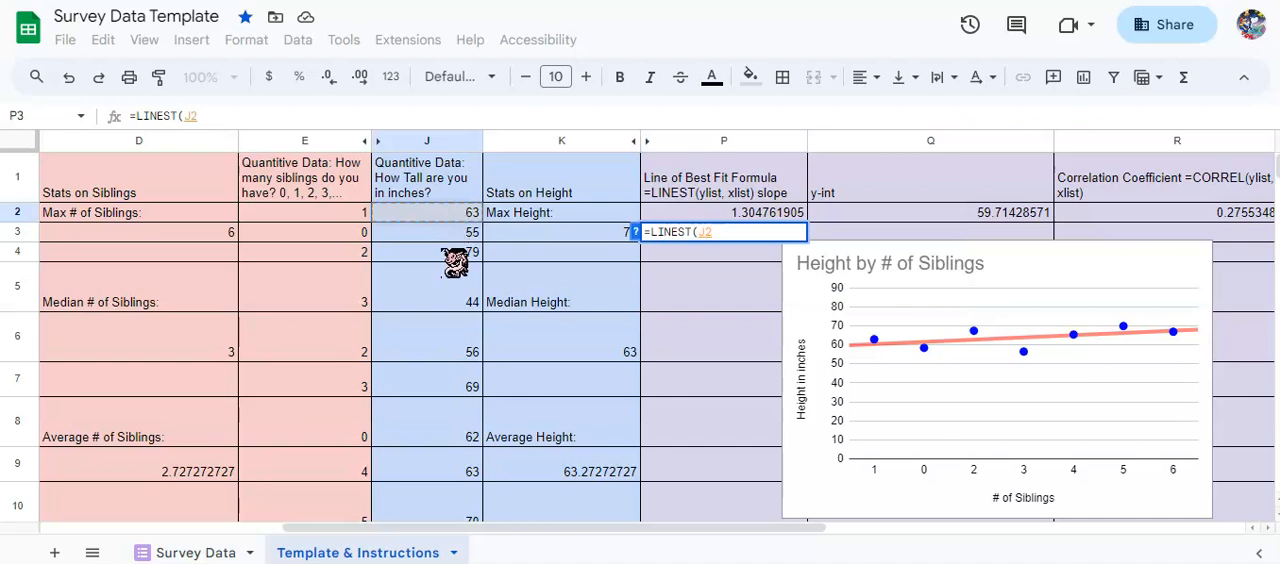
{"action": "scroll", "coordinate": [449, 260], "scroll_direction": "down", "scroll_amount": 3}
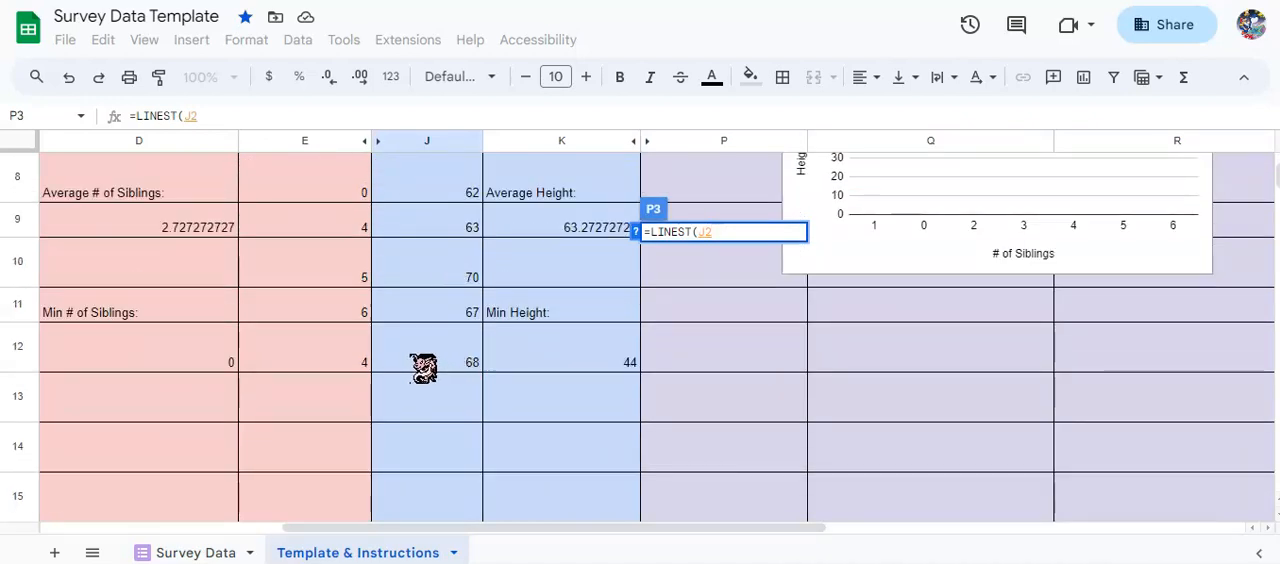
{"action": "left_click", "coordinate": [423, 368], "text": "shift"}
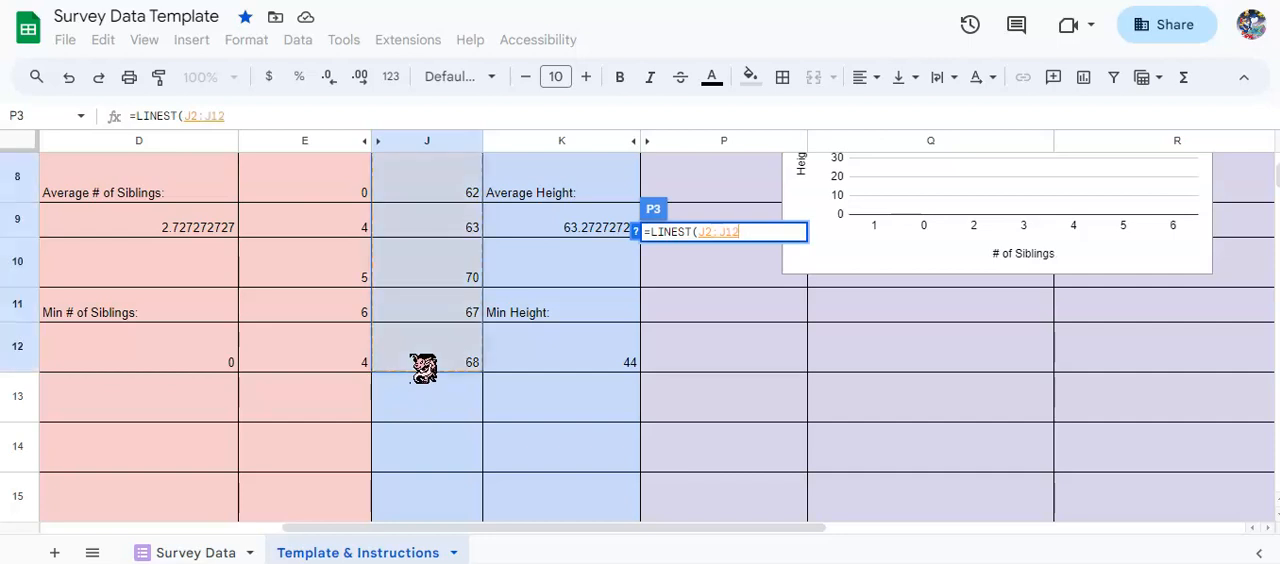
{"action": "type", "text": ","}
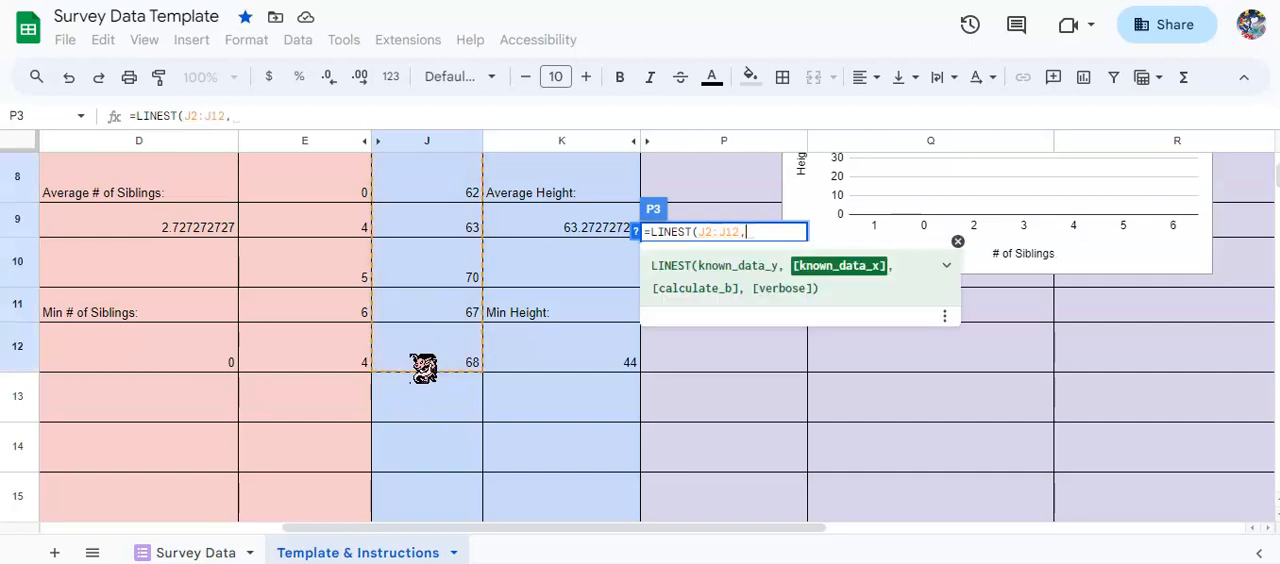
Complete the LINEST formula in P3 with the siblings data E2:E12 as the known x values.
{"action": "scroll", "coordinate": [305, 345], "scroll_direction": "up", "scroll_amount": 3}
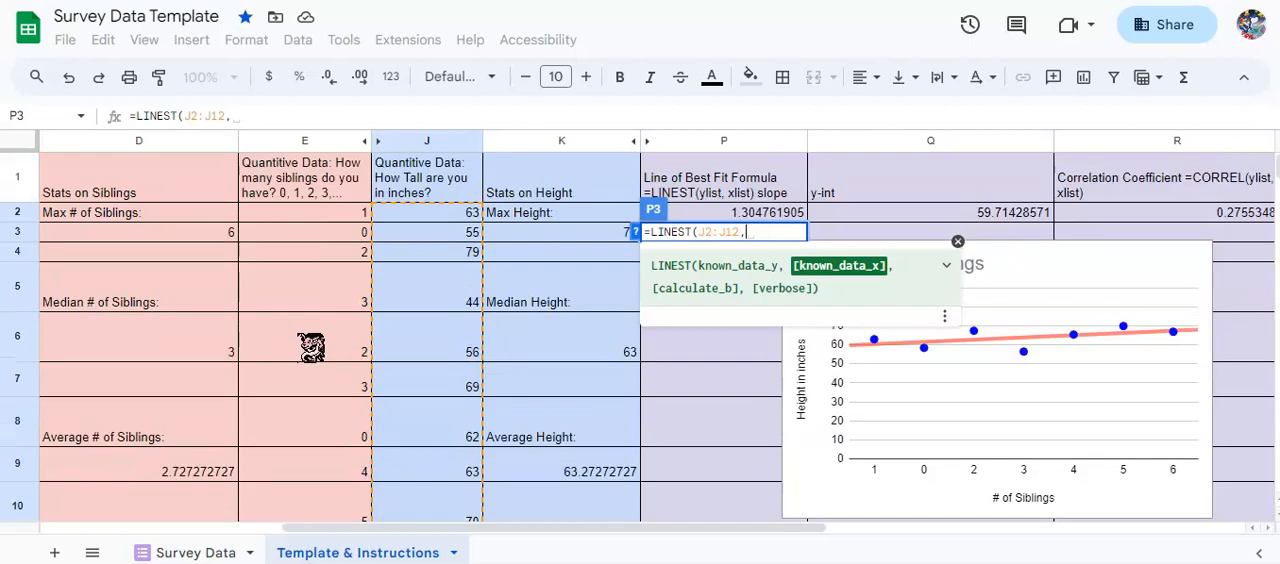
{"action": "left_click", "coordinate": [272, 216]}
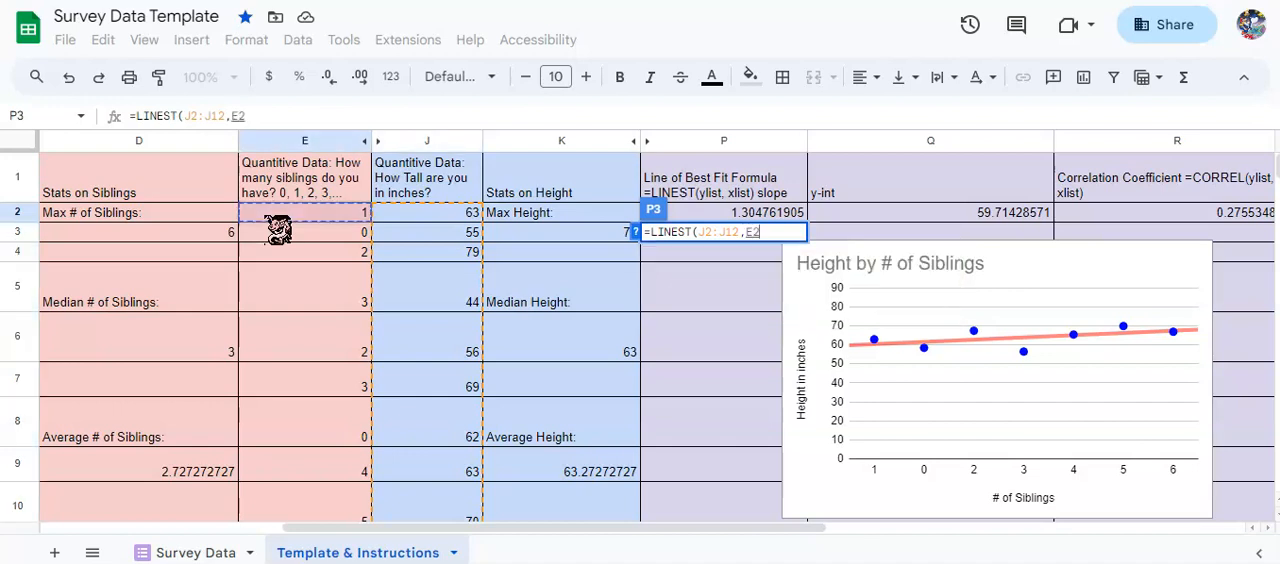
{"action": "scroll", "coordinate": [286, 271], "scroll_direction": "down", "scroll_amount": 5}
{"action": "scroll", "coordinate": [288, 270], "scroll_direction": "up", "scroll_amount": 1}
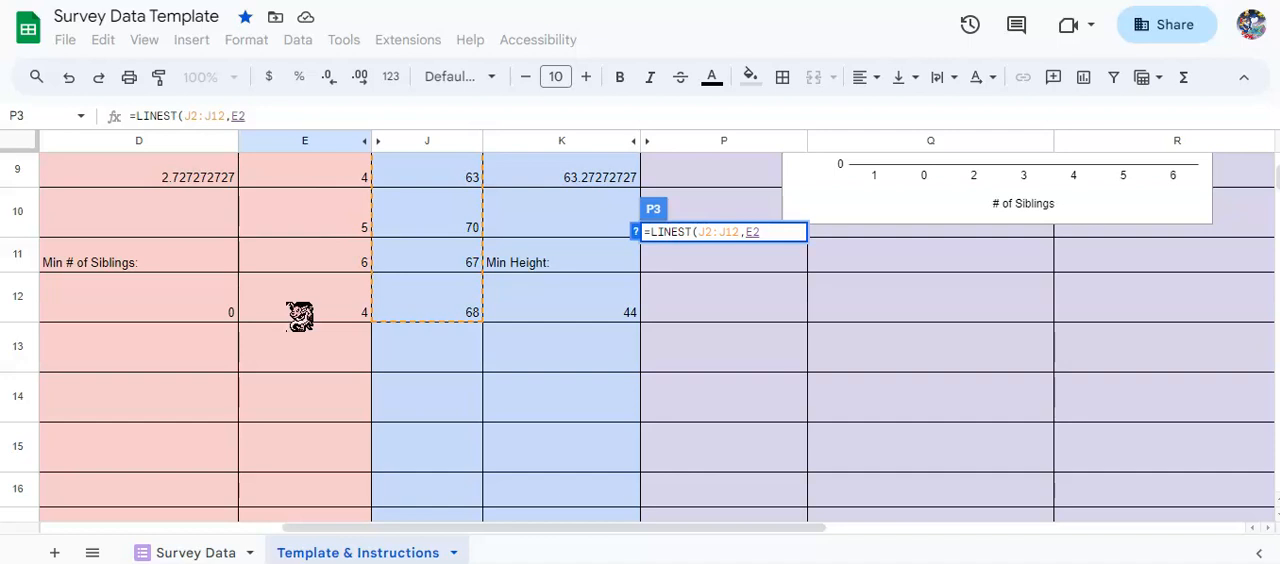
{"action": "left_click", "coordinate": [300, 316], "text": "shift"}
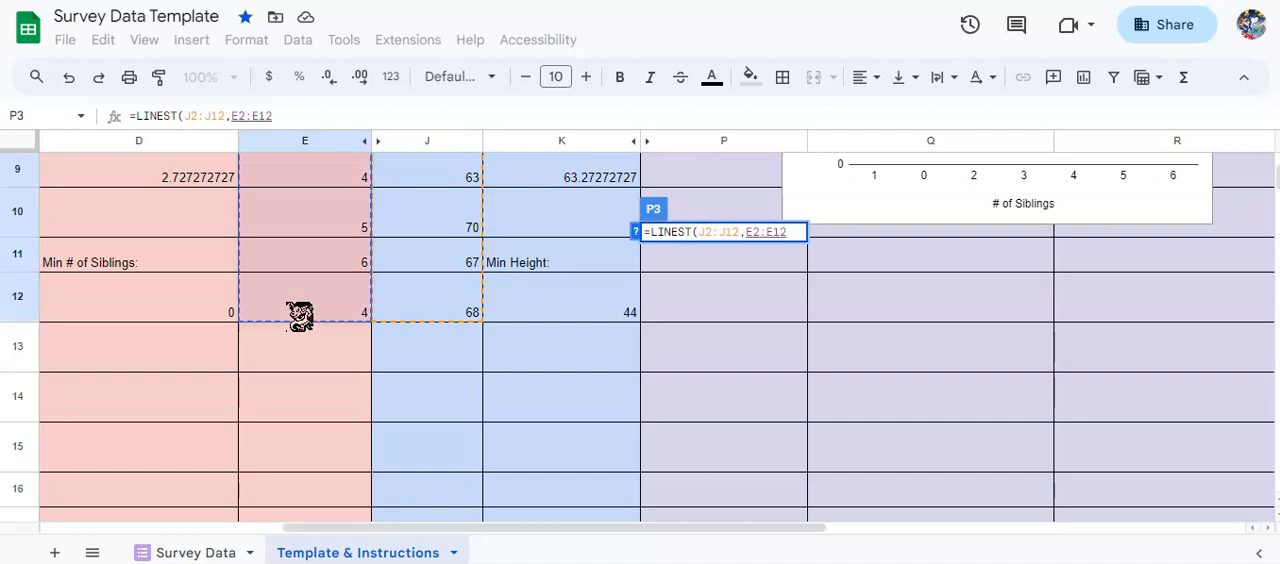
{"action": "type", "text": ")"}
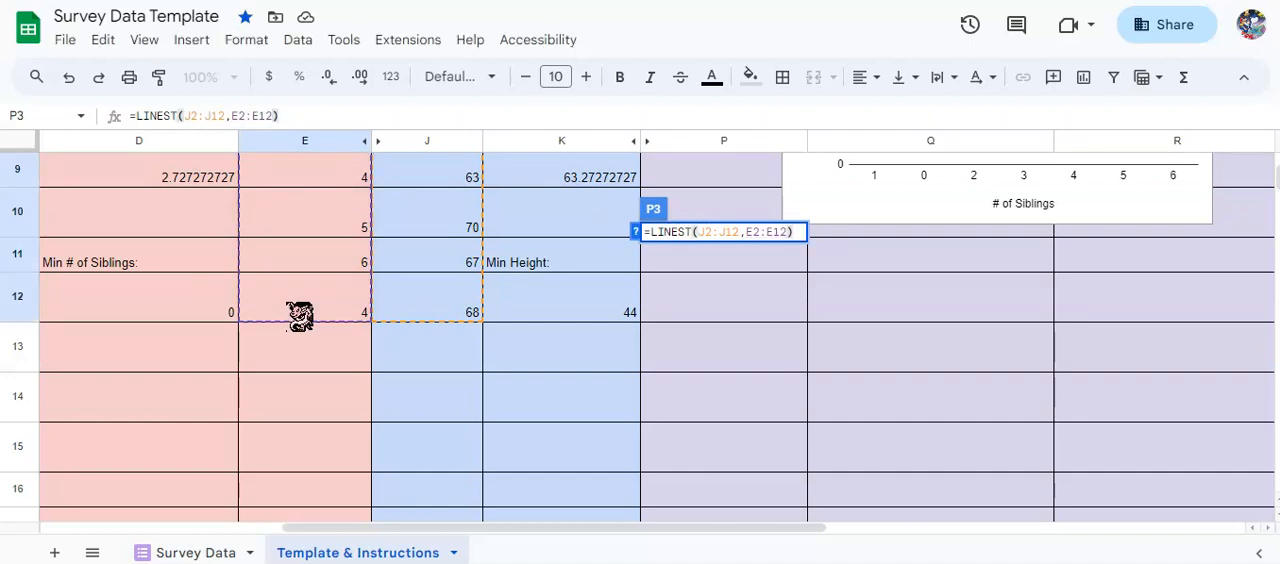
{"action": "key", "text": "Return"}
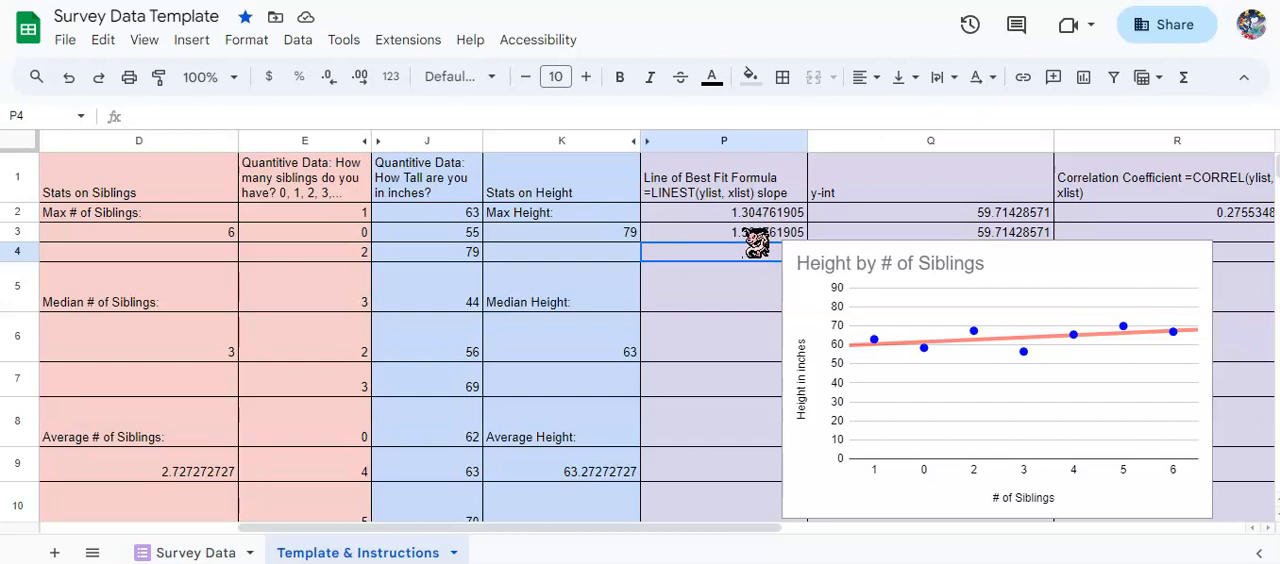
Check the slope and y-intercept results in P3 and Q3, and delete the LINEST formula from P3.
{"action": "left_click", "coordinate": [741, 235]}
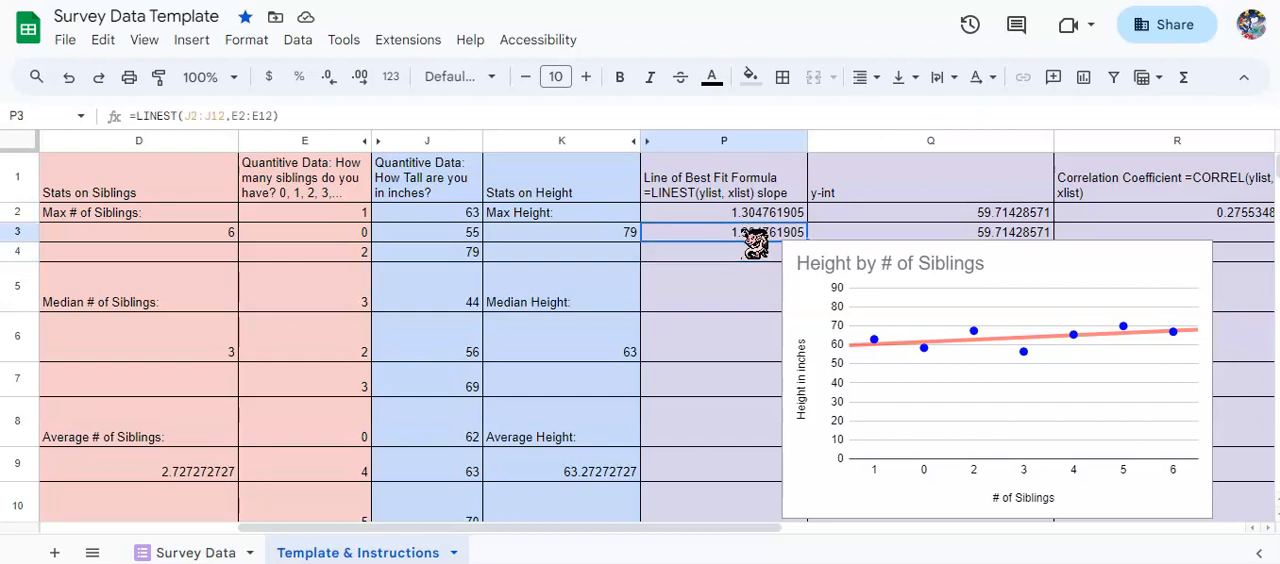
{"action": "left_click", "coordinate": [975, 233]}
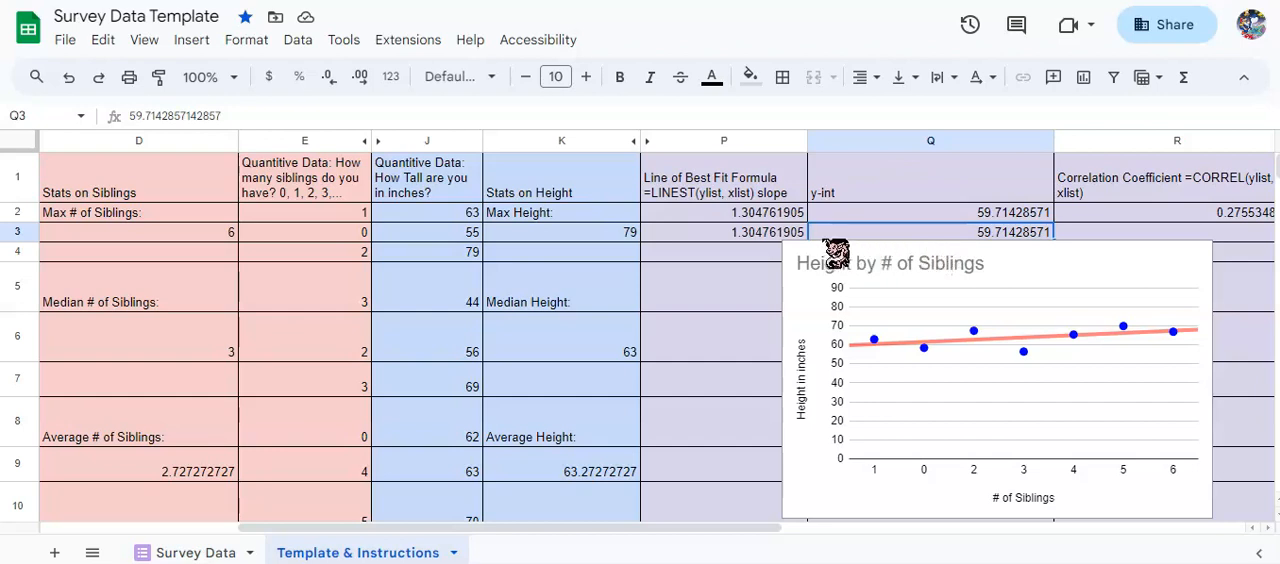
{"action": "left_click", "coordinate": [795, 234]}
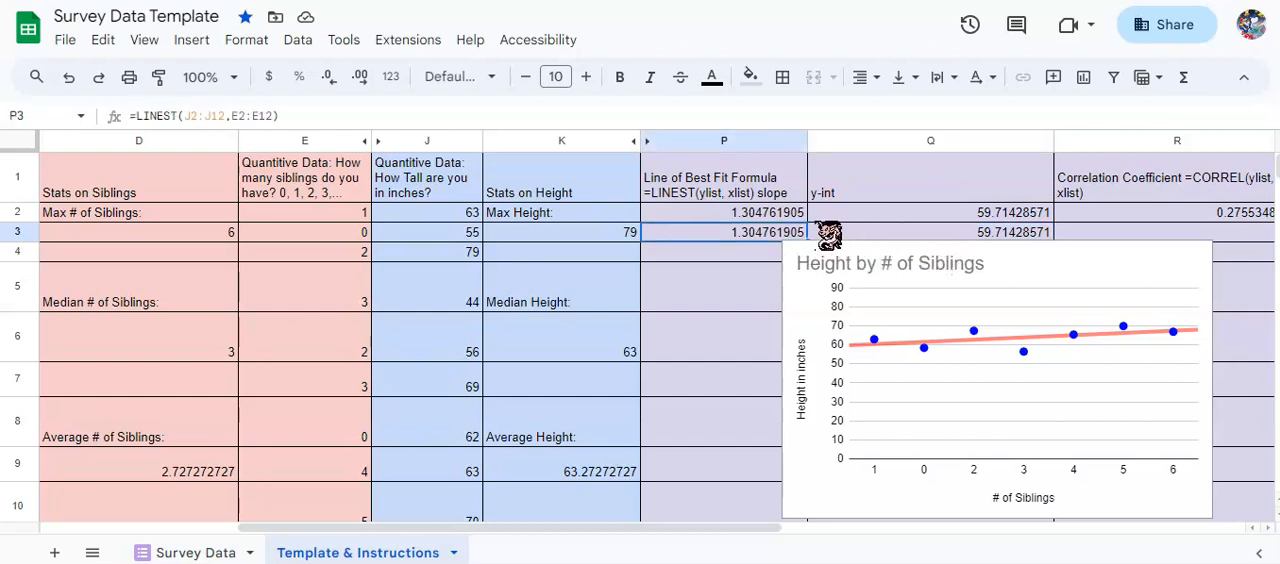
{"action": "key", "text": "Delete"}
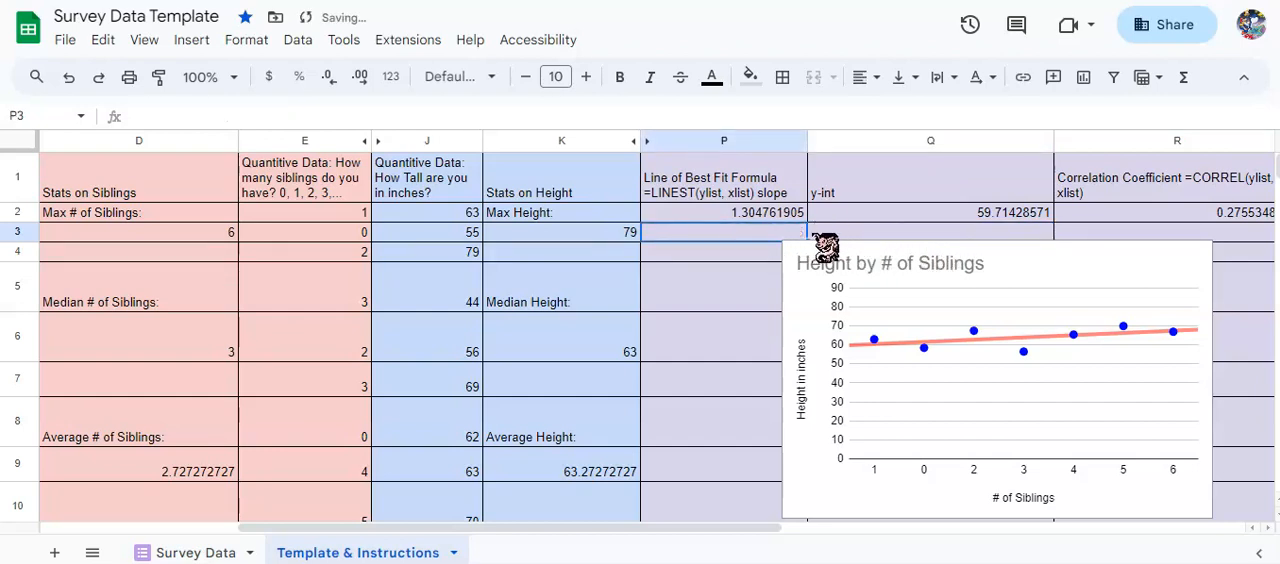
Start a CORREL formula in R3, discard it, and check the existing CORREL formula in R2.
{"action": "key", "text": "Right"}
{"action": "key", "text": "Right"}
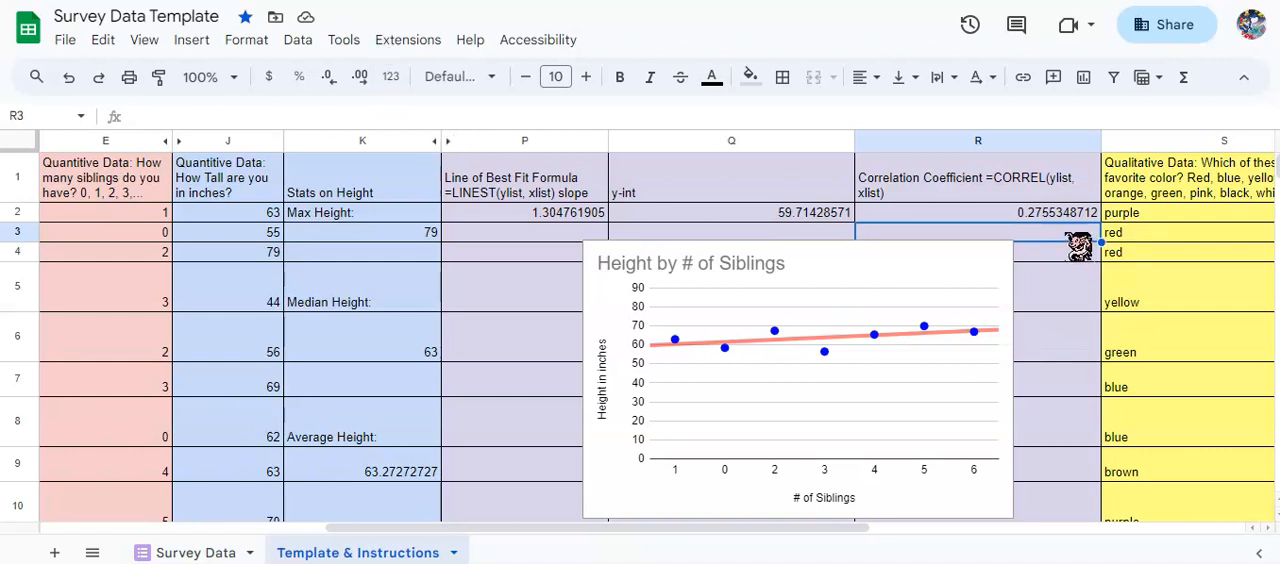
{"action": "type", "text": "="}
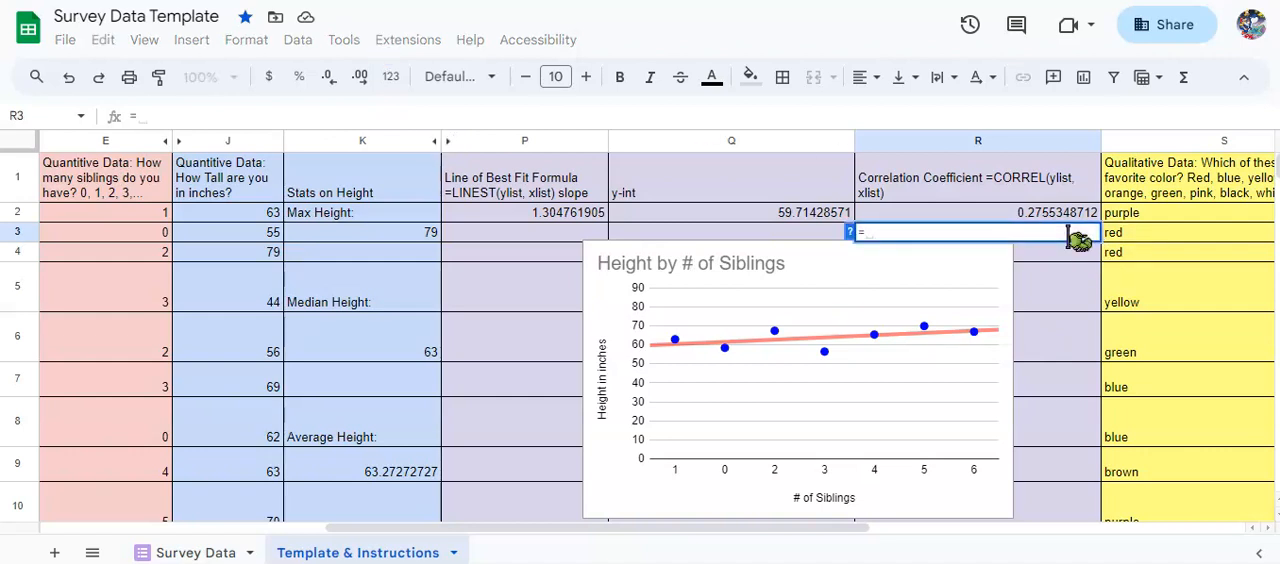
{"action": "type", "text": "correl"}
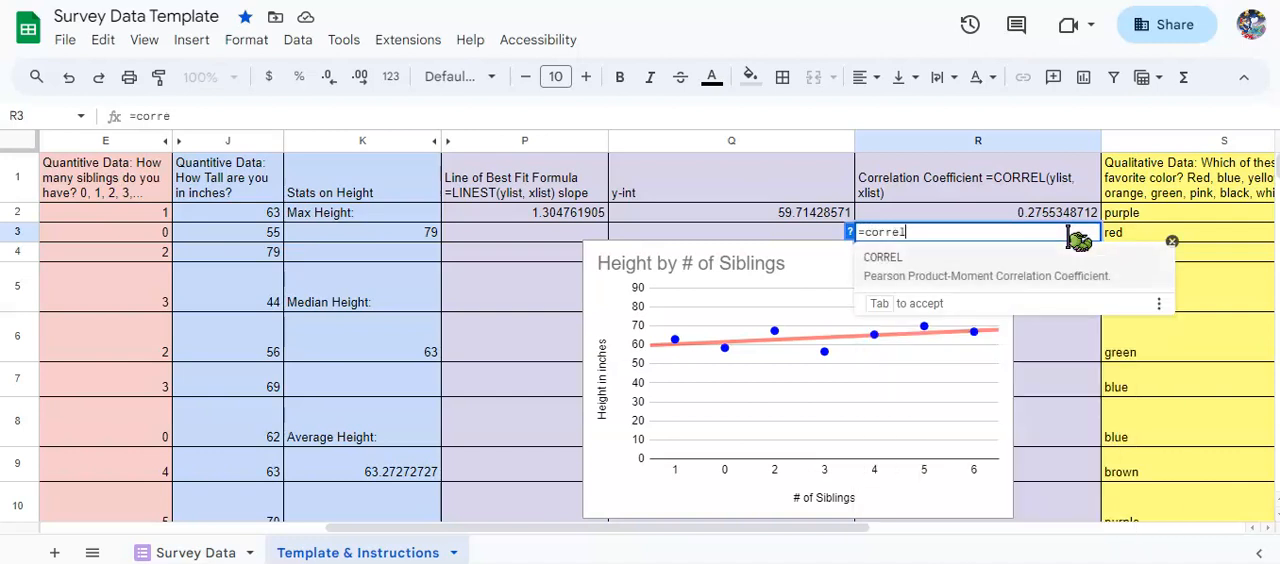
{"action": "left_click", "coordinate": [905, 266]}
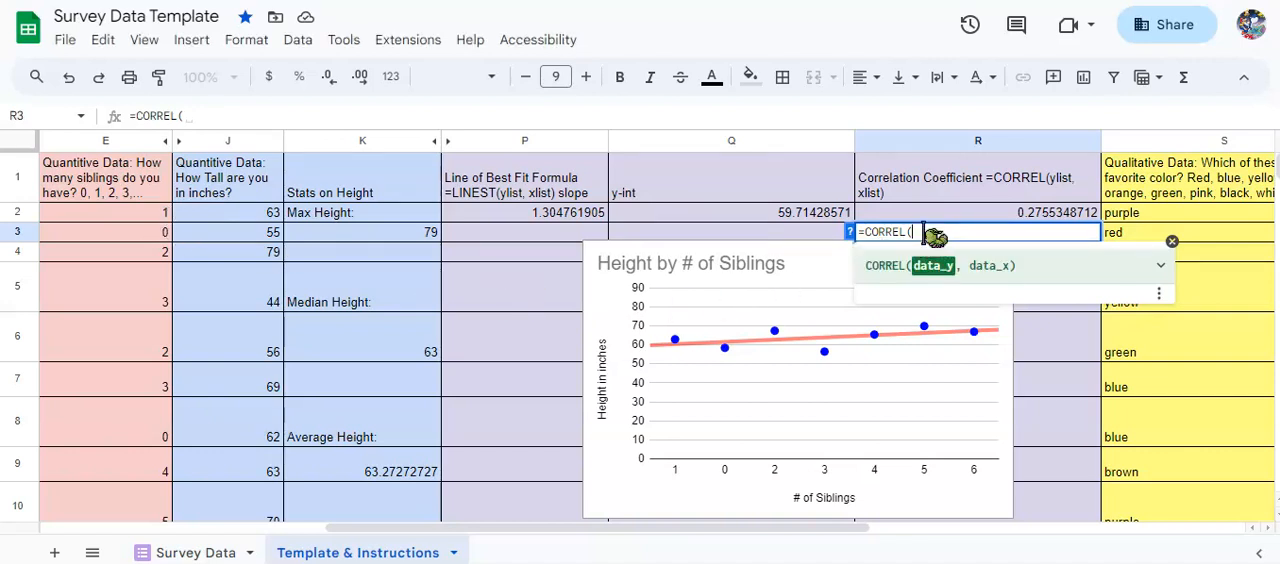
{"action": "left_click_drag", "start_coordinate": [925, 233], "coordinate": [806, 252]}
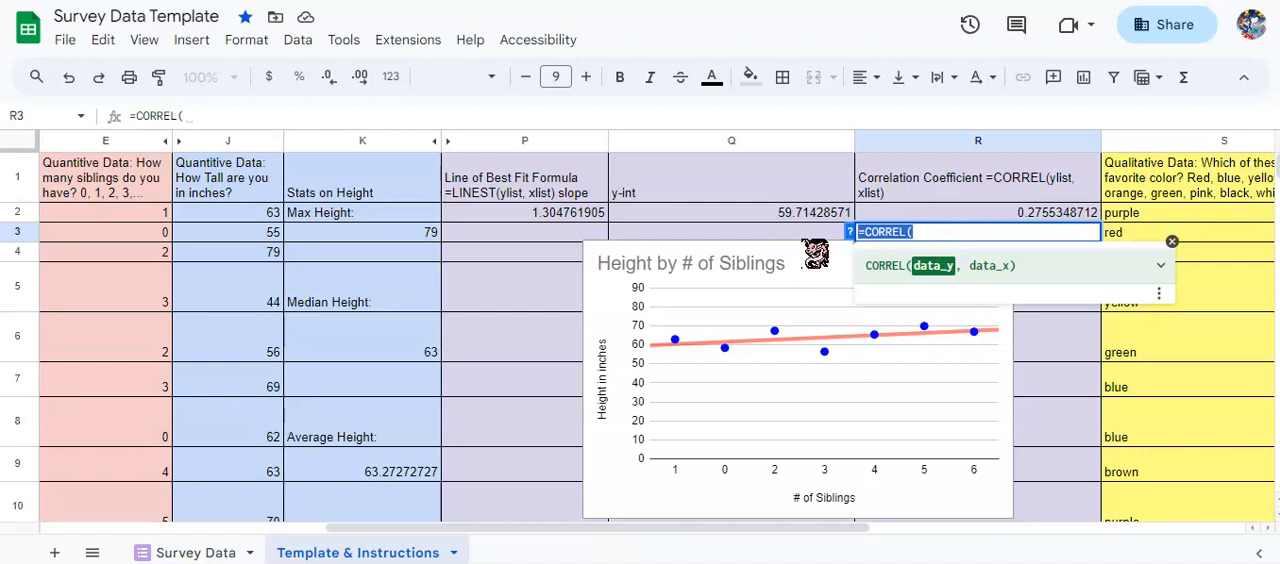
{"action": "key", "text": "BackSpace"}
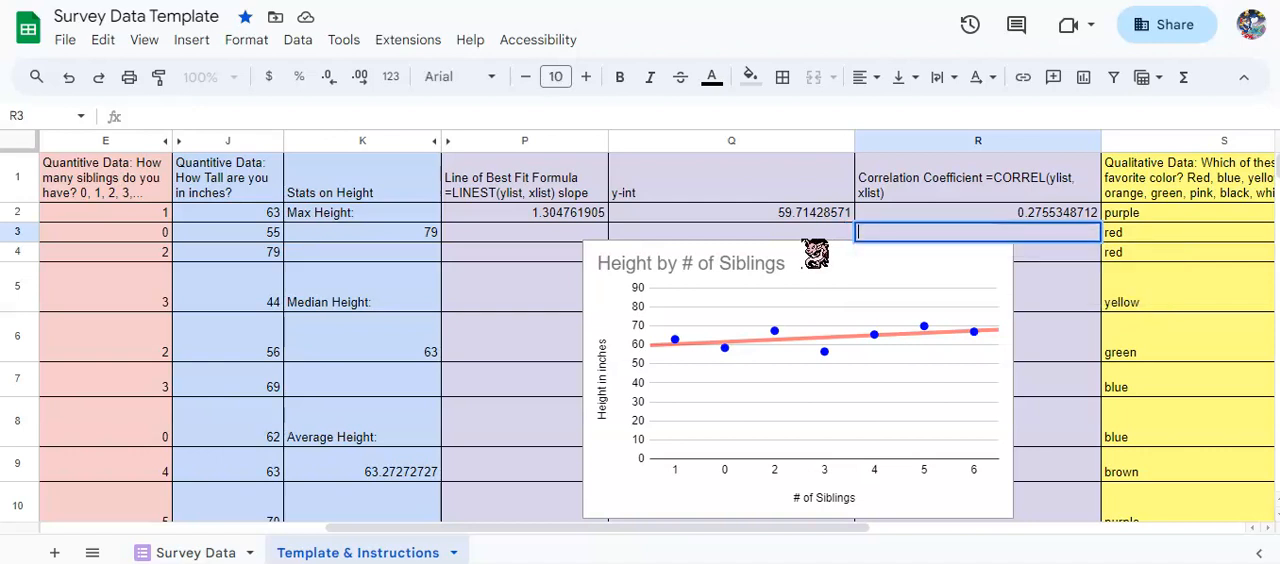
{"action": "left_click", "coordinate": [1008, 216]}
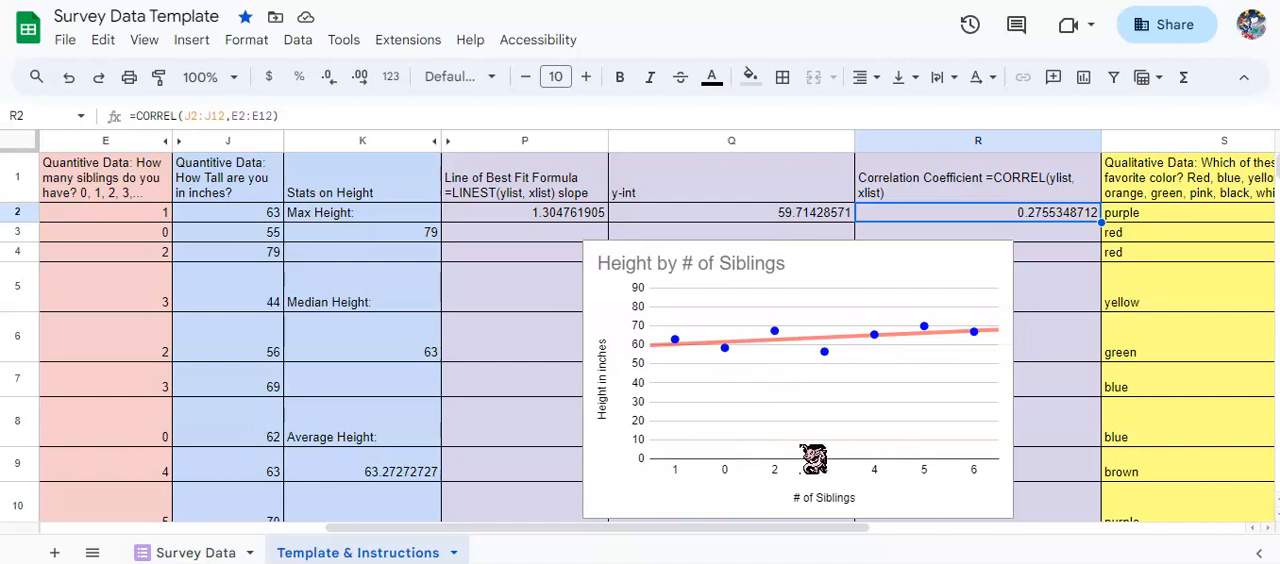
Try inserting a new chart on the sheet, and undo the insertion.
{"action": "left_click", "coordinate": [730, 500]}
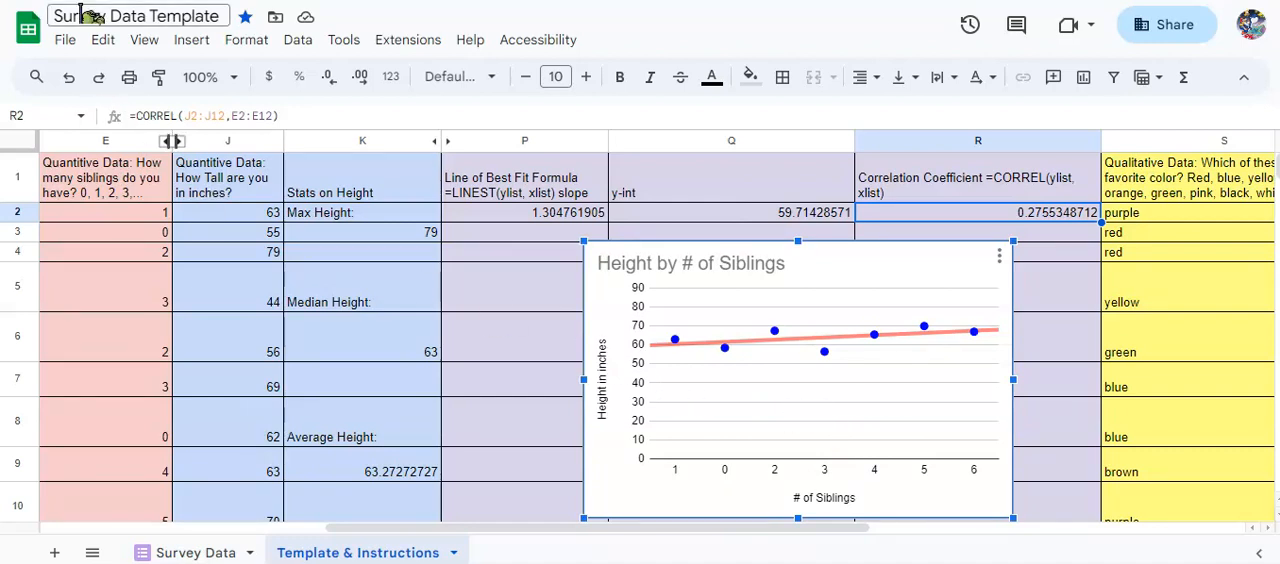
{"action": "left_click", "coordinate": [190, 44]}
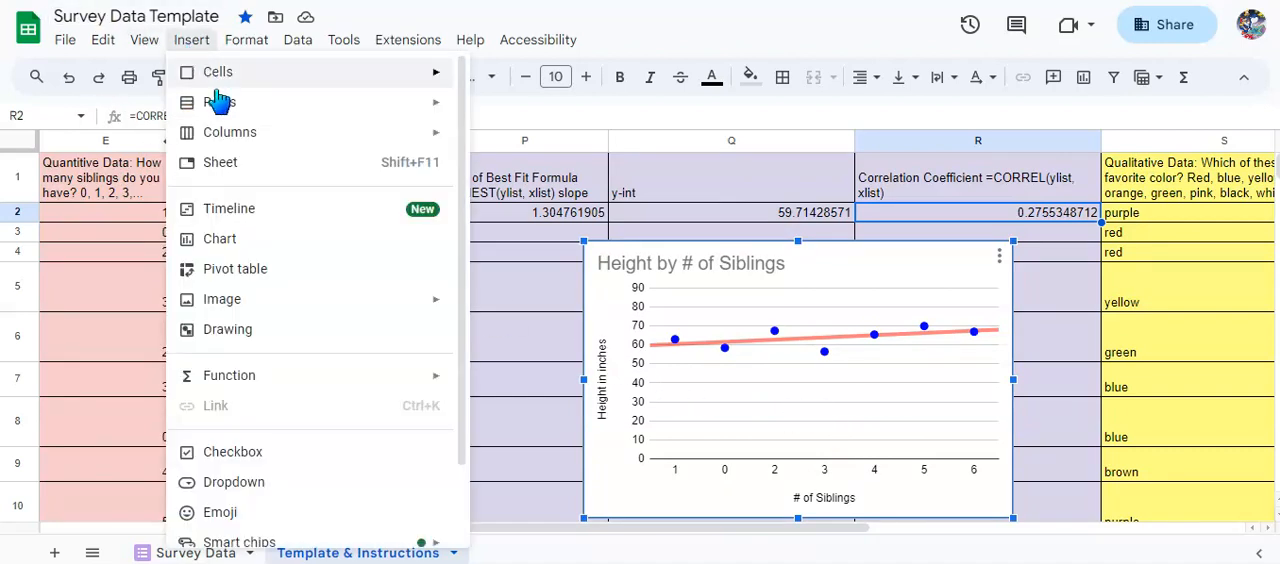
{"action": "left_click", "coordinate": [222, 239]}
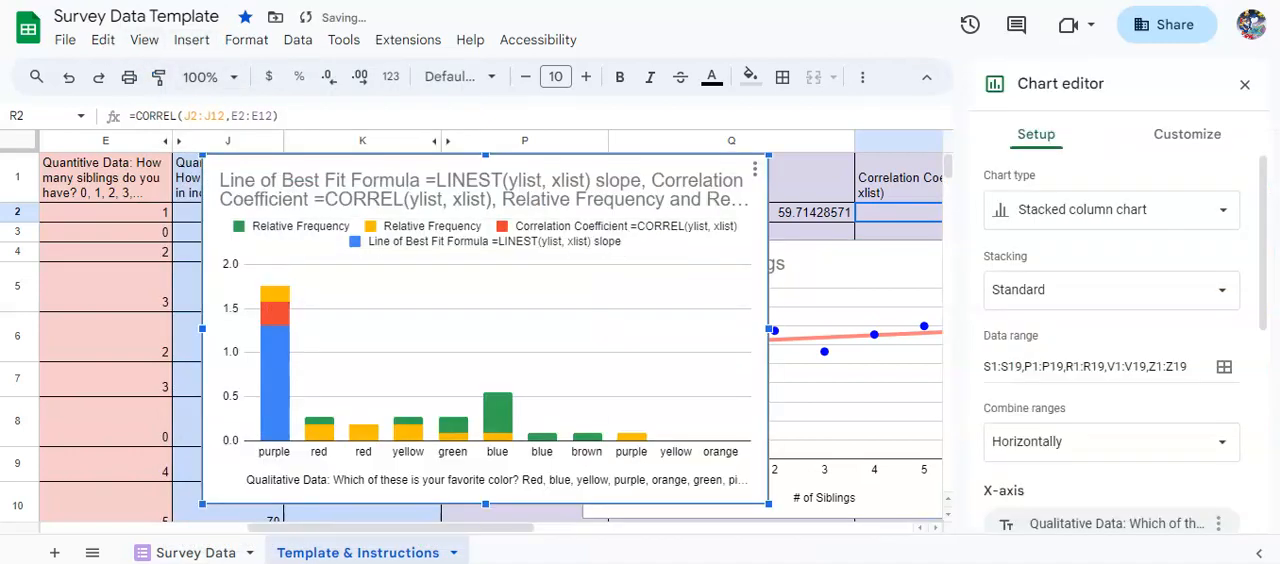
{"action": "key", "text": "ctrl+z"}
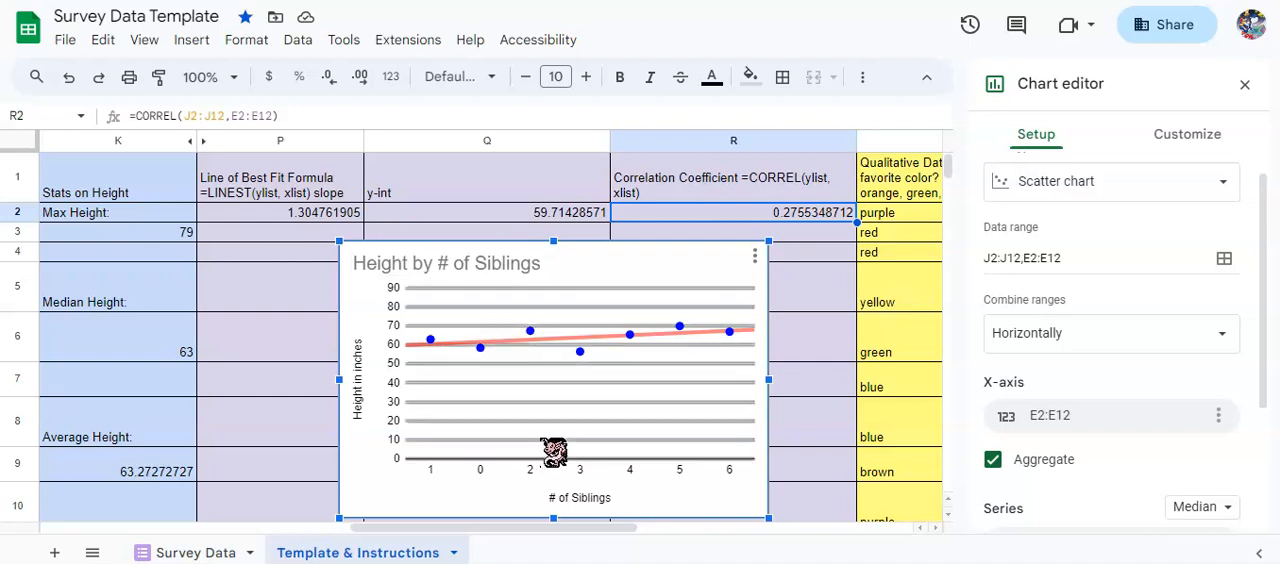
Choose the scatter chart type for the Height by # of Siblings chart.
{"action": "left_click", "coordinate": [1229, 189]}
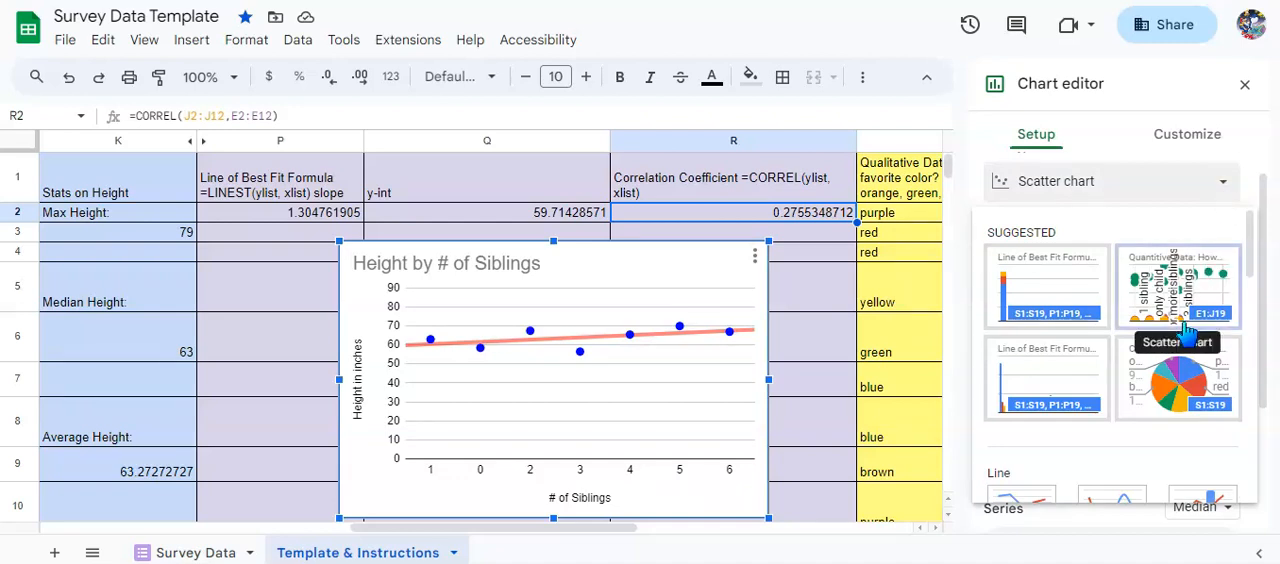
{"action": "scroll", "coordinate": [1187, 330], "scroll_direction": "down", "scroll_amount": 1}
{"action": "scroll", "coordinate": [1187, 330], "scroll_direction": "down", "scroll_amount": 5}
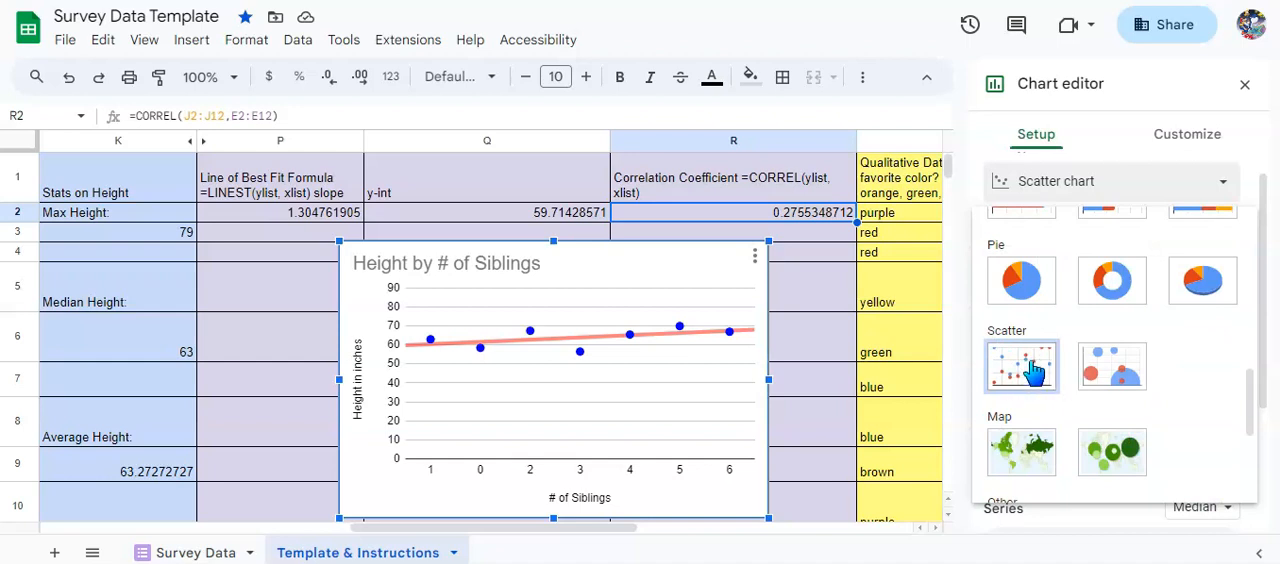
{"action": "left_click", "coordinate": [1024, 385]}
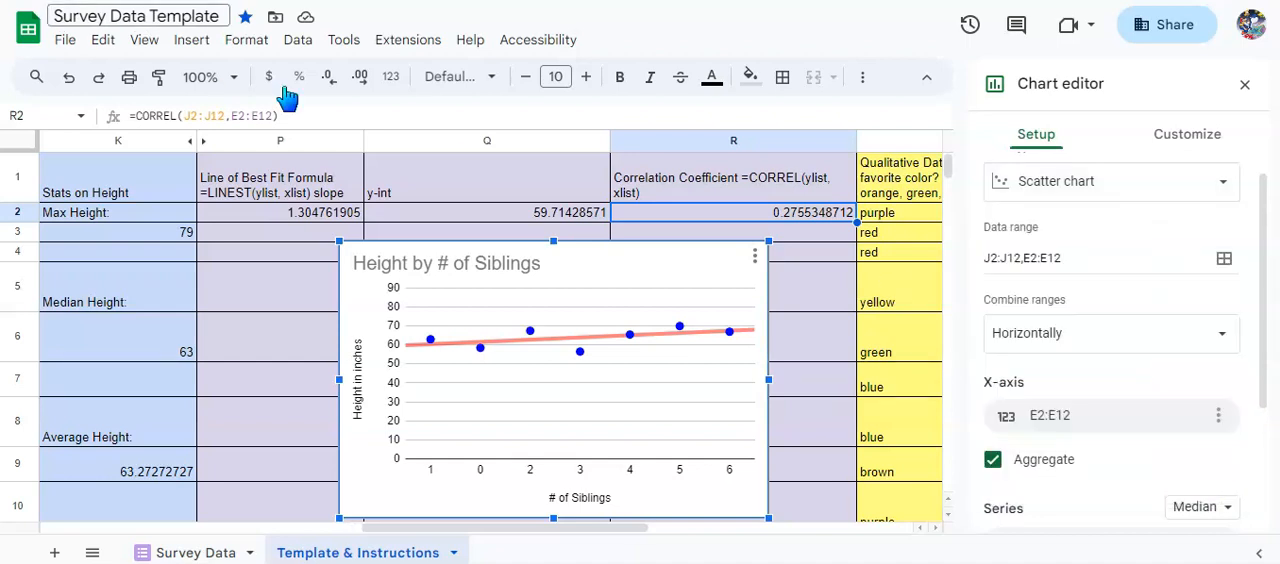
Review the Height by # of Siblings chart's data range, X-axis, series and the aggregation options for the series.
{"action": "left_click", "coordinate": [1101, 268]}
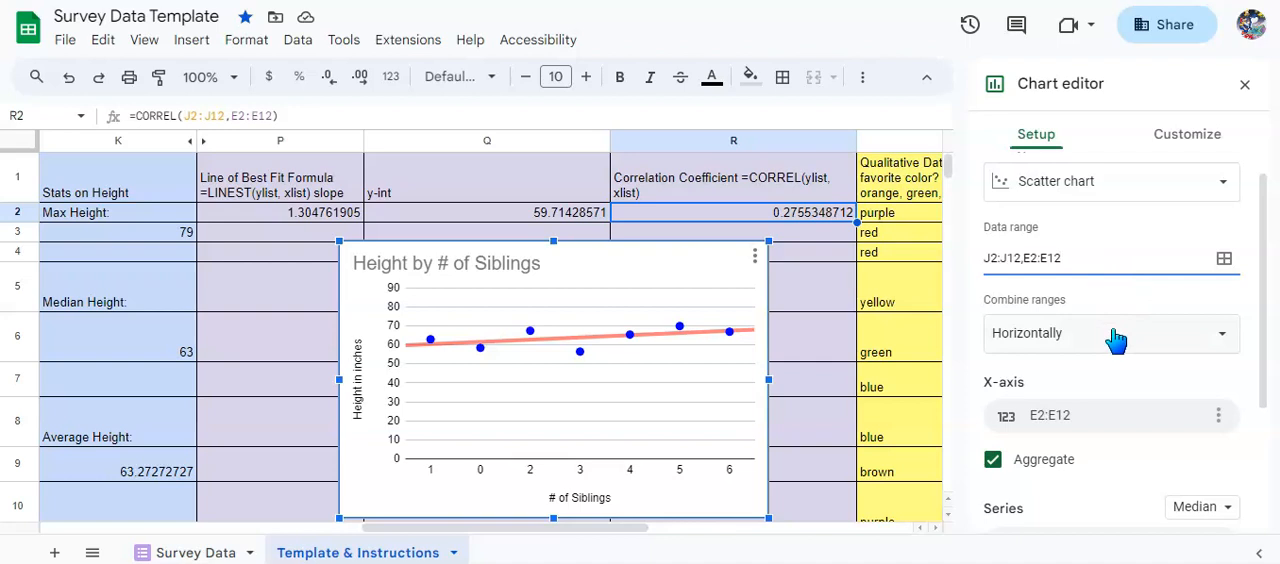
{"action": "scroll", "coordinate": [1143, 319], "scroll_direction": "down", "scroll_amount": 2}
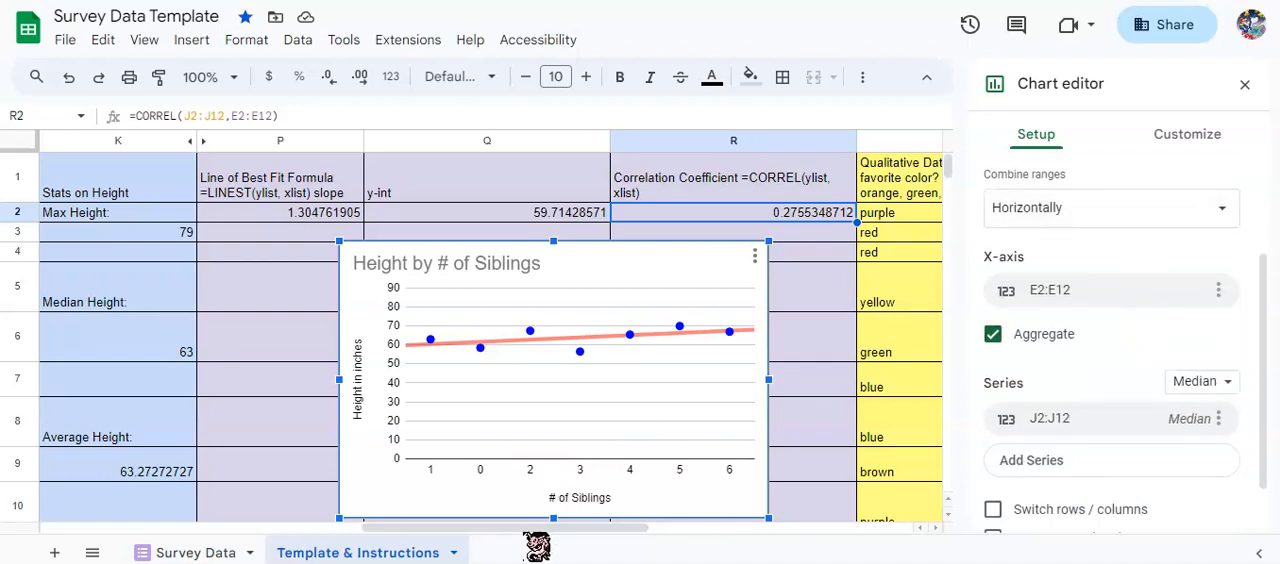
{"action": "left_click_drag", "start_coordinate": [519, 543], "coordinate": [420, 540]}
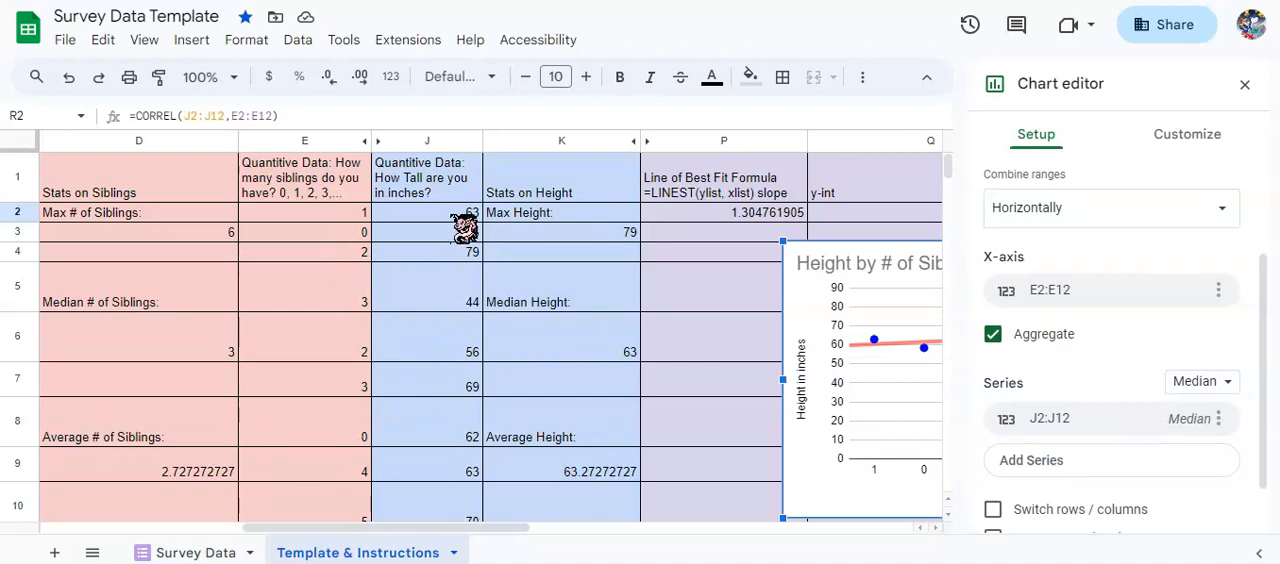
{"action": "left_click", "coordinate": [1215, 382]}
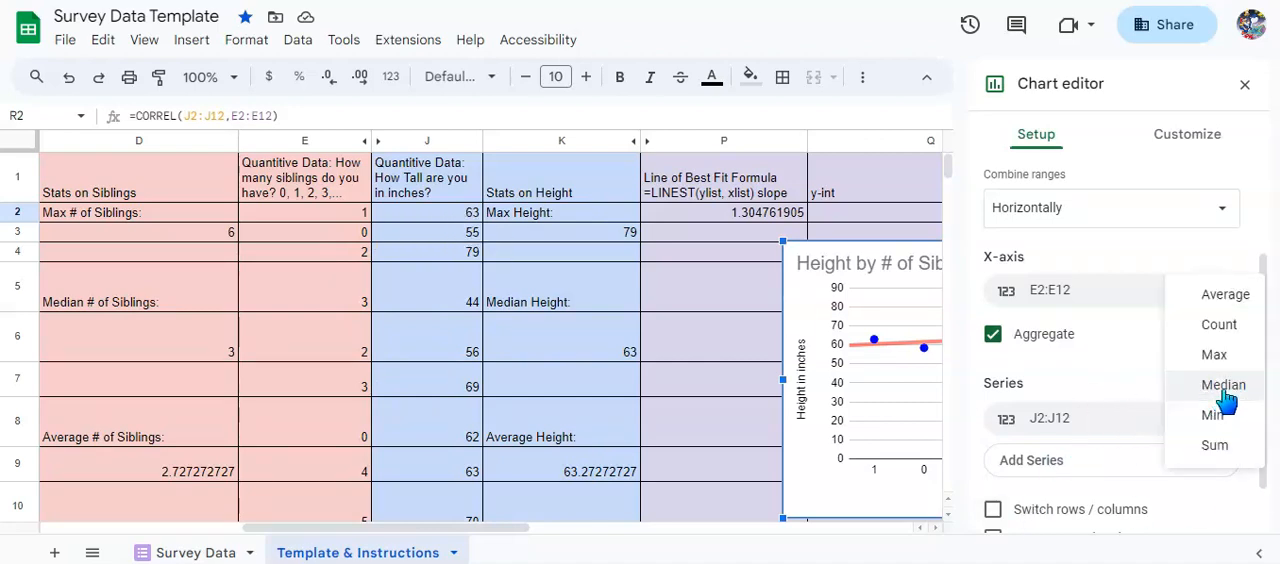
{"action": "left_click", "coordinate": [1147, 390]}
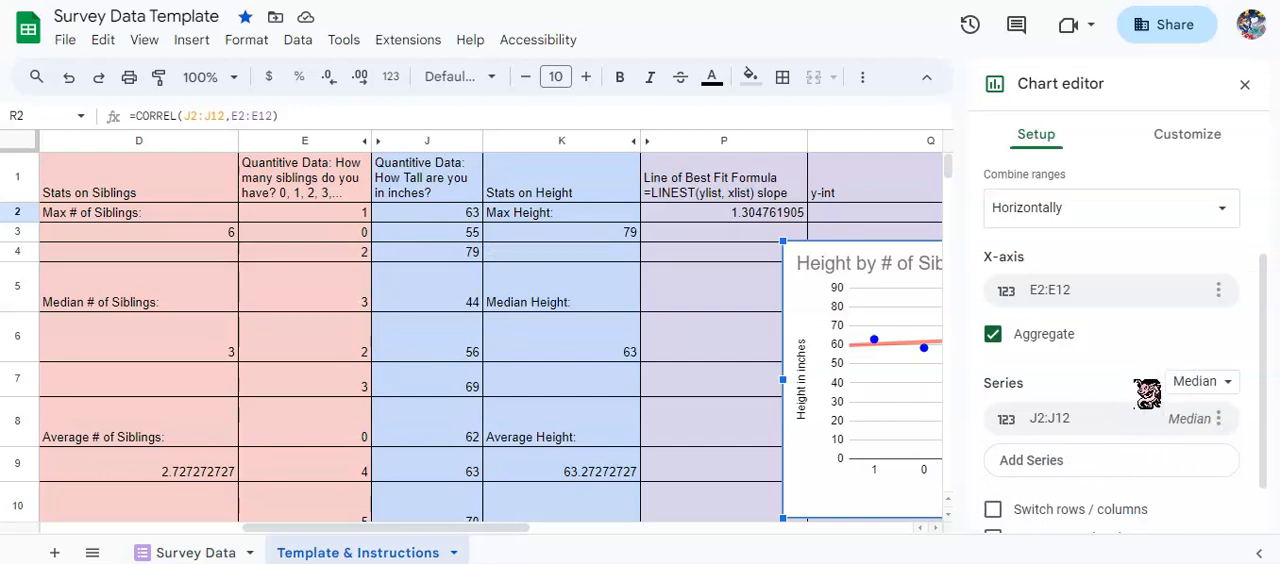
{"action": "scroll", "coordinate": [1147, 393], "scroll_direction": "down", "scroll_amount": 2}
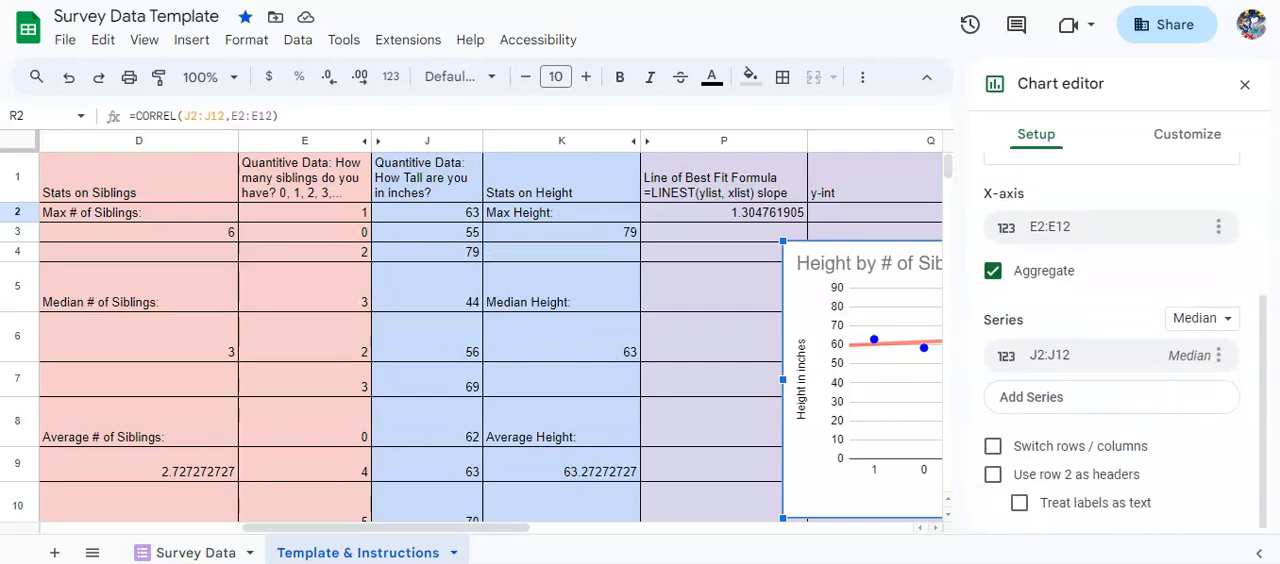
Examine the chart title's text and formatting settings in the chart customization options.
{"action": "left_click", "coordinate": [1187, 134]}
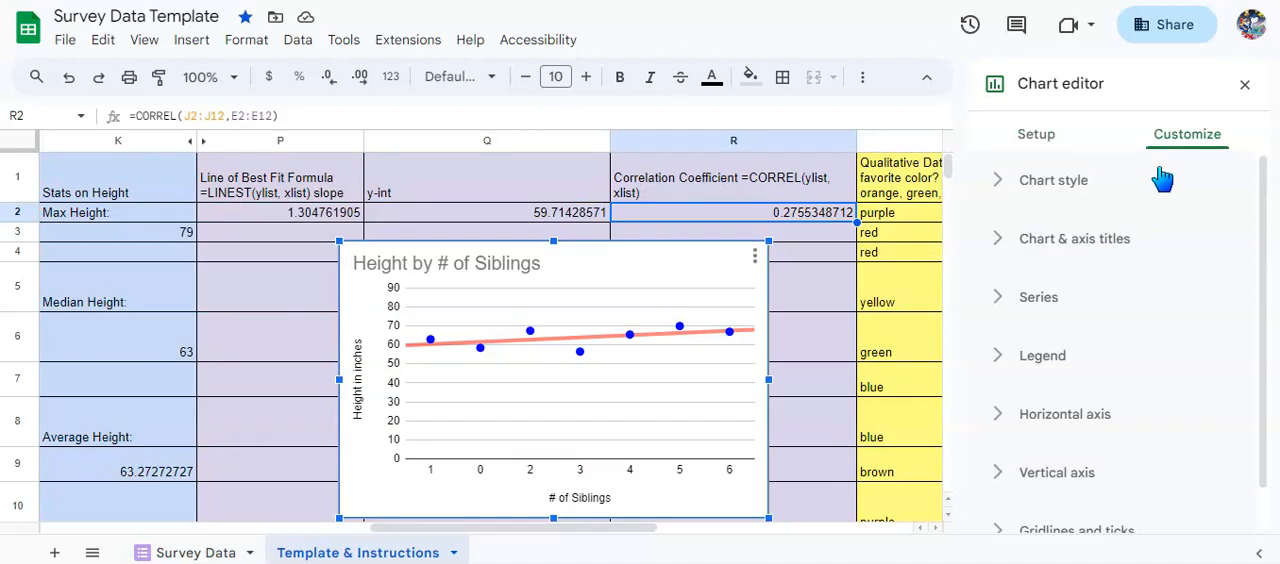
{"action": "left_click", "coordinate": [1093, 251]}
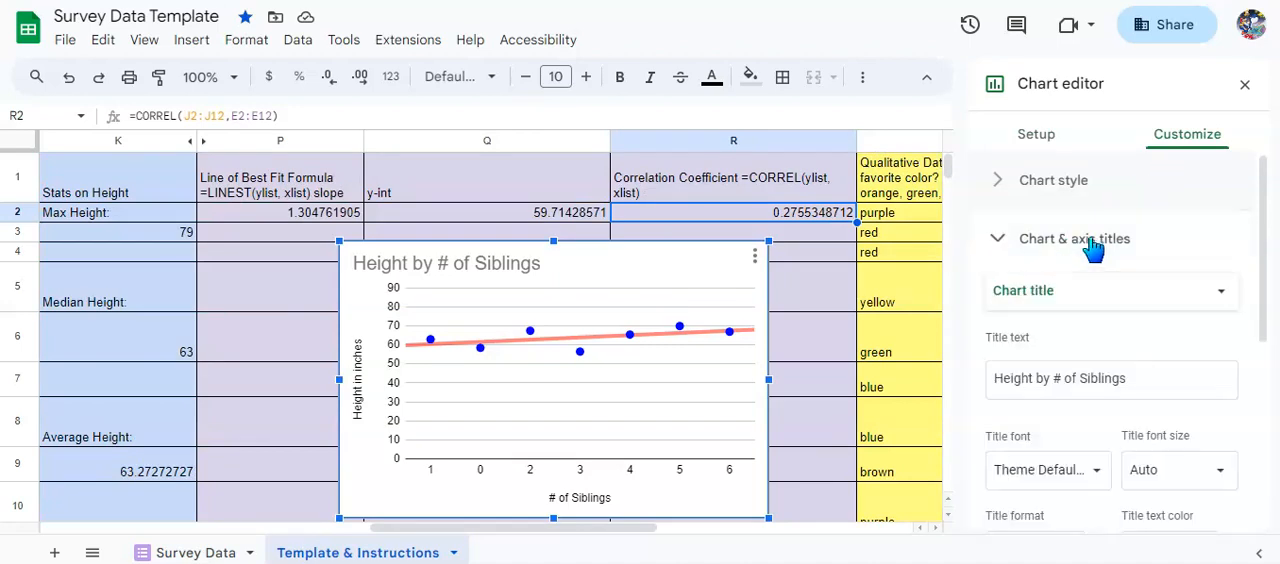
{"action": "scroll", "coordinate": [1127, 257], "scroll_direction": "down", "scroll_amount": 1}
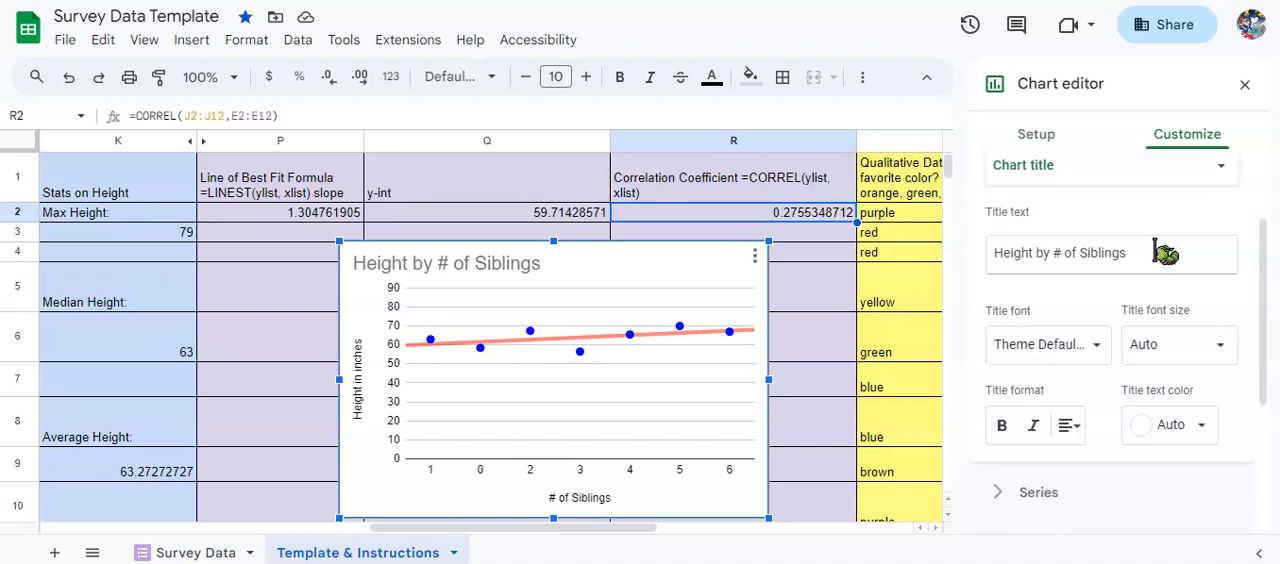
{"action": "scroll", "coordinate": [1165, 253], "scroll_direction": "up", "scroll_amount": 1}
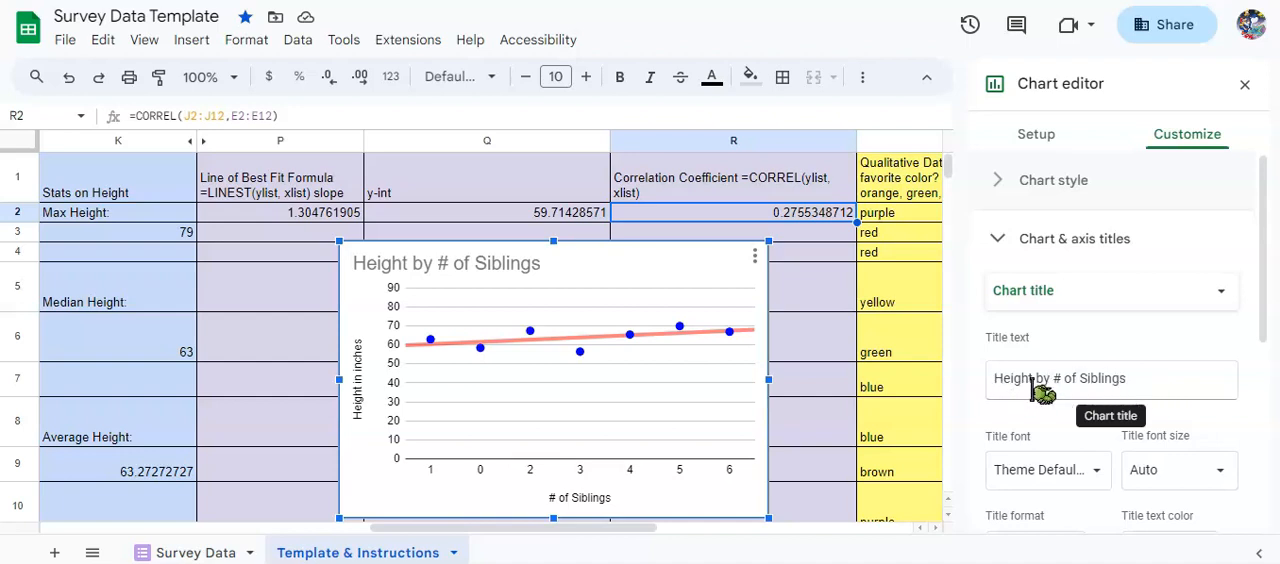
{"action": "left_click_drag", "start_coordinate": [1044, 383], "coordinate": [989, 385]}
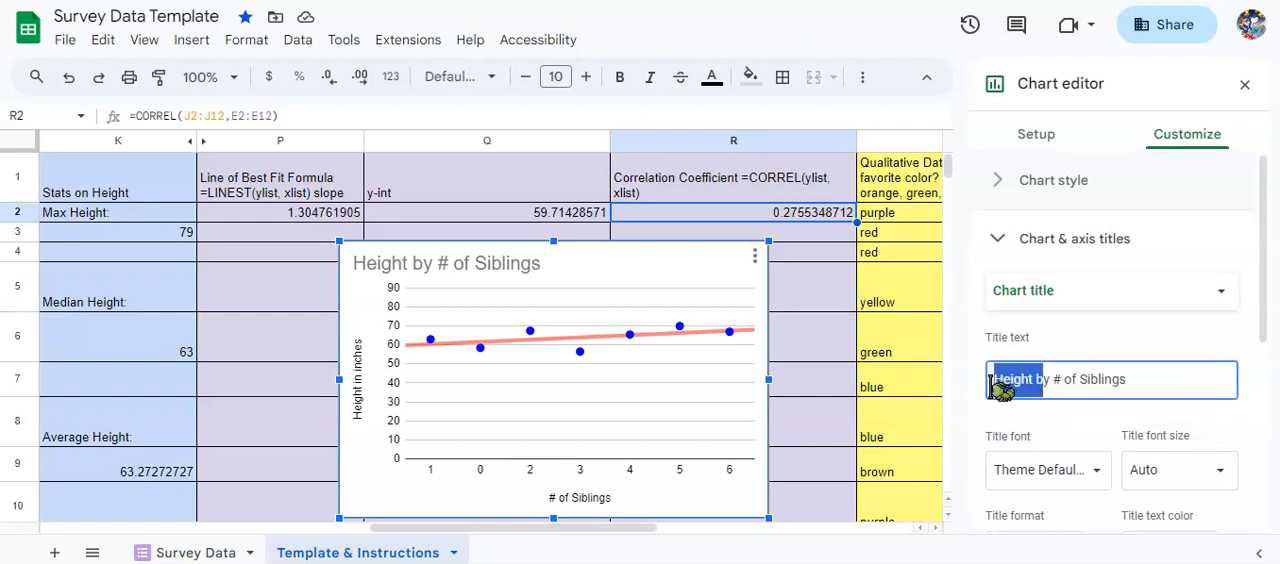
{"action": "left_click", "coordinate": [1049, 381]}
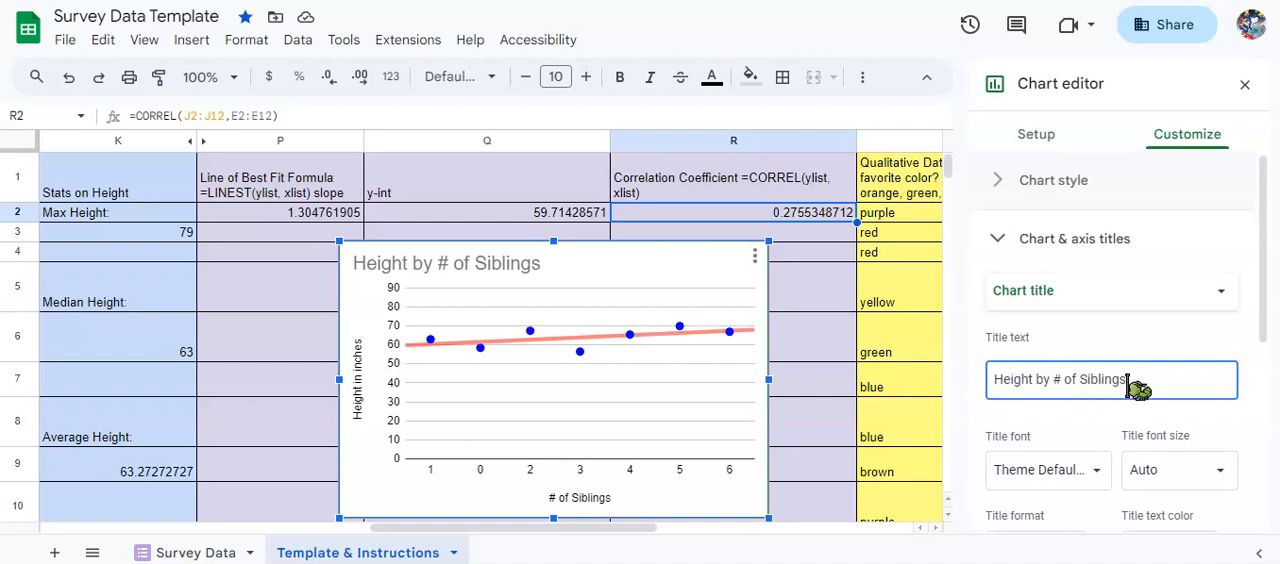
{"action": "left_click_drag", "start_coordinate": [1136, 385], "coordinate": [1064, 381]}
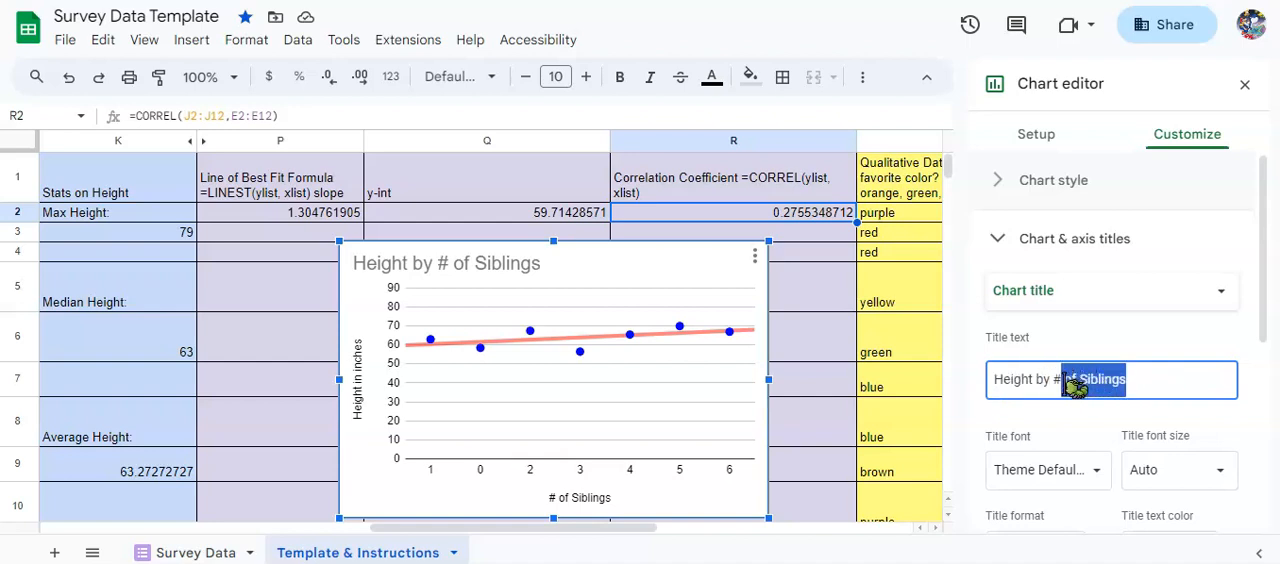
{"action": "left_click", "coordinate": [1137, 378]}
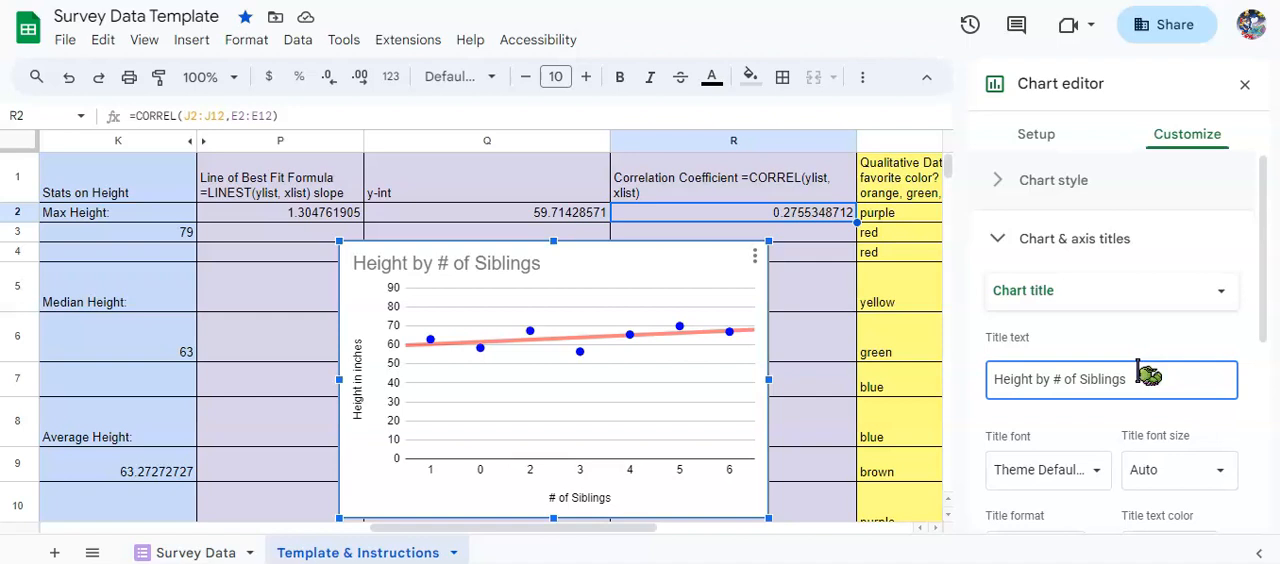
{"action": "scroll", "coordinate": [1145, 365], "scroll_direction": "down", "scroll_amount": 2}
{"action": "scroll", "coordinate": [1155, 385], "scroll_direction": "up", "scroll_amount": 2}
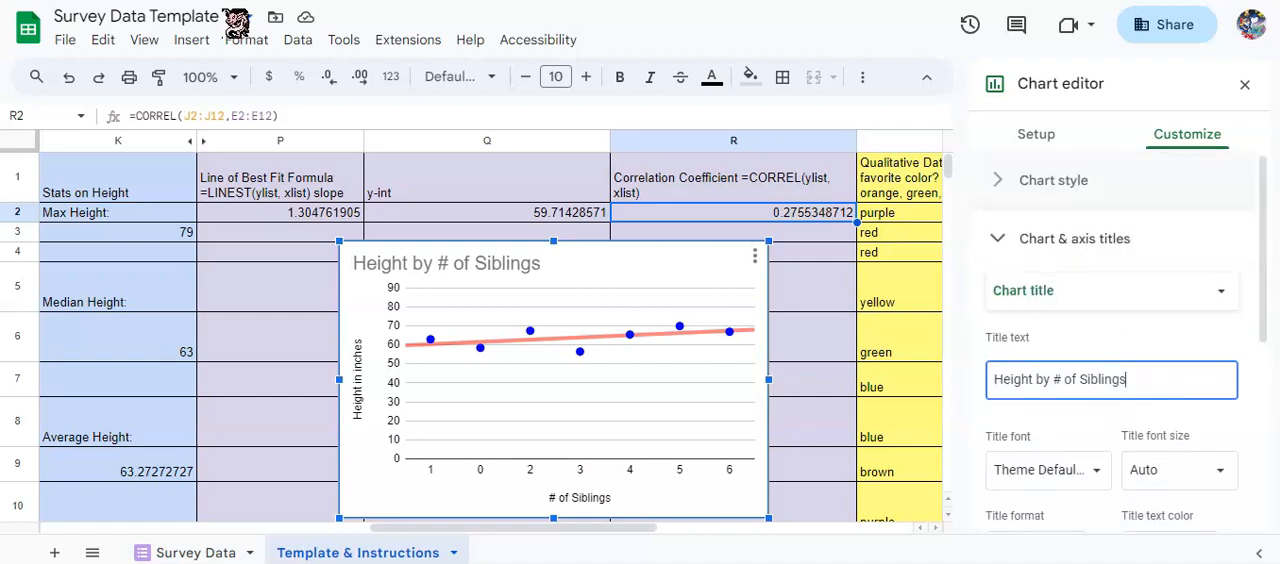
Check the title text settings of the chart's horizontal axis and vertical axis.
{"action": "left_click", "coordinate": [1140, 293]}
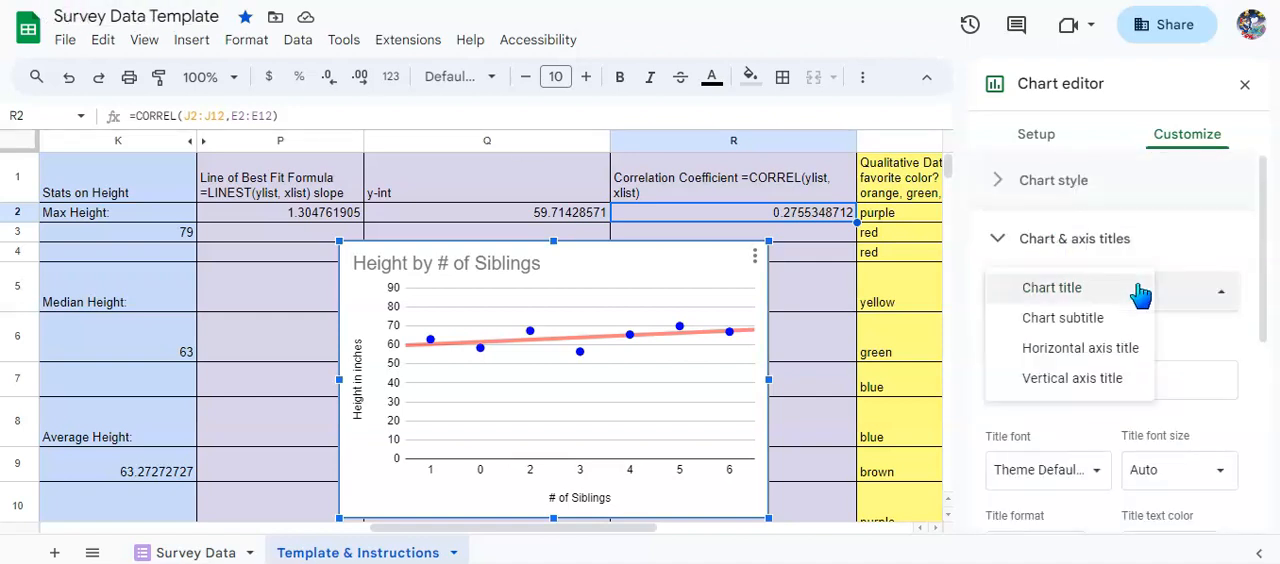
{"action": "left_click", "coordinate": [1112, 350]}
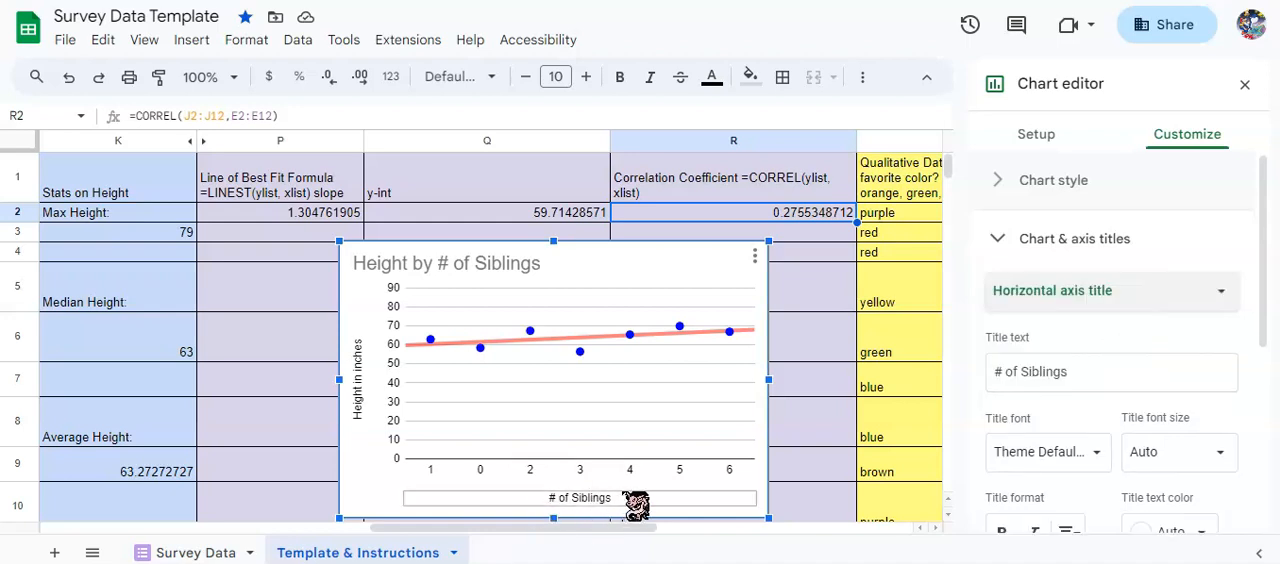
{"action": "left_click", "coordinate": [1138, 292]}
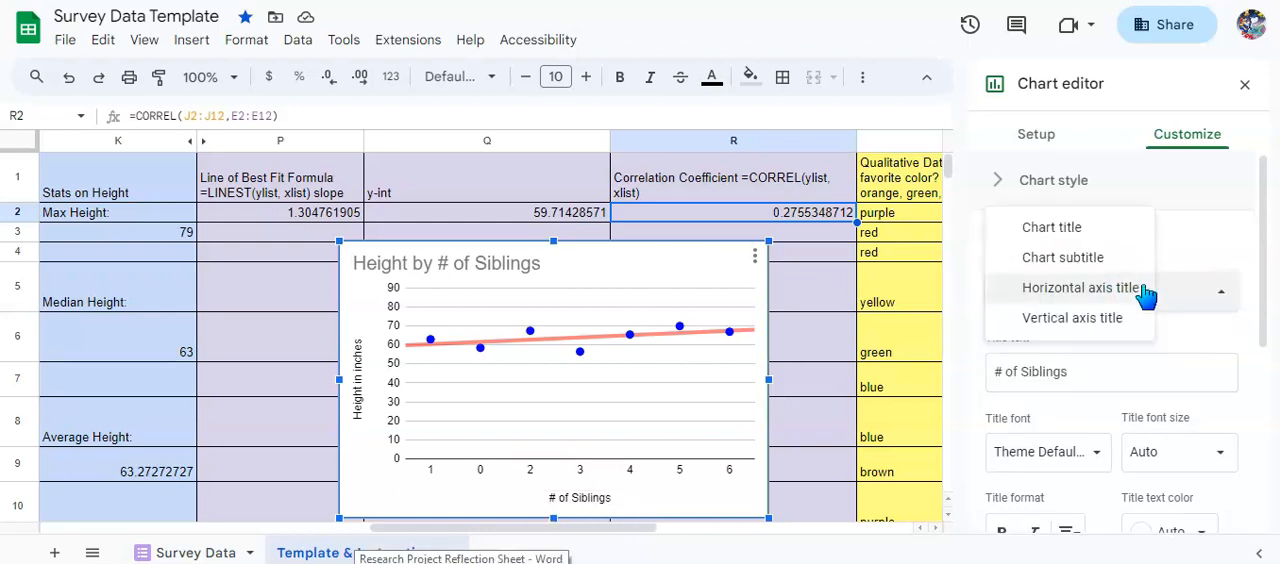
{"action": "left_click", "coordinate": [1085, 320]}
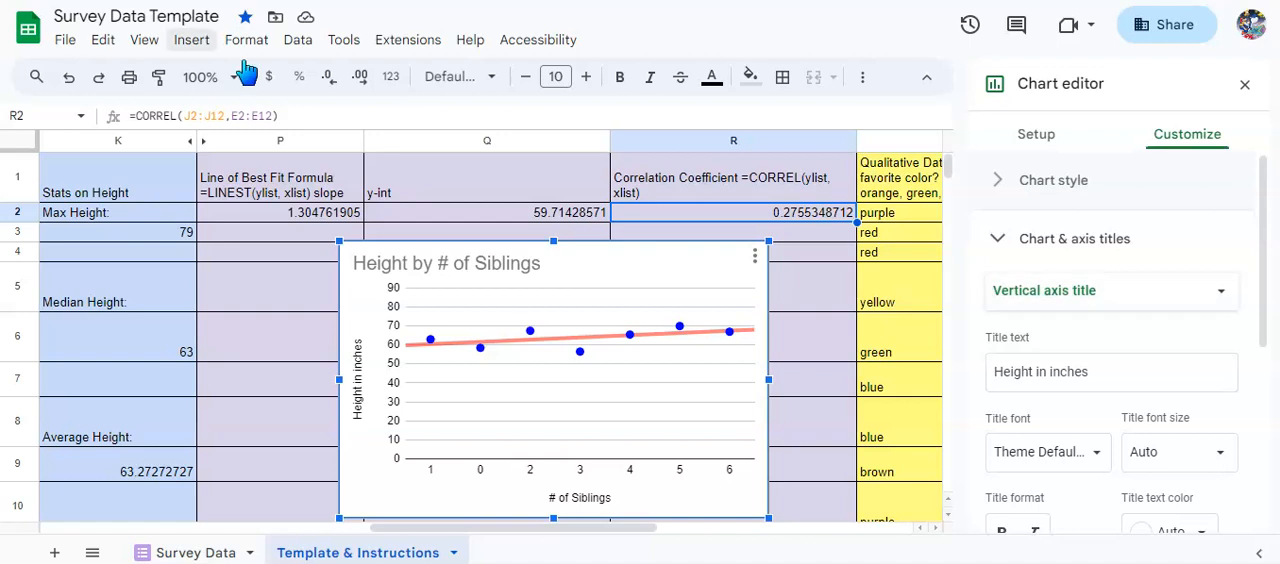
Examine the formatting of Data series 1, including the available point colors.
{"action": "left_click", "coordinate": [1075, 242]}
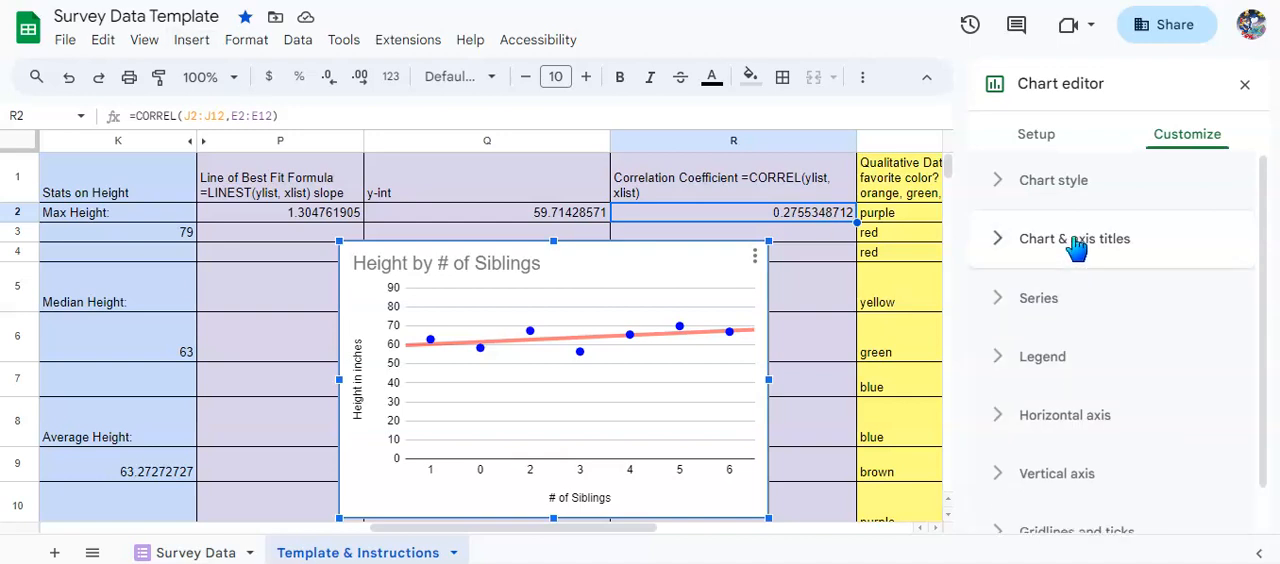
{"action": "left_click", "coordinate": [1050, 313]}
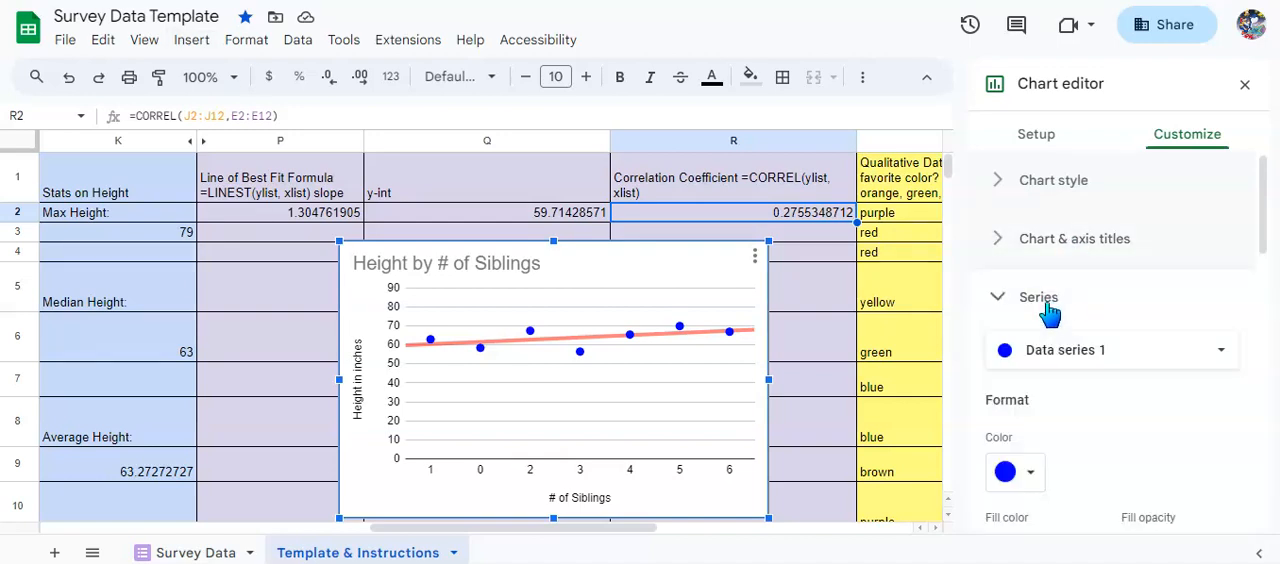
{"action": "scroll", "coordinate": [1055, 315], "scroll_direction": "down", "scroll_amount": 1}
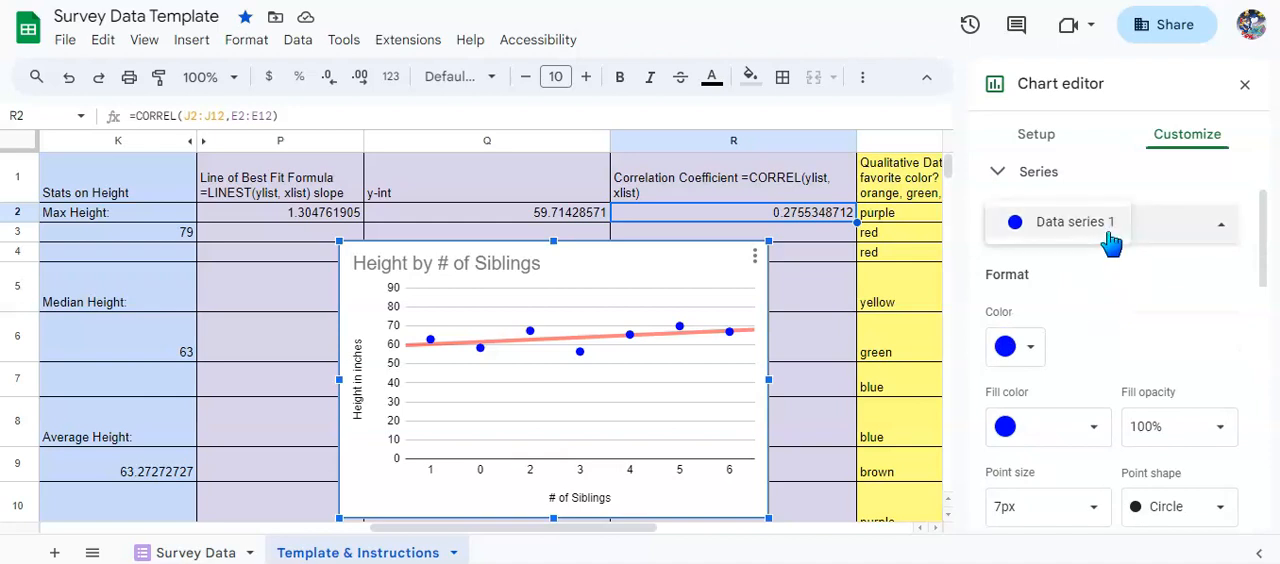
{"action": "left_click", "coordinate": [1031, 350]}
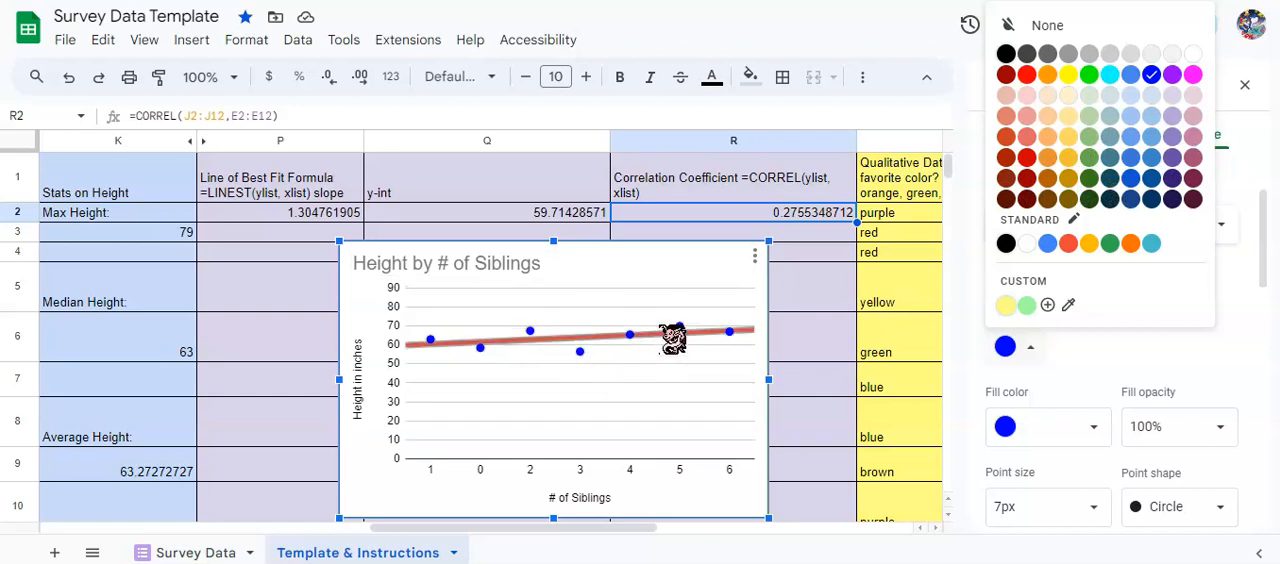
{"action": "left_click", "coordinate": [1160, 370]}
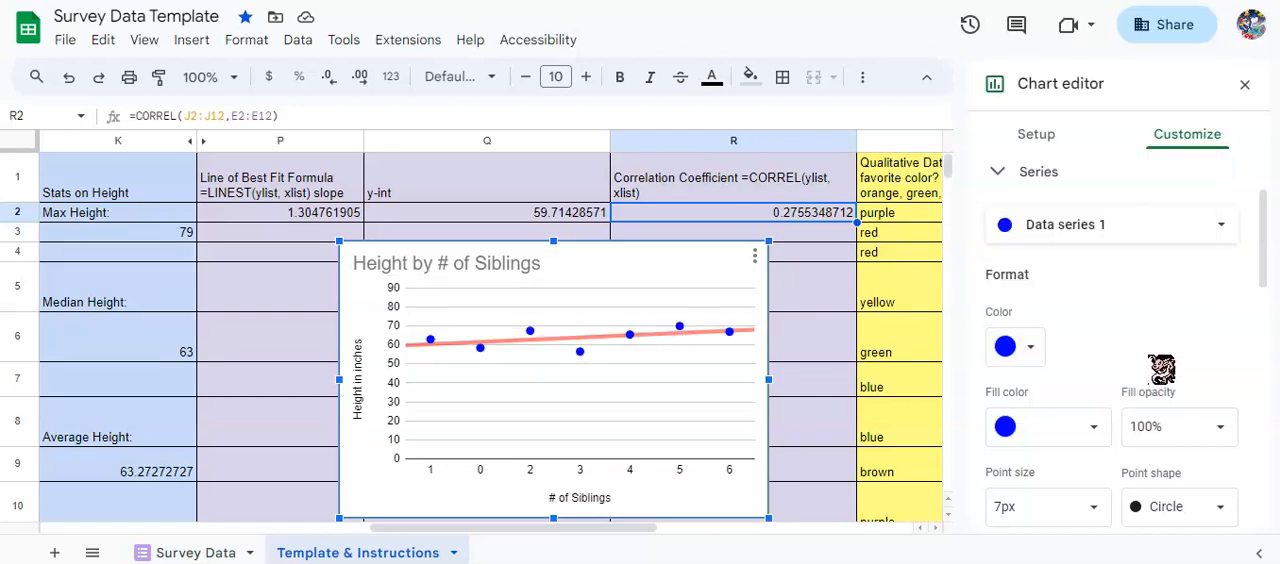
{"action": "scroll", "coordinate": [1160, 368], "scroll_direction": "down", "scroll_amount": 2}
{"action": "scroll", "coordinate": [1160, 365], "scroll_direction": "up", "scroll_amount": 1}
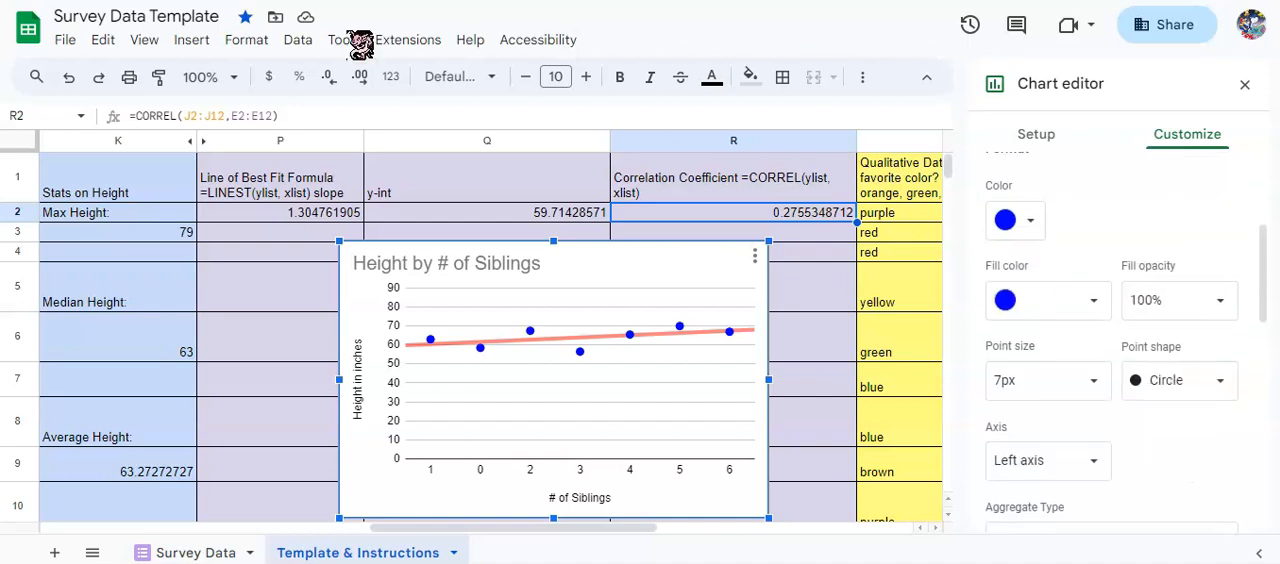
Review the aggregate type and trendline settings of the data series, and close the chart editor.
{"action": "scroll", "coordinate": [1006, 366], "scroll_direction": "down", "scroll_amount": 1}
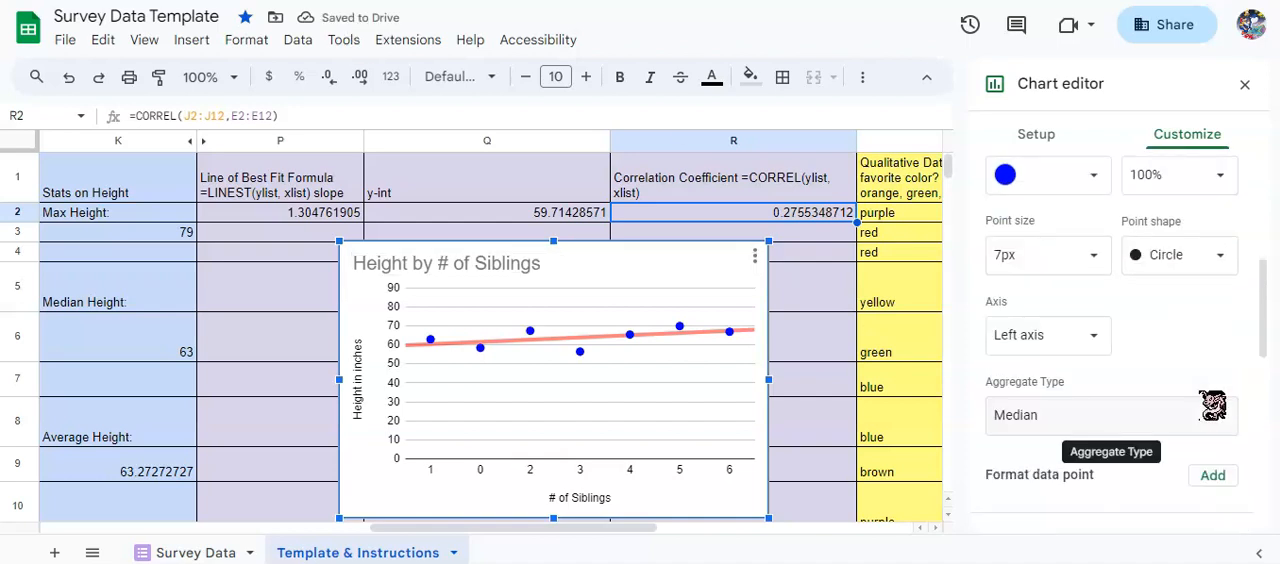
{"action": "scroll", "coordinate": [1212, 404], "scroll_direction": "down", "scroll_amount": 1}
{"action": "scroll", "coordinate": [1054, 392], "scroll_direction": "down", "scroll_amount": 1}
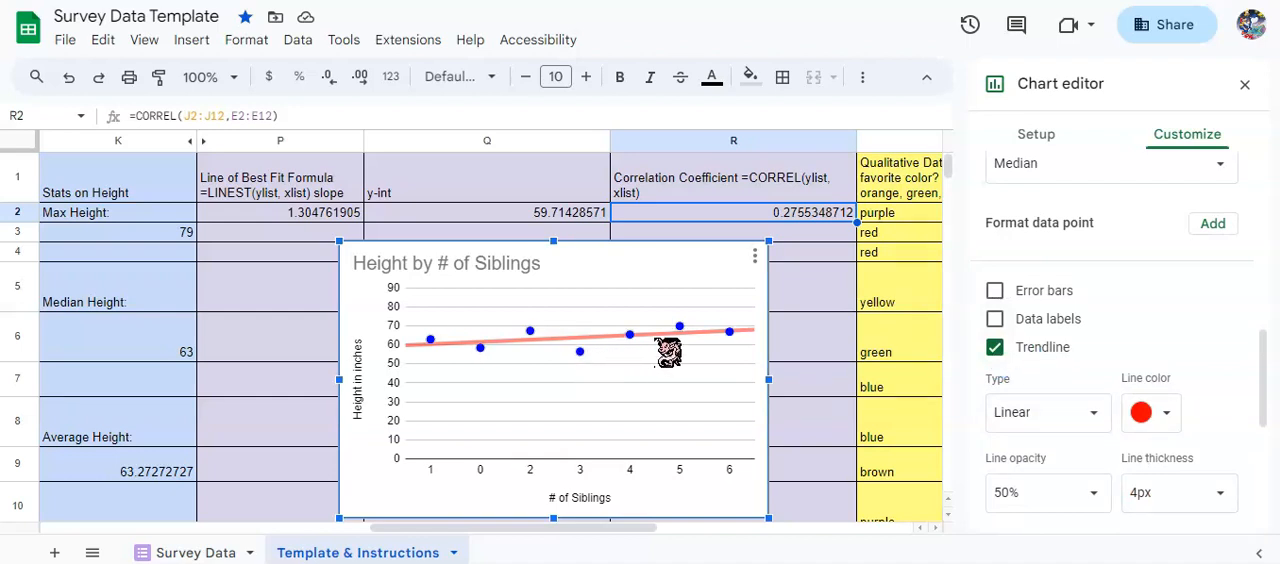
{"action": "scroll", "coordinate": [1106, 367], "scroll_direction": "down", "scroll_amount": 1}
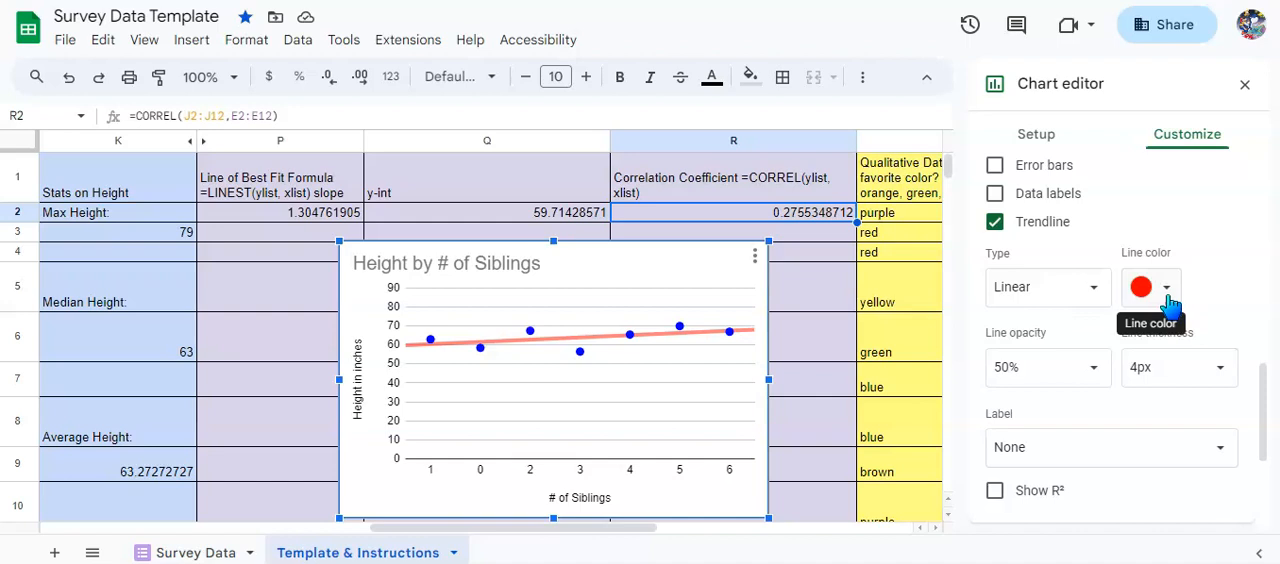
{"action": "scroll", "coordinate": [1168, 310], "scroll_direction": "up", "scroll_amount": 5}
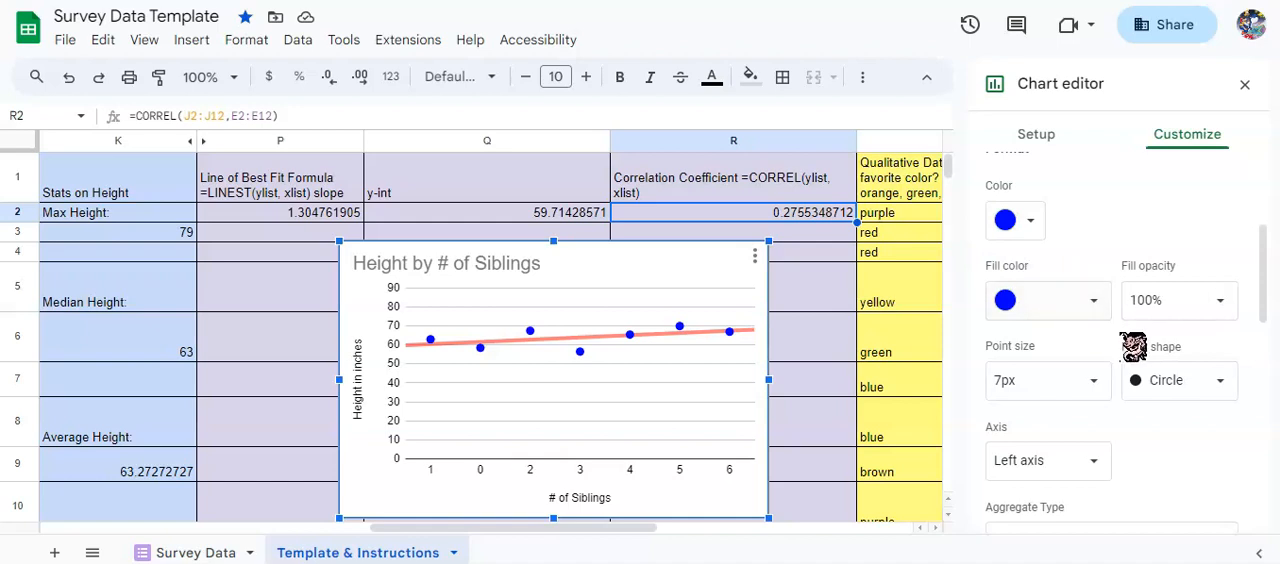
{"action": "scroll", "coordinate": [1210, 370], "scroll_direction": "down", "scroll_amount": 1}
{"action": "scroll", "coordinate": [1210, 370], "scroll_direction": "down", "scroll_amount": 5}
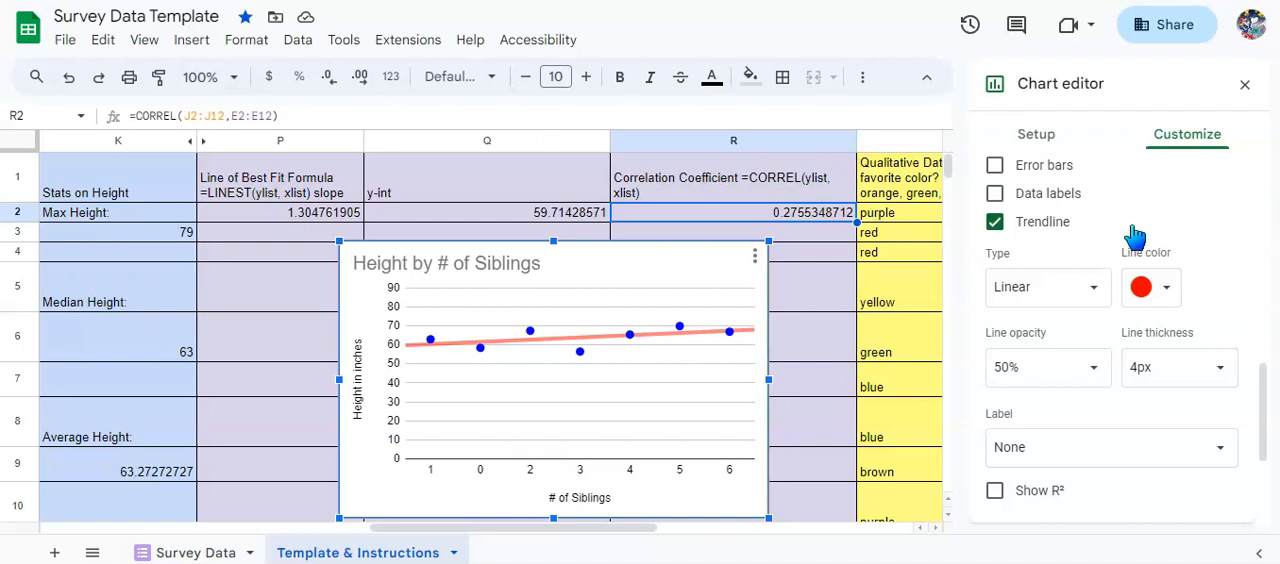
{"action": "left_click", "coordinate": [1245, 85]}
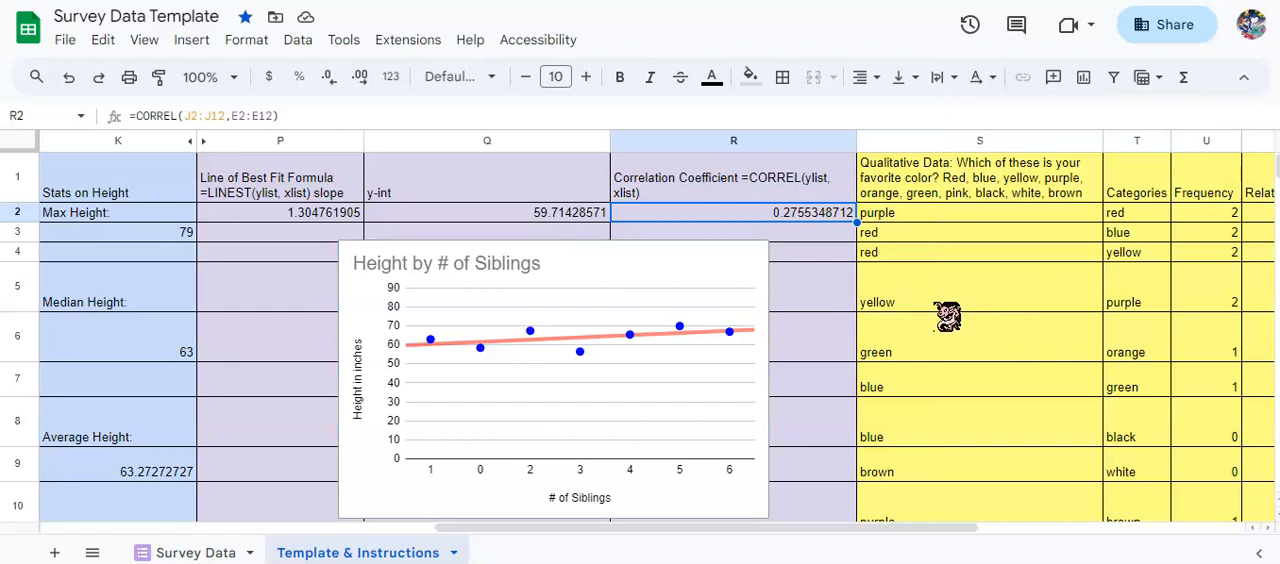
Read the favorite color question in S1 and look over the adjoining qualitative data sections.
{"action": "left_click", "coordinate": [910, 215]}
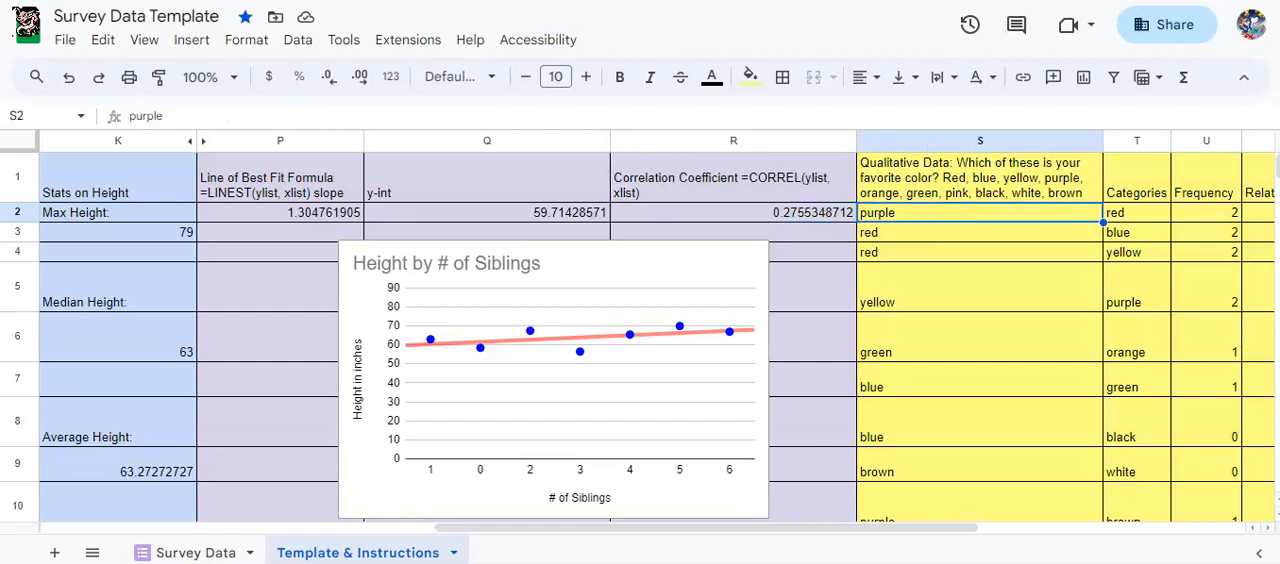
{"action": "left_click_drag", "start_coordinate": [490, 527], "coordinate": [745, 558]}
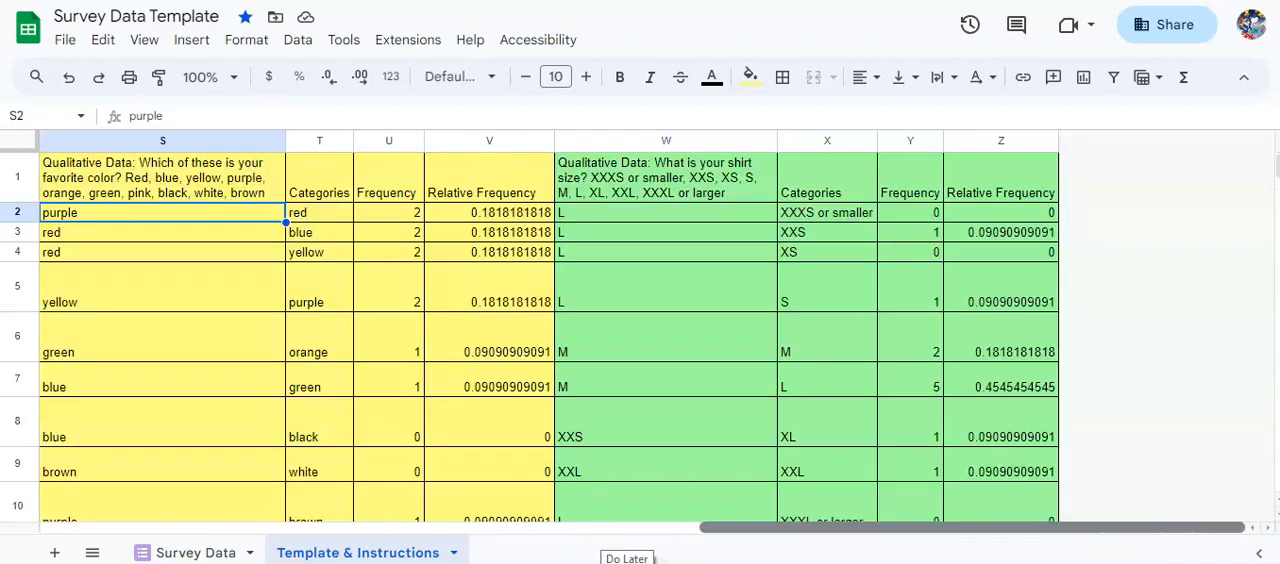
{"action": "left_click", "coordinate": [112, 192]}
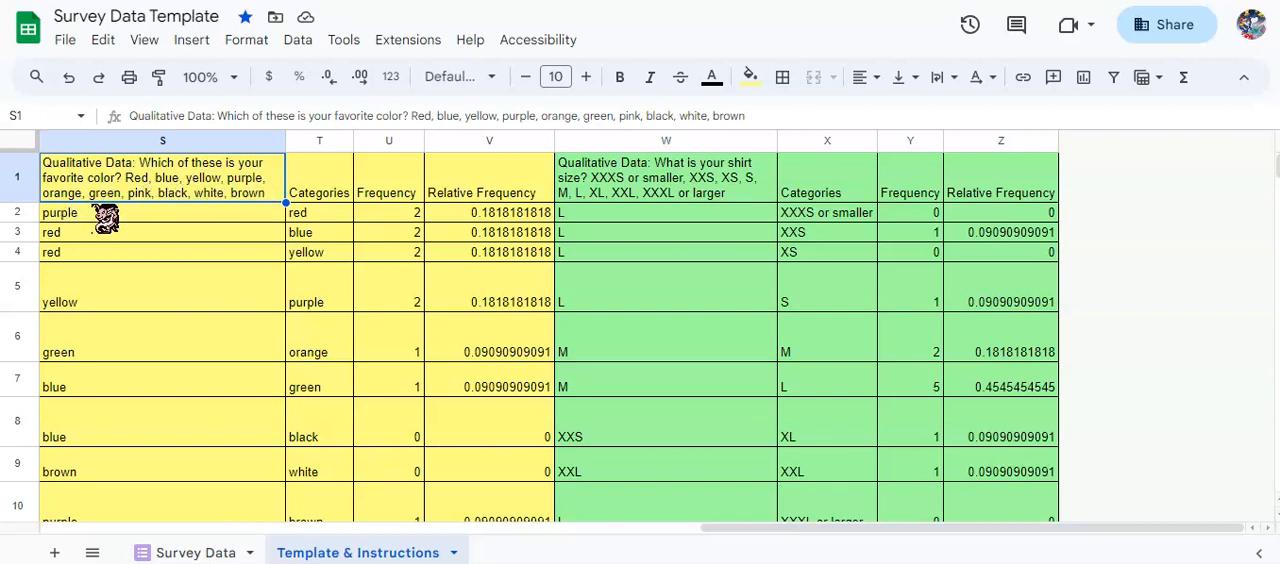
{"action": "double_click", "coordinate": [283, 200]}
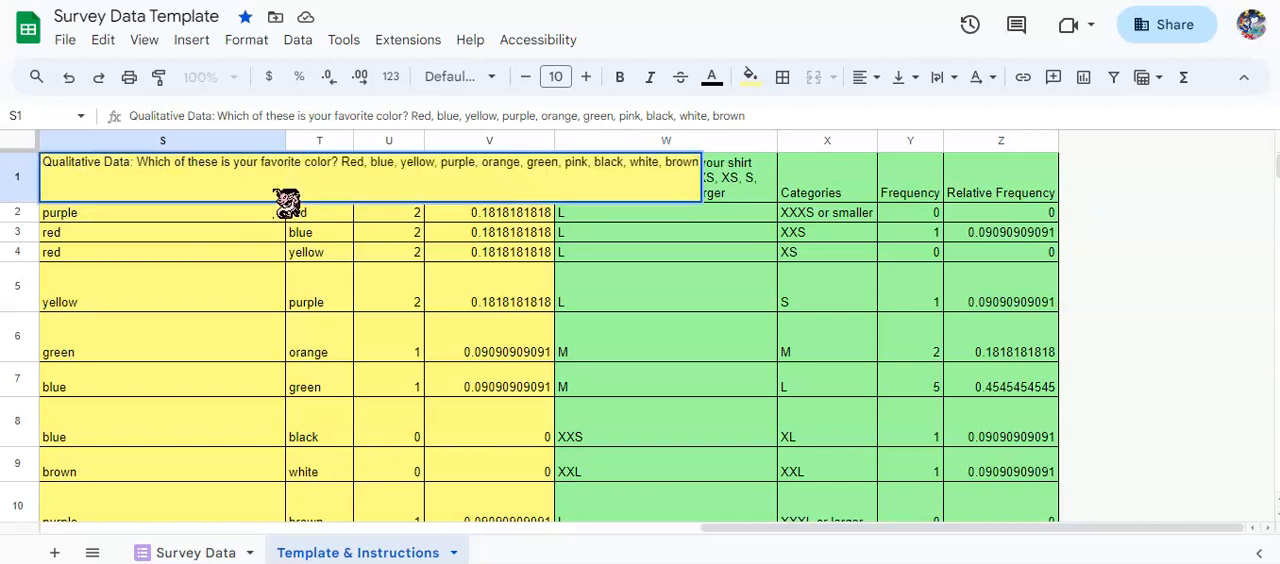
{"action": "left_click", "coordinate": [260, 256]}
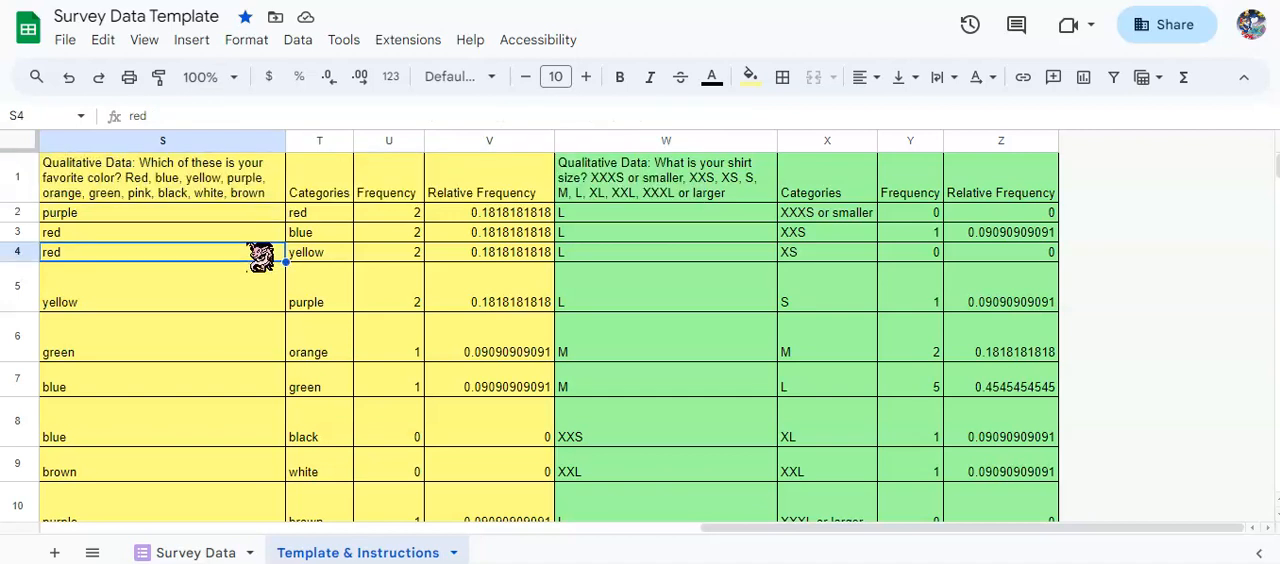
Review the favorite color responses in column S from the first to the last entry.
{"action": "left_click", "coordinate": [250, 214]}
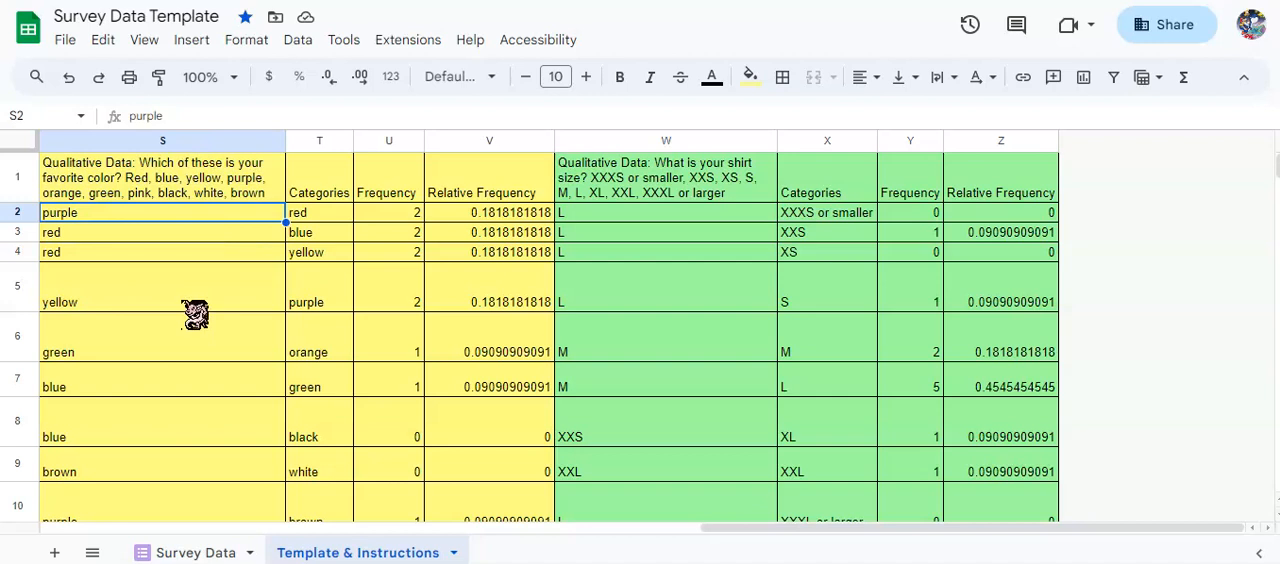
{"action": "left_click", "coordinate": [170, 236]}
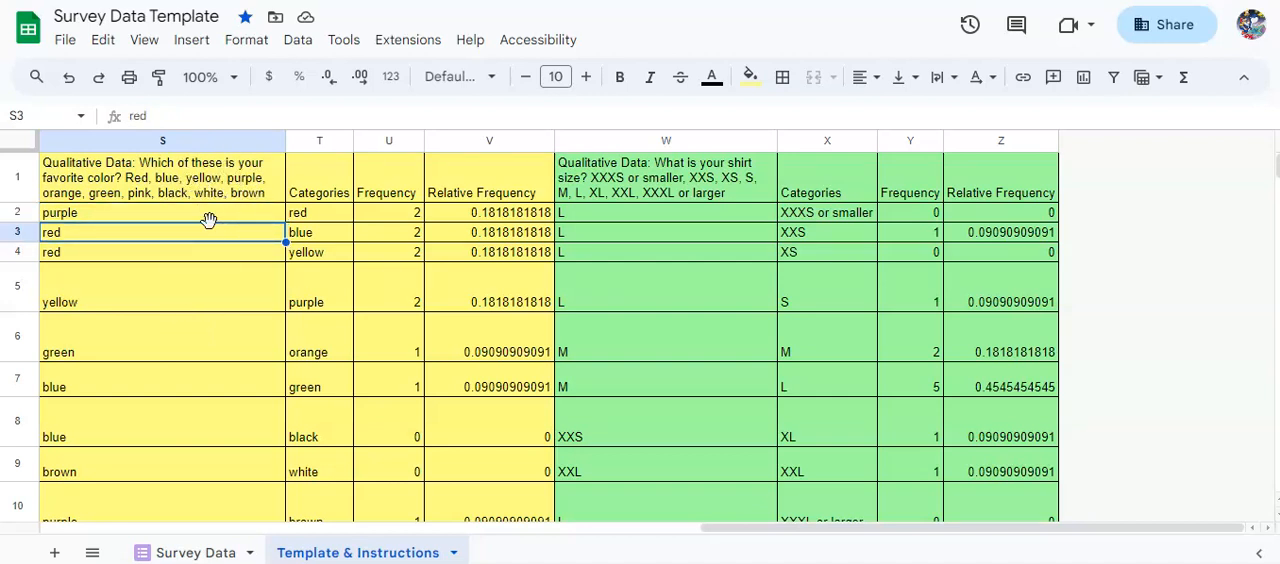
{"action": "scroll", "coordinate": [209, 220], "scroll_direction": "down", "scroll_amount": 5}
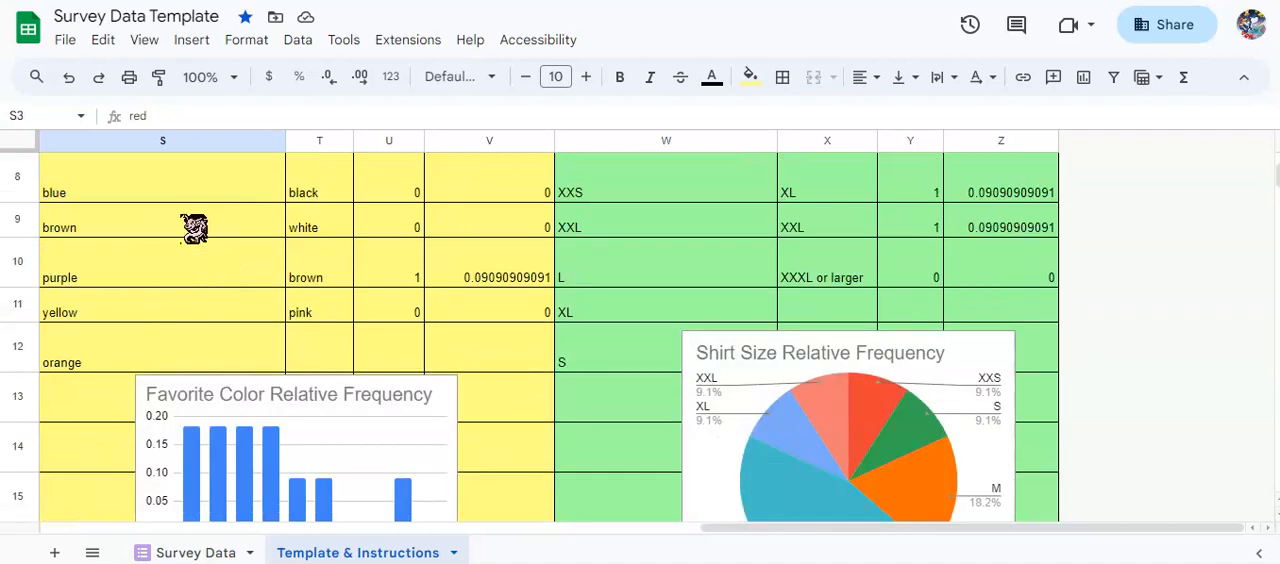
{"action": "scroll", "coordinate": [120, 337], "scroll_direction": "up", "scroll_amount": 5}
{"action": "left_click", "coordinate": [125, 216]}
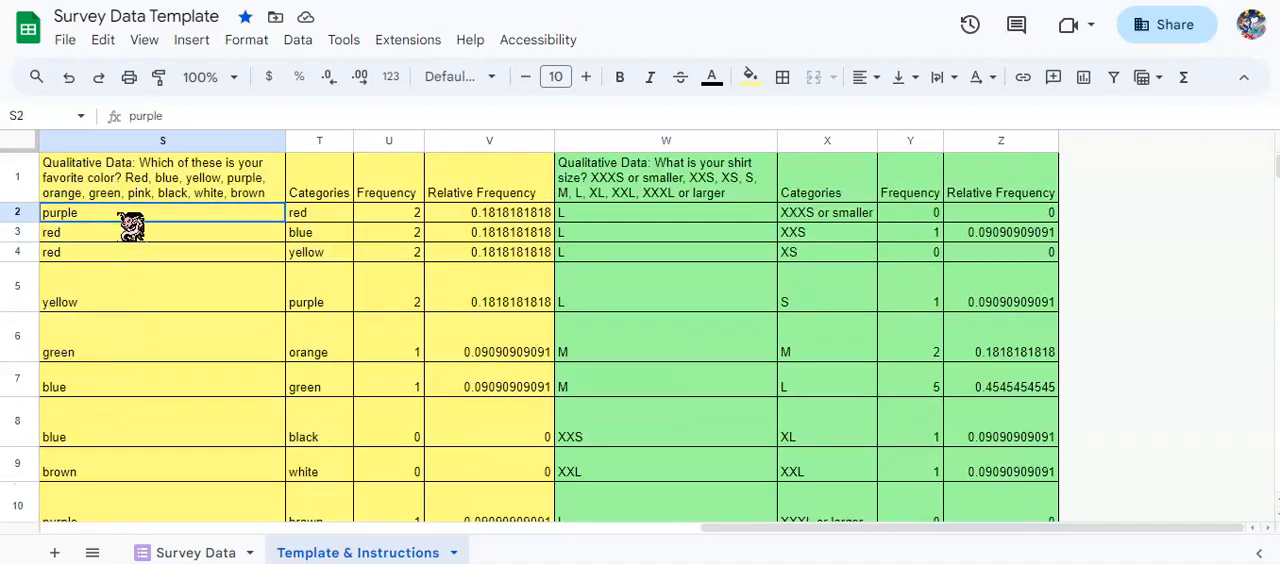
{"action": "scroll", "coordinate": [141, 300], "scroll_direction": "down", "scroll_amount": 5}
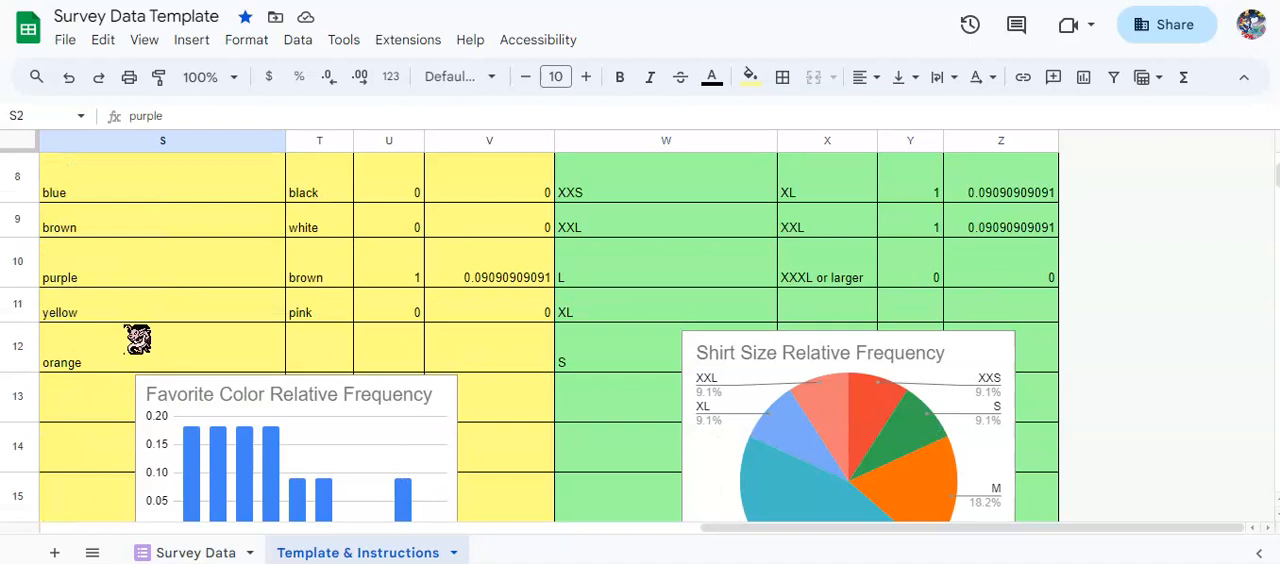
{"action": "scroll", "coordinate": [137, 340], "scroll_direction": "up", "scroll_amount": 5}
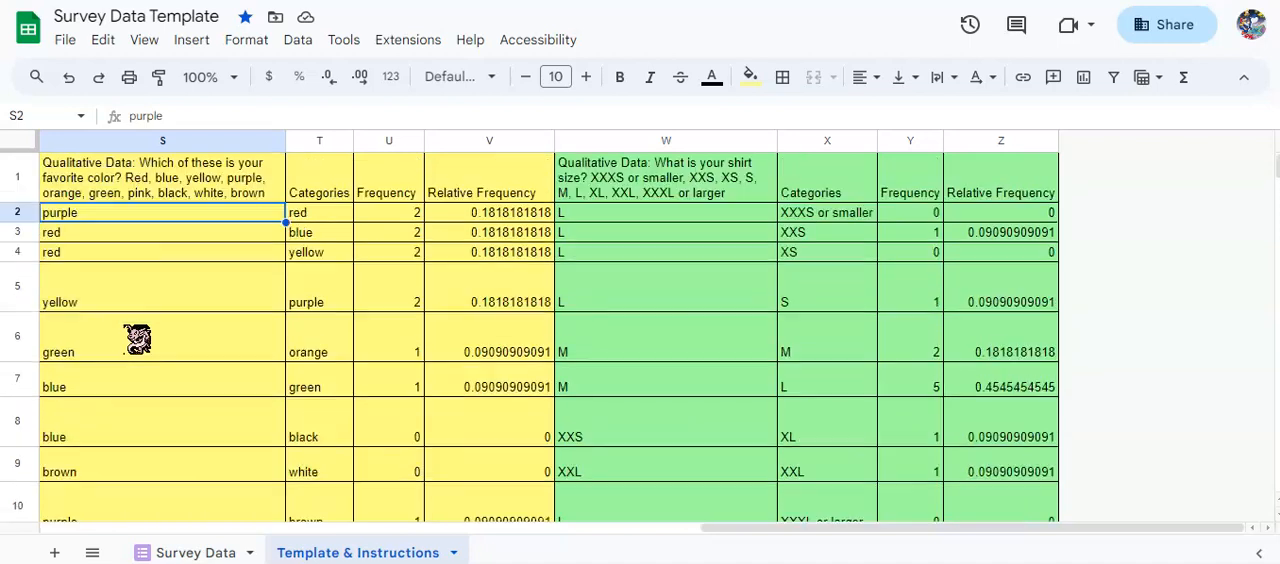
Inspect the red category in T2 and its frequency and relative frequency formulas in U2 and V2.
{"action": "left_click", "coordinate": [325, 215]}
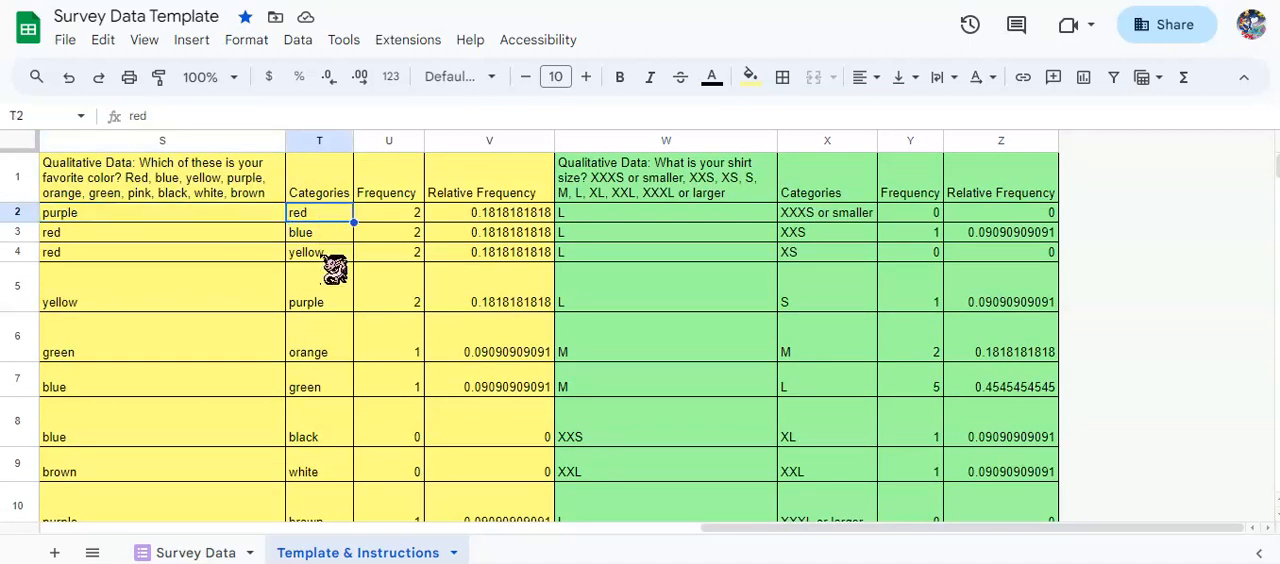
{"action": "left_click", "coordinate": [367, 217]}
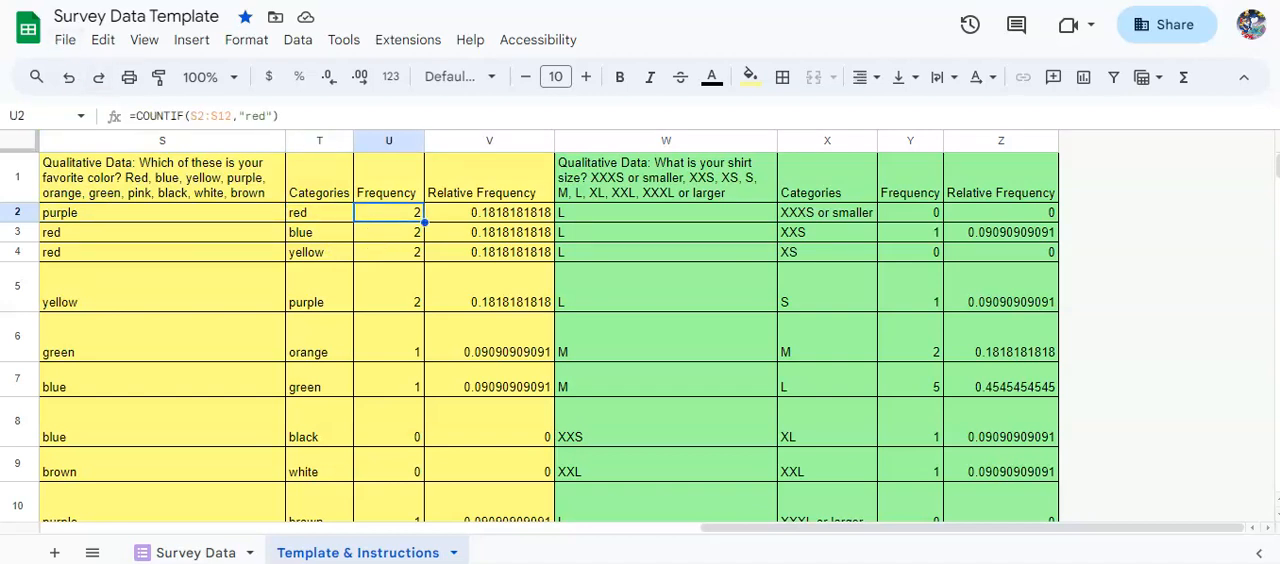
{"action": "left_click", "coordinate": [506, 215]}
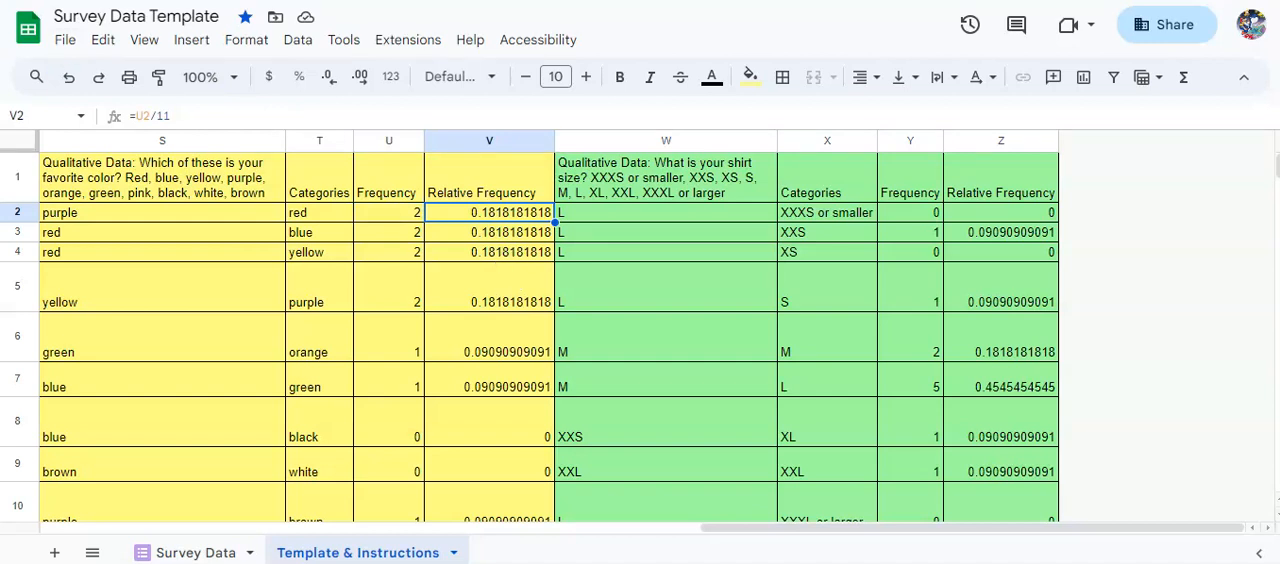
{"action": "key", "text": "Left"}
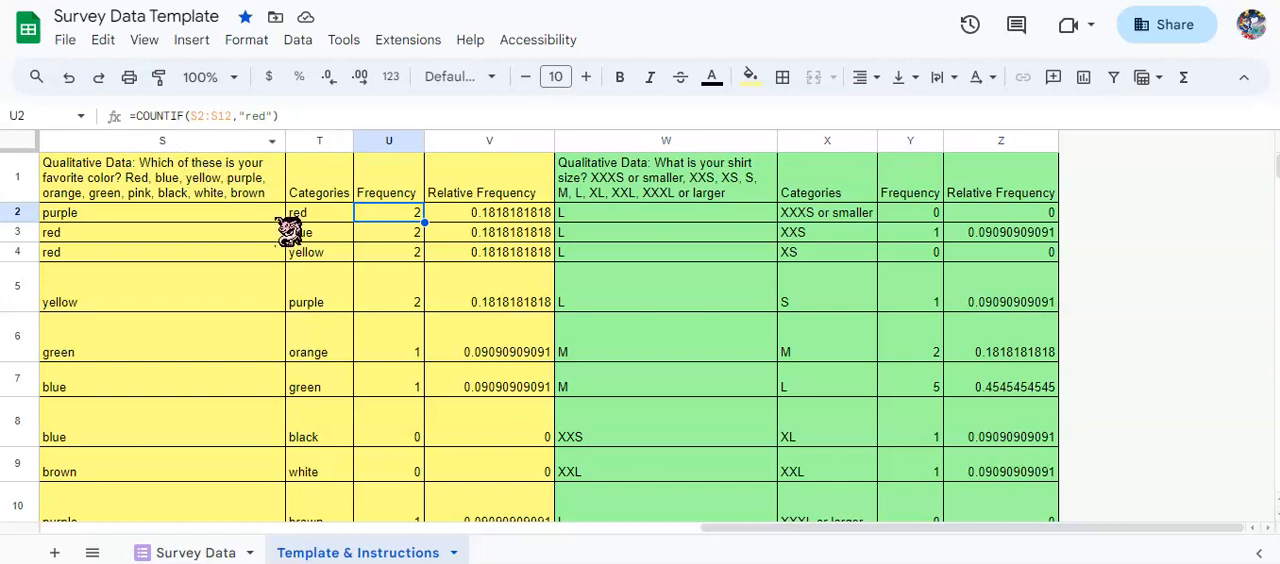
Select the full list of favorite color responses, S2:S12, to see the range to count.
{"action": "left_click", "coordinate": [236, 218]}
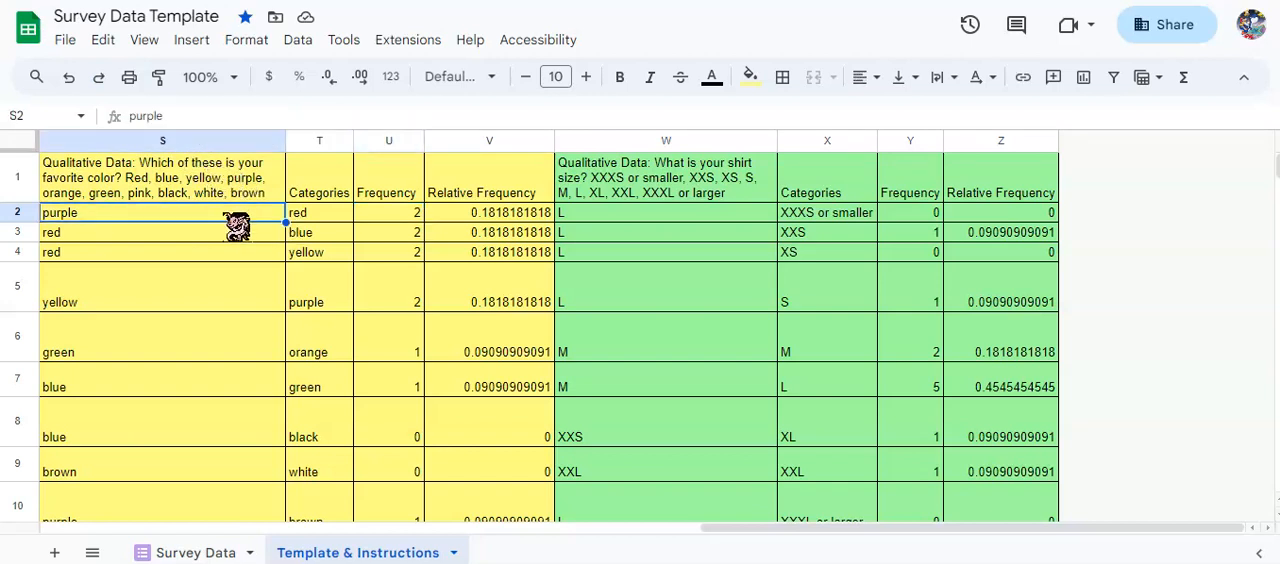
{"action": "scroll", "coordinate": [232, 254], "scroll_direction": "down", "scroll_amount": 6}
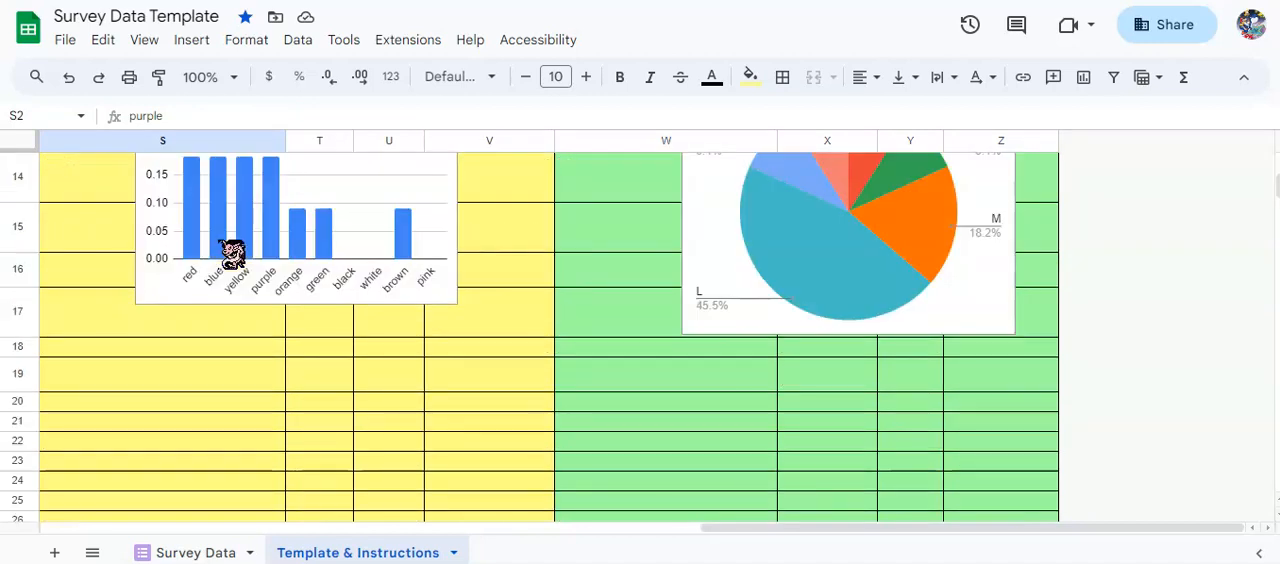
{"action": "scroll", "coordinate": [243, 220], "scroll_direction": "up", "scroll_amount": 3}
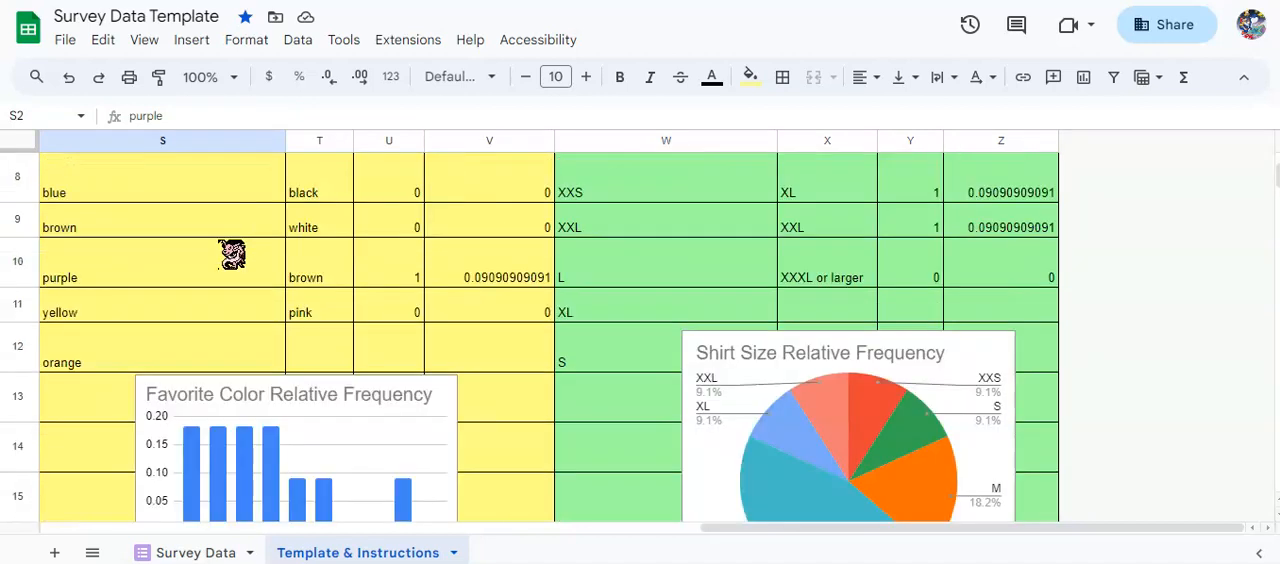
{"action": "left_click", "coordinate": [103, 370], "text": "shift"}
{"action": "scroll", "coordinate": [200, 345], "scroll_direction": "up", "scroll_amount": 5}
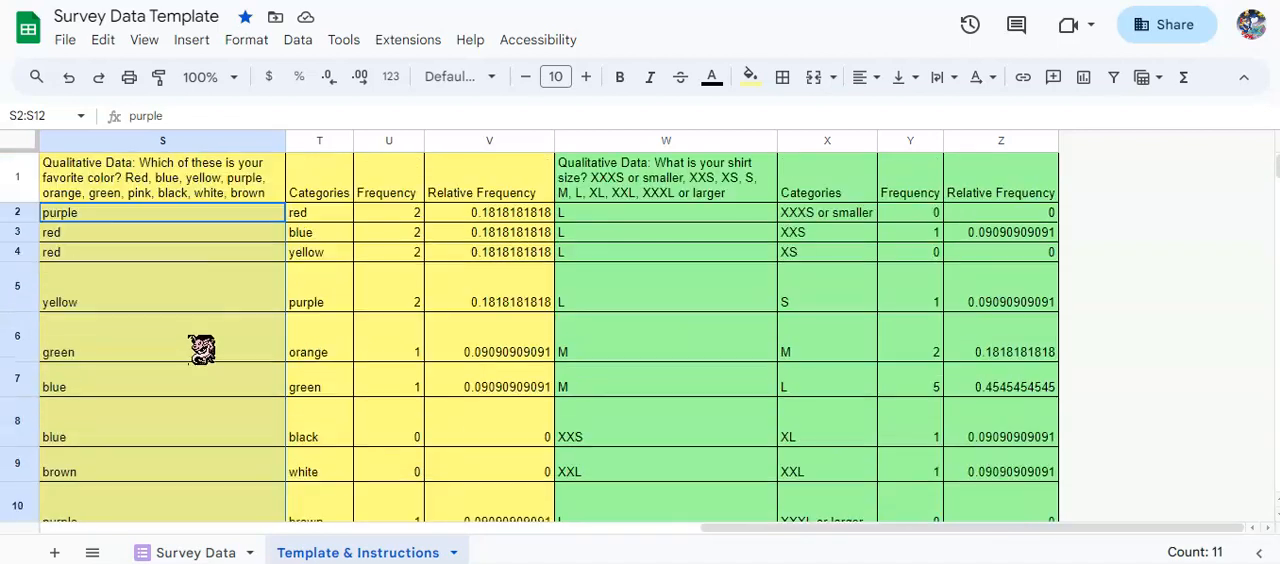
Examine the COUNTIF formula for red in U2 and look through the color categories below it.
{"action": "left_click", "coordinate": [385, 214]}
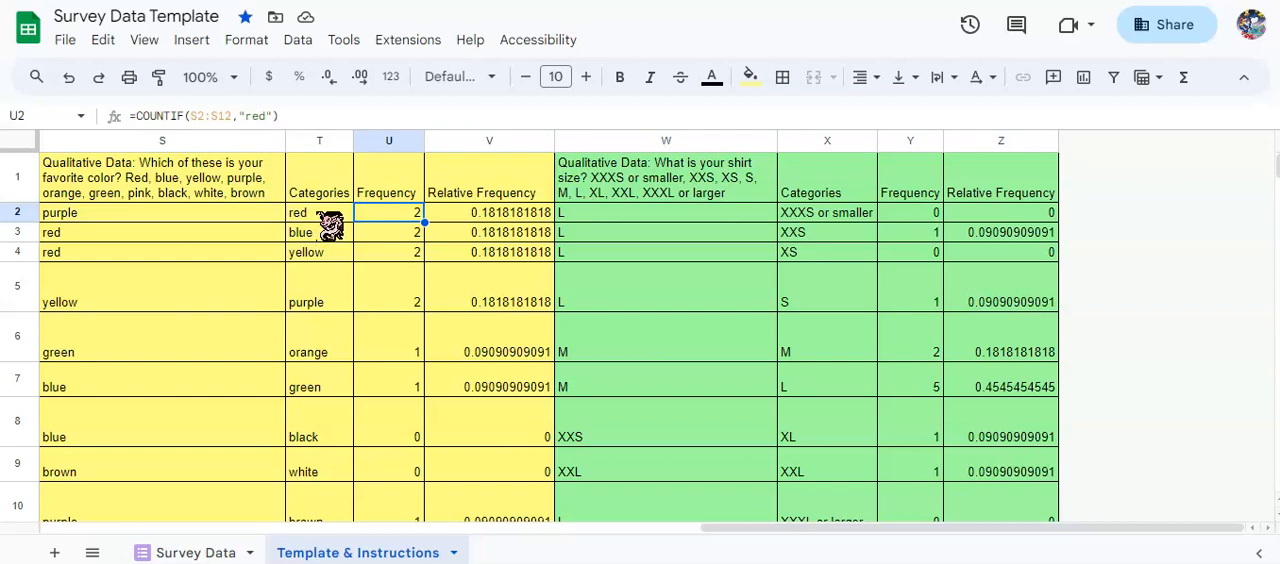
{"action": "type", "text": "\")"}
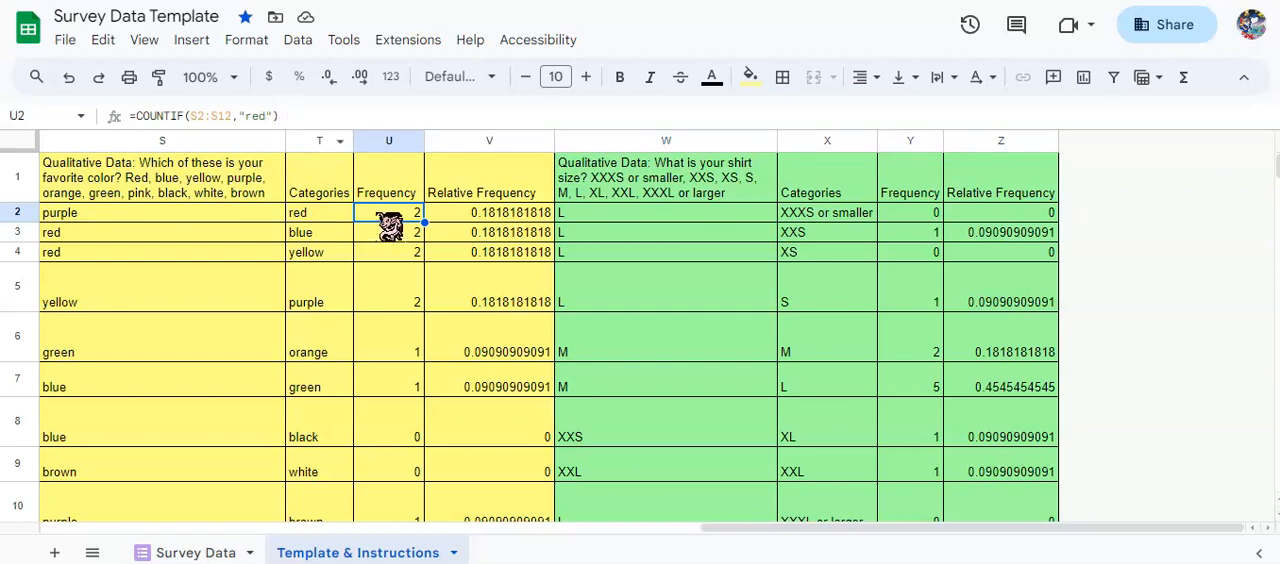
{"action": "scroll", "coordinate": [389, 228], "scroll_direction": "down", "scroll_amount": 3}
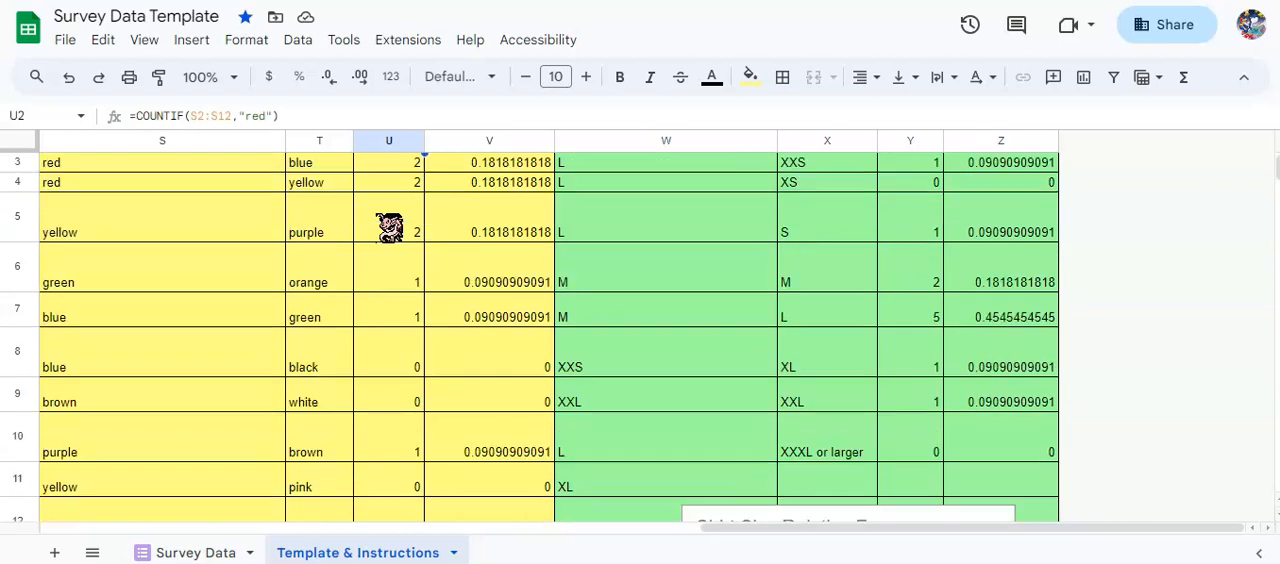
{"action": "left_click", "coordinate": [312, 447]}
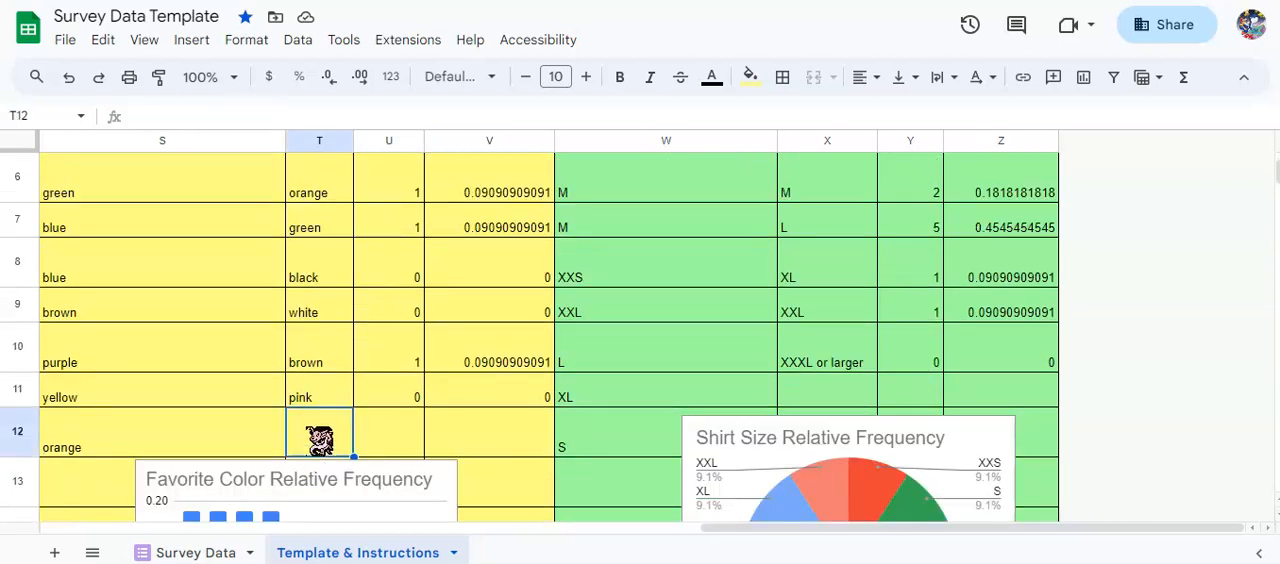
{"action": "scroll", "coordinate": [396, 404], "scroll_direction": "up", "scroll_amount": 2}
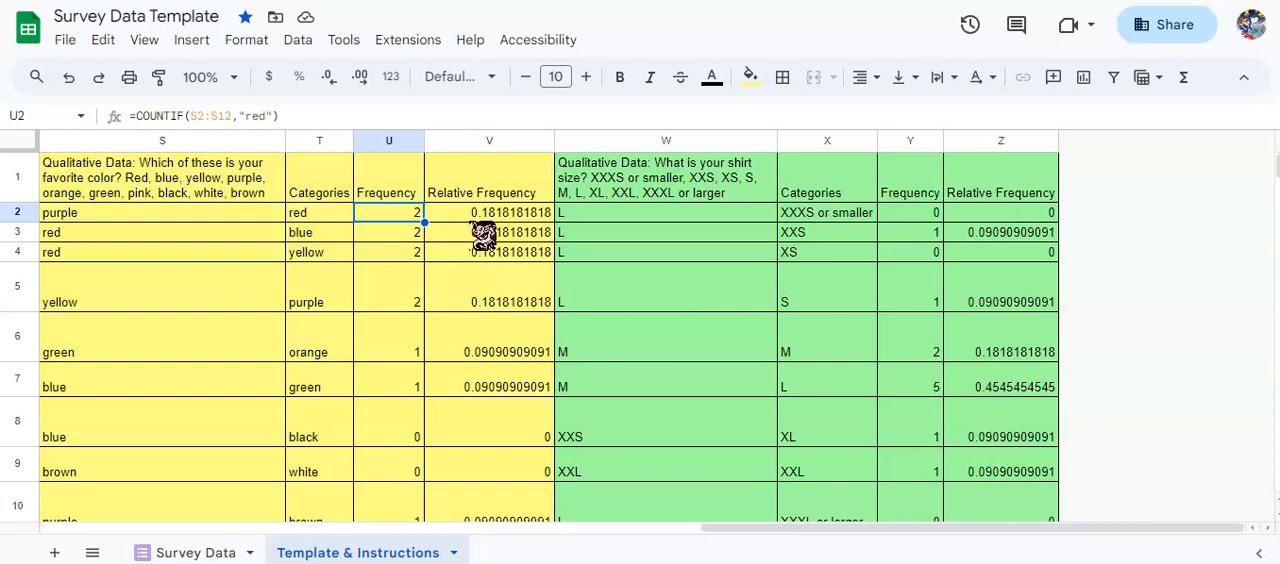
Compare the relative frequency formula in V2 with the frequency in U2, and check the number of color responses.
{"action": "left_click", "coordinate": [476, 214]}
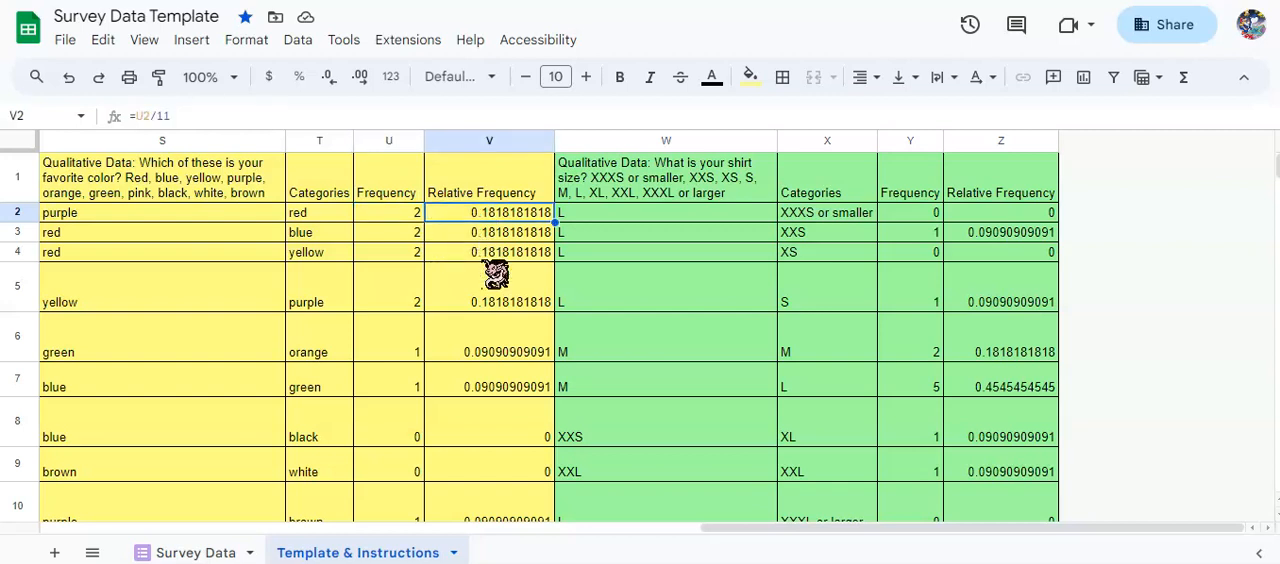
{"action": "left_click", "coordinate": [412, 219]}
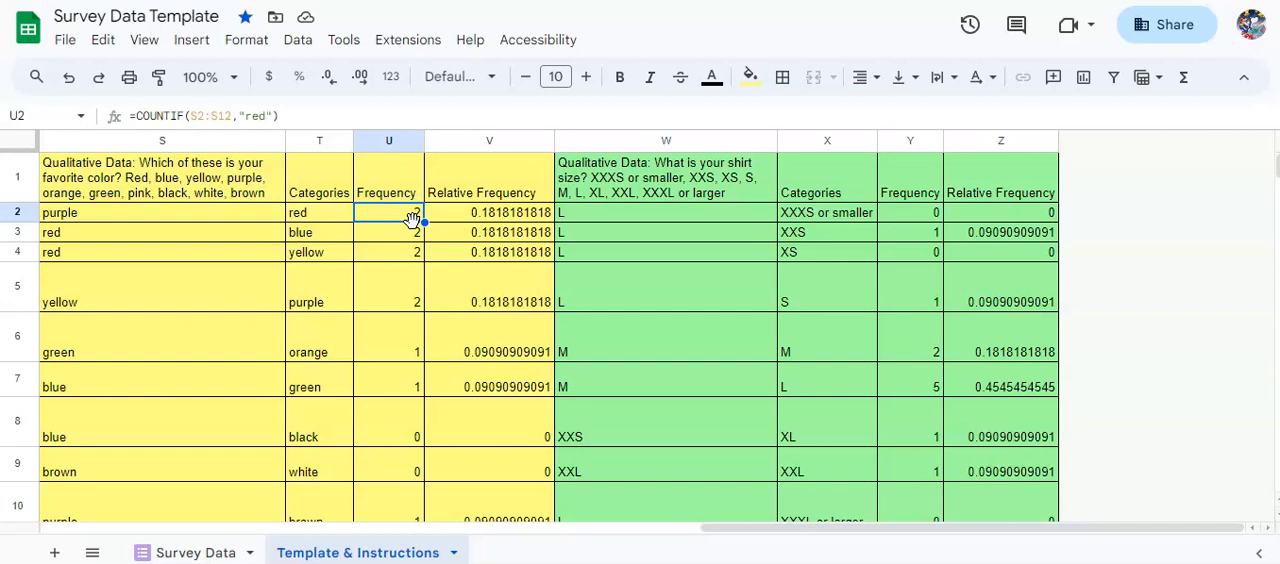
{"action": "left_click", "coordinate": [466, 215]}
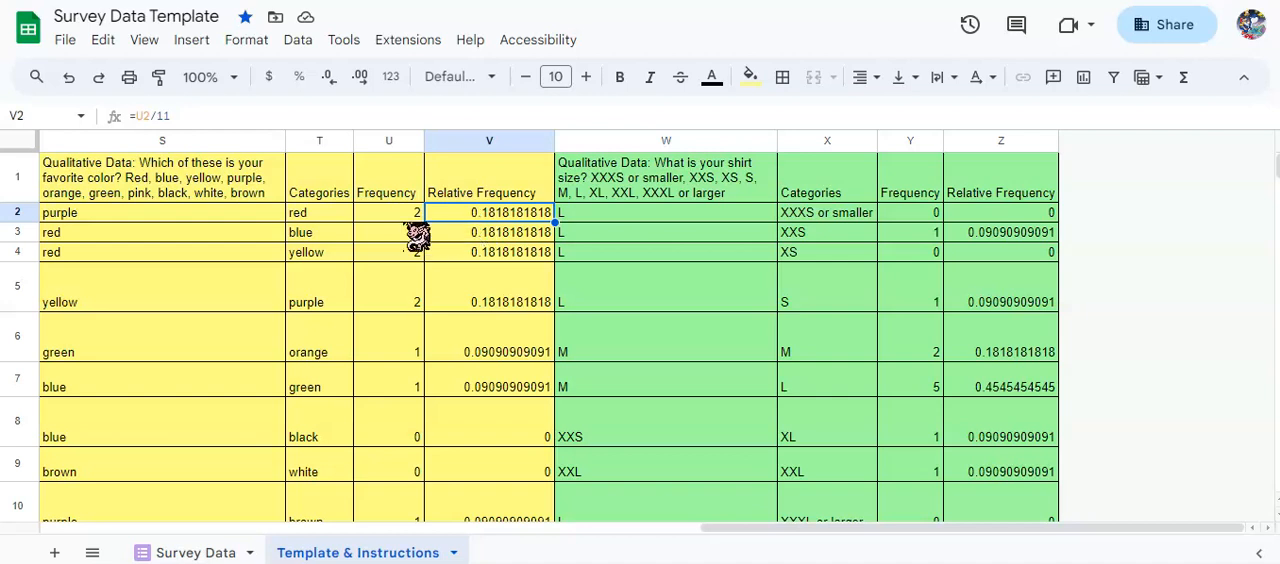
{"action": "scroll", "coordinate": [418, 270], "scroll_direction": "down", "scroll_amount": 1}
{"action": "scroll", "coordinate": [178, 468], "scroll_direction": "down", "scroll_amount": 2}
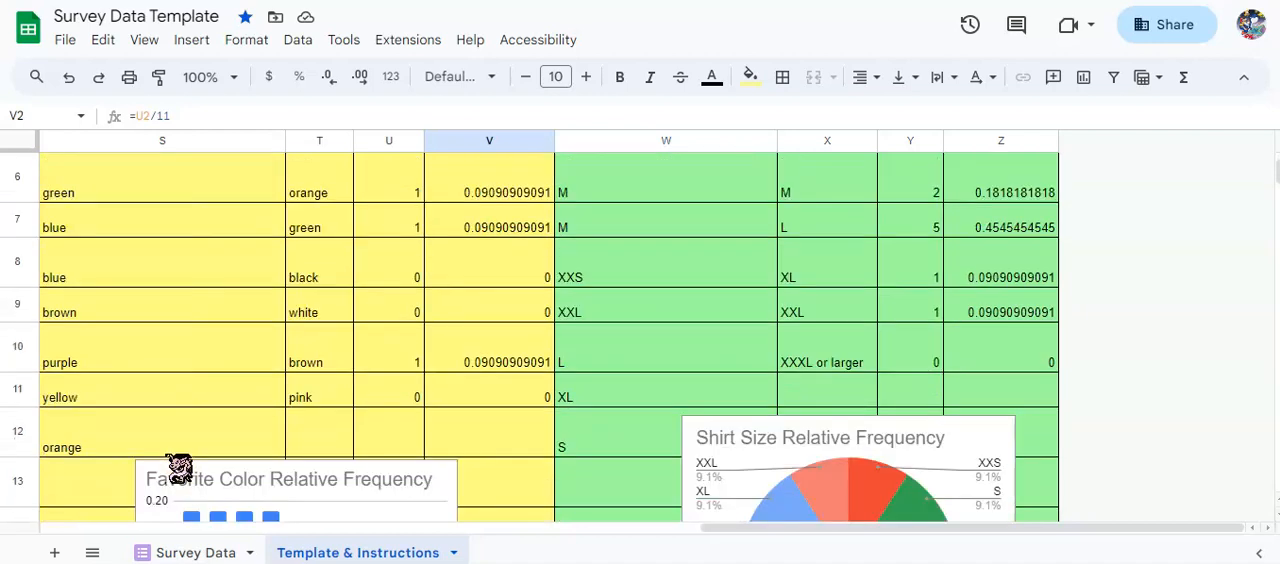
{"action": "scroll", "coordinate": [133, 434], "scroll_direction": "up", "scroll_amount": 3}
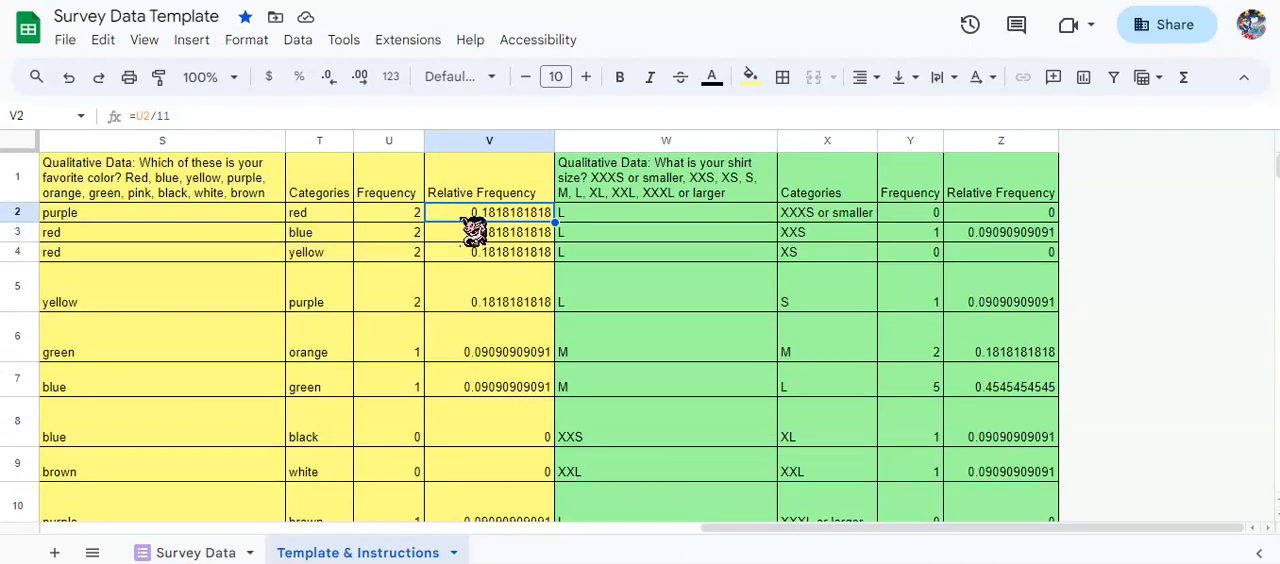
Step through the relative frequency formulas for the color categories from V2 to V8.
{"action": "left_click", "coordinate": [520, 236]}
{"action": "left_click", "coordinate": [509, 254]}
{"action": "left_click", "coordinate": [506, 213]}
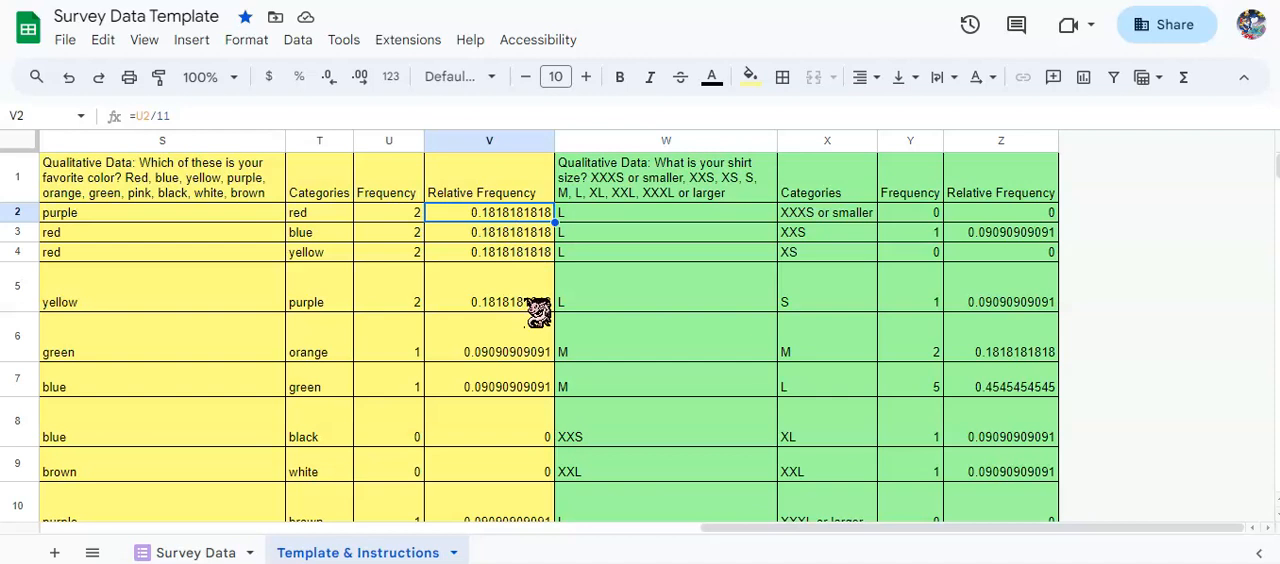
{"action": "key", "text": "Down"}
{"action": "key", "text": "Down"}
{"action": "key", "text": "Down"}
{"action": "key", "text": "Down"}
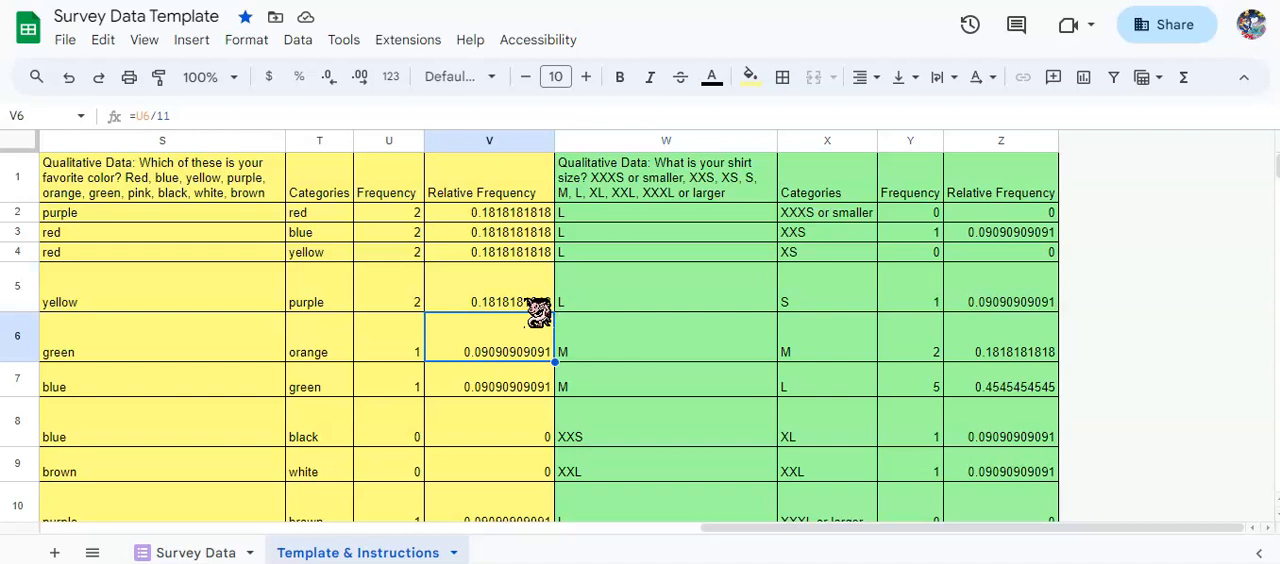
{"action": "key", "text": "Down"}
{"action": "key", "text": "Down"}
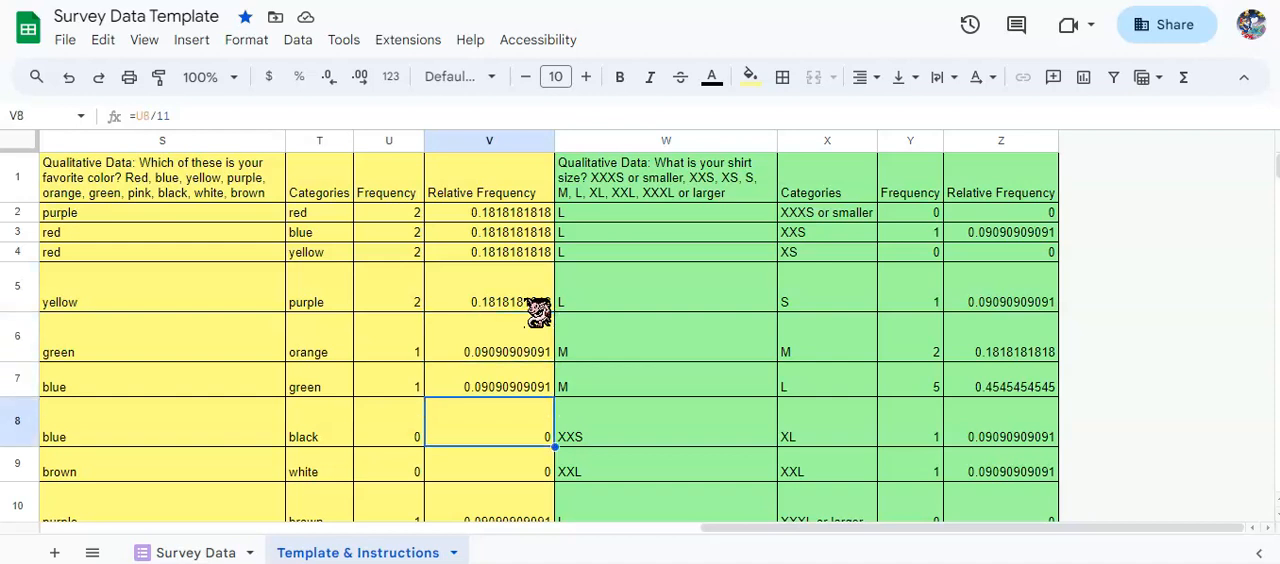
Check the relative frequency formula for white in V9 and look over the remaining color categories.
{"action": "scroll", "coordinate": [538, 312], "scroll_direction": "down", "scroll_amount": 1}
{"action": "left_click", "coordinate": [500, 402]}
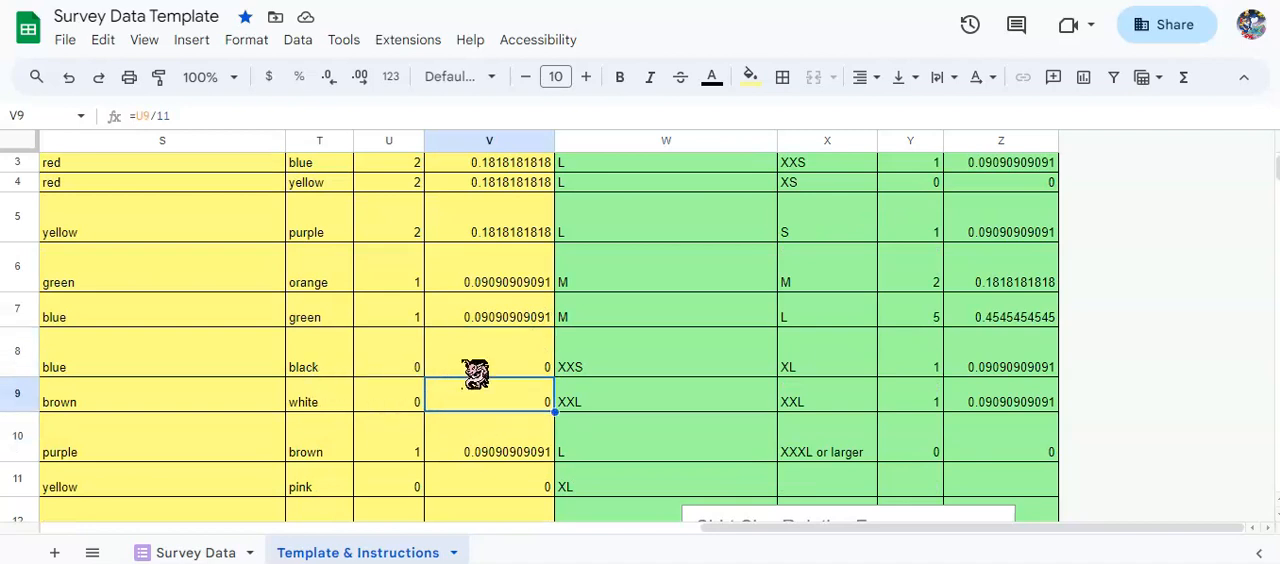
{"action": "scroll", "coordinate": [489, 364], "scroll_direction": "up", "scroll_amount": 1}
{"action": "scroll", "coordinate": [490, 362], "scroll_direction": "down", "scroll_amount": 2}
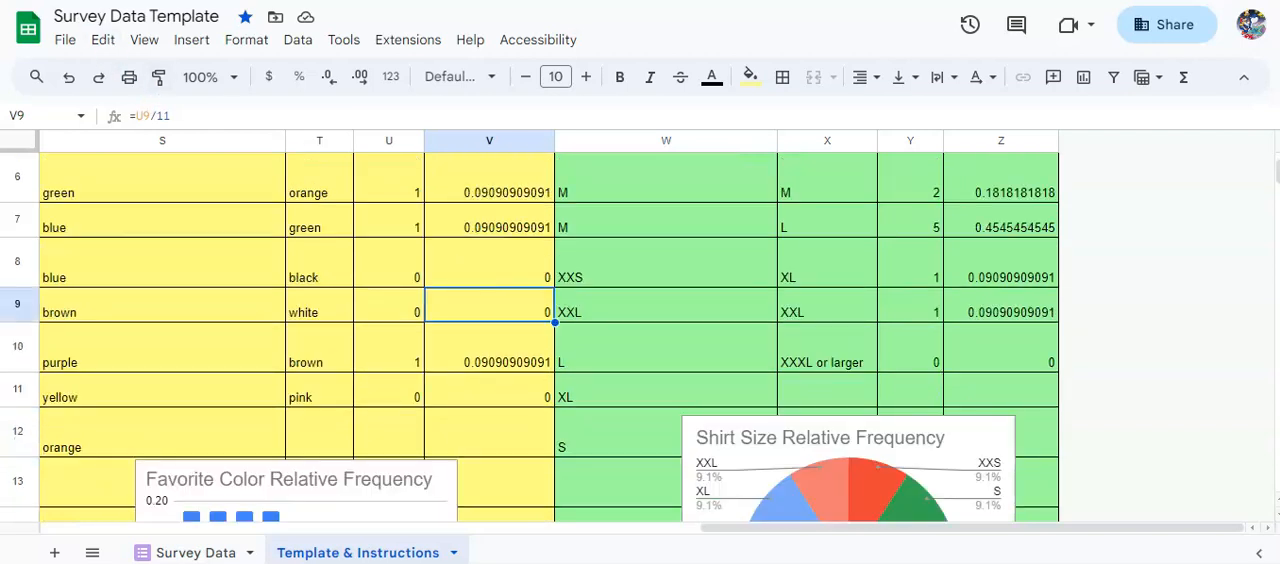
{"action": "scroll", "coordinate": [370, 300], "scroll_direction": "up", "scroll_amount": 3}
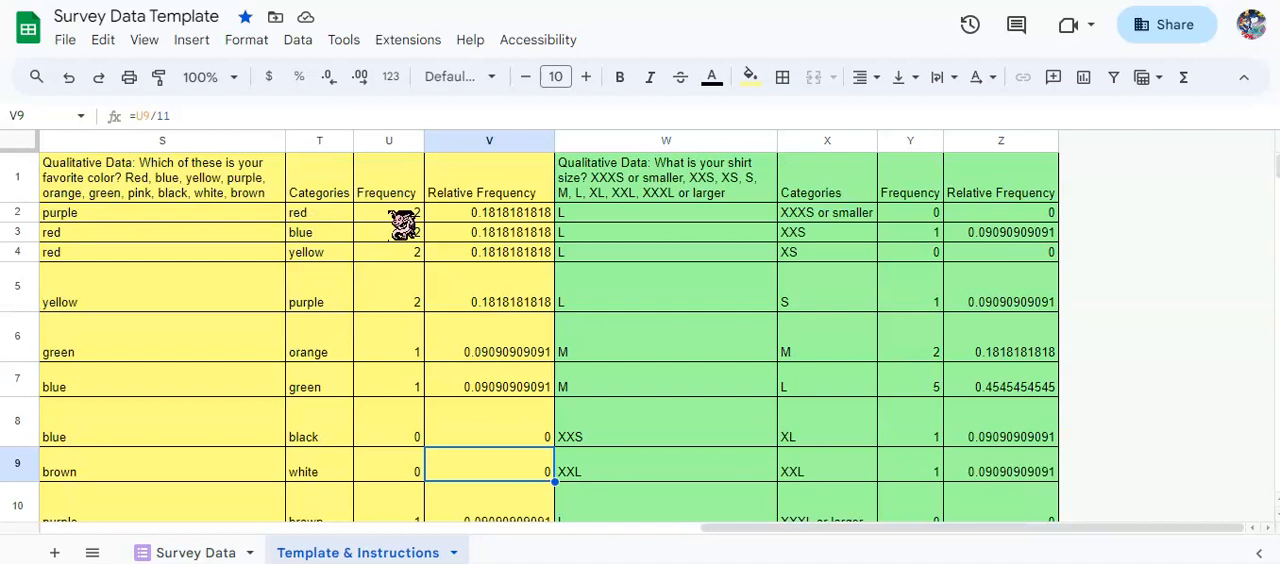
Open the Favorite Color Relative Frequency chart for editing, look through the available chart types and choose Column chart.
{"action": "scroll", "coordinate": [468, 222], "scroll_direction": "down", "scroll_amount": 5}
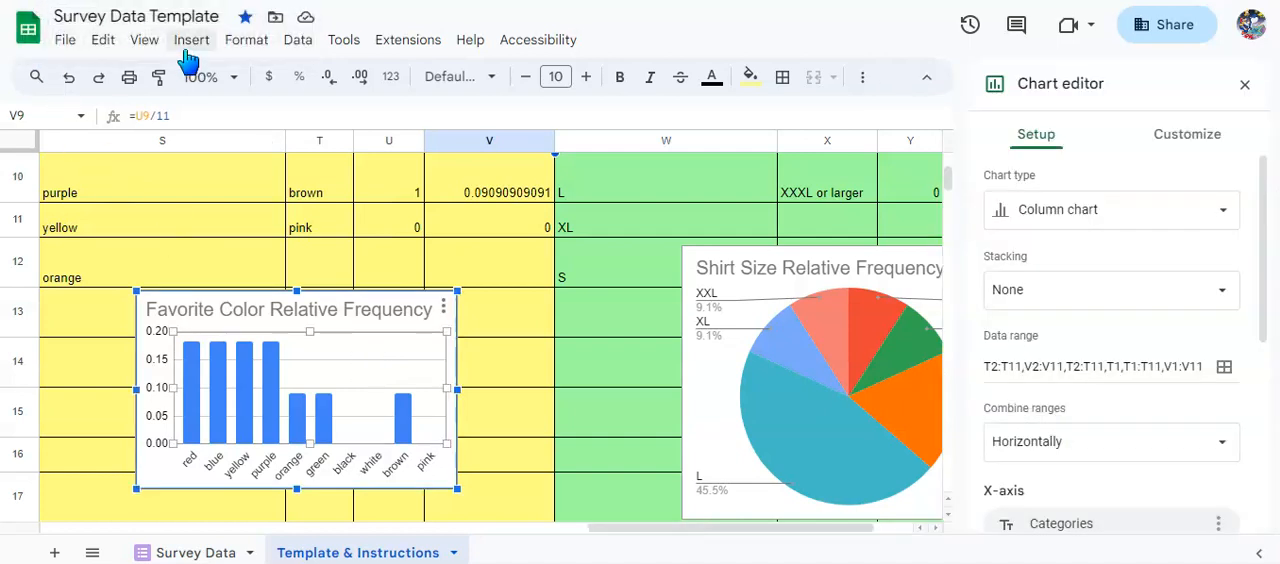
{"action": "left_click", "coordinate": [190, 45]}
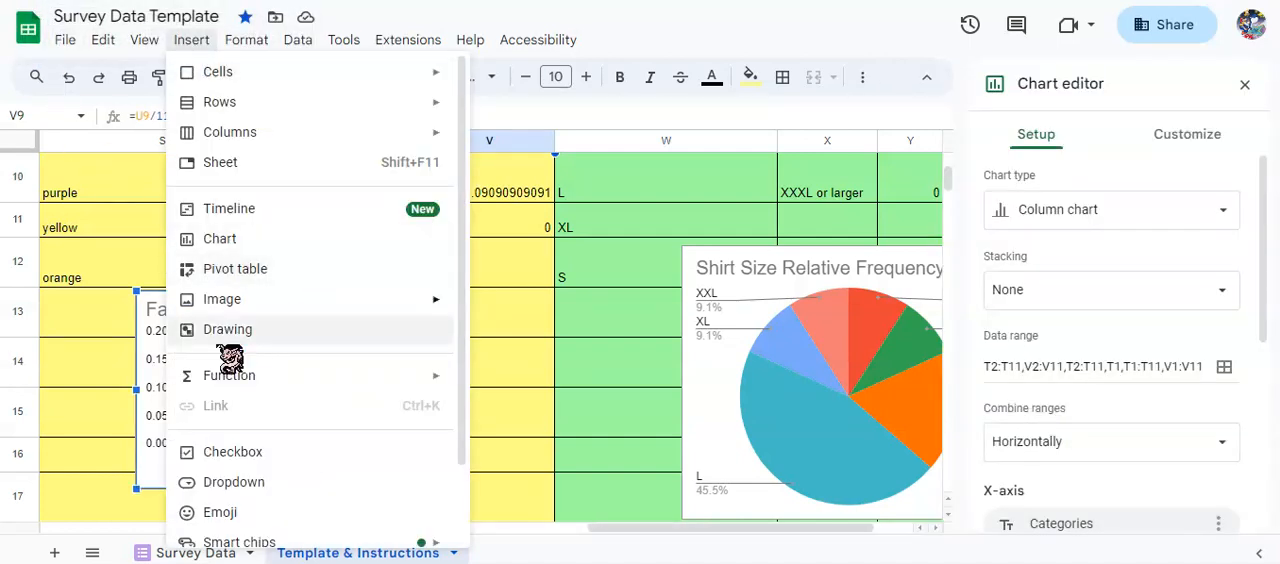
{"action": "left_click", "coordinate": [155, 332]}
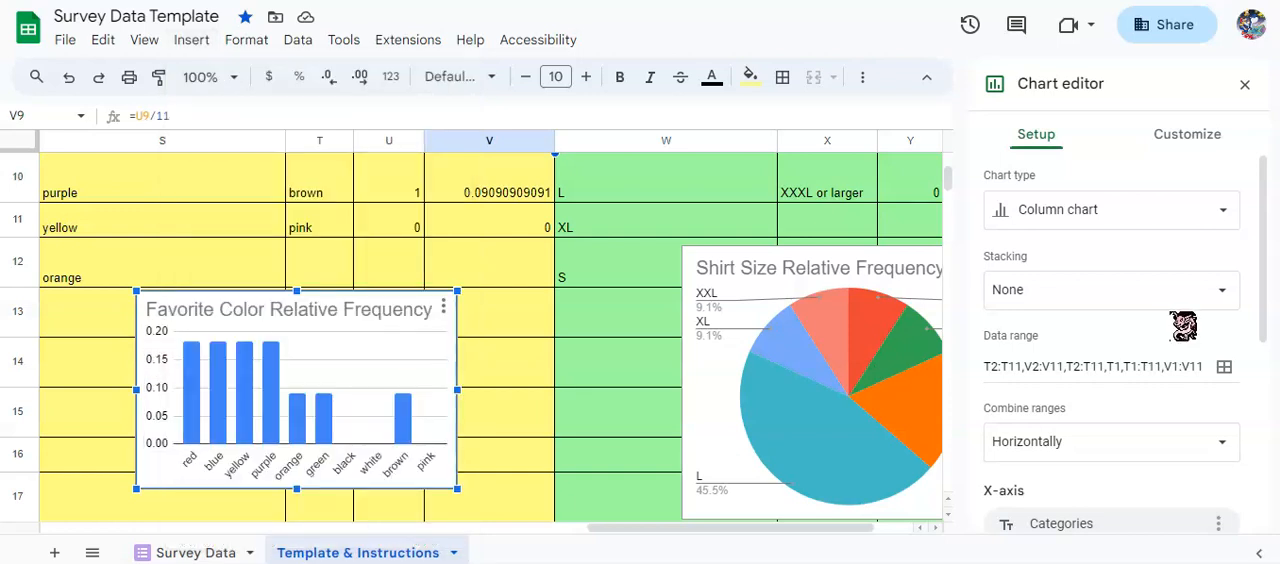
{"action": "left_click", "coordinate": [1133, 222]}
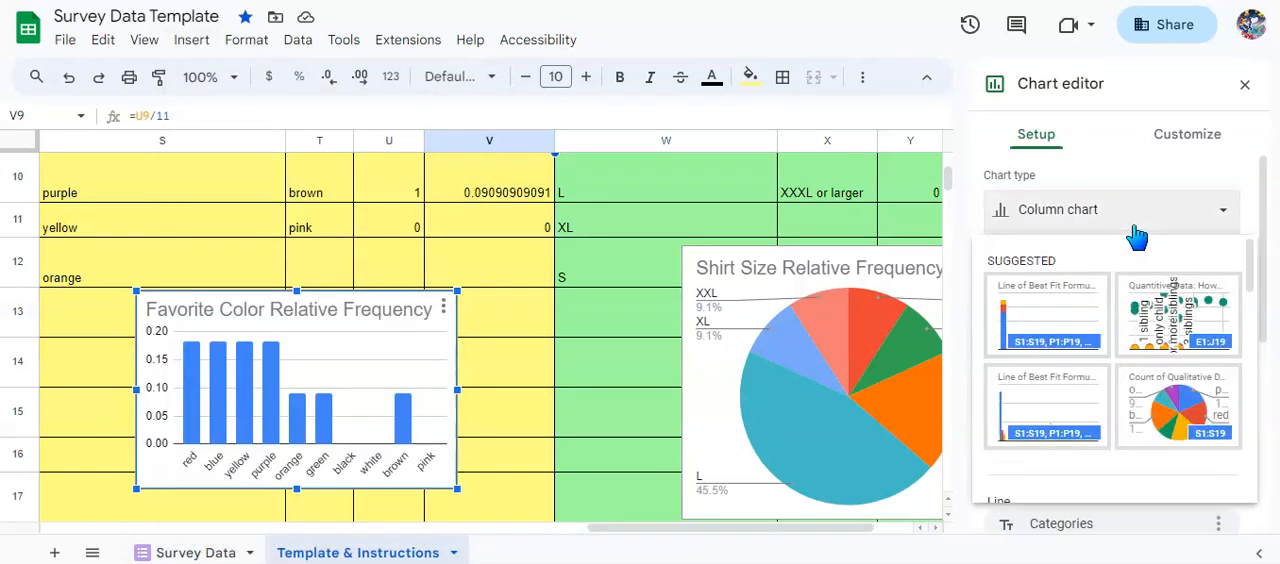
{"action": "scroll", "coordinate": [1175, 340], "scroll_direction": "down", "scroll_amount": 5}
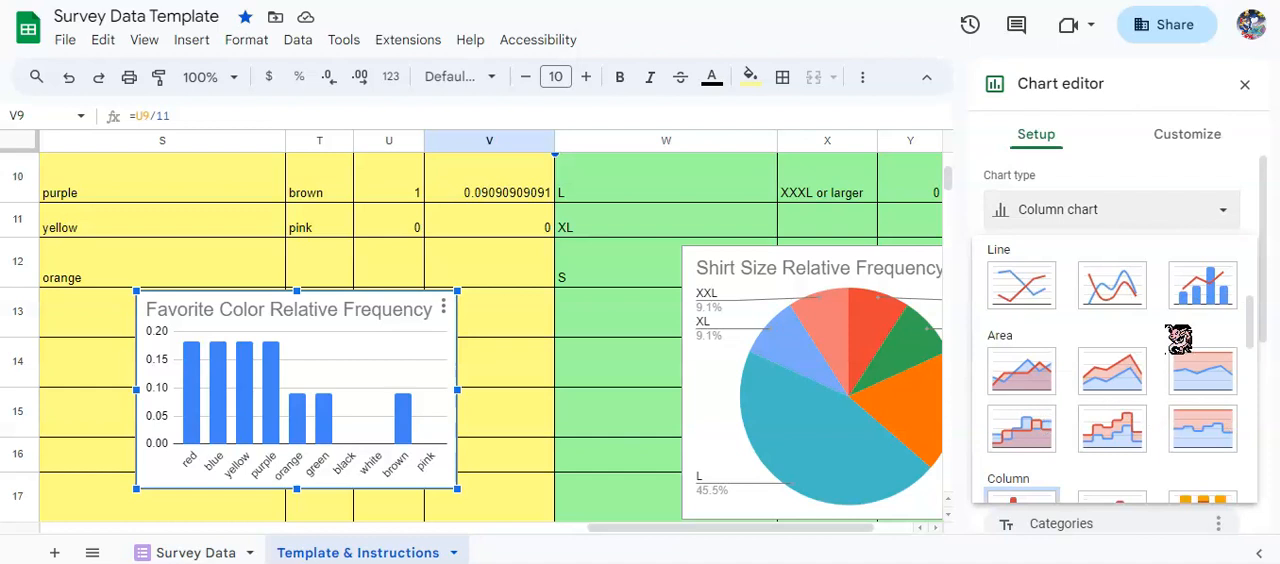
{"action": "scroll", "coordinate": [1190, 293], "scroll_direction": "up", "scroll_amount": 3}
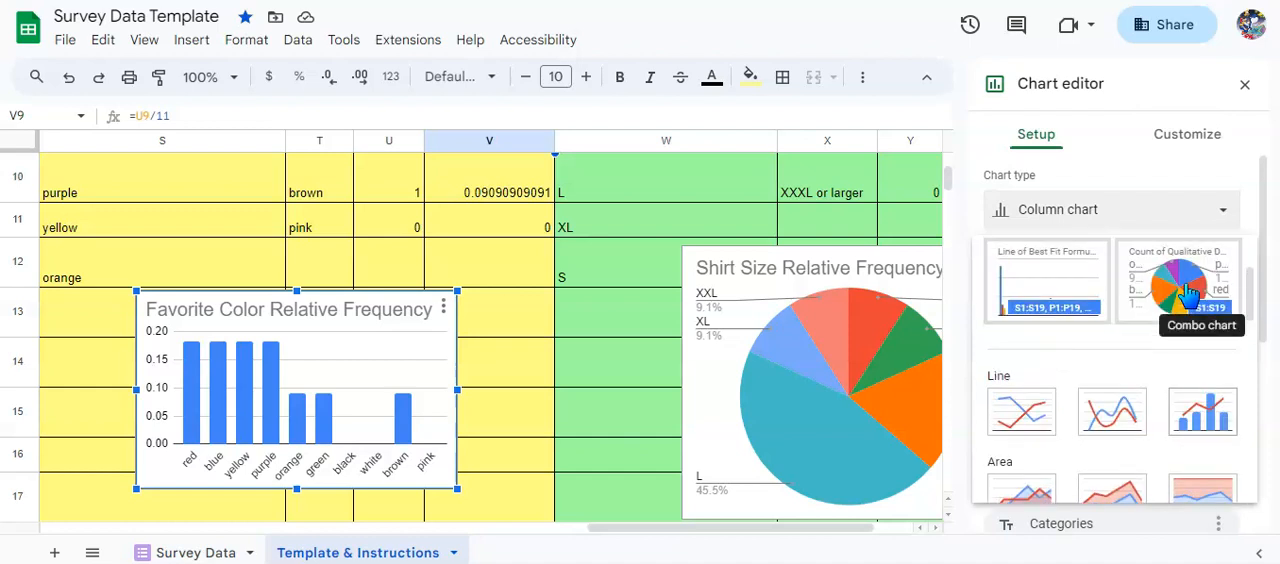
{"action": "key", "text": "Escape"}
{"action": "left_click", "coordinate": [1070, 216]}
{"action": "scroll", "coordinate": [1084, 397], "scroll_direction": "down", "scroll_amount": 4}
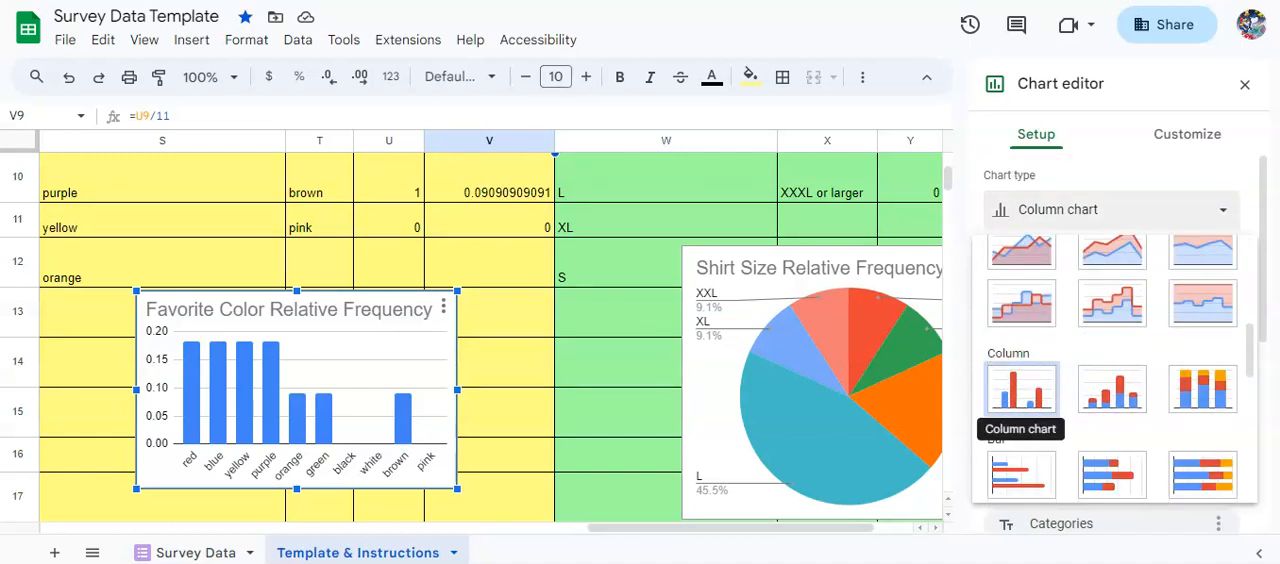
{"action": "left_click", "coordinate": [1025, 395]}
{"action": "scroll", "coordinate": [1150, 350], "scroll_direction": "up", "scroll_amount": 2}
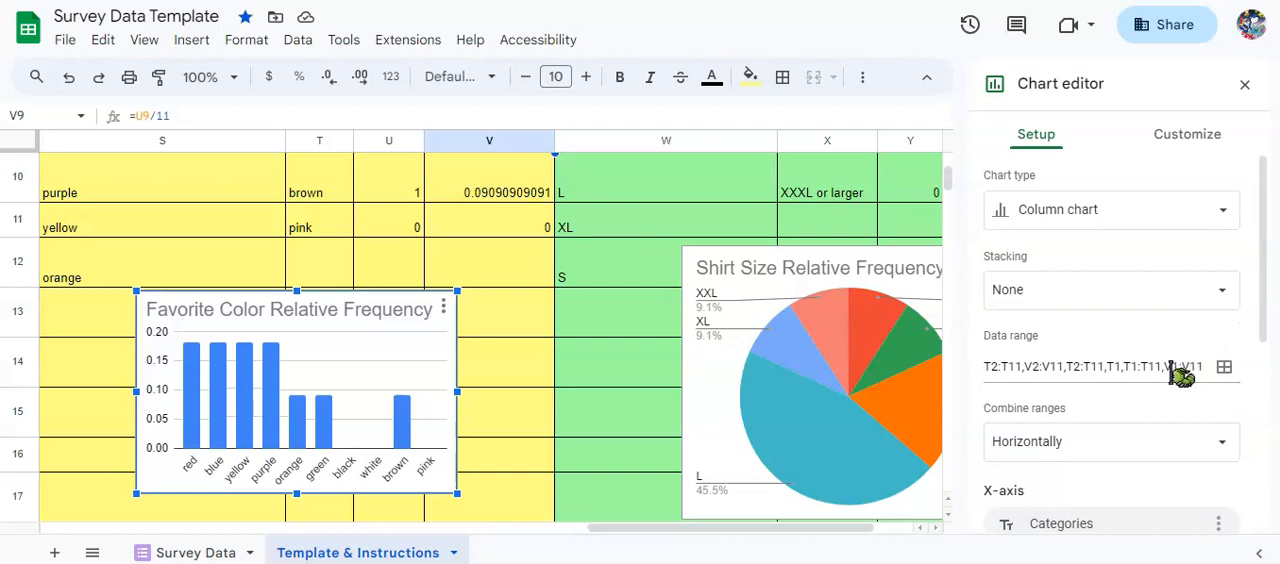
Examine the chart's data range, X-axis and series settings, comparing them with the color Categories and Relative Frequency columns T and V.
{"action": "scroll", "coordinate": [1172, 378], "scroll_direction": "down", "scroll_amount": 1}
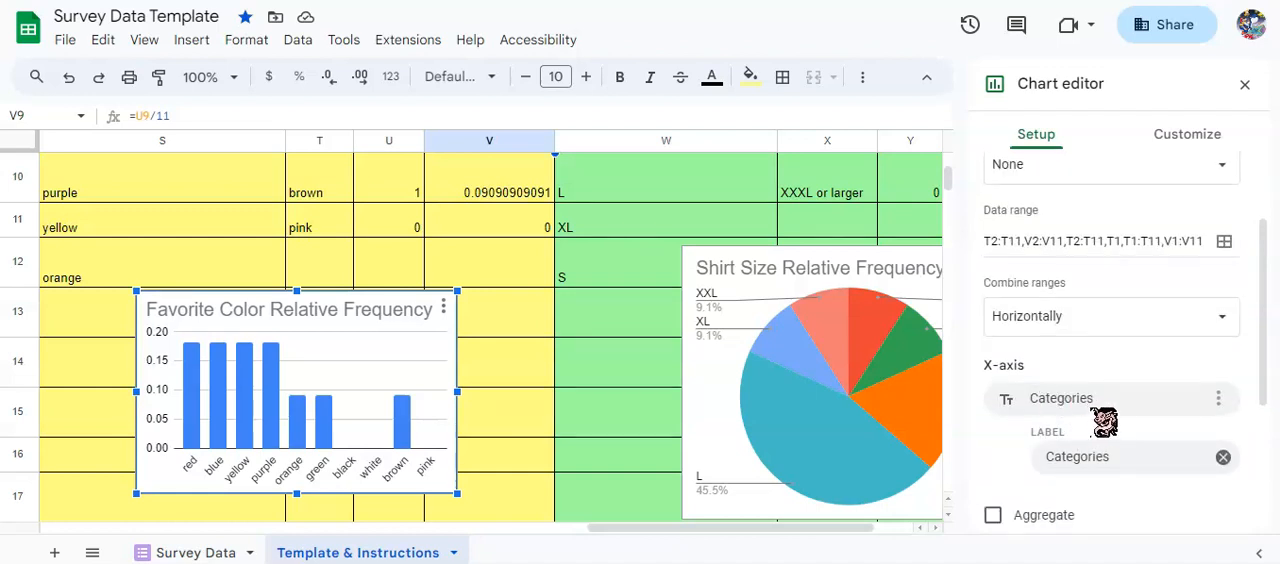
{"action": "scroll", "coordinate": [1118, 418], "scroll_direction": "down", "scroll_amount": 1}
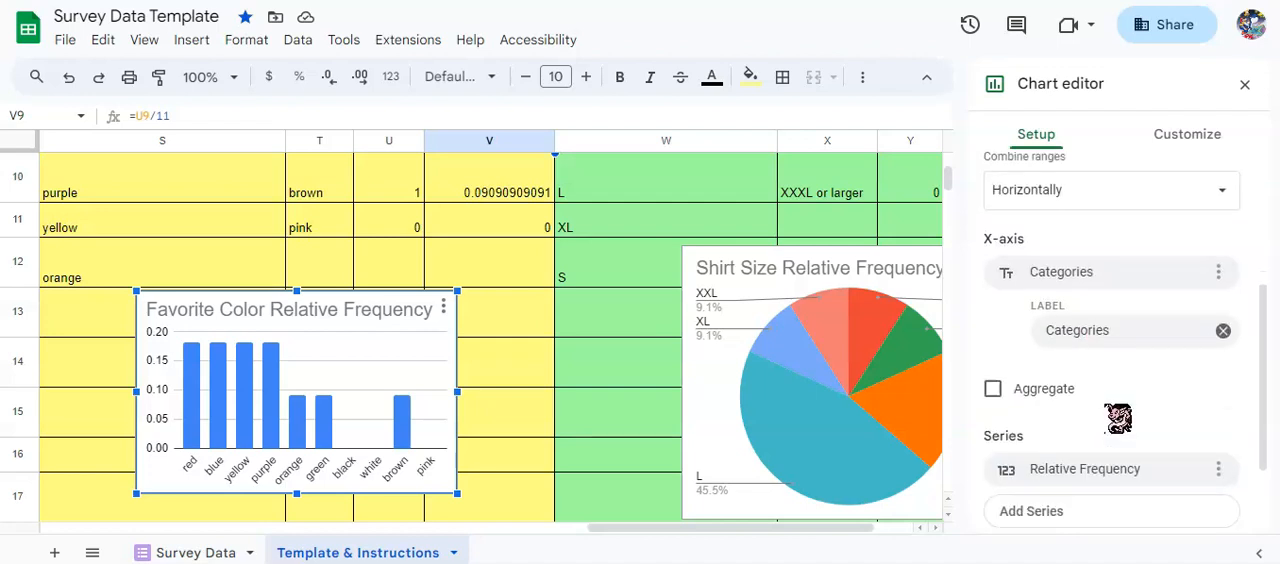
{"action": "scroll", "coordinate": [1118, 418], "scroll_direction": "down", "scroll_amount": 1}
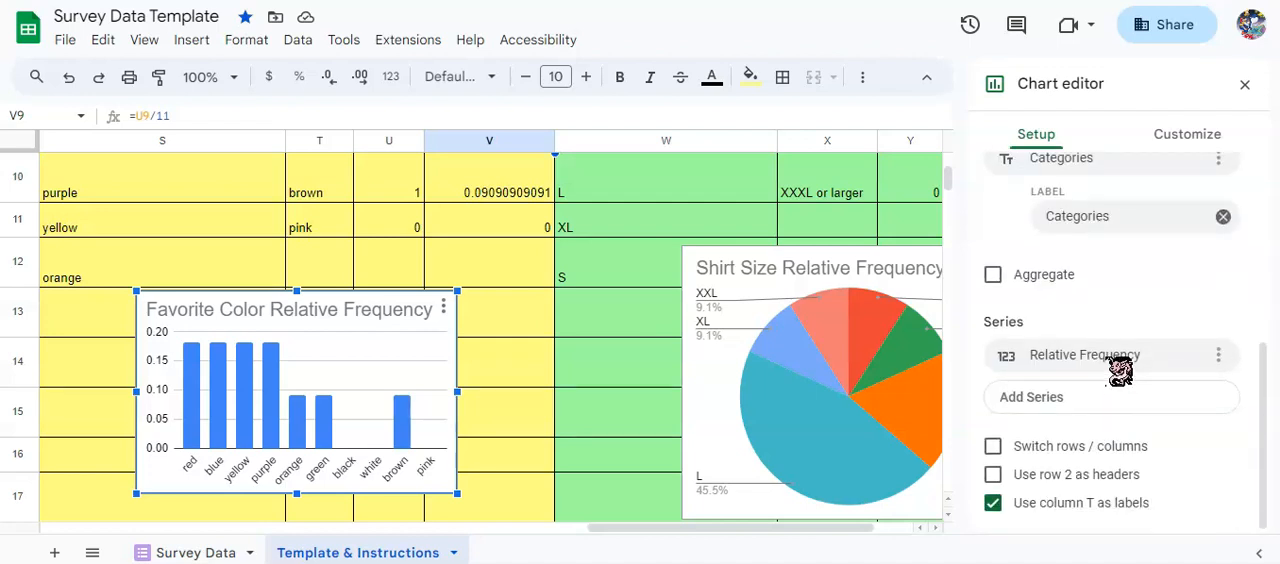
{"action": "scroll", "coordinate": [423, 257], "scroll_direction": "up", "scroll_amount": 5}
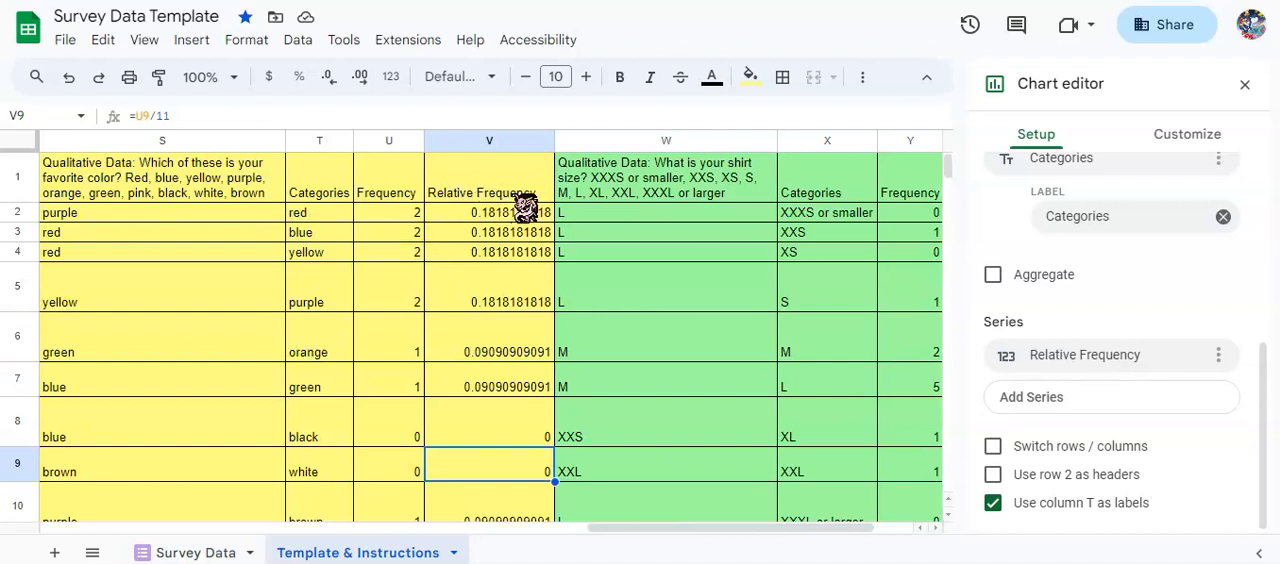
{"action": "left_click", "coordinate": [312, 141]}
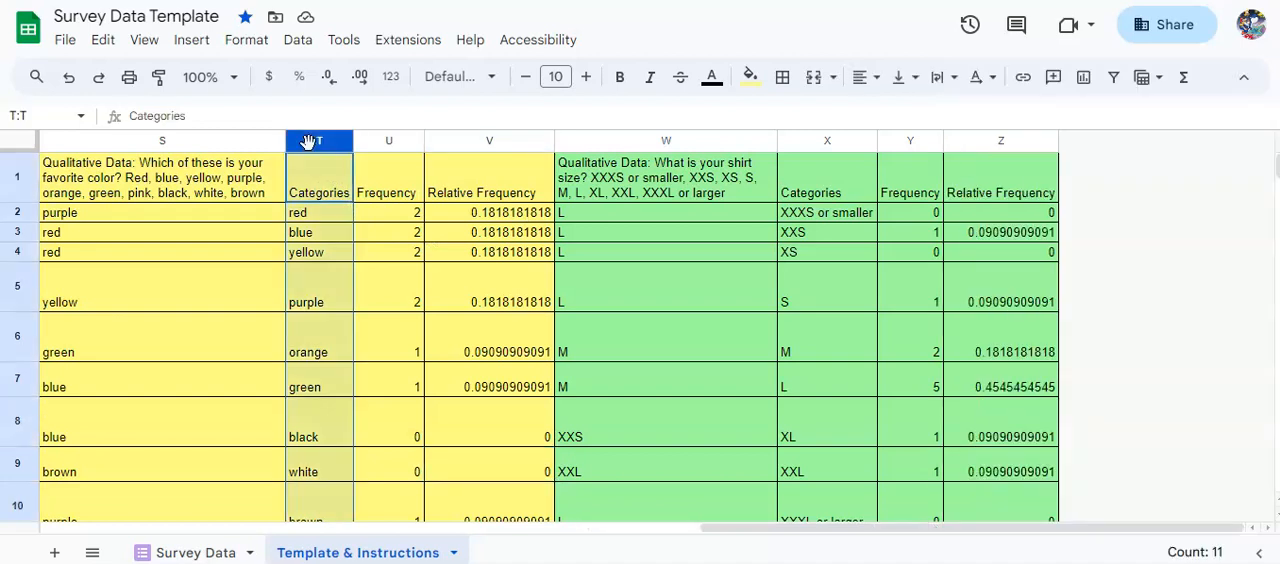
{"action": "left_click", "coordinate": [495, 145]}
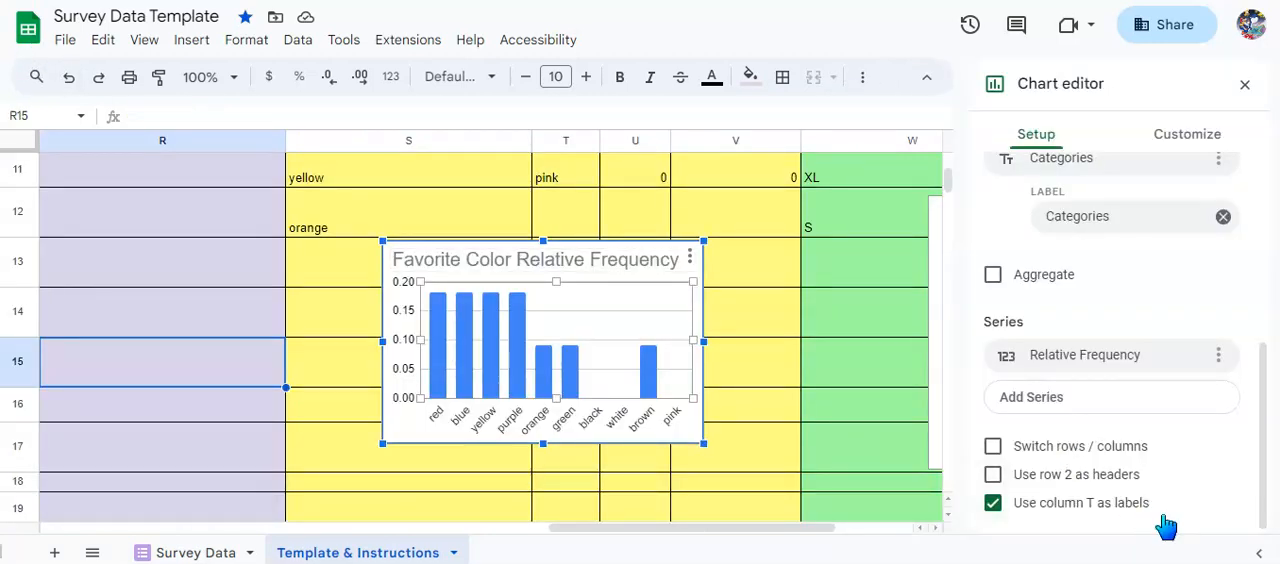
{"action": "scroll", "coordinate": [806, 344], "scroll_direction": "up", "scroll_amount": 5}
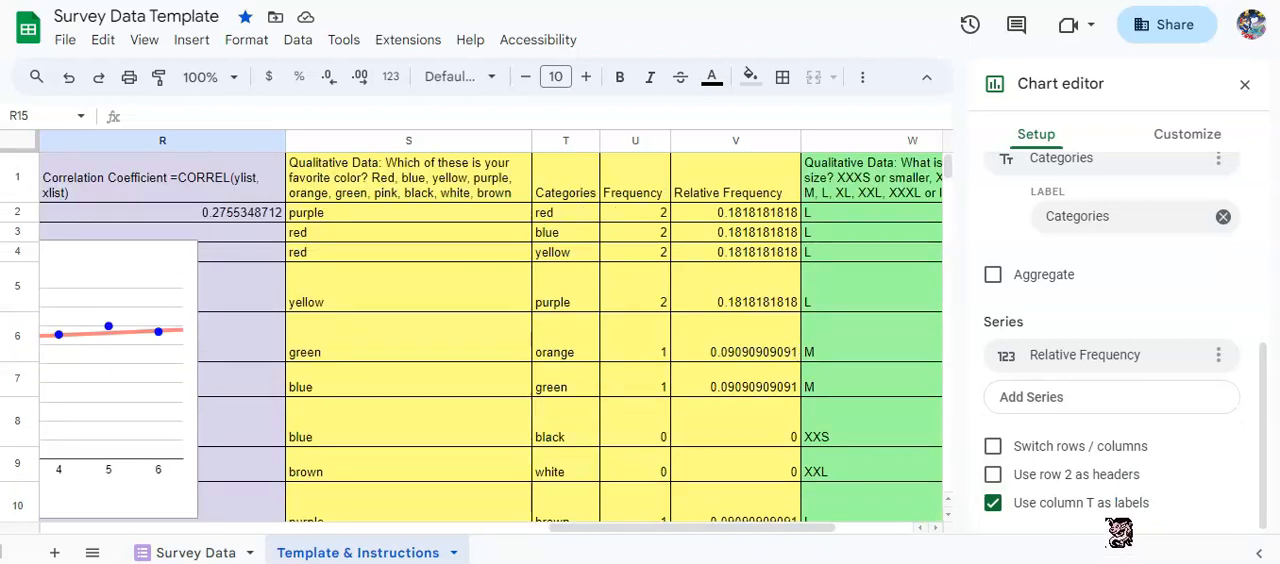
Title the favorite color chart's vertical axis Relative Frequency and its horizontal axis Color.
{"action": "scroll", "coordinate": [700, 391], "scroll_direction": "down", "scroll_amount": 5}
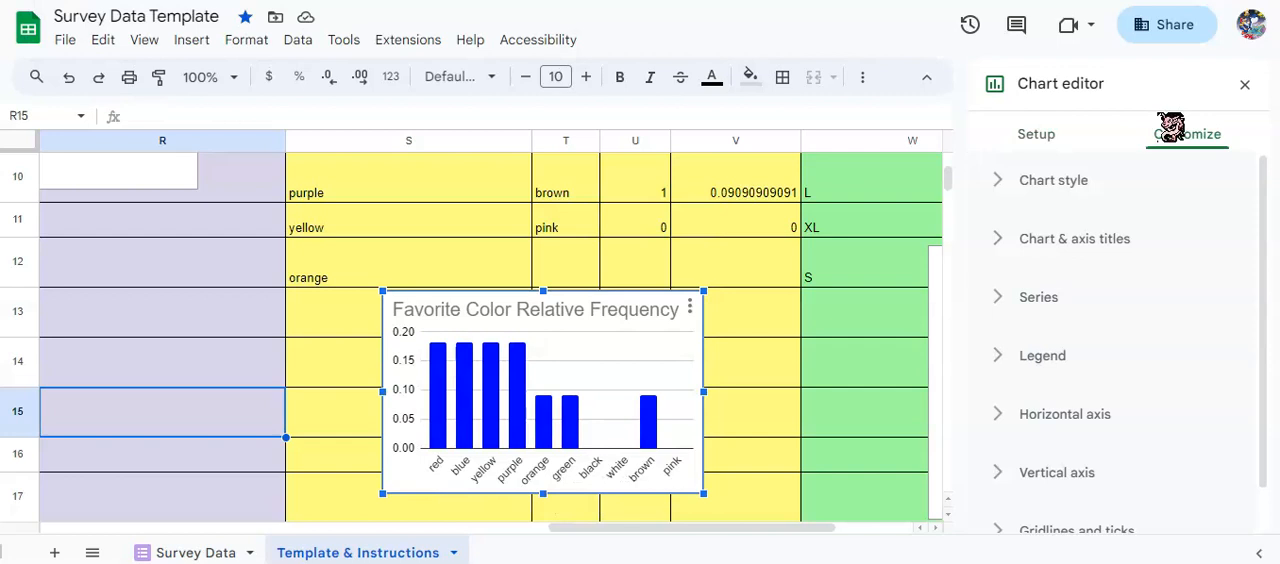
{"action": "left_click", "coordinate": [1104, 244]}
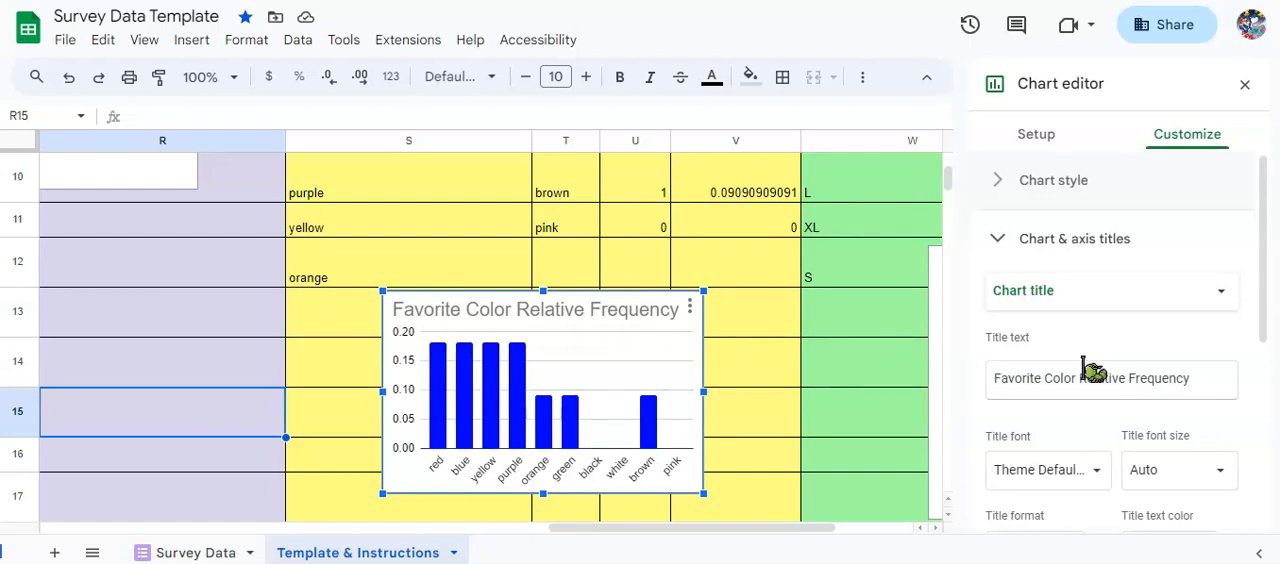
{"action": "left_click", "coordinate": [1143, 298]}
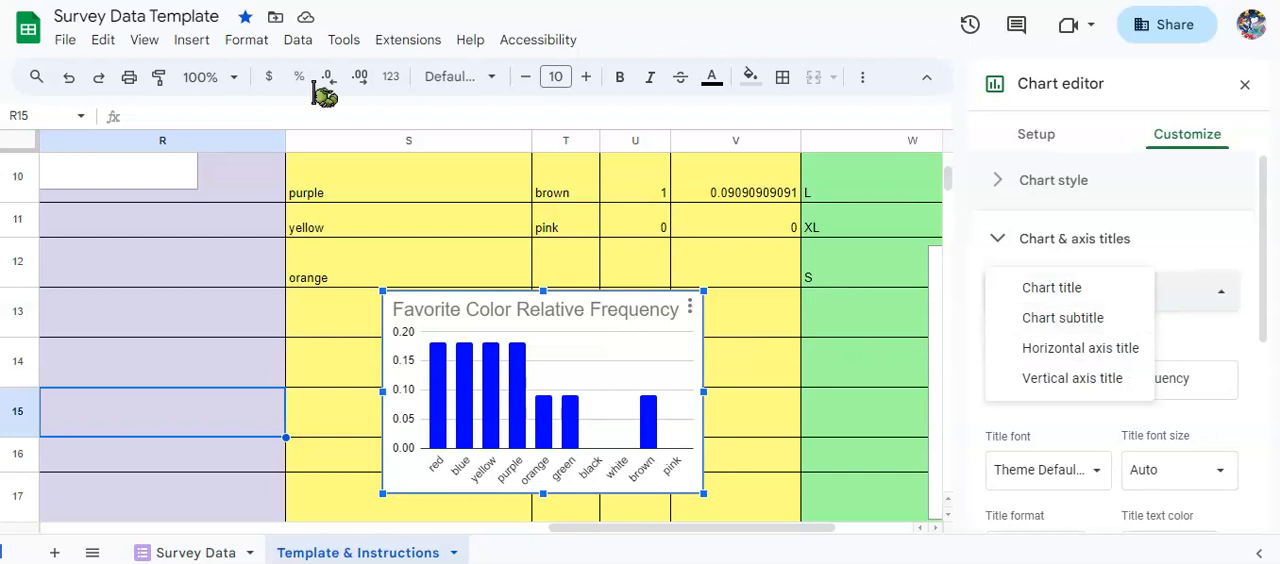
{"action": "left_click", "coordinate": [1072, 378]}
{"action": "left_click", "coordinate": [1066, 300]}
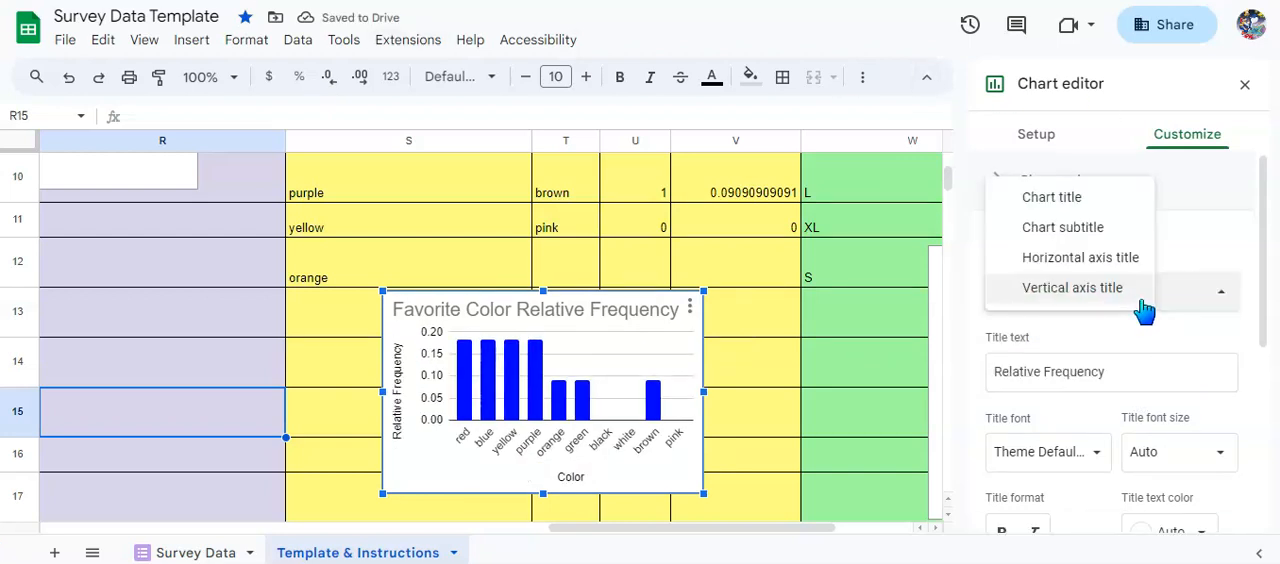
{"action": "left_click", "coordinate": [1110, 288]}
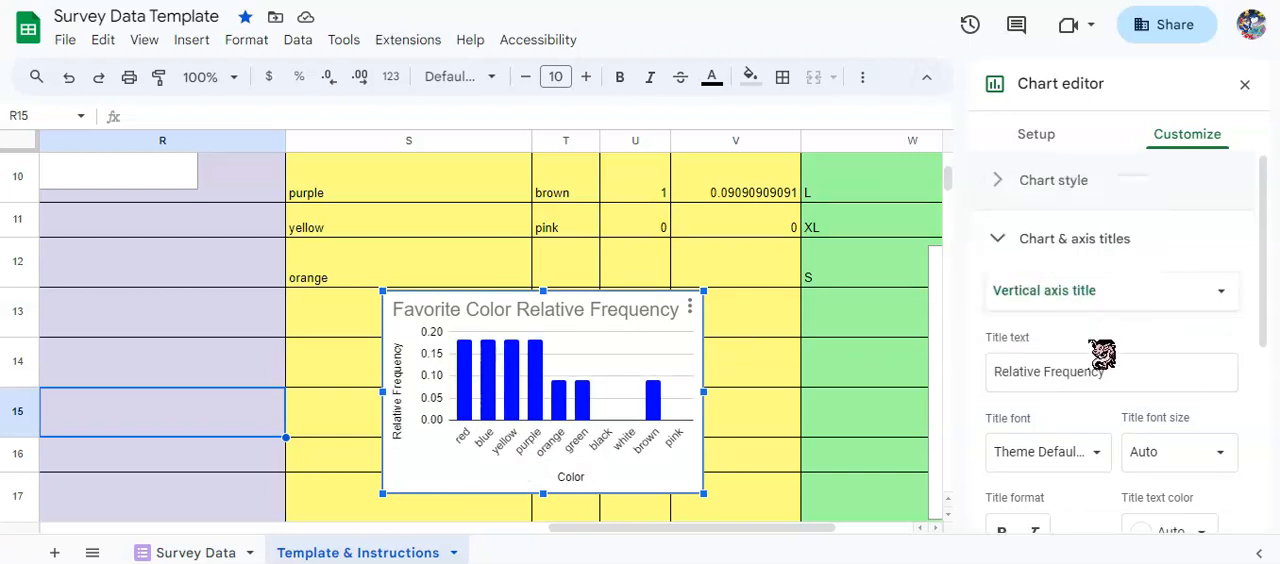
{"action": "left_click", "coordinate": [1120, 295]}
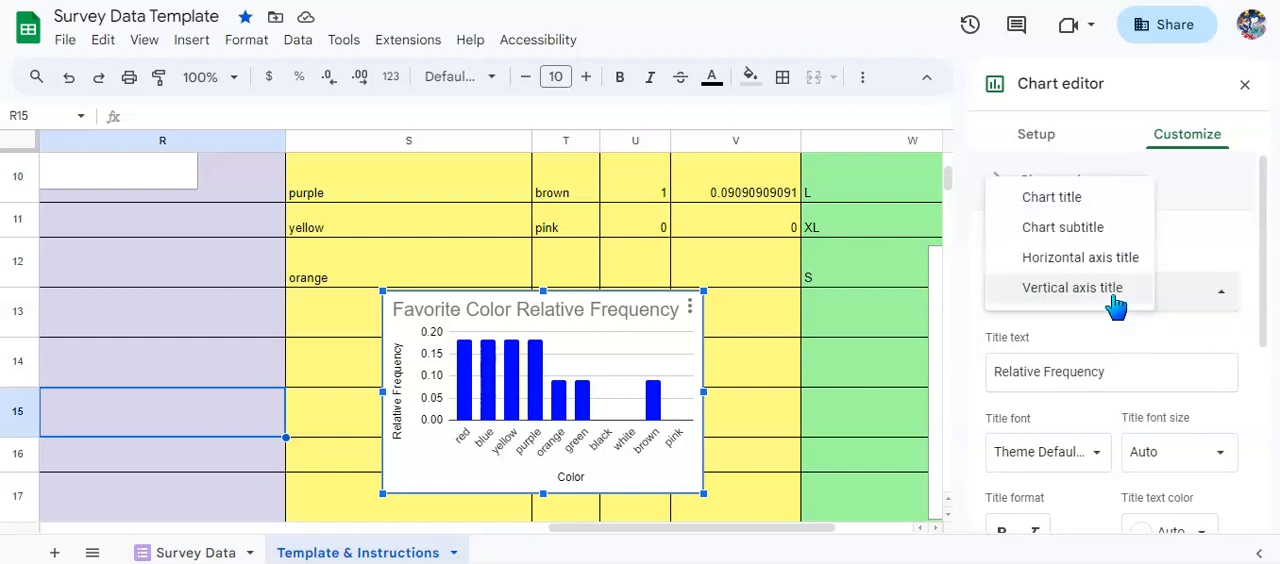
{"action": "left_click", "coordinate": [1110, 262]}
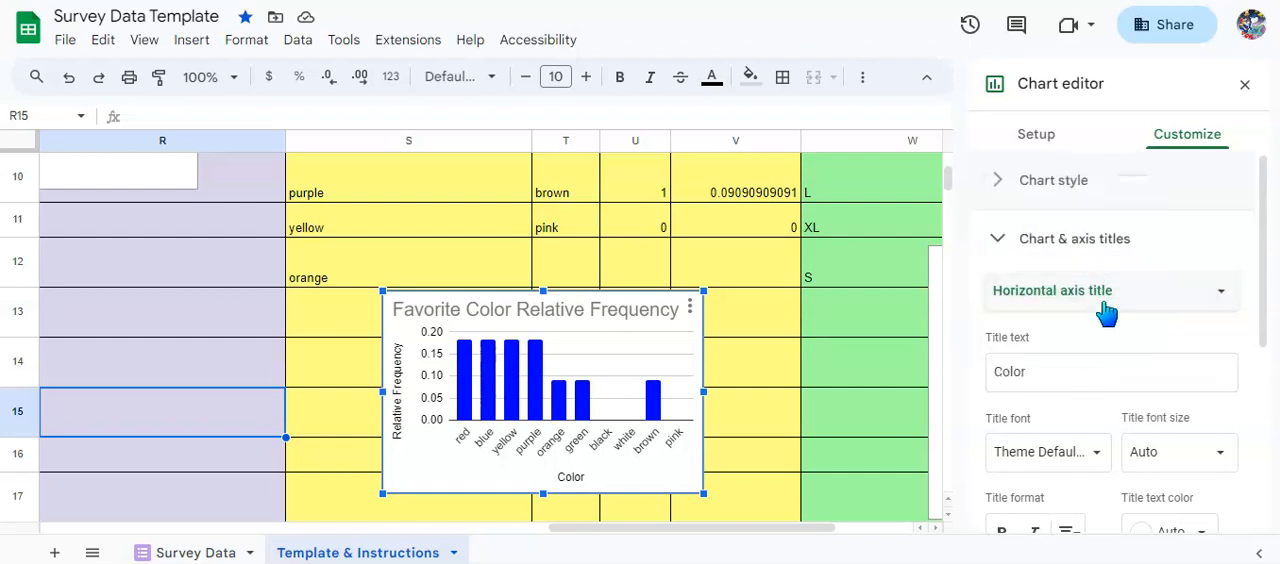
{"action": "left_click", "coordinate": [1140, 380]}
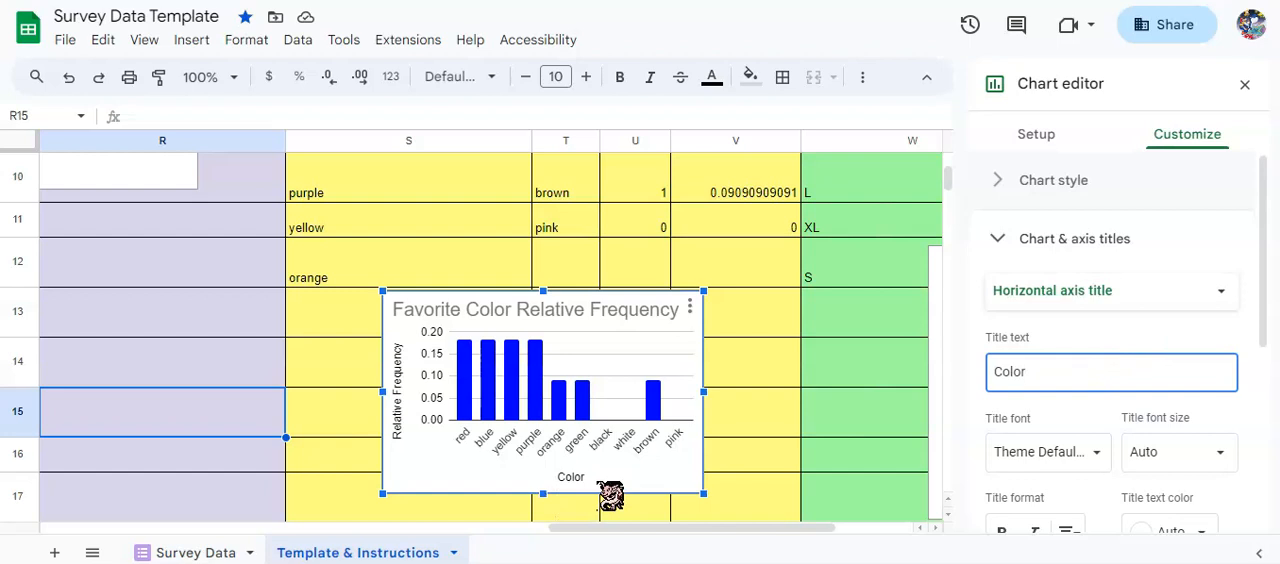
Try green as the Relative Frequency series' fill color, and set the bars to a medium blue instead.
{"action": "left_click", "coordinate": [1053, 245]}
{"action": "left_click", "coordinate": [1048, 293]}
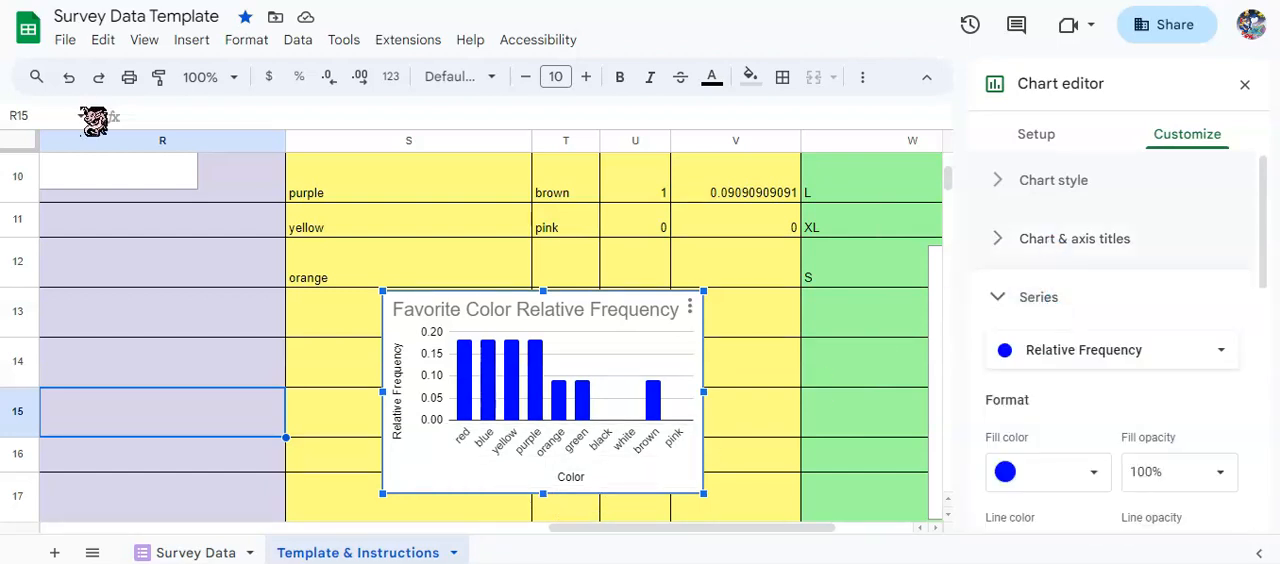
{"action": "scroll", "coordinate": [1163, 386], "scroll_direction": "down", "scroll_amount": 2}
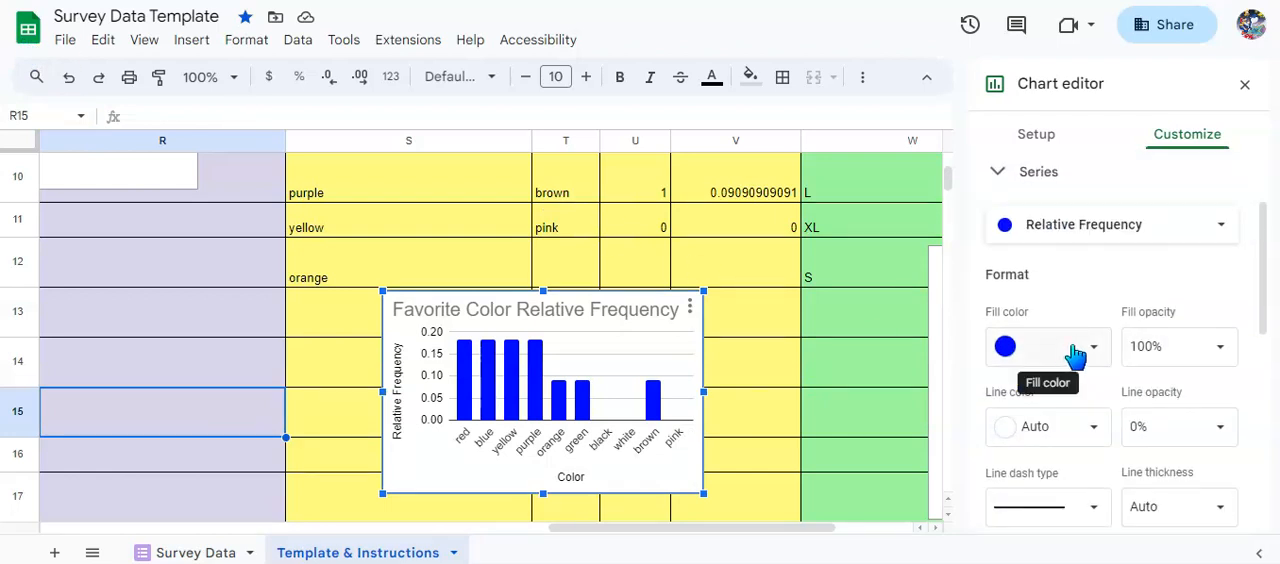
{"action": "left_click", "coordinate": [1076, 350]}
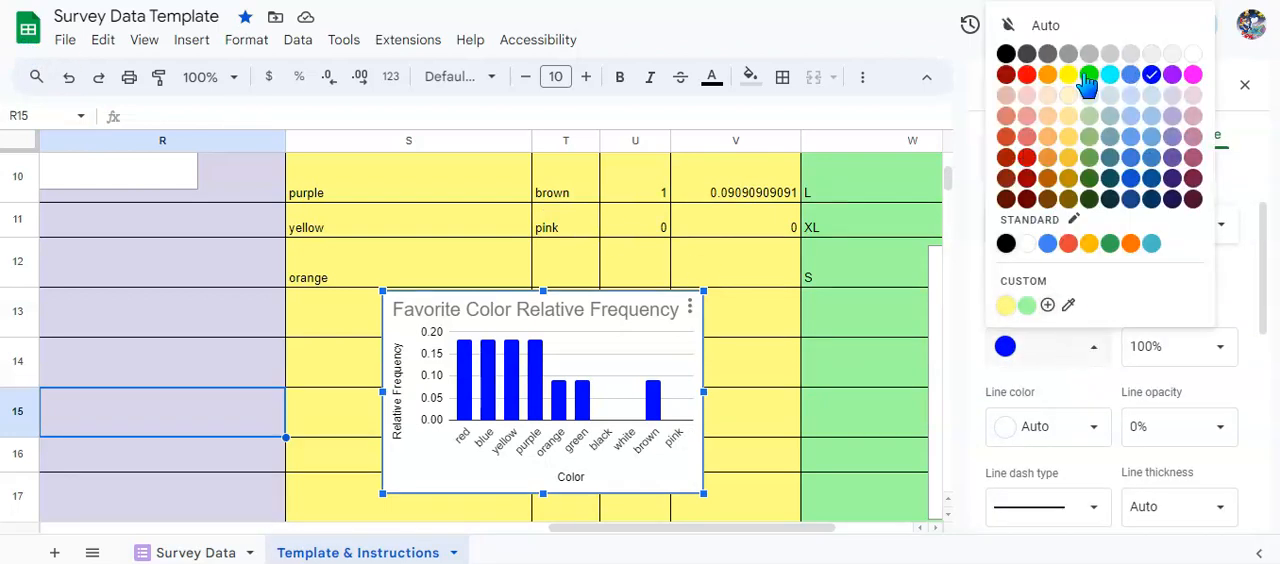
{"action": "left_click", "coordinate": [1089, 75]}
{"action": "left_click", "coordinate": [1075, 362]}
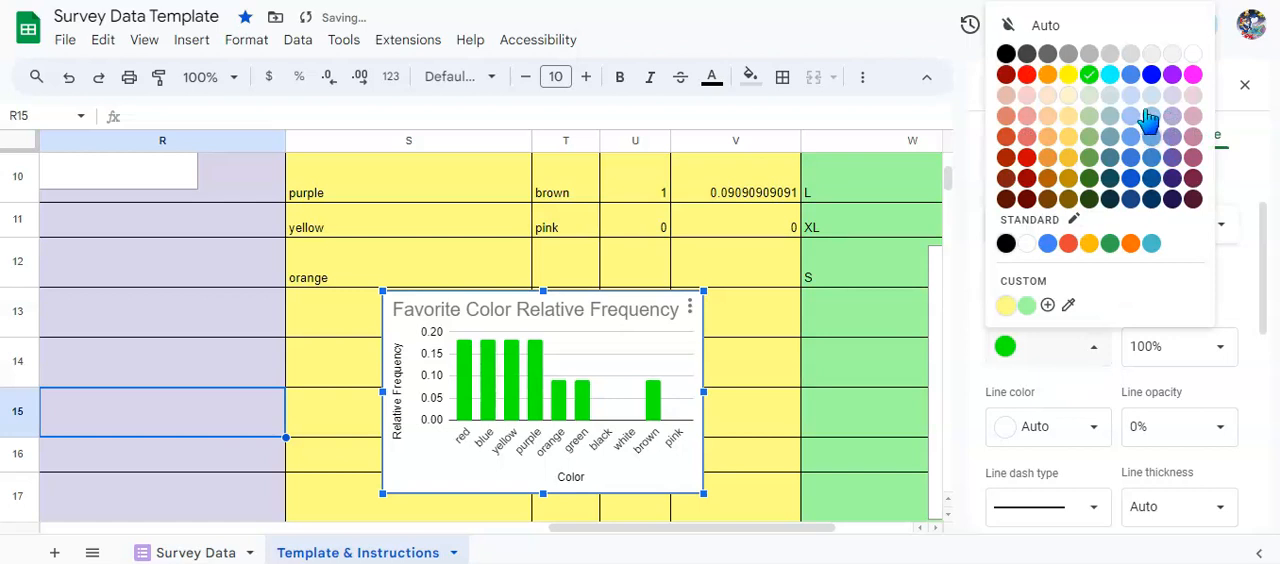
{"action": "left_click", "coordinate": [1130, 75]}
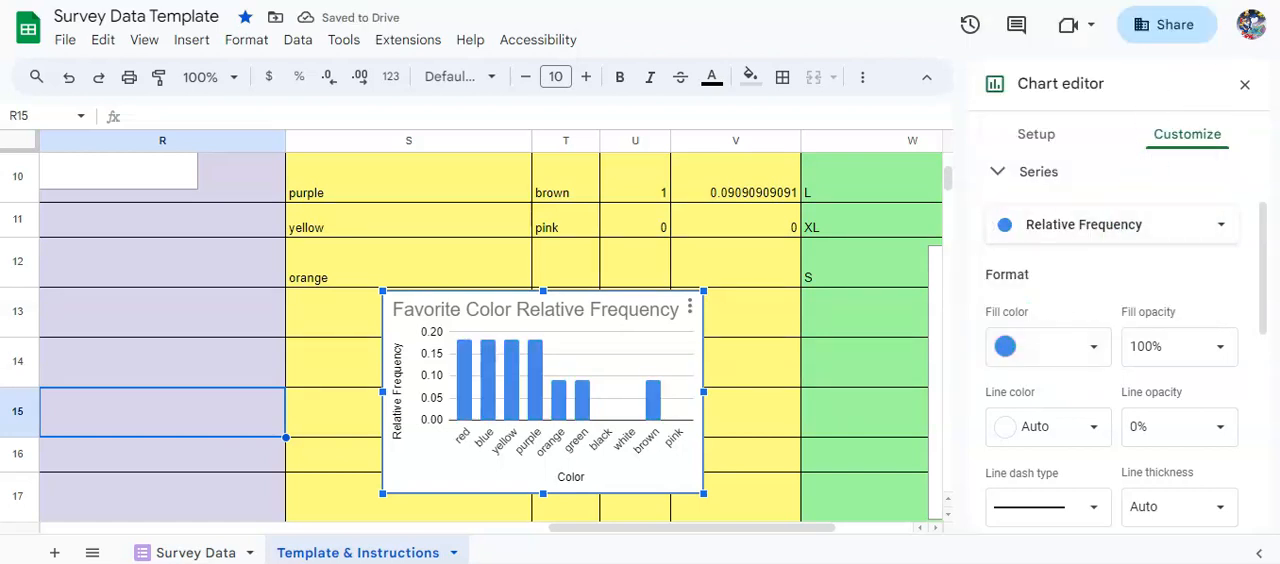
{"action": "left_click", "coordinate": [762, 392]}
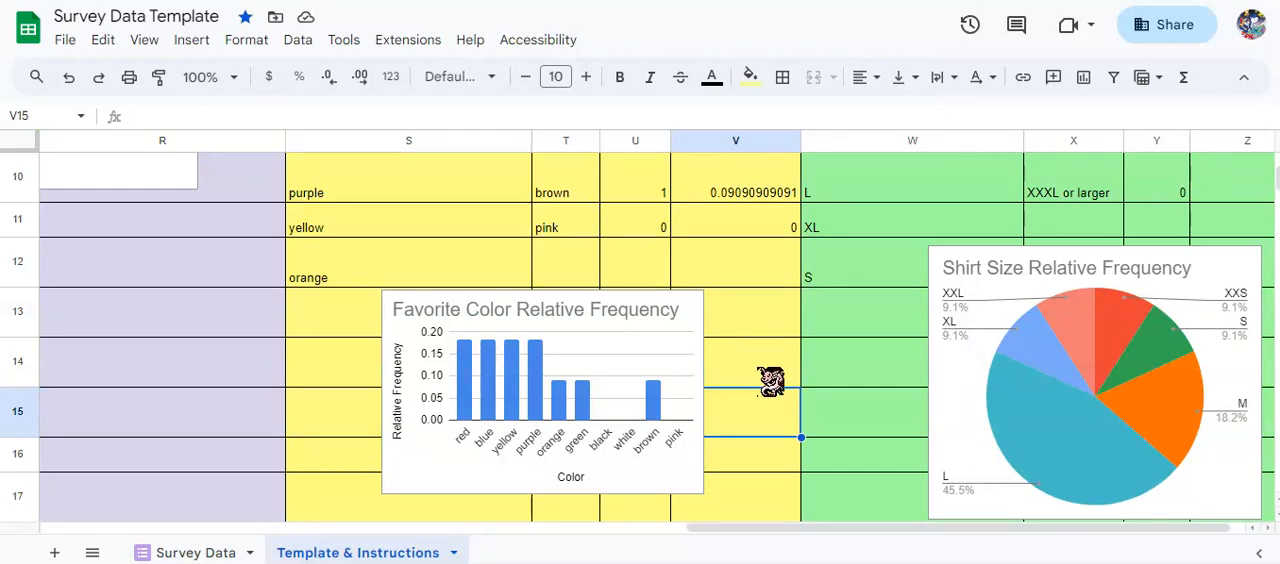
Examine the shirt size question and responses in column W and the COUNTIF formula for XXXS or smaller in Y2.
{"action": "scroll", "coordinate": [770, 380], "scroll_direction": "up", "scroll_amount": 5}
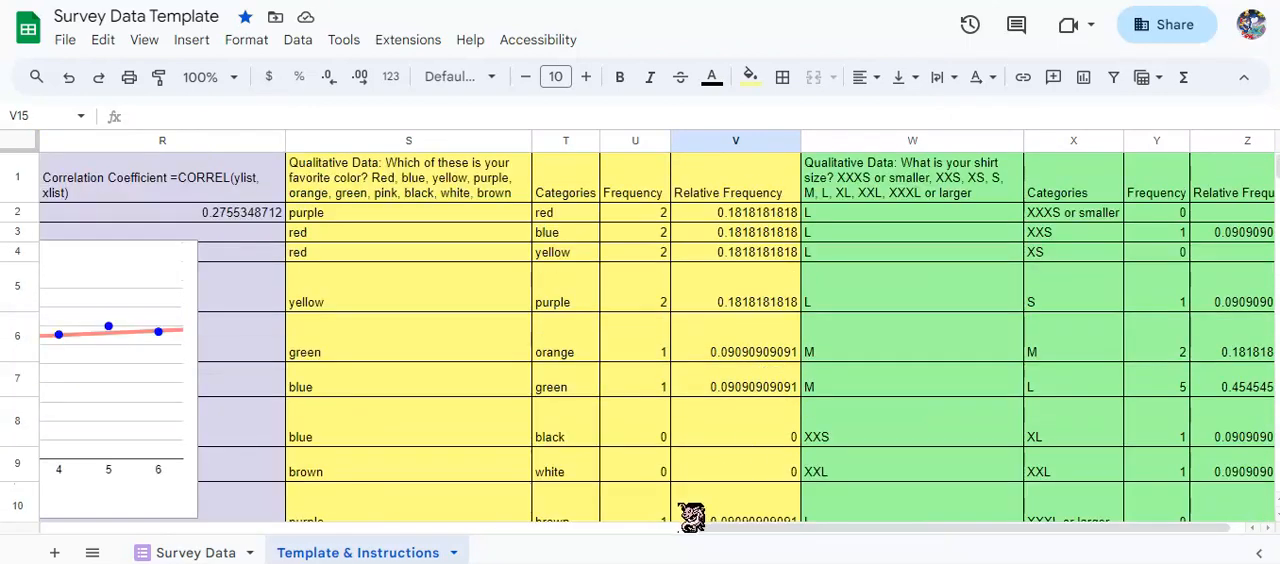
{"action": "left_click_drag", "start_coordinate": [823, 531], "coordinate": [943, 537]}
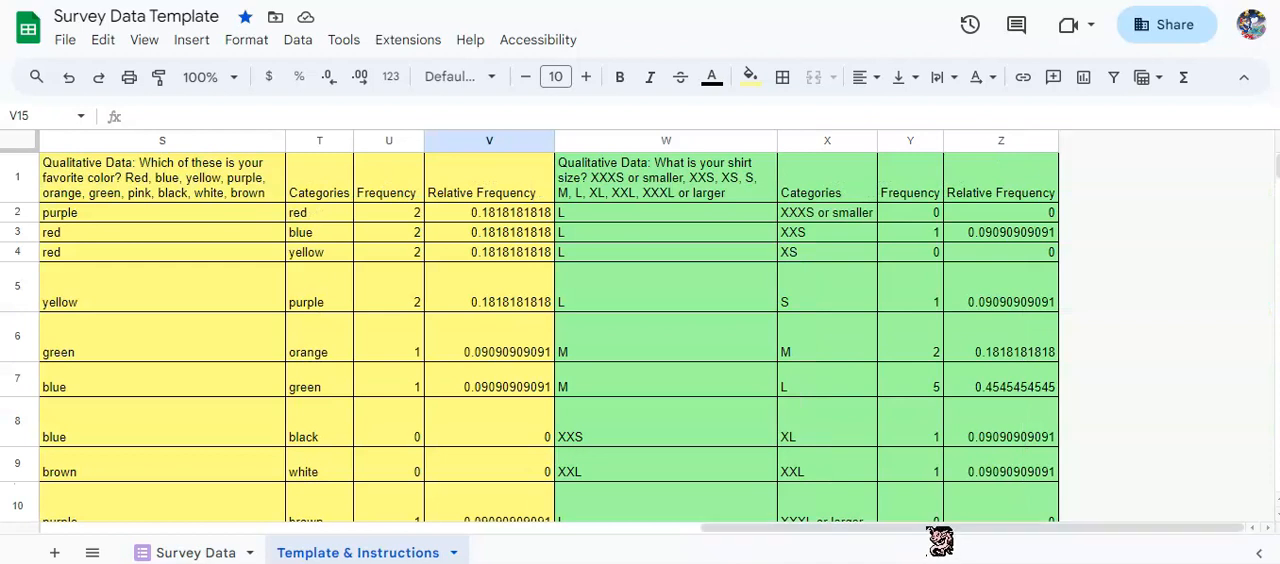
{"action": "left_click", "coordinate": [715, 197]}
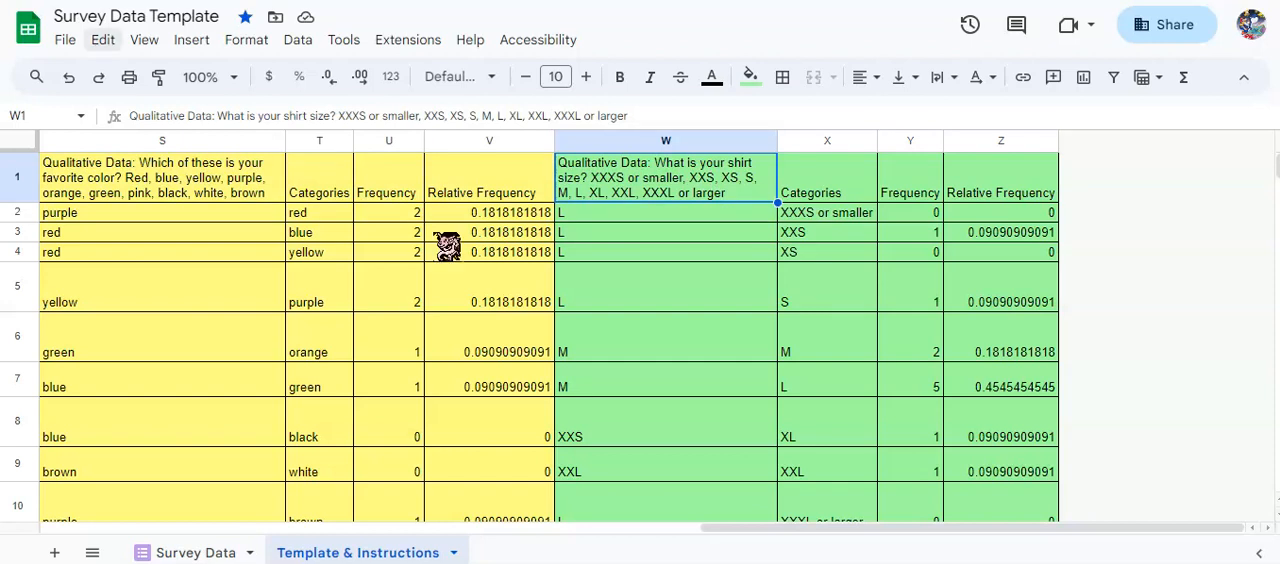
{"action": "left_click", "coordinate": [588, 220]}
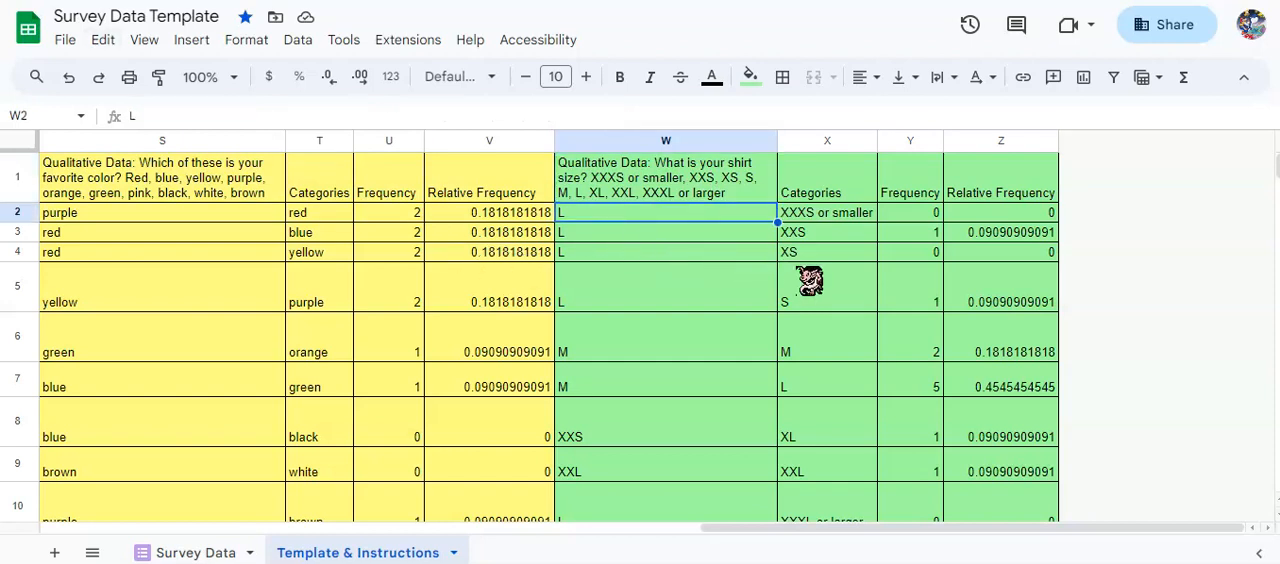
{"action": "left_click", "coordinate": [895, 212]}
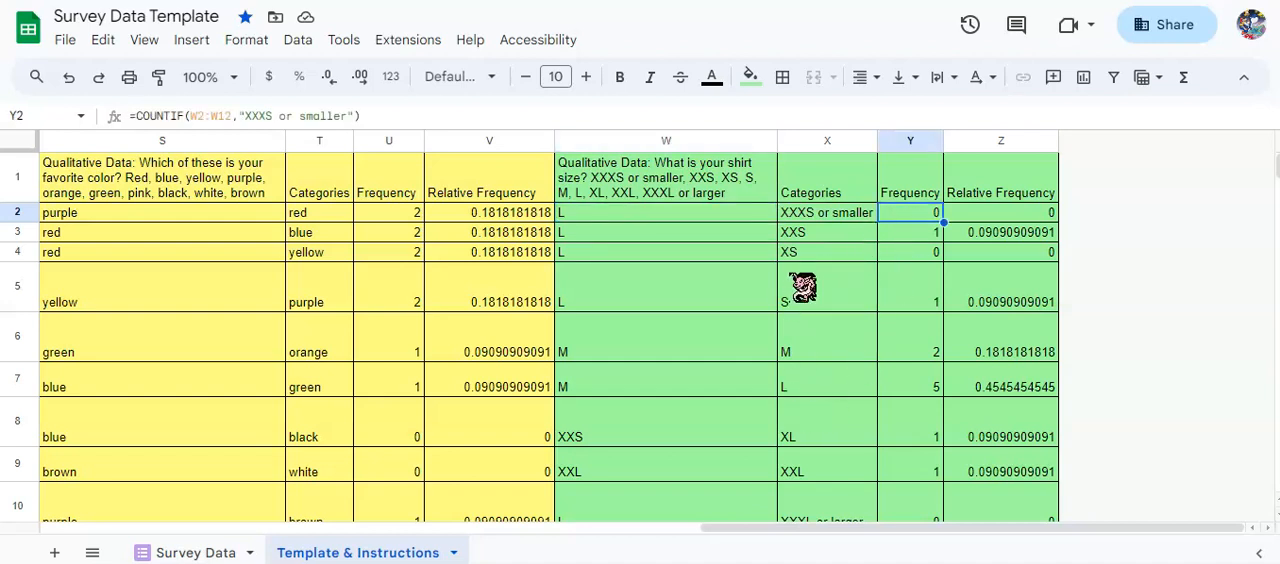
{"action": "left_click", "coordinate": [810, 213]}
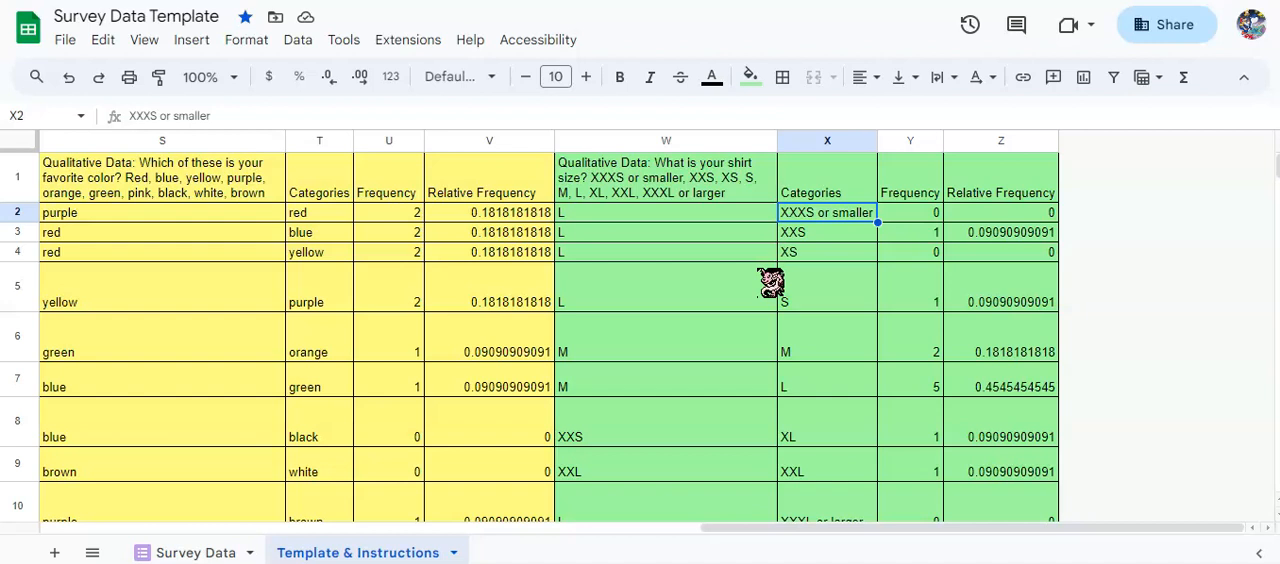
Examine the shirt size Frequency formula in Y2, the Relative Frequency formula in Z2, and the pie chart below the table.
{"action": "left_click", "coordinate": [928, 214]}
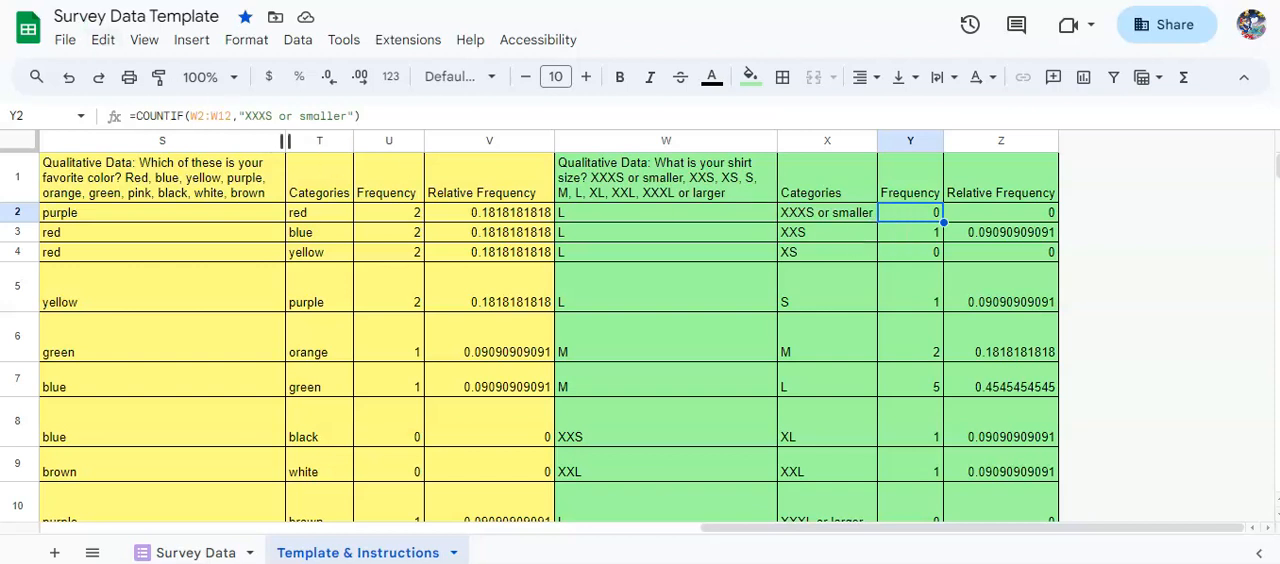
{"action": "left_click", "coordinate": [1048, 216]}
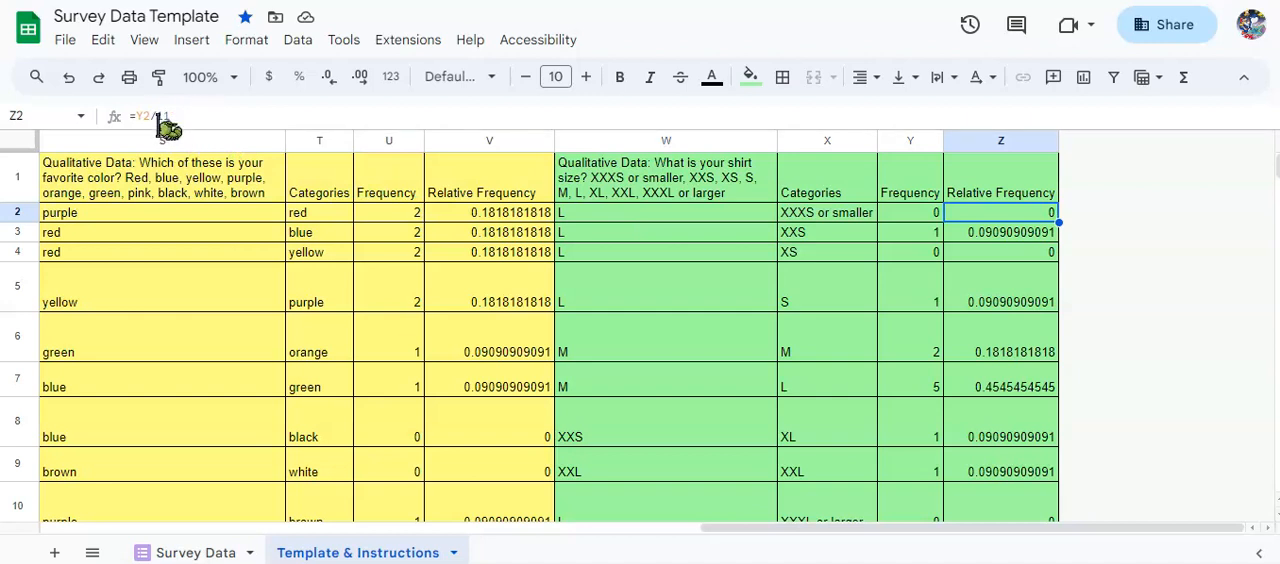
{"action": "scroll", "coordinate": [812, 322], "scroll_direction": "down", "scroll_amount": 5}
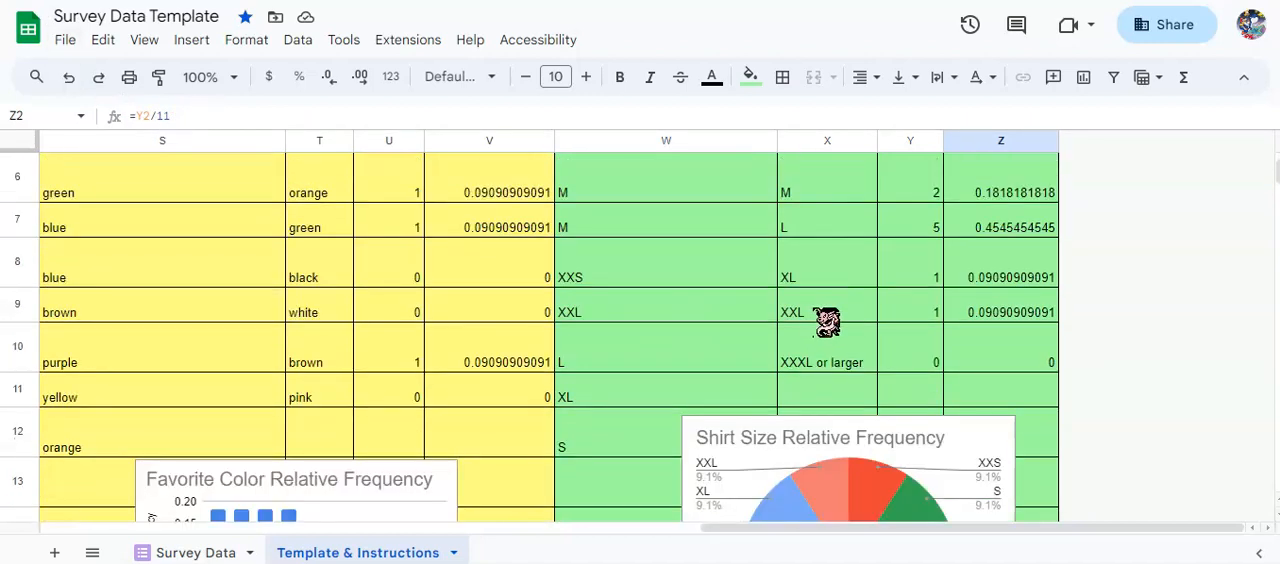
{"action": "scroll", "coordinate": [847, 332], "scroll_direction": "down", "scroll_amount": 1}
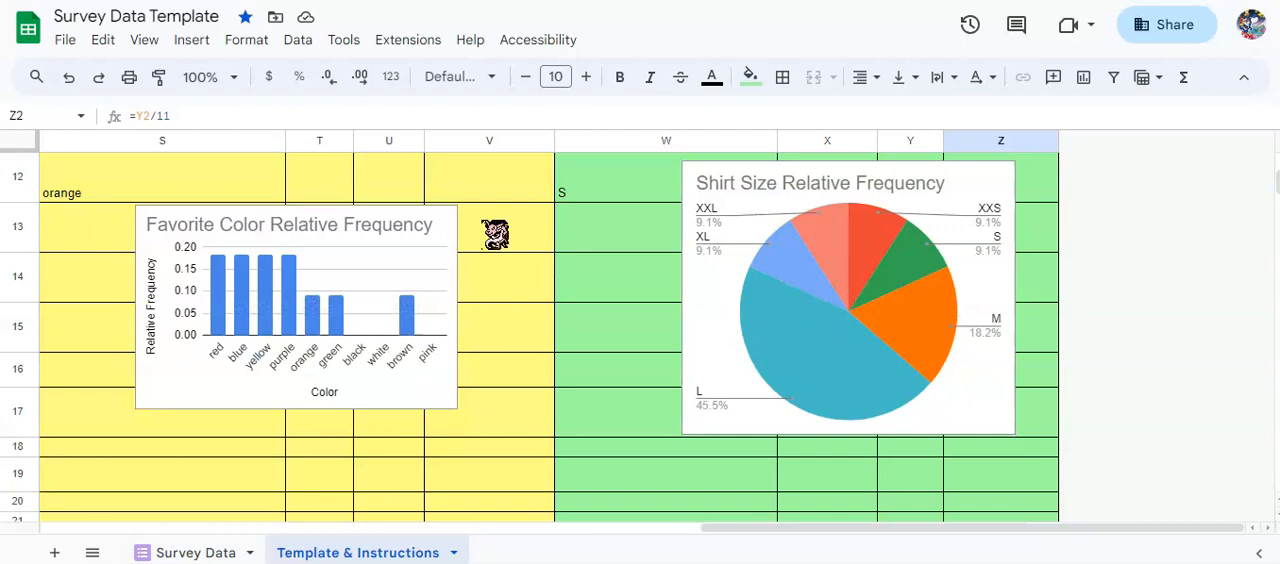
Choose Pie chart as the Shirt Size Relative Frequency chart's type and check its label and value ranges against columns X and Z.
{"action": "left_click", "coordinate": [191, 40]}
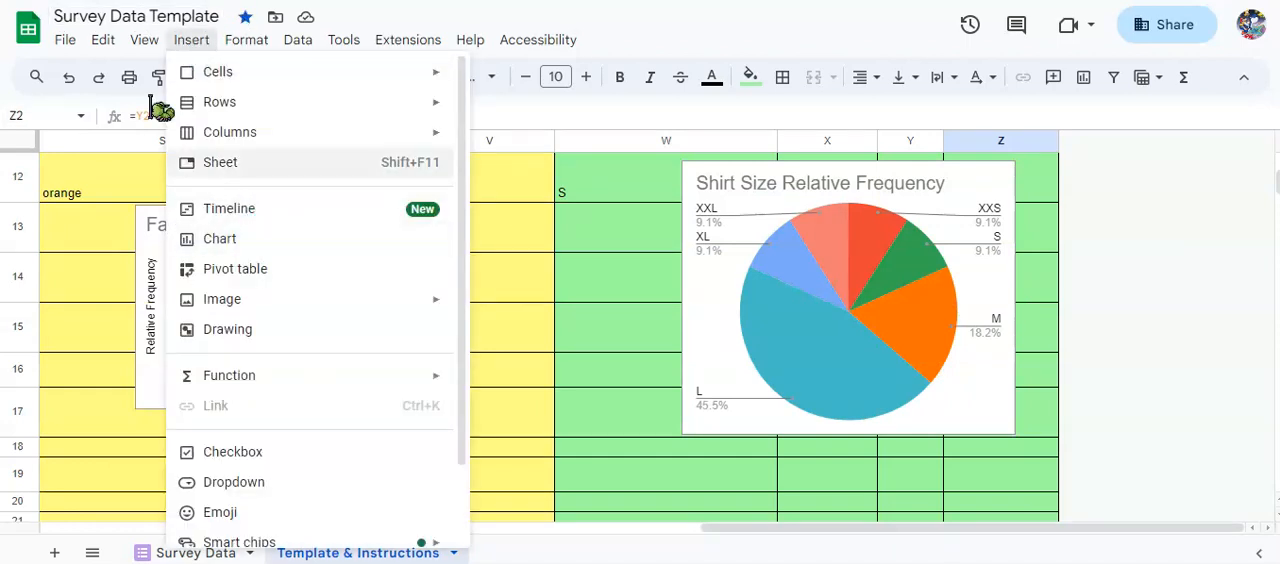
{"action": "double_click", "coordinate": [805, 205]}
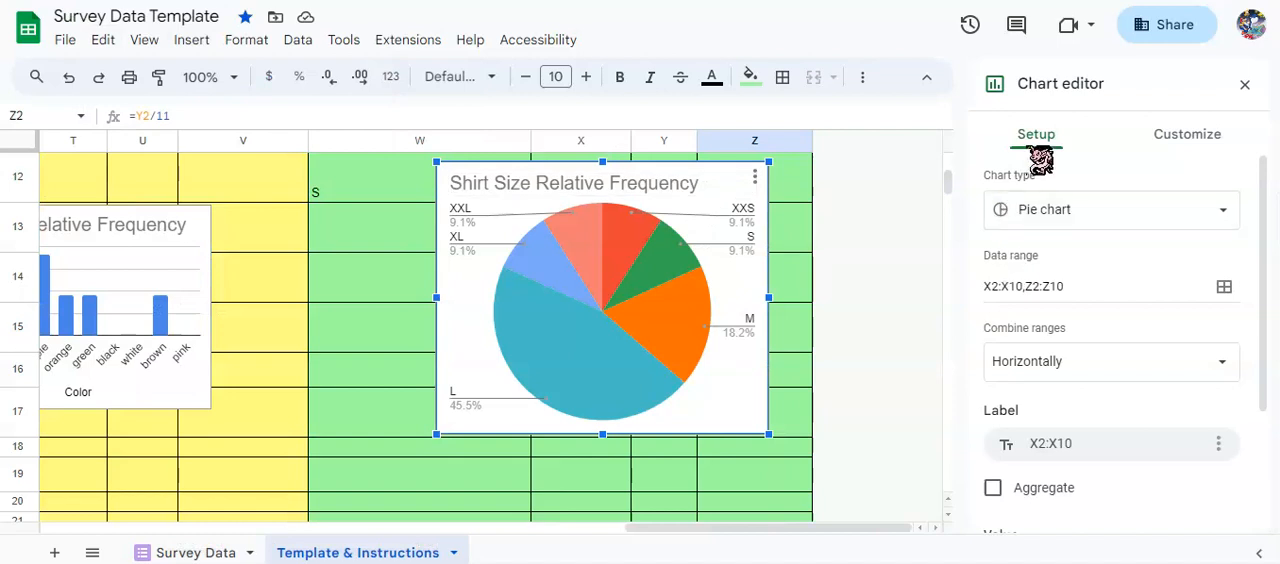
{"action": "left_click", "coordinate": [1164, 212]}
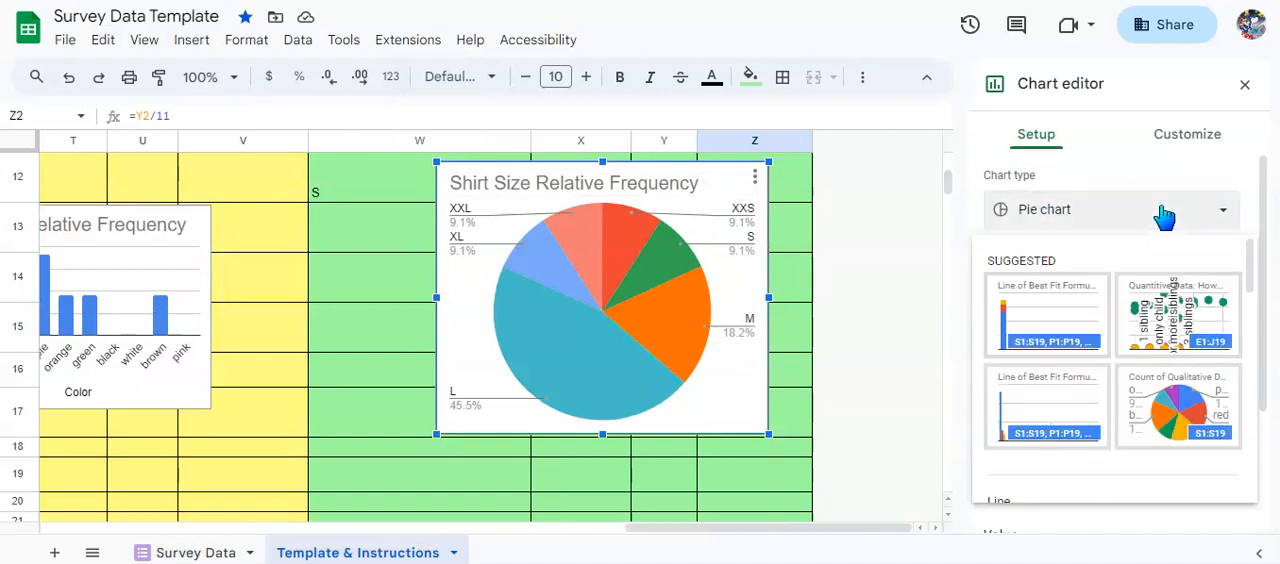
{"action": "scroll", "coordinate": [1190, 365], "scroll_direction": "down", "scroll_amount": 10}
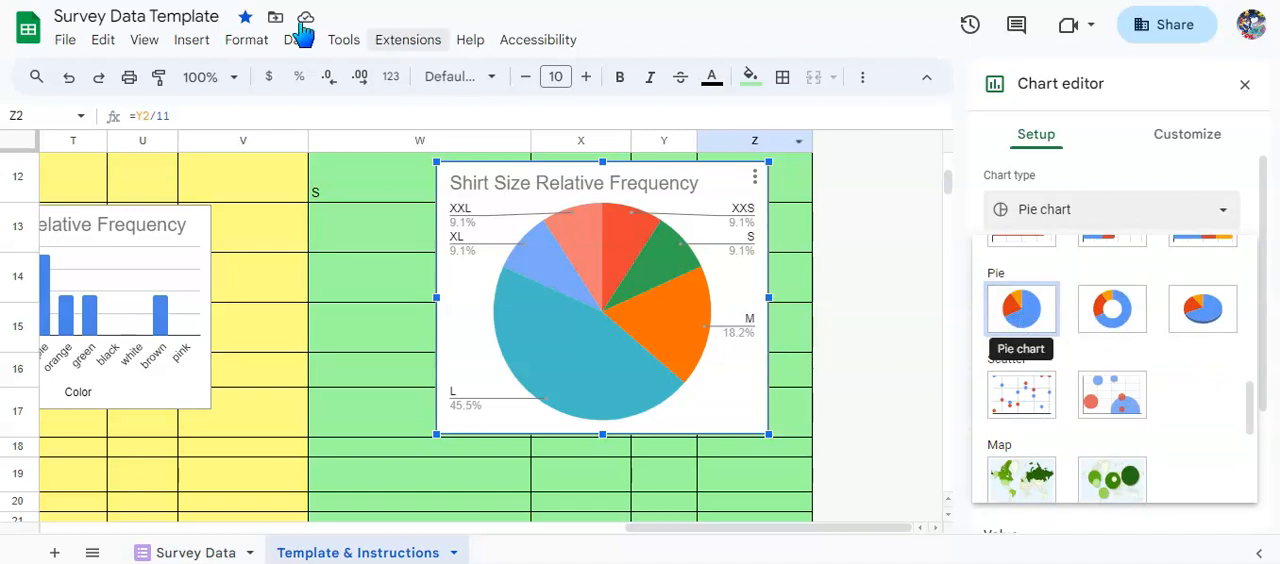
{"action": "left_click", "coordinate": [1027, 312]}
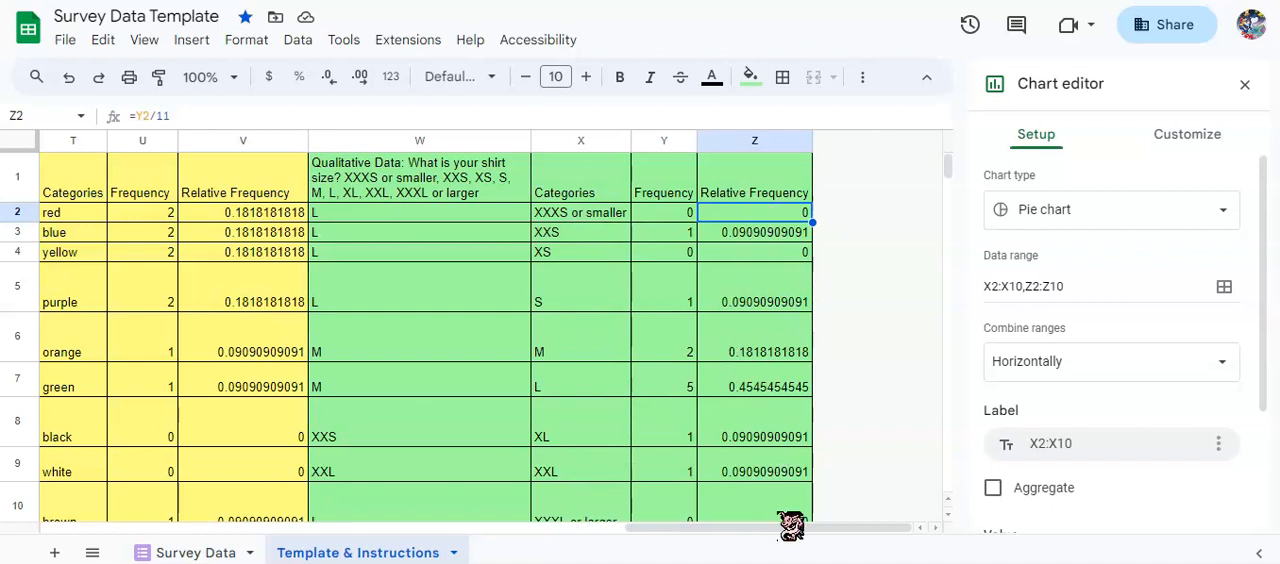
{"action": "scroll", "coordinate": [1117, 393], "scroll_direction": "down", "scroll_amount": 2}
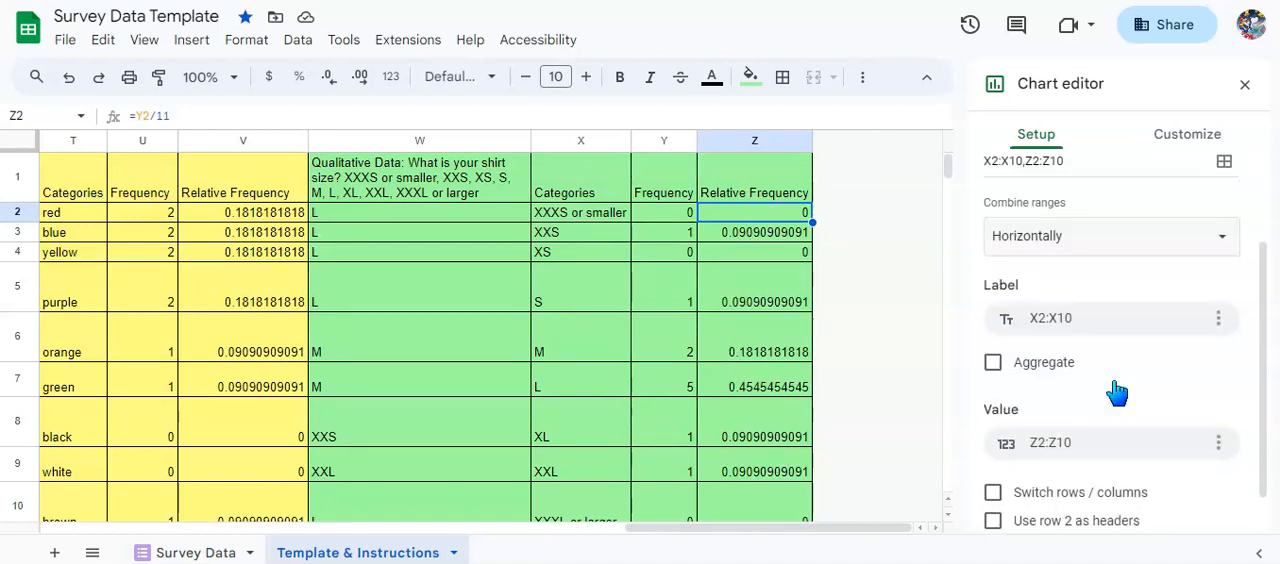
{"action": "scroll", "coordinate": [1117, 393], "scroll_direction": "down", "scroll_amount": 1}
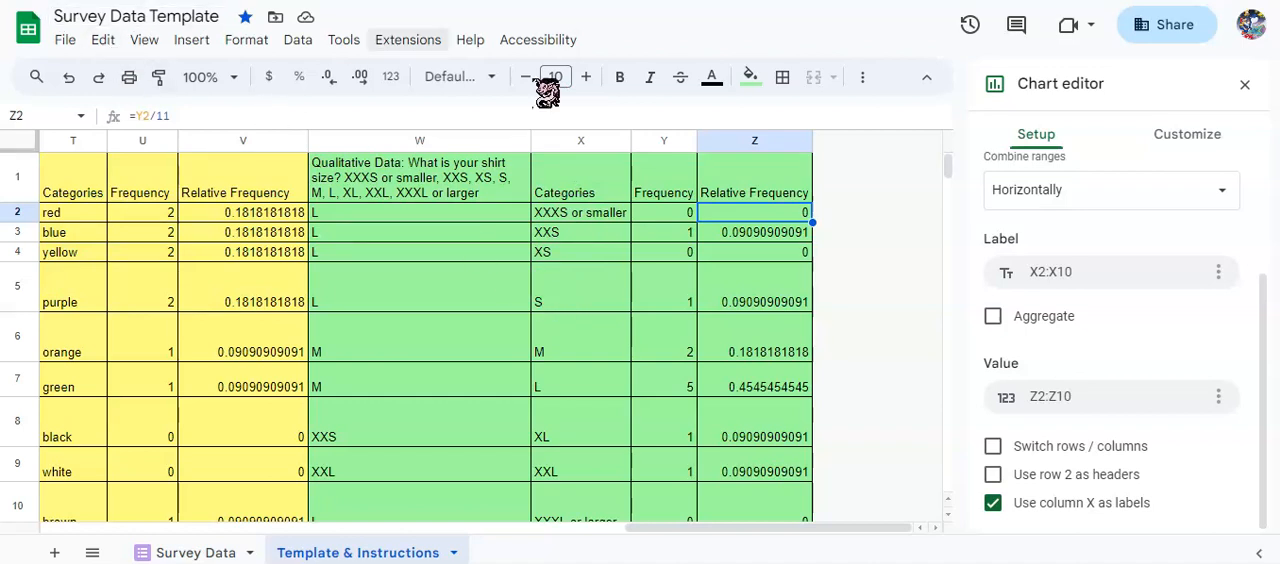
Examine the shirt size pie chart's customization options, including the pie slice list, slice color, distance from center and chart title.
{"action": "left_click", "coordinate": [1182, 136]}
{"action": "scroll", "coordinate": [420, 330], "scroll_direction": "down", "scroll_amount": 5}
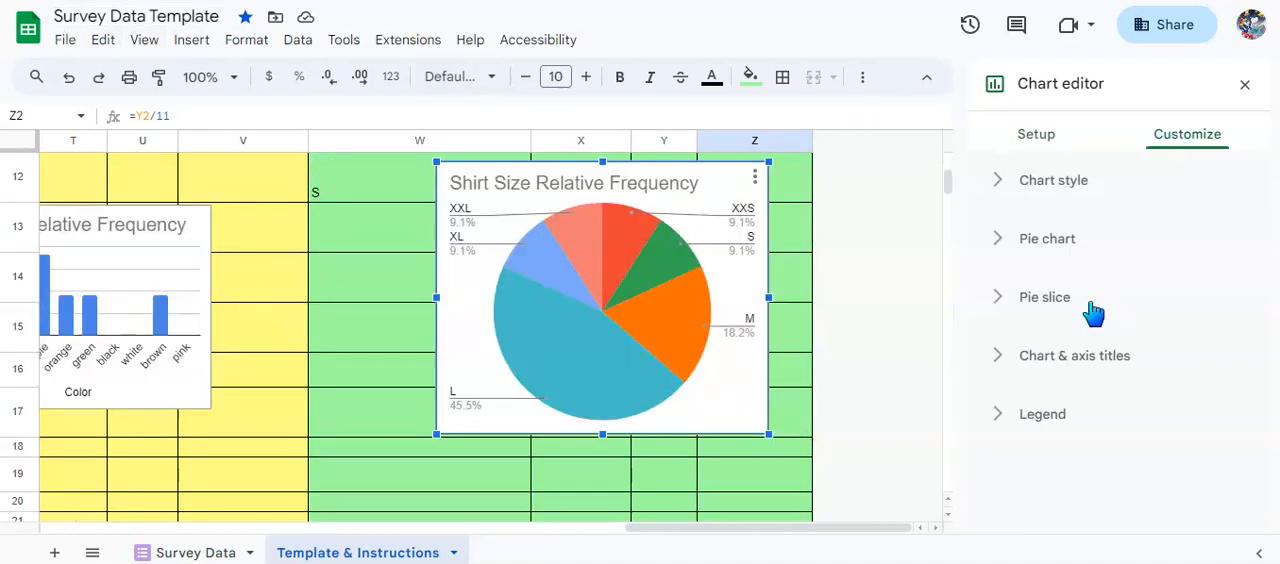
{"action": "left_click", "coordinate": [1057, 308]}
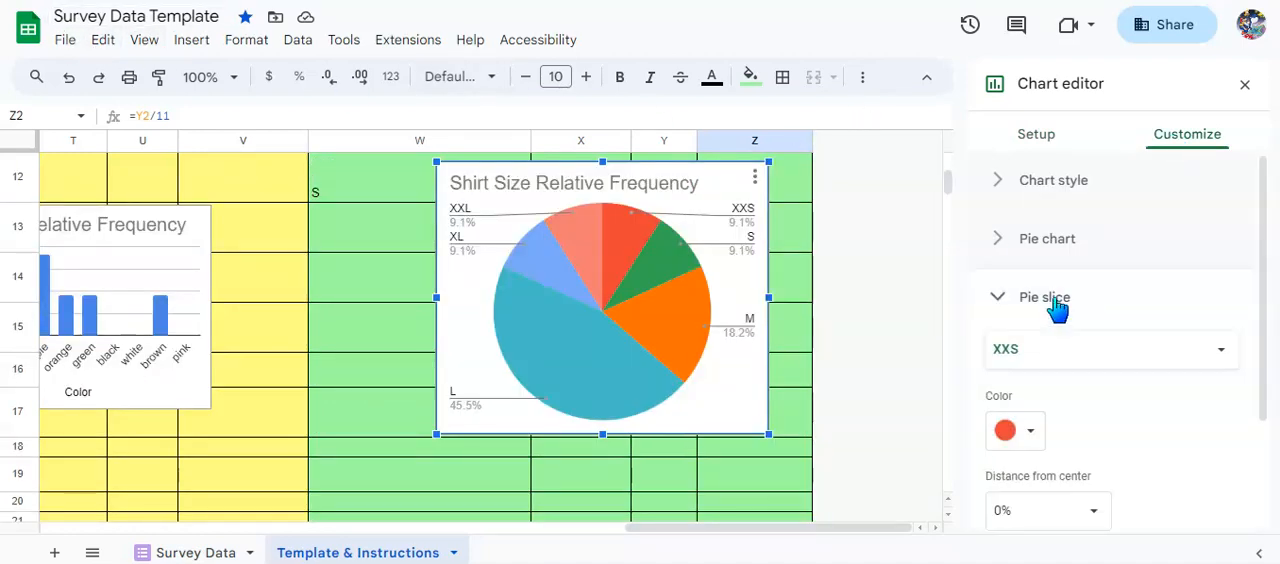
{"action": "left_click", "coordinate": [1094, 365]}
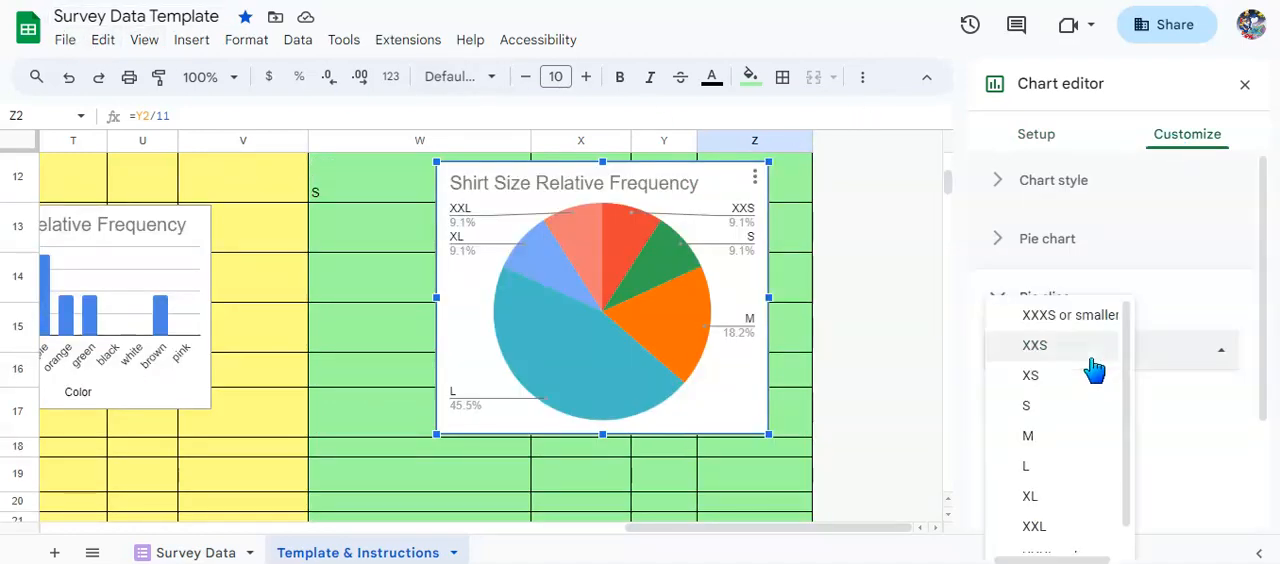
{"action": "left_click", "coordinate": [1209, 398]}
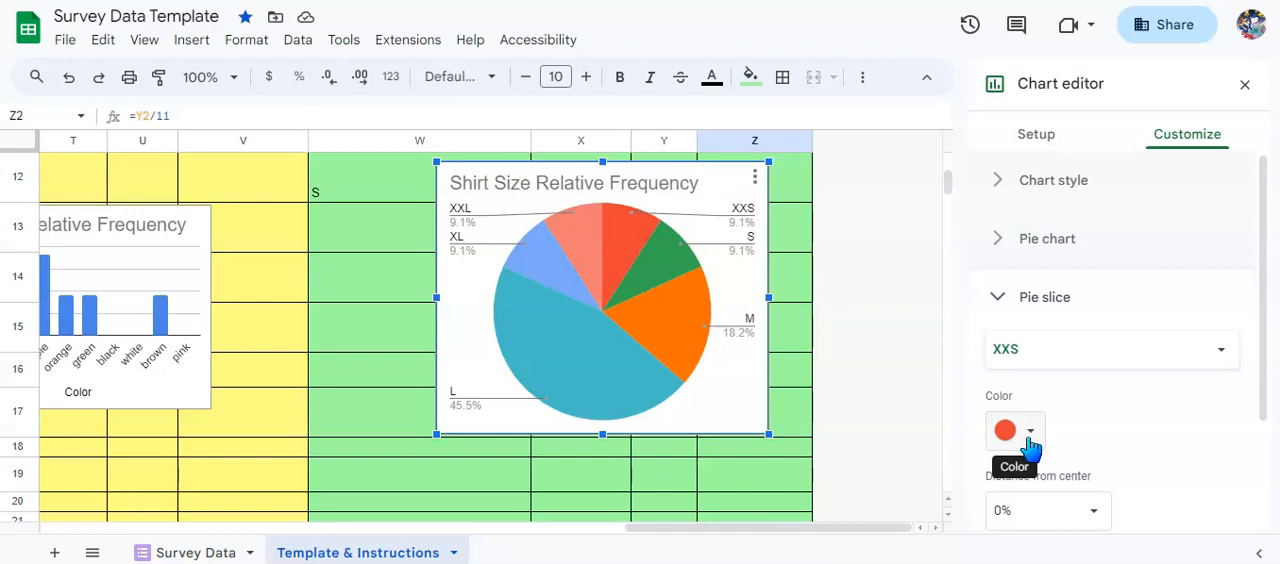
{"action": "scroll", "coordinate": [1125, 425], "scroll_direction": "down", "scroll_amount": 1}
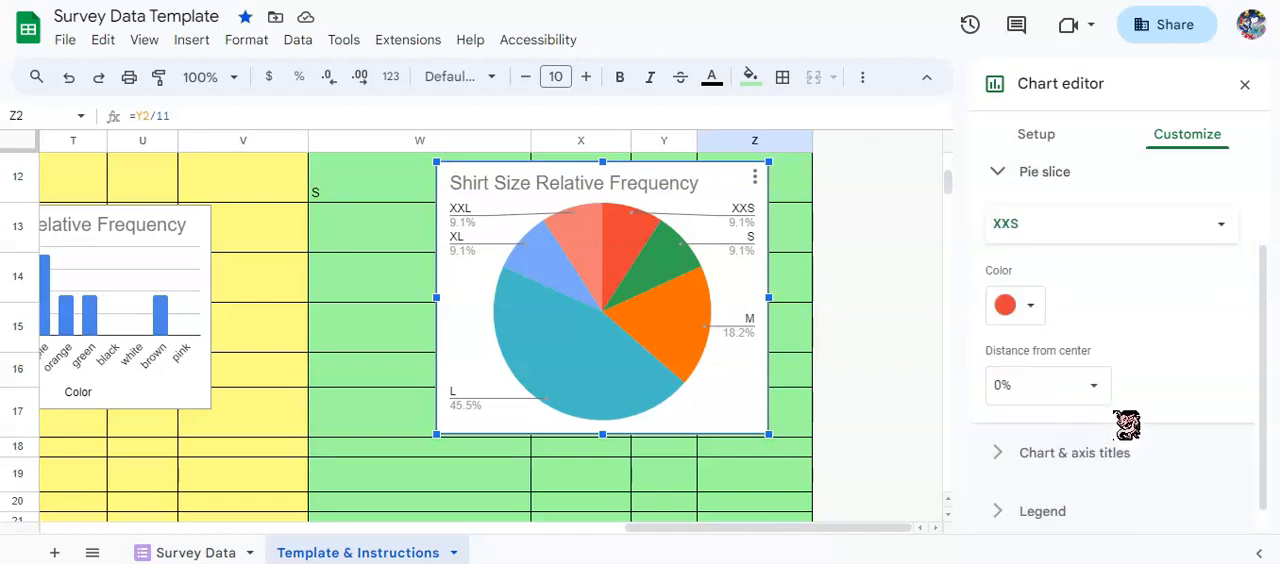
{"action": "scroll", "coordinate": [1150, 400], "scroll_direction": "up", "scroll_amount": 1}
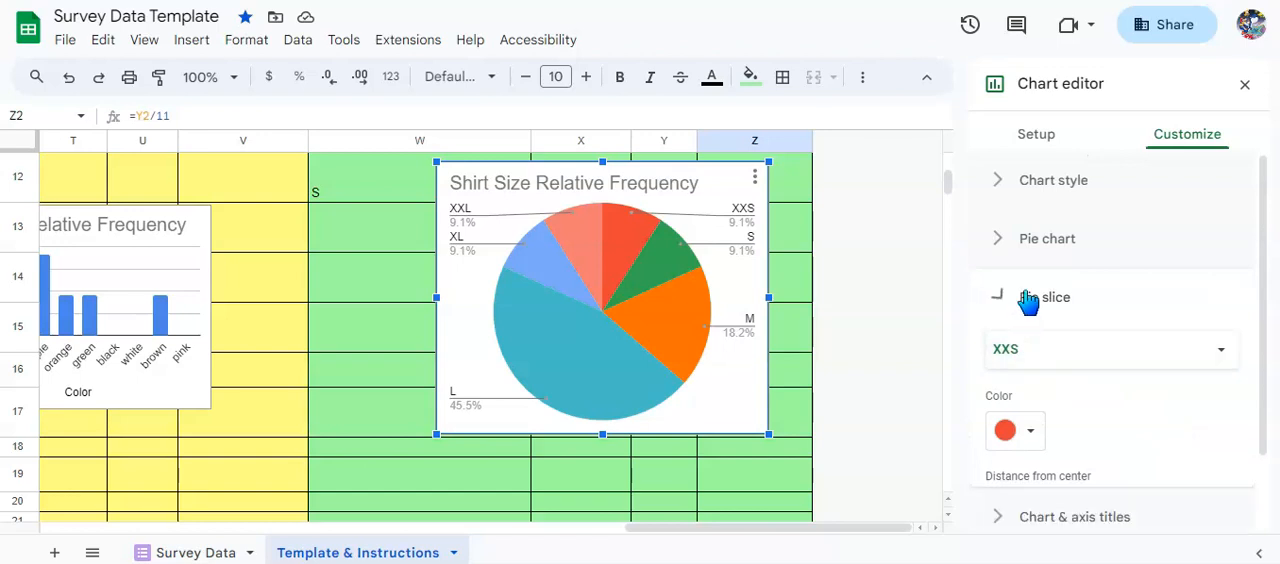
{"action": "left_click", "coordinate": [1012, 288]}
{"action": "left_click", "coordinate": [1080, 357]}
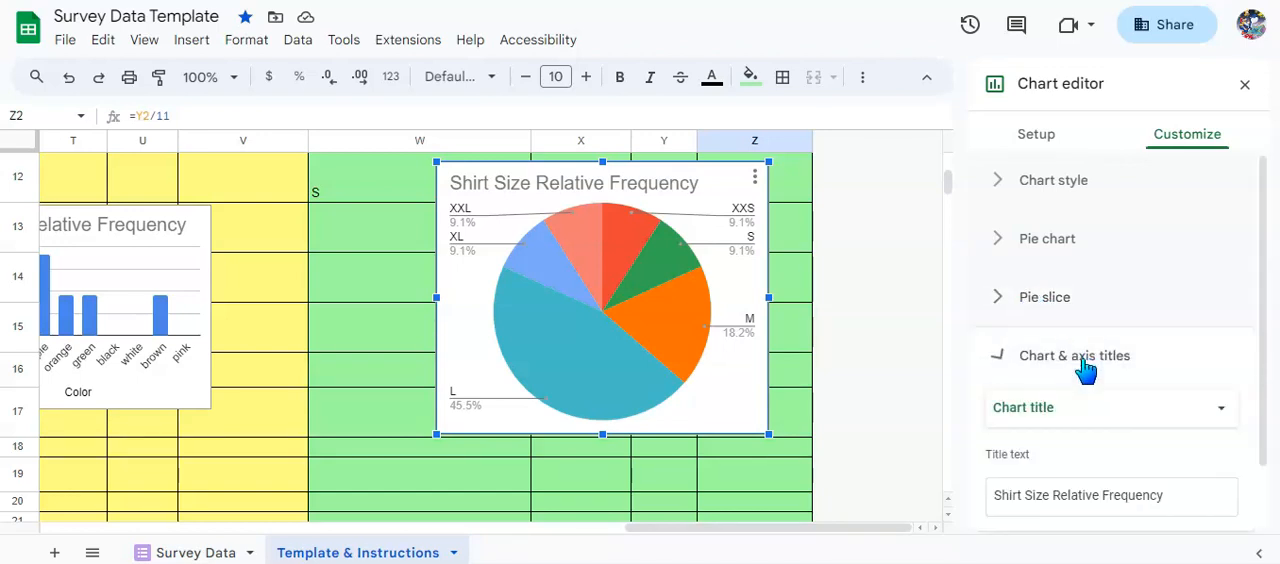
{"action": "scroll", "coordinate": [1110, 368], "scroll_direction": "down", "scroll_amount": 1}
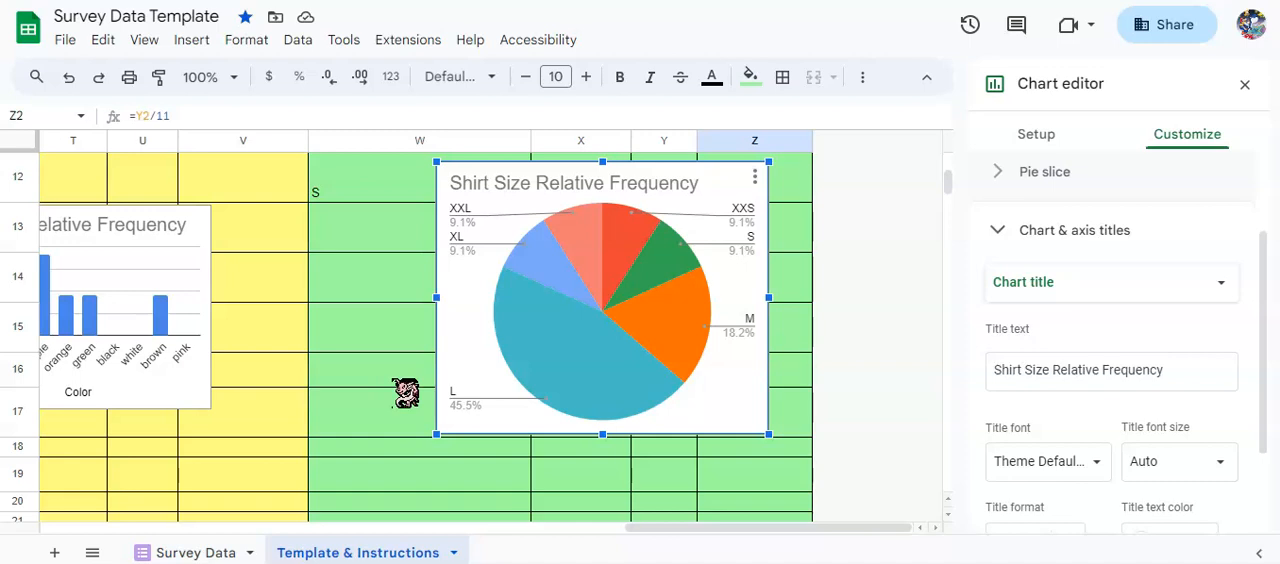
Review the shirt size table and the favorite color bar chart alongside the shirt size pie chart.
{"action": "scroll", "coordinate": [405, 393], "scroll_direction": "up", "scroll_amount": 5}
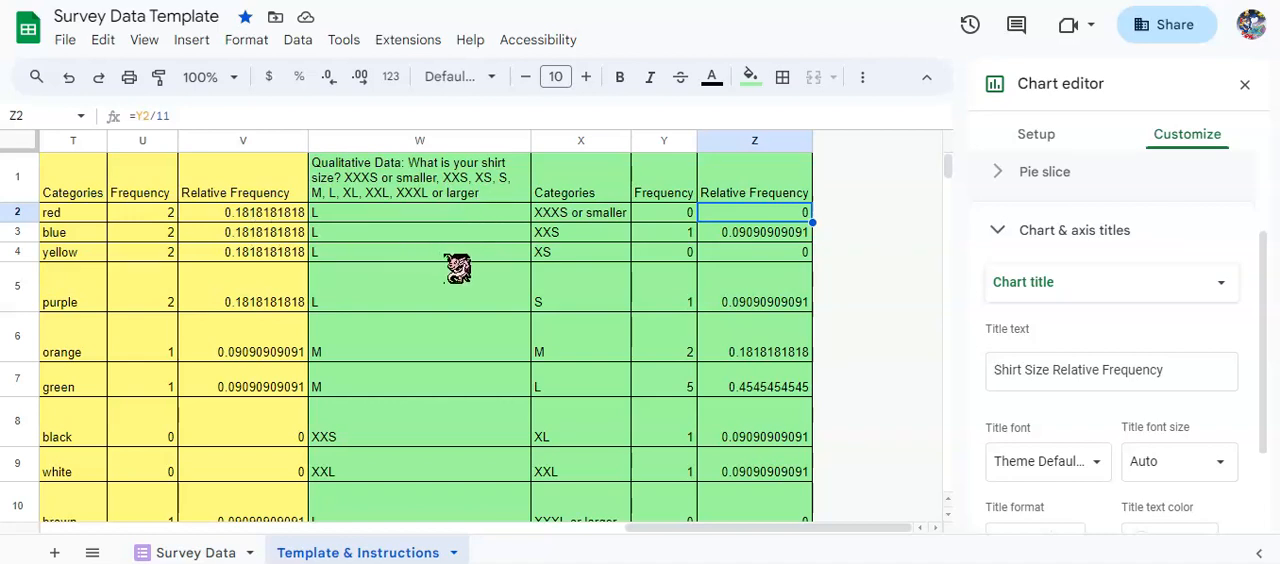
{"action": "scroll", "coordinate": [457, 266], "scroll_direction": "down", "scroll_amount": 5}
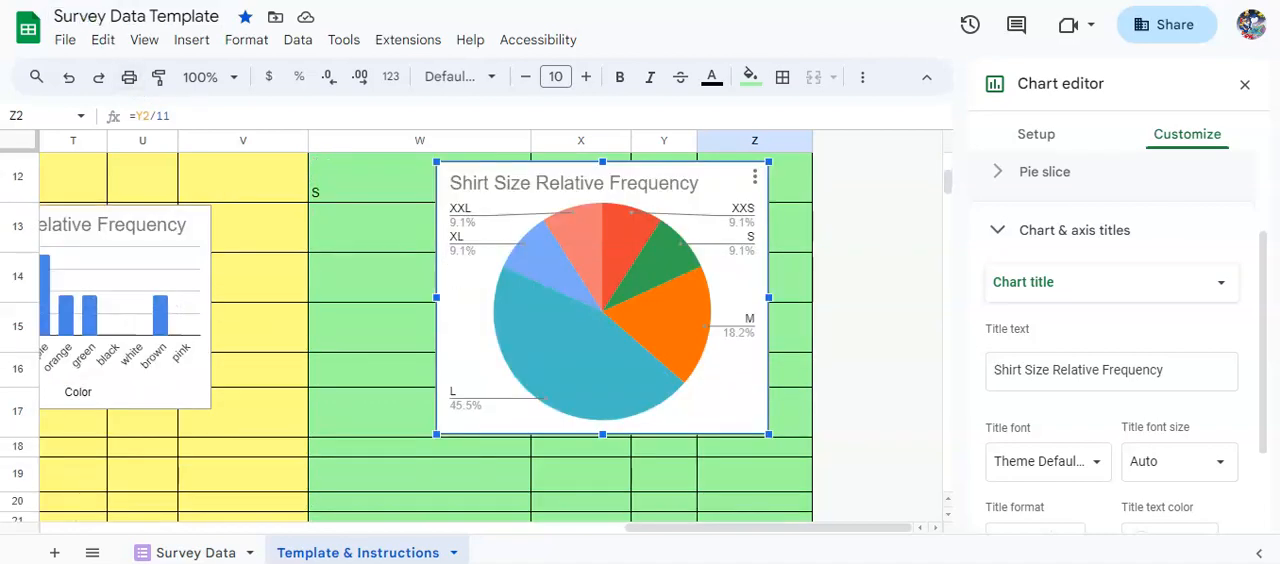
{"action": "left_click_drag", "start_coordinate": [731, 534], "coordinate": [695, 548]}
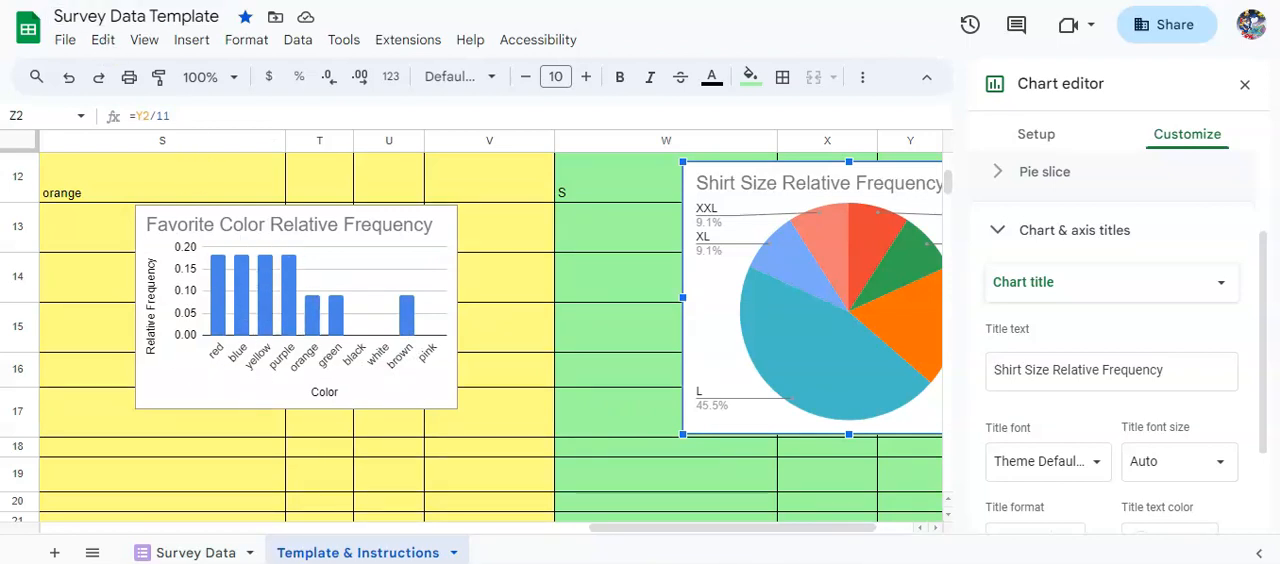
{"action": "scroll", "coordinate": [363, 272], "scroll_direction": "right", "scroll_amount": 2}
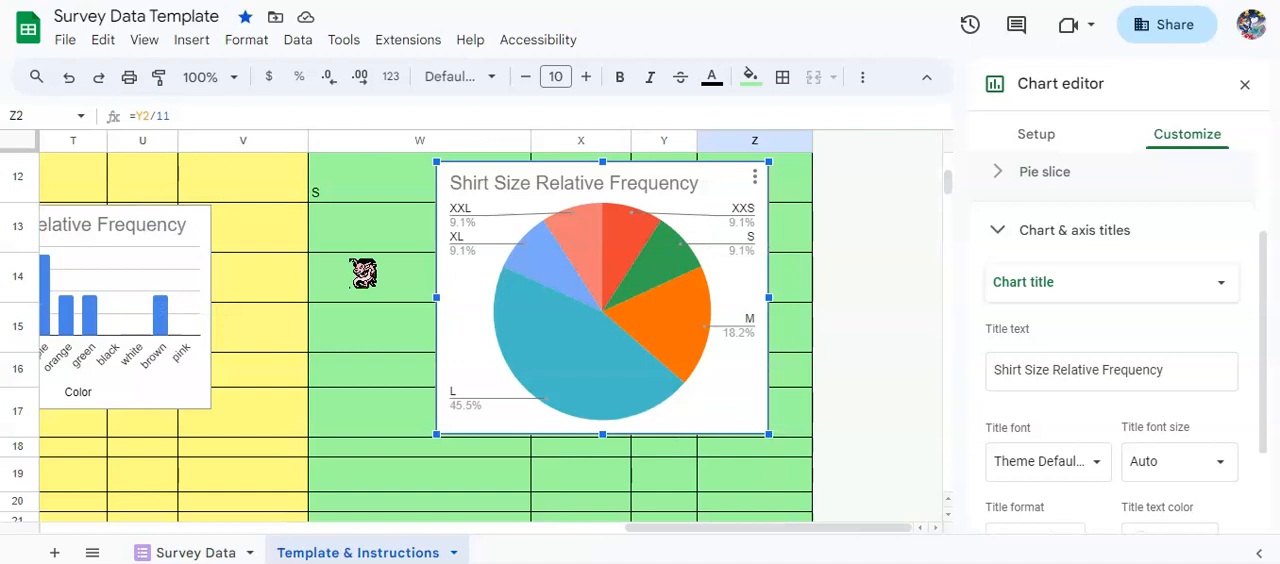
{"action": "mouse_move", "coordinate": [654, 534]}
{"action": "left_mouse_down"}
{"action": "mouse_move", "coordinate": [629, 546]}
{"action": "mouse_move", "coordinate": [640, 535]}
{"action": "left_mouse_up"}
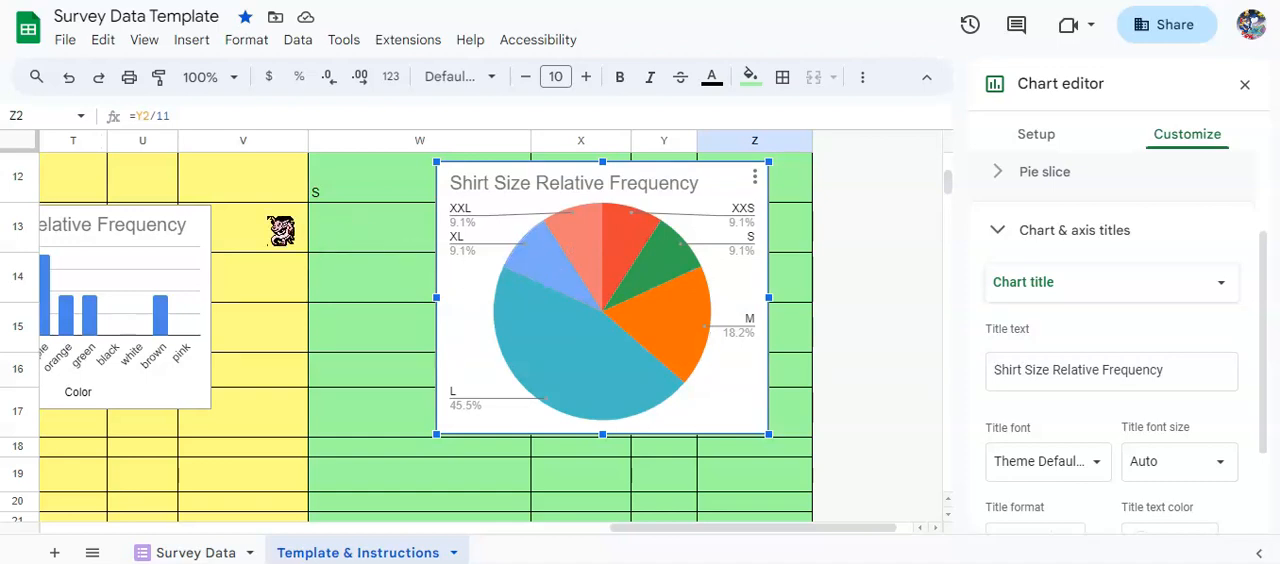
Switch to the Research Project Slides Template presentation and view the options for copying the entire presentation.
{"action": "left_click", "coordinate": [306, 190]}
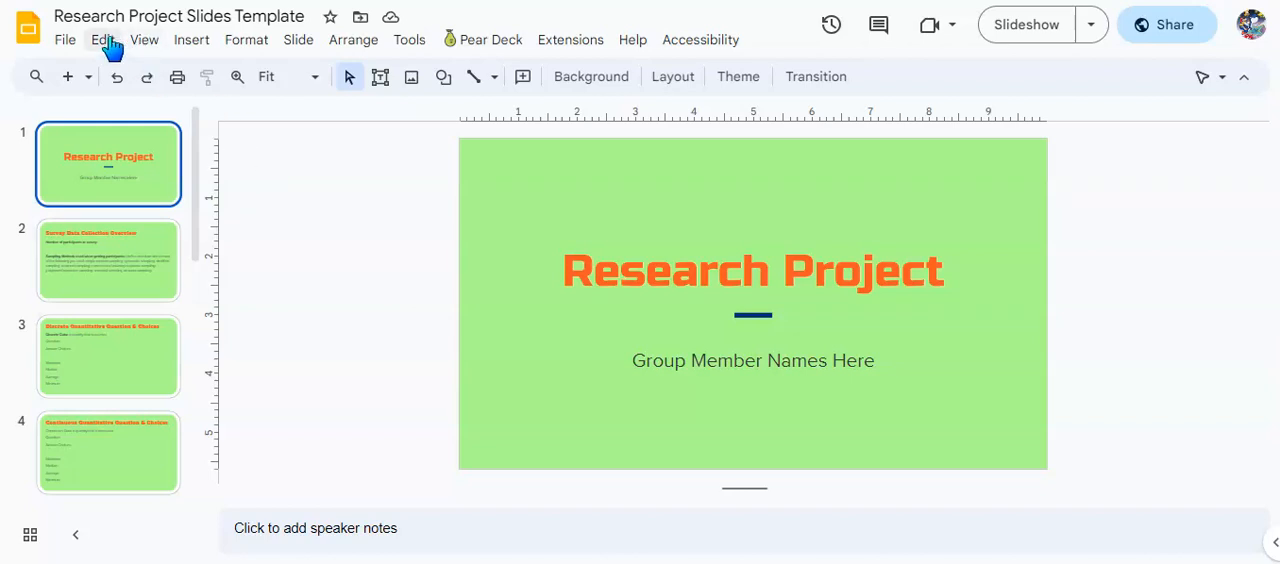
{"action": "left_click", "coordinate": [64, 42]}
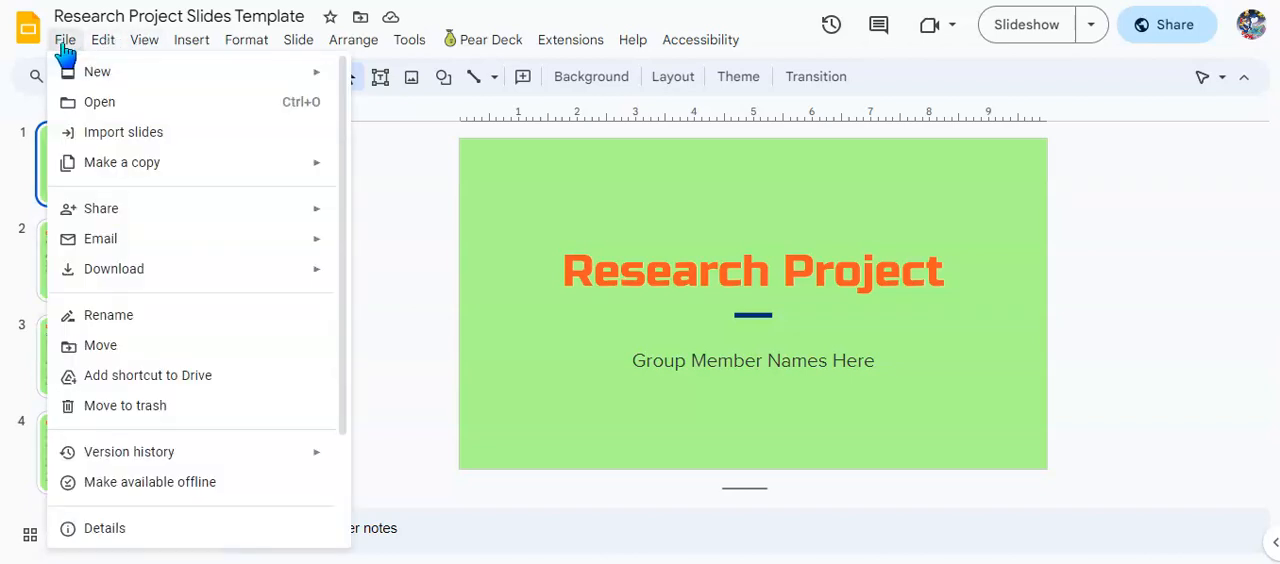
{"action": "mouse_move", "coordinate": [168, 170]}
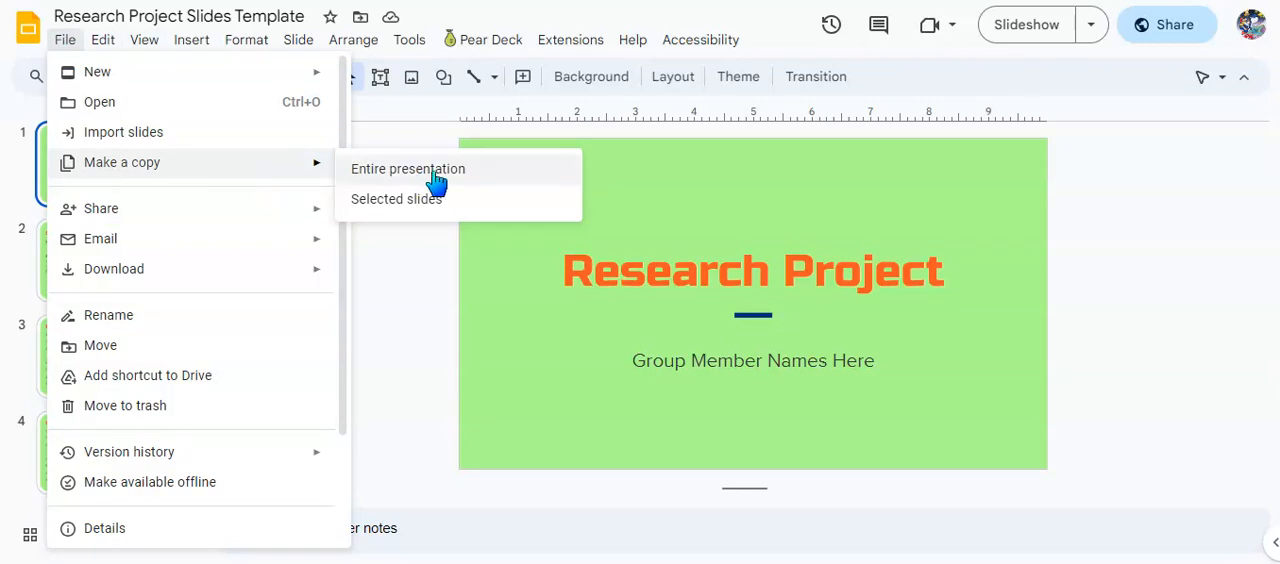
{"action": "left_click", "coordinate": [458, 290]}
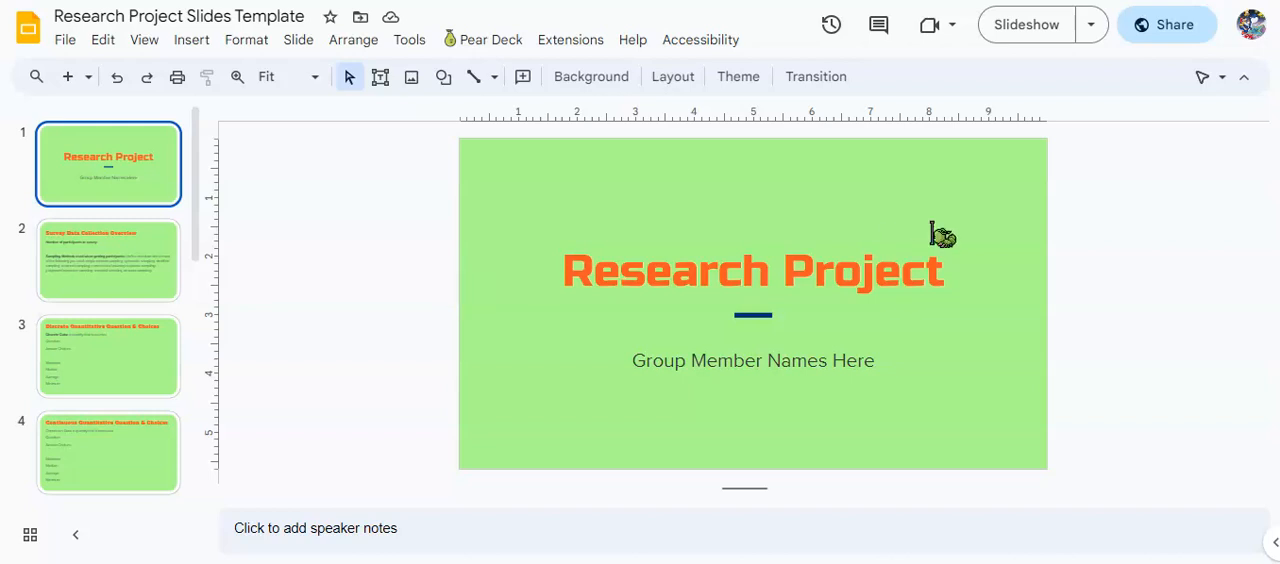
Examine the slides template's sharing settings and general access options, leaving access at Anyone with the link as Viewer.
{"action": "left_click", "coordinate": [1162, 40]}
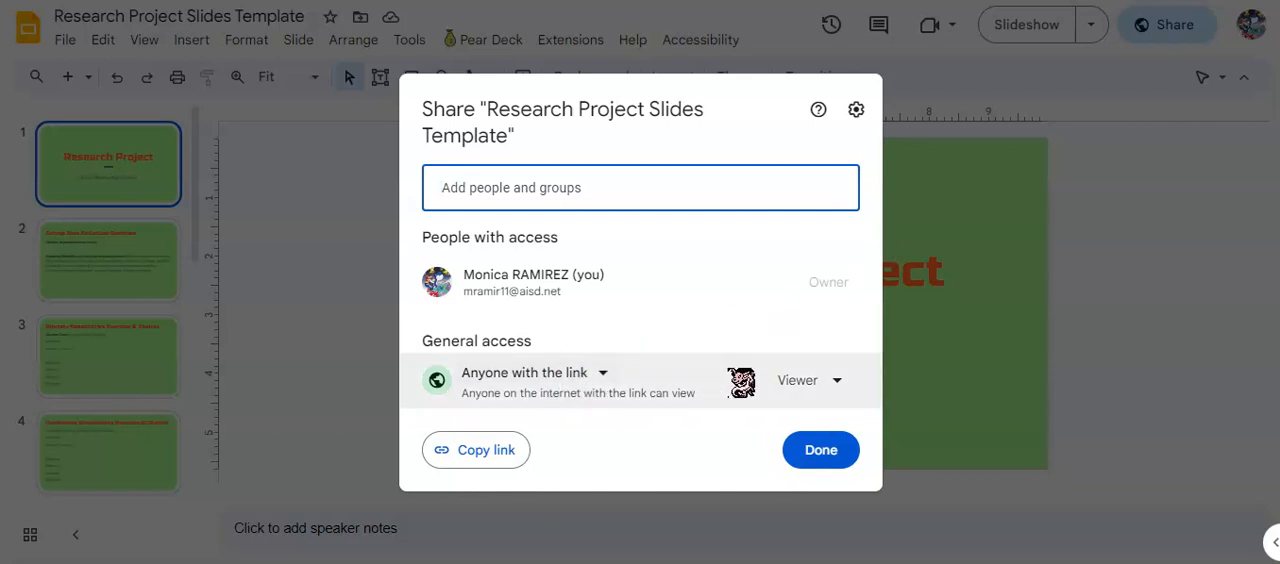
{"action": "left_click", "coordinate": [604, 375]}
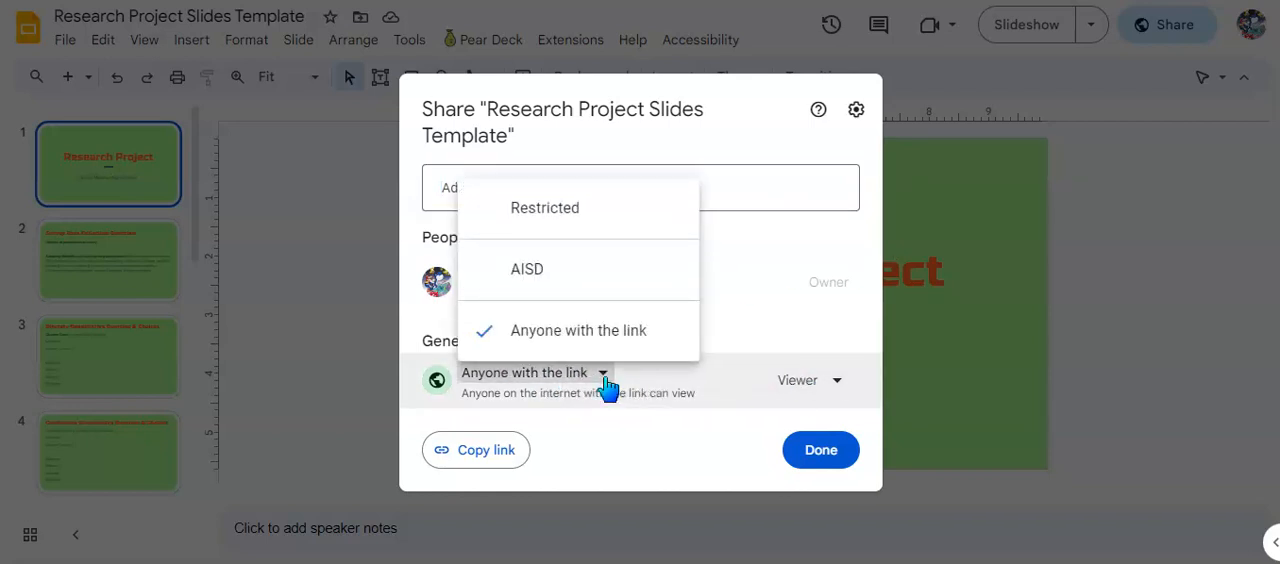
{"action": "left_click", "coordinate": [644, 442]}
{"action": "left_click", "coordinate": [812, 452]}
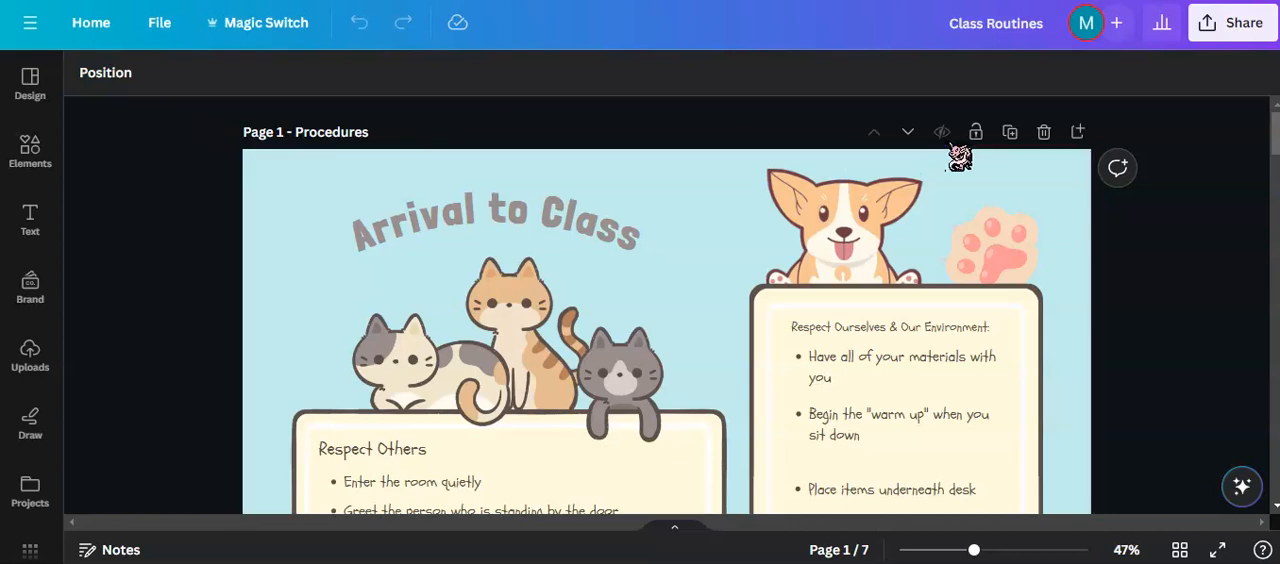
Switch to the Class Routines design in Canva and examine its collaboration link access options and the list of people with access.
{"action": "left_click", "coordinate": [1206, 42]}
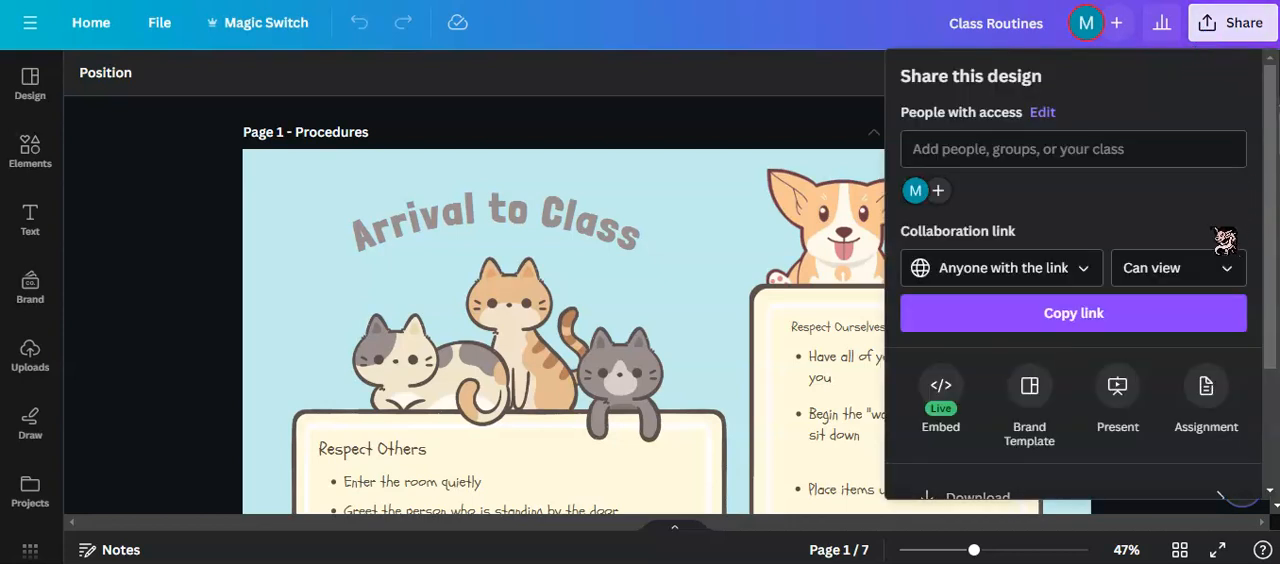
{"action": "left_click", "coordinate": [1078, 272]}
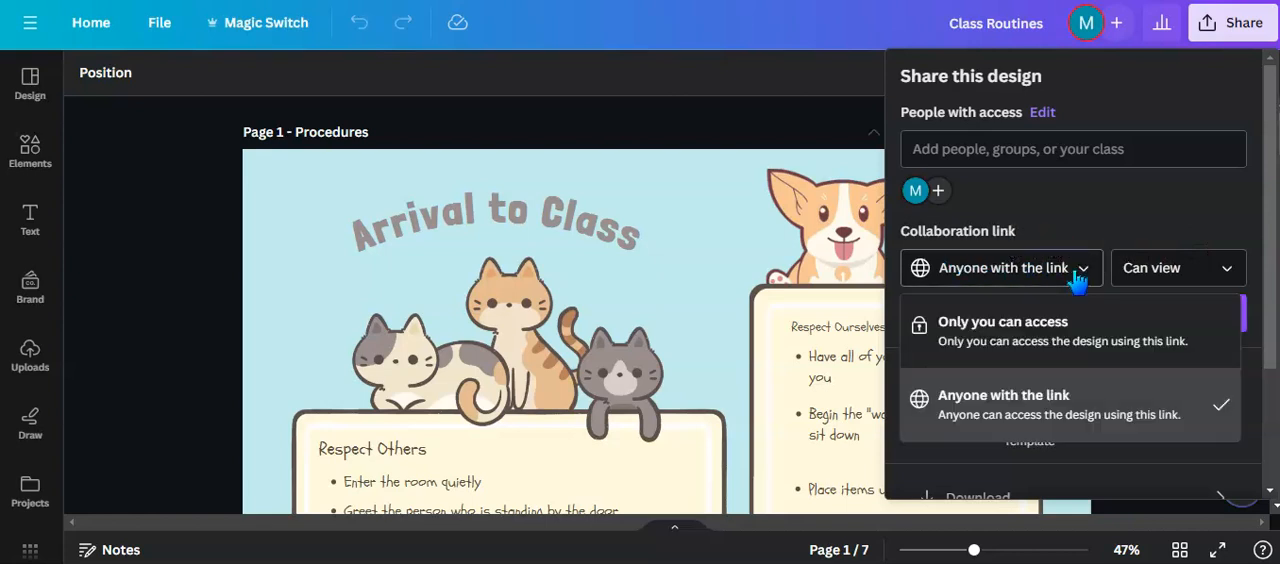
{"action": "left_click", "coordinate": [1180, 235]}
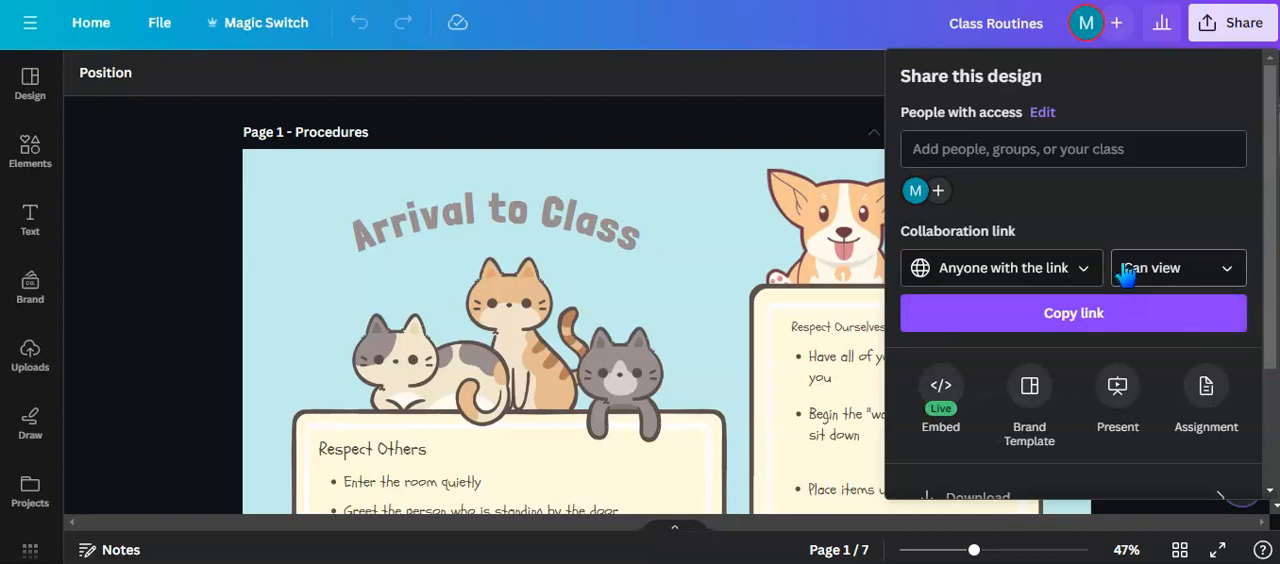
{"action": "left_click", "coordinate": [1078, 268]}
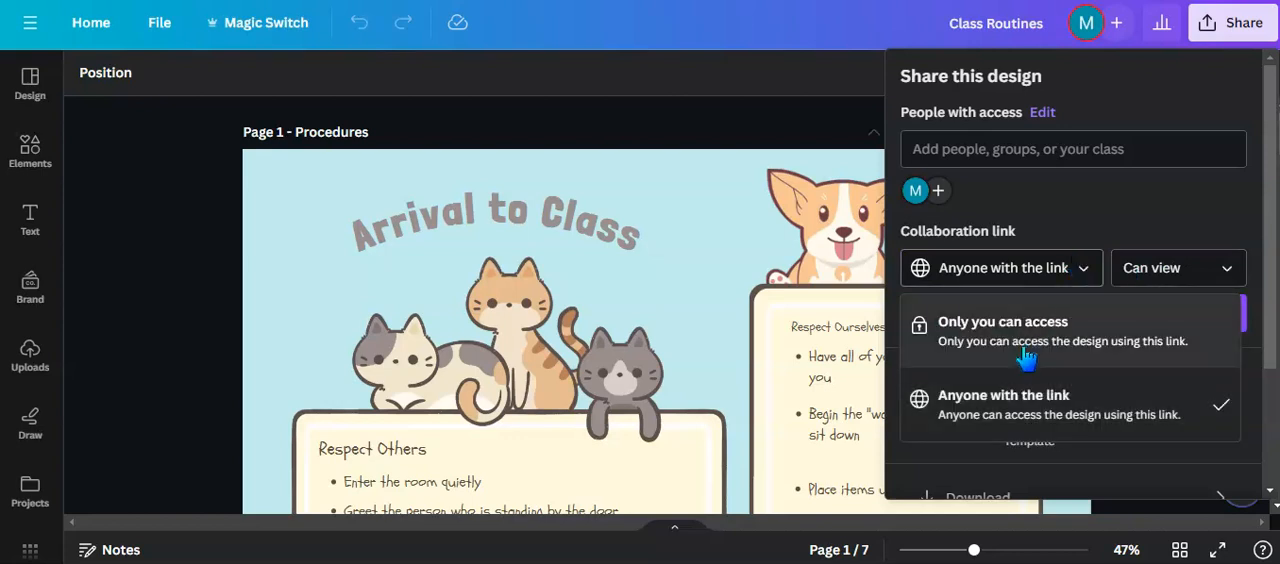
{"action": "left_click", "coordinate": [1066, 238]}
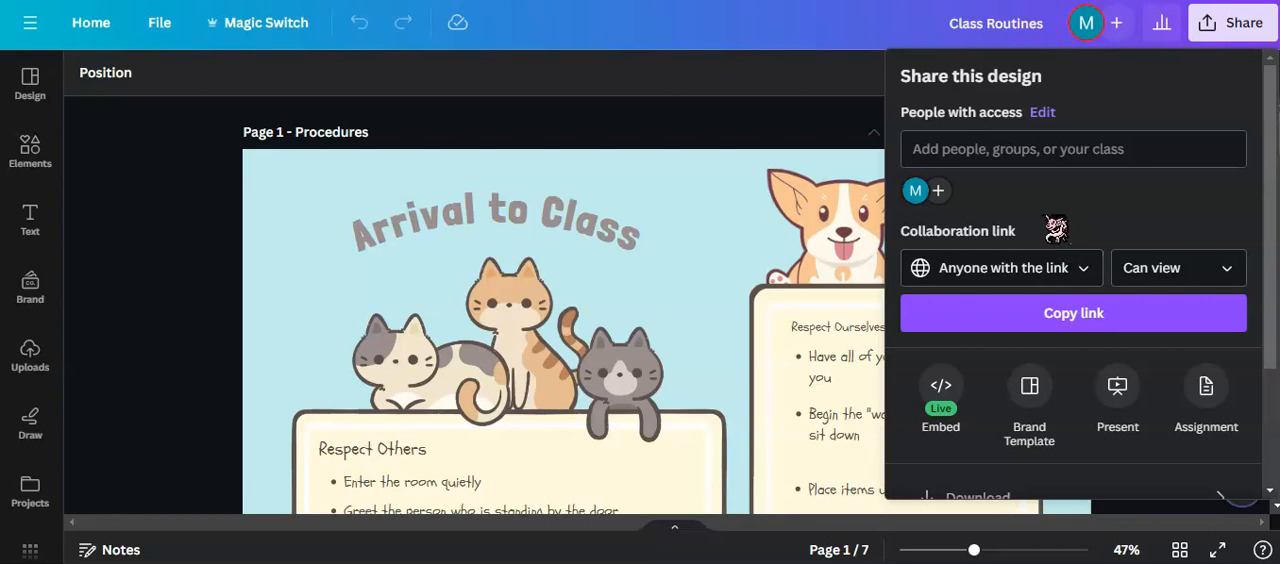
{"action": "left_click", "coordinate": [938, 191]}
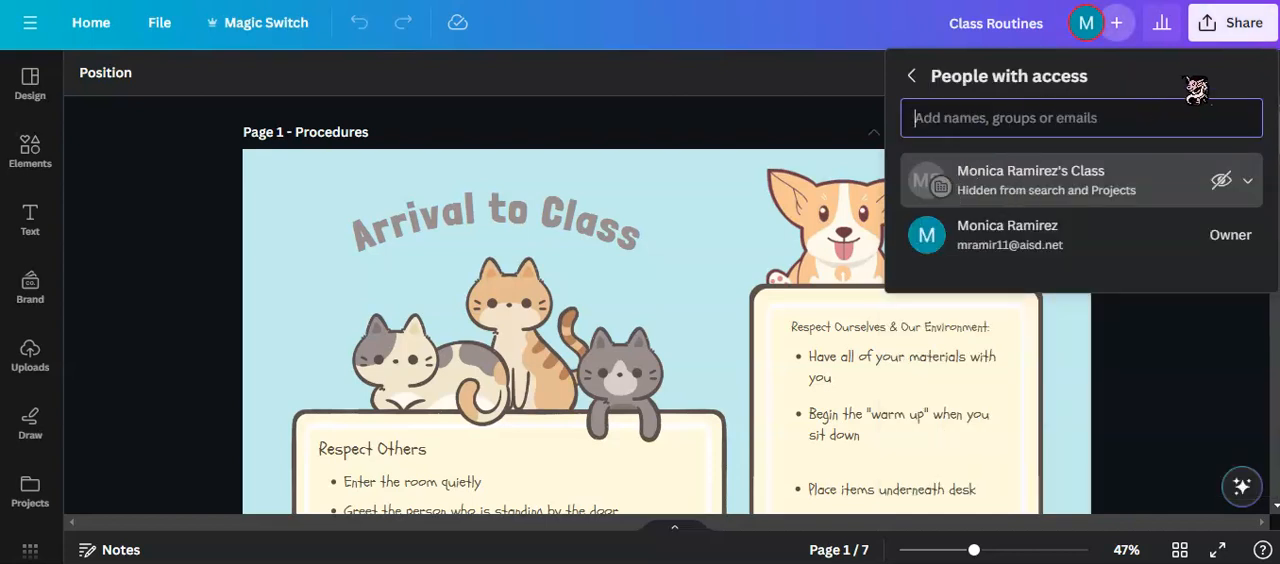
{"action": "left_click", "coordinate": [911, 77]}
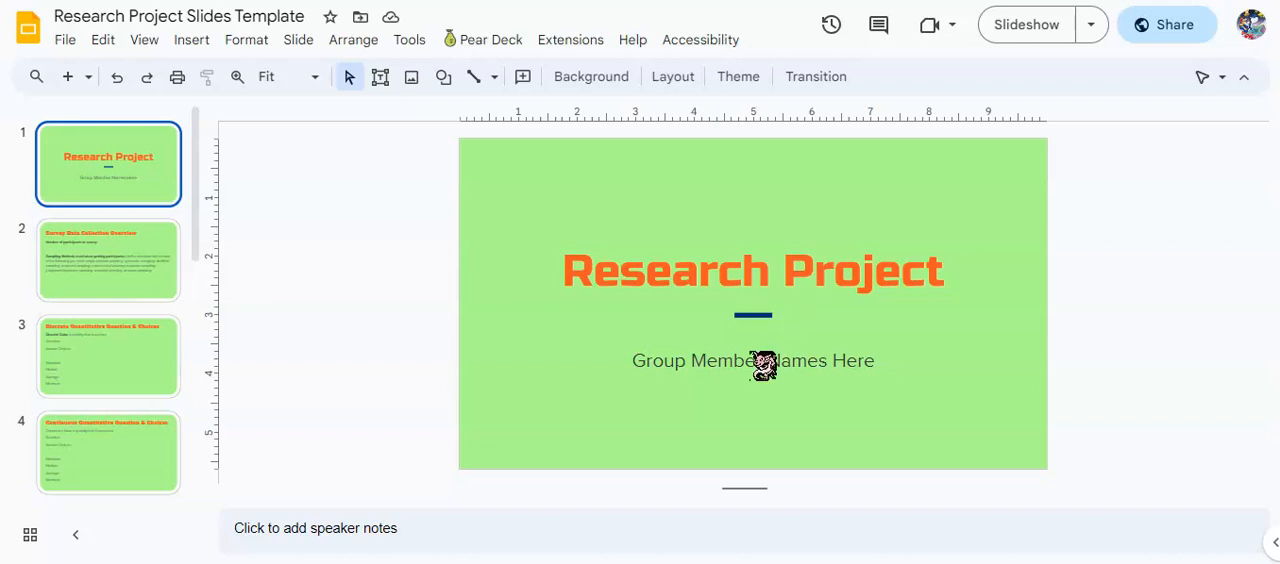
Extend the title slide's subtitle in the Research Project Slides Template to "Group Member Names Here (First & Last Names)" with "Spring 2024" on a second line.
{"action": "left_click", "coordinate": [875, 362]}
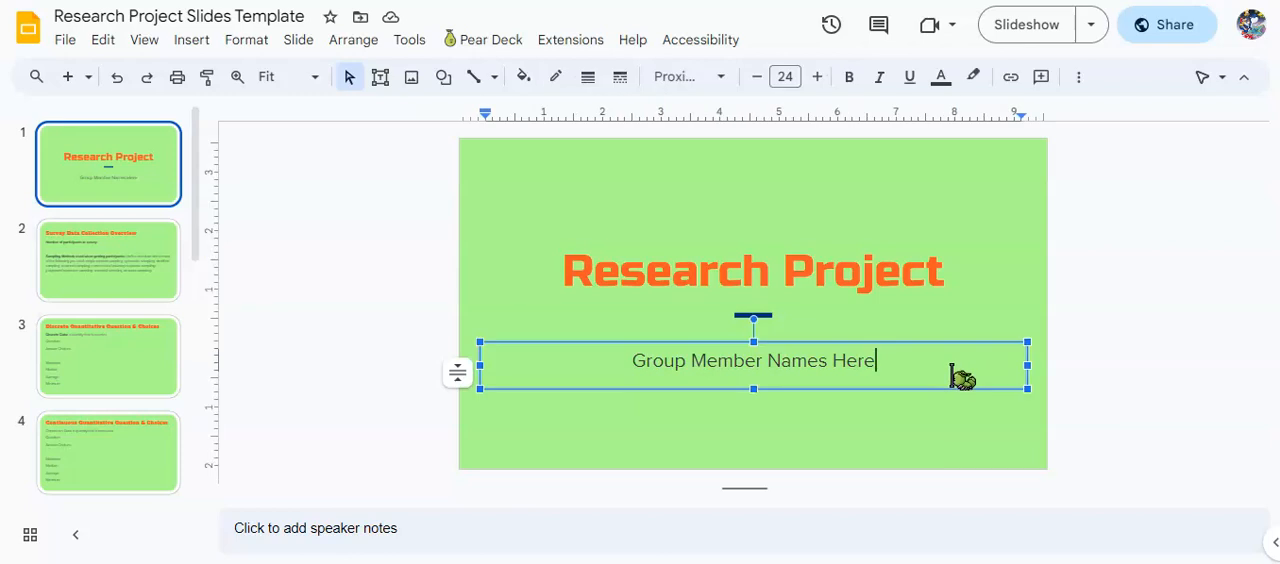
{"action": "type", "text": "("}
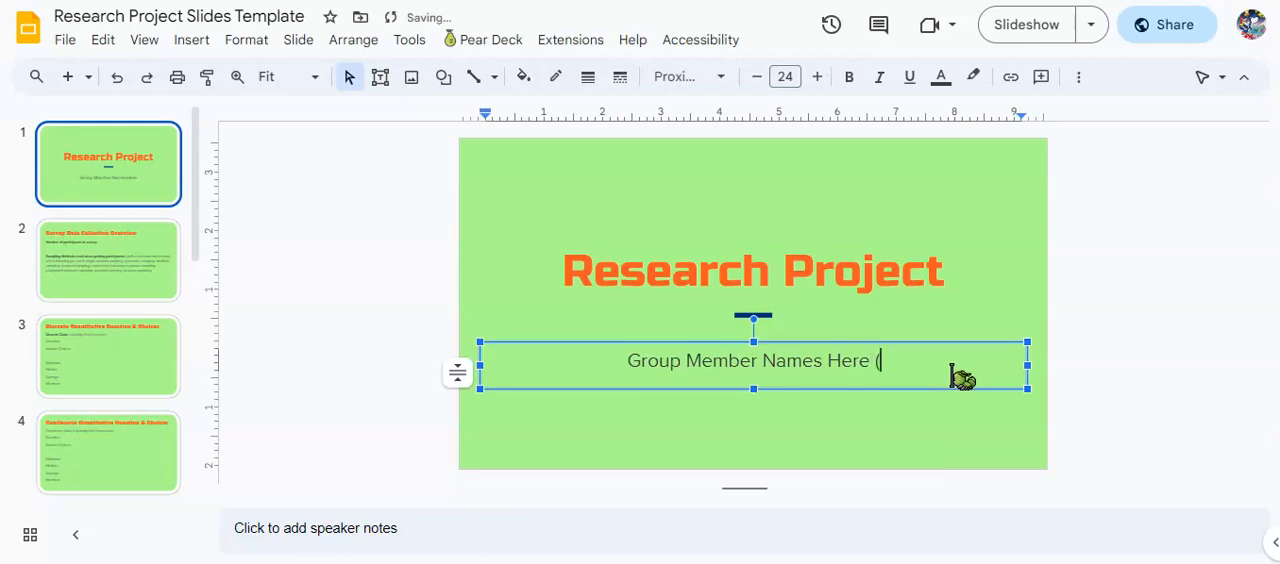
{"action": "type", "text": "Fir"}
{"action": "type", "text": "st and L"}
{"action": "type", "text": "ast)"}
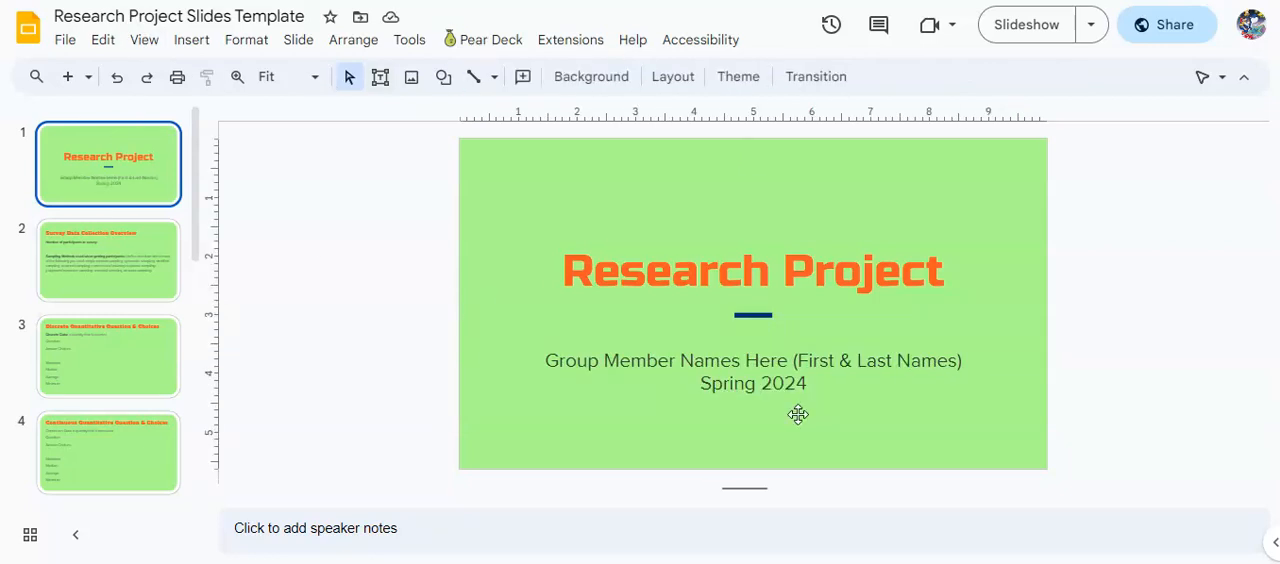
View the Survey Data Collection Overview slide, and examine the row numbering in the Survey Data Template spreadsheet, selecting row 54 as a participant count example.
{"action": "left_click", "coordinate": [103, 271]}
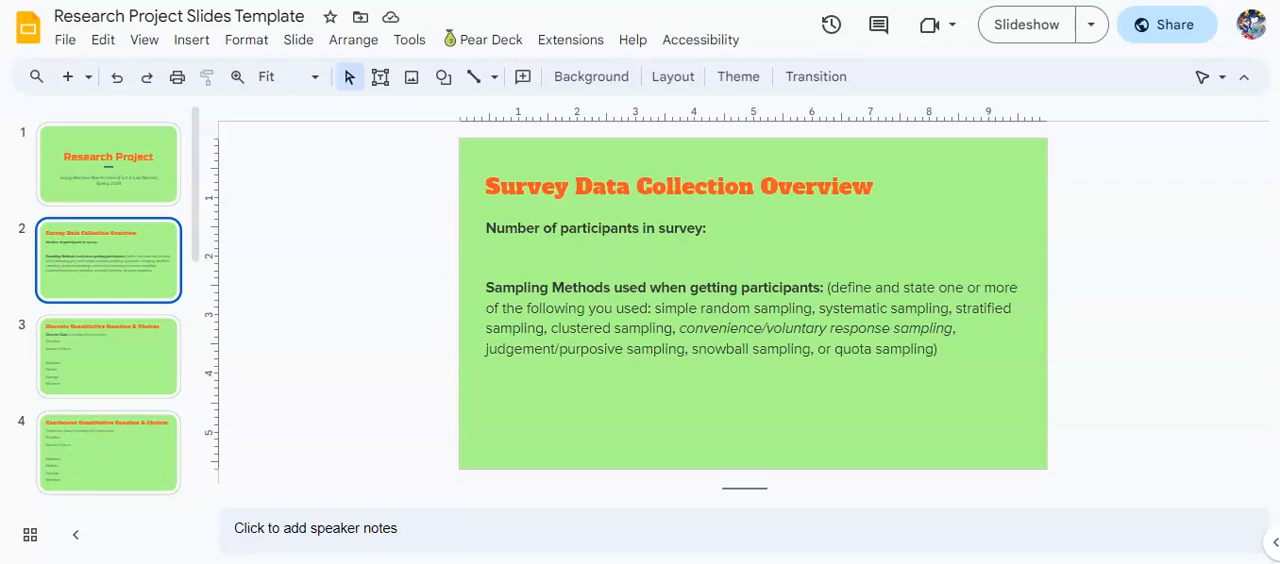
{"action": "left_click", "coordinate": [90, 1]}
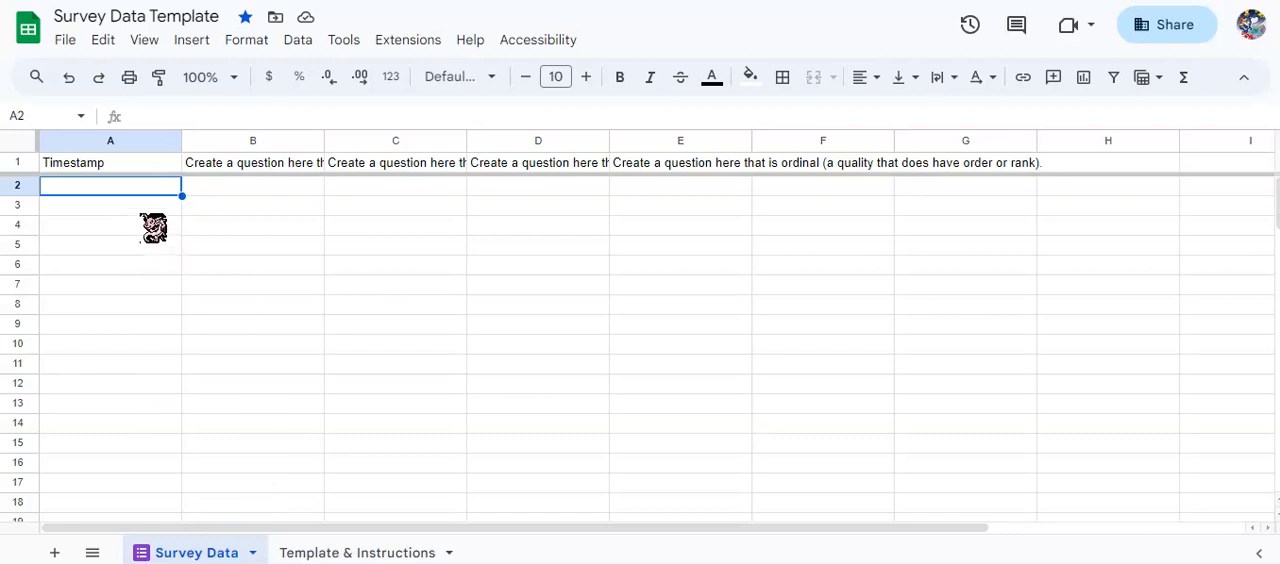
{"action": "scroll", "coordinate": [151, 266], "scroll_direction": "down", "scroll_amount": 13}
{"action": "scroll", "coordinate": [147, 282], "scroll_direction": "down", "scroll_amount": 10}
{"action": "scroll", "coordinate": [145, 285], "scroll_direction": "up", "scroll_amount": 12}
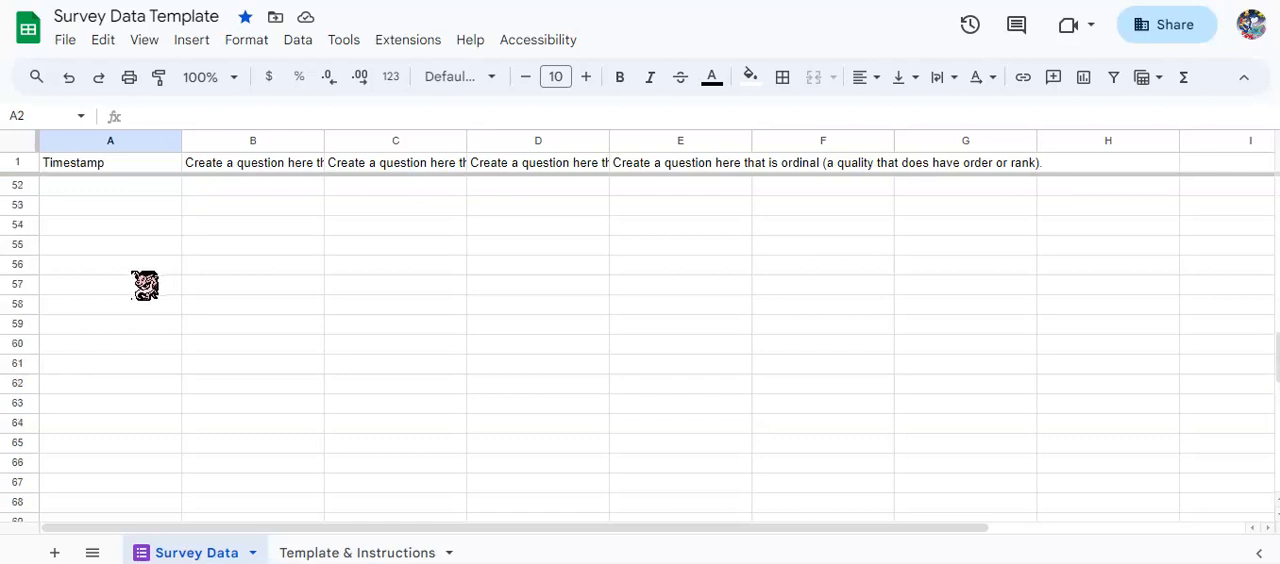
{"action": "scroll", "coordinate": [143, 298], "scroll_direction": "down", "scroll_amount": 4}
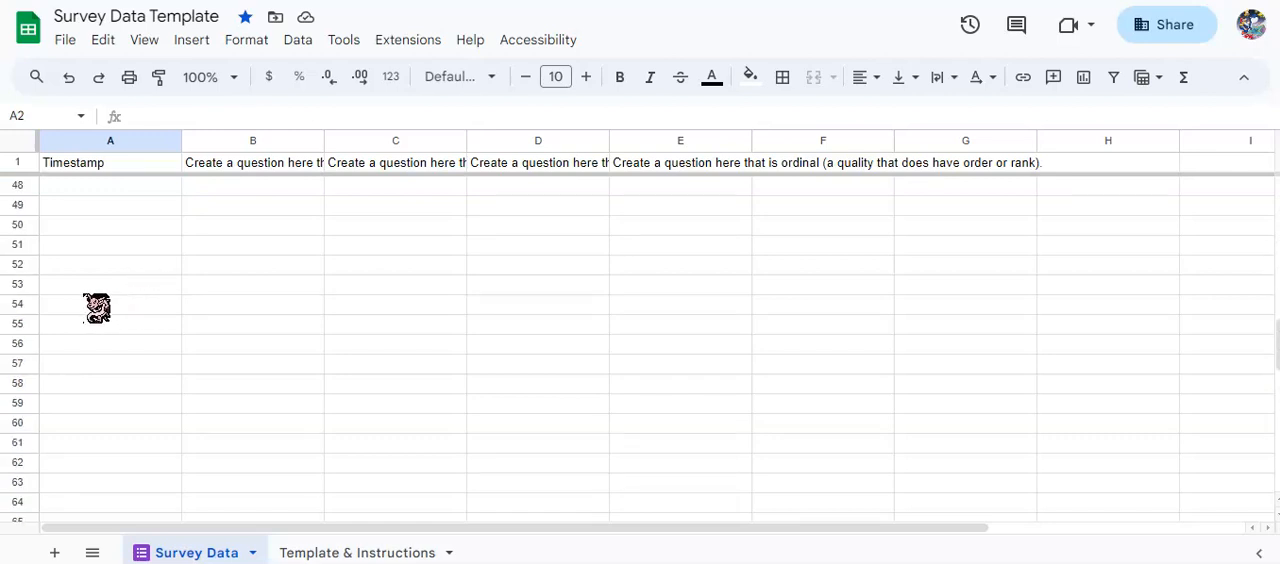
{"action": "left_click", "coordinate": [22, 303]}
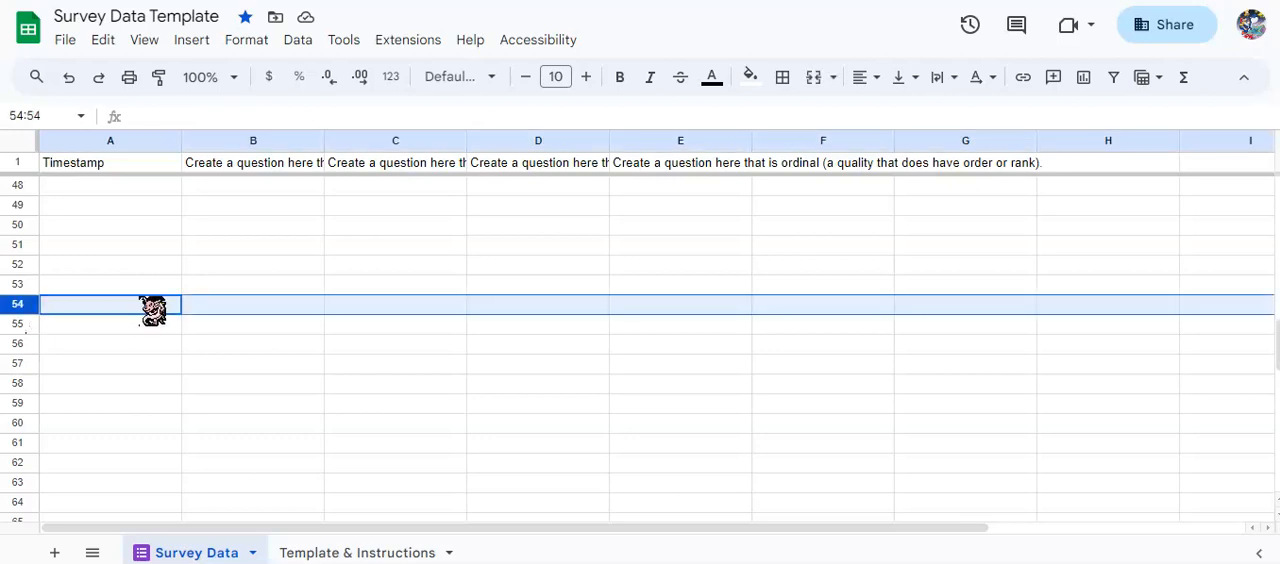